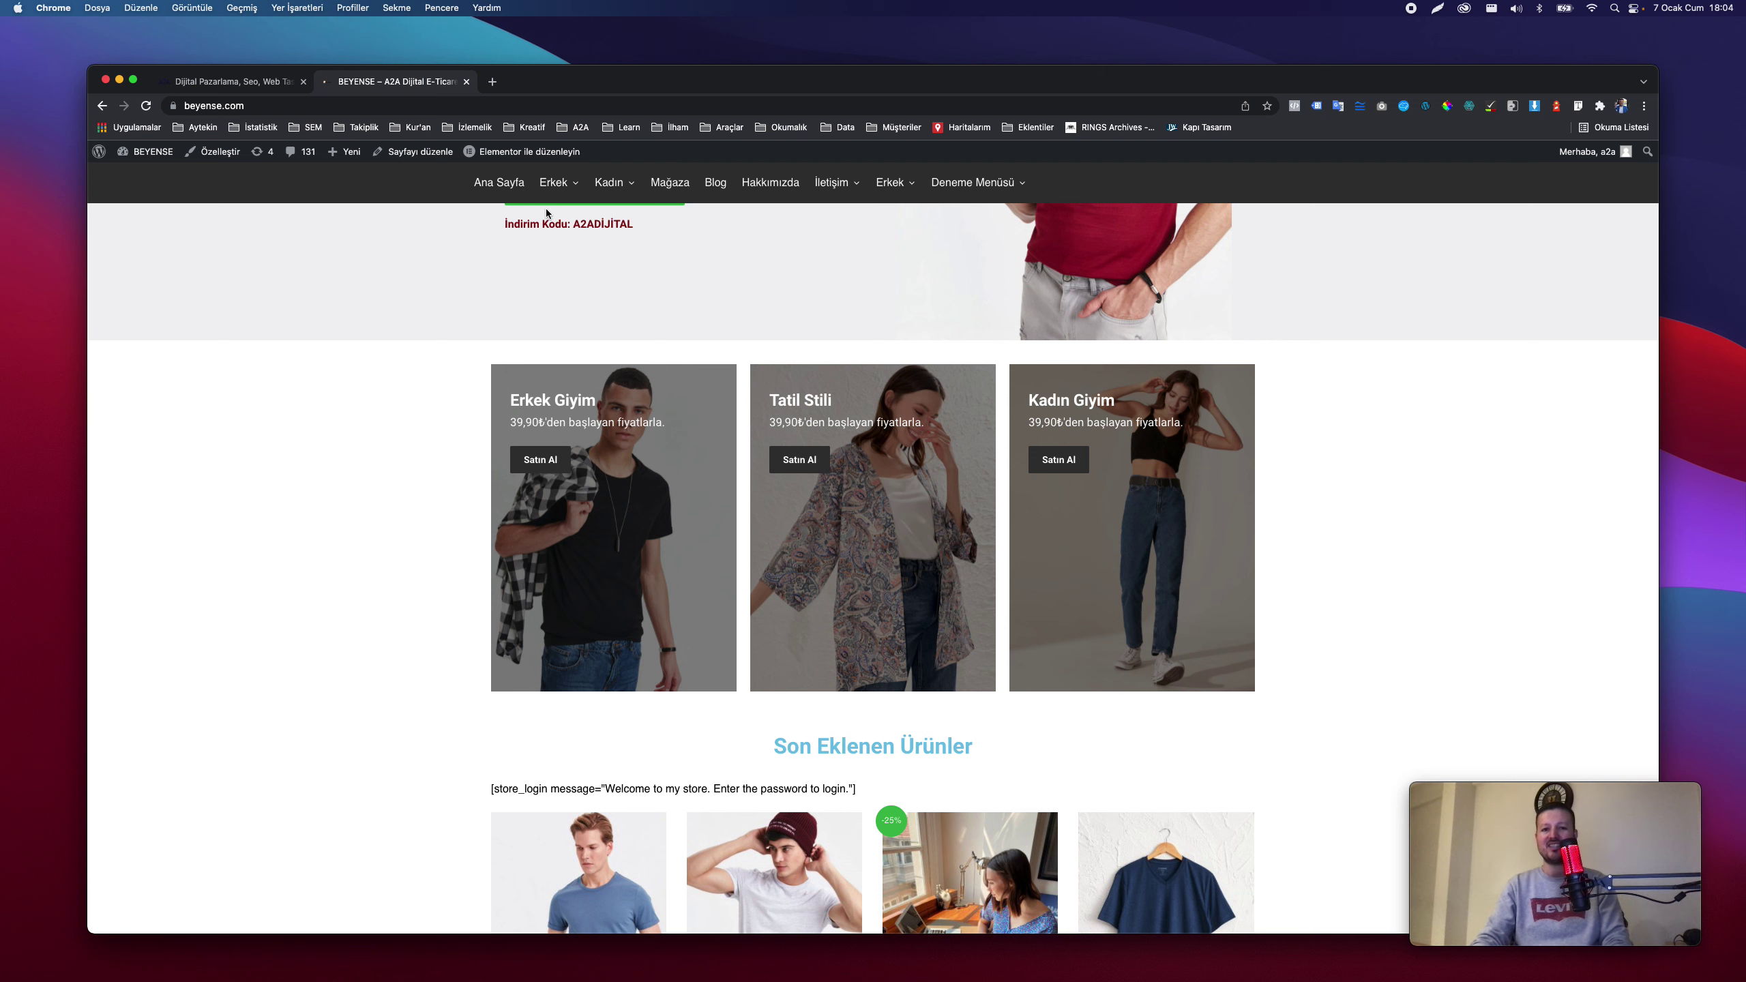
scroll(548, 395, up, 7)
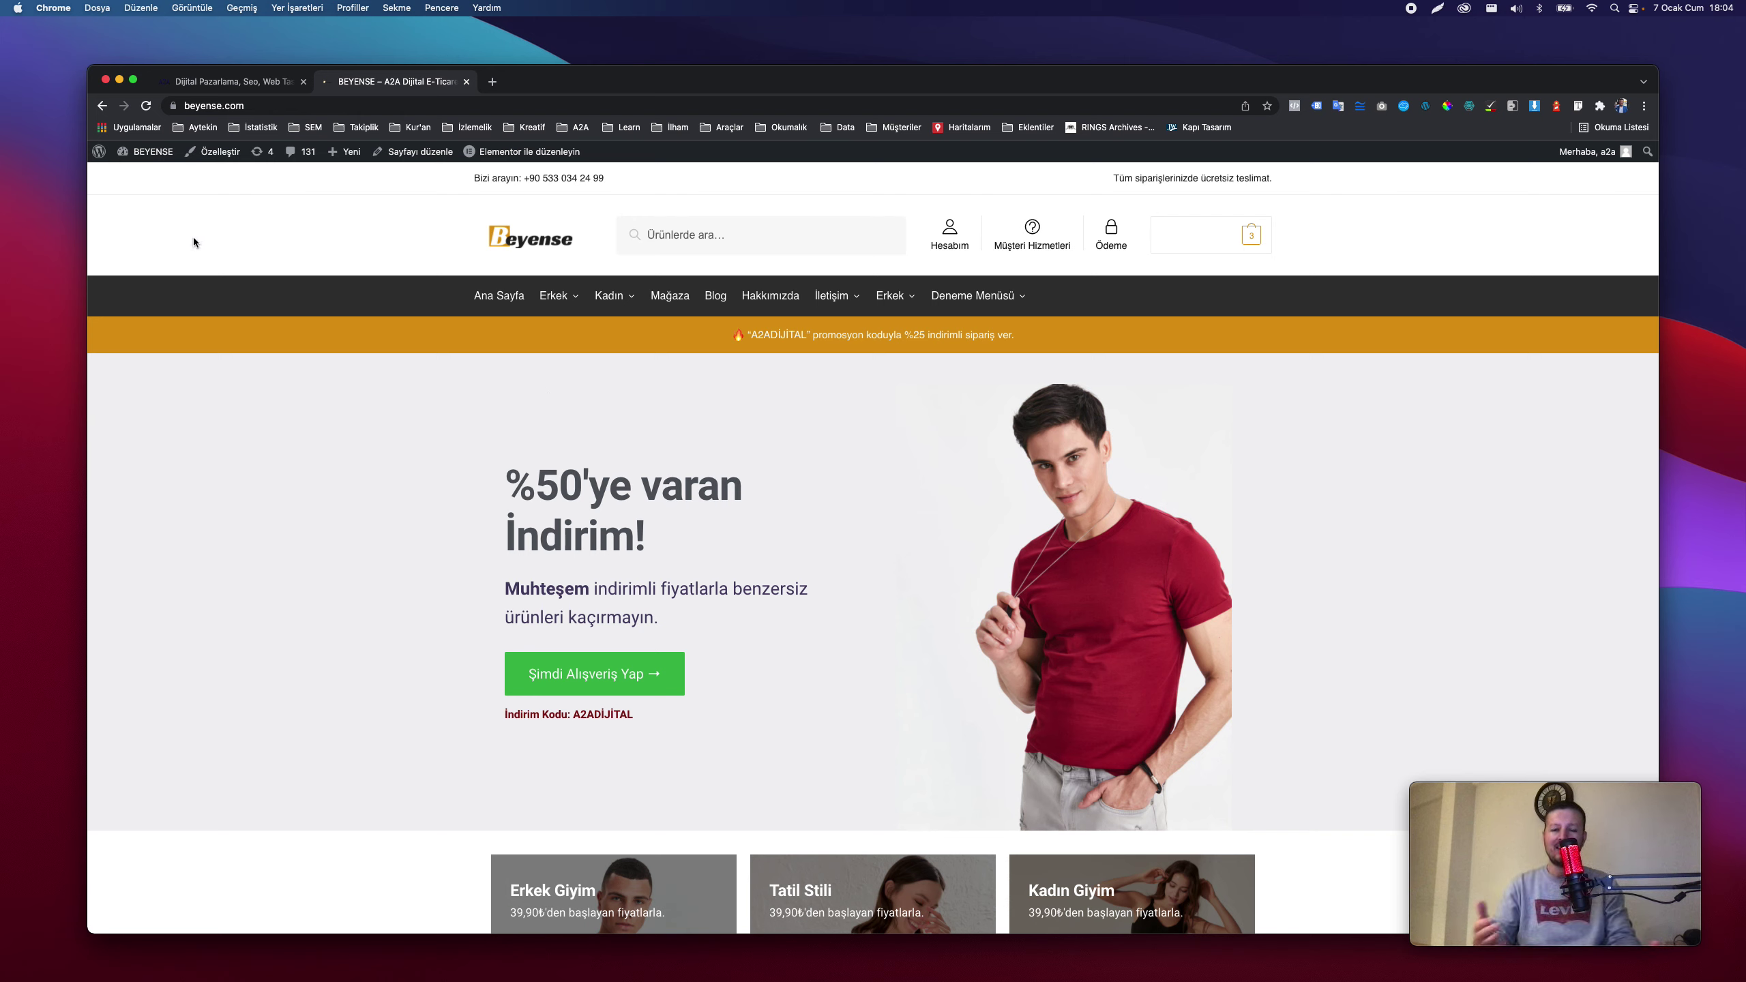
scroll(194, 241, down, 5)
scroll(193, 241, up, 5)
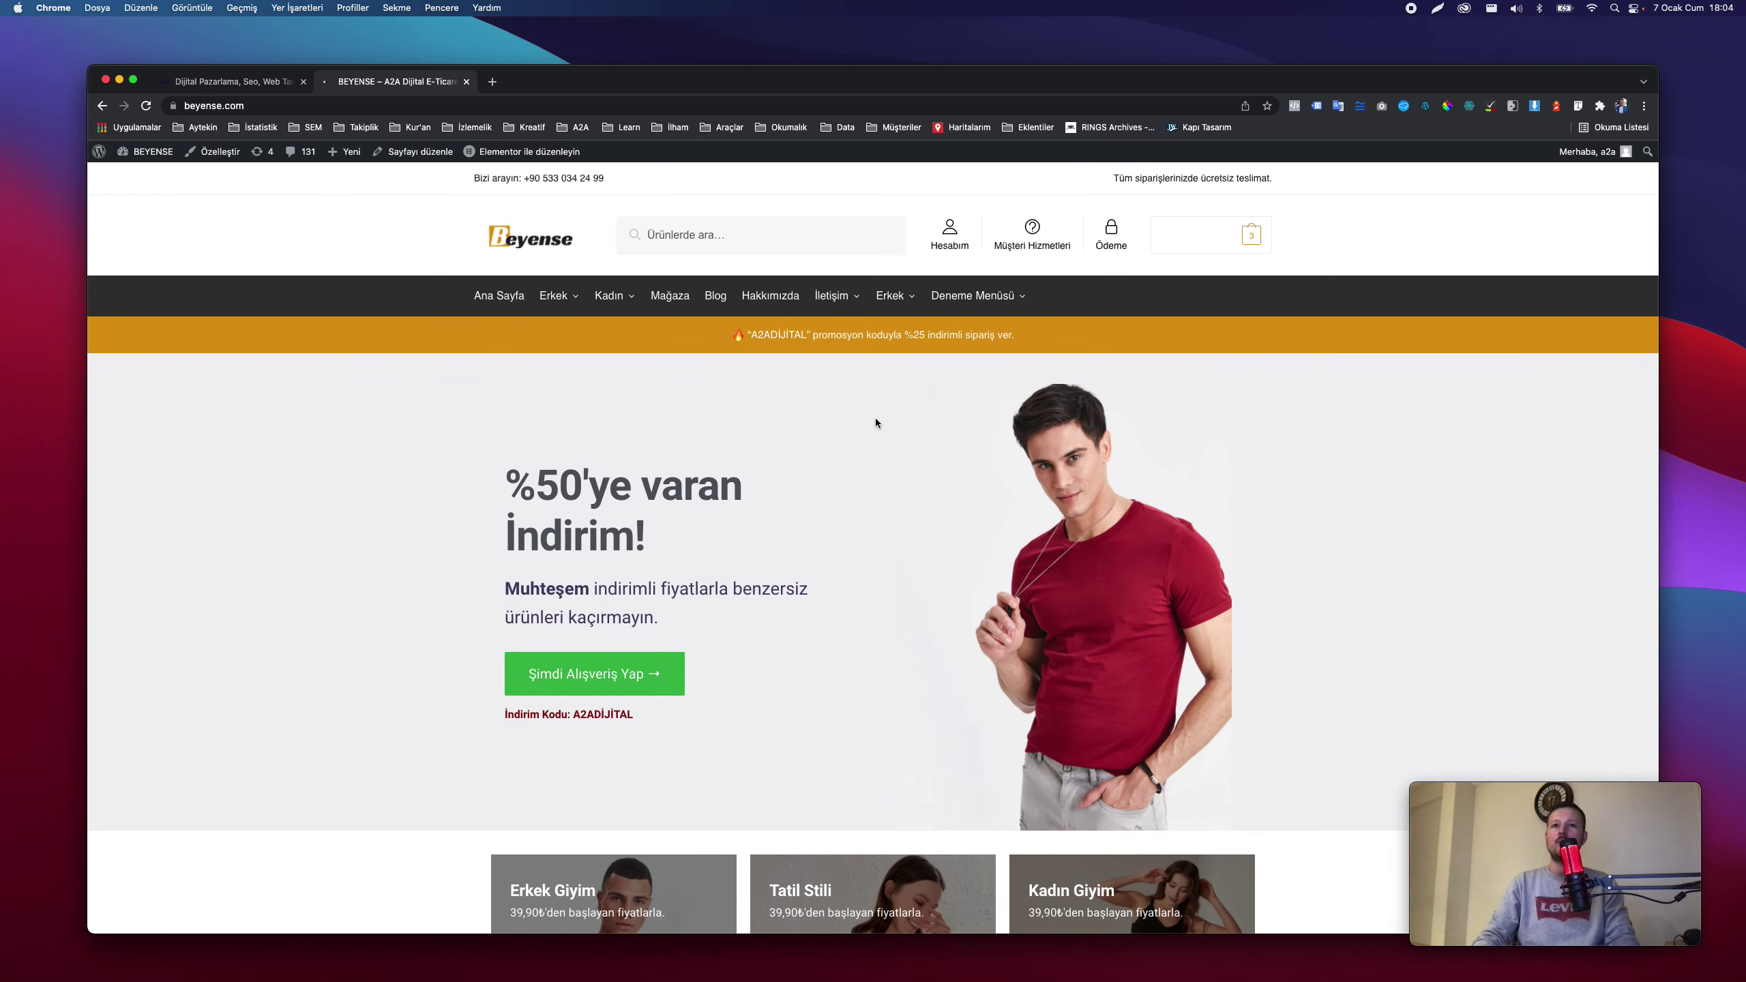
Copy the promotion code A2ADİJİTAL from the announcement banner on the store's home page.
scroll(802, 321, up, 5)
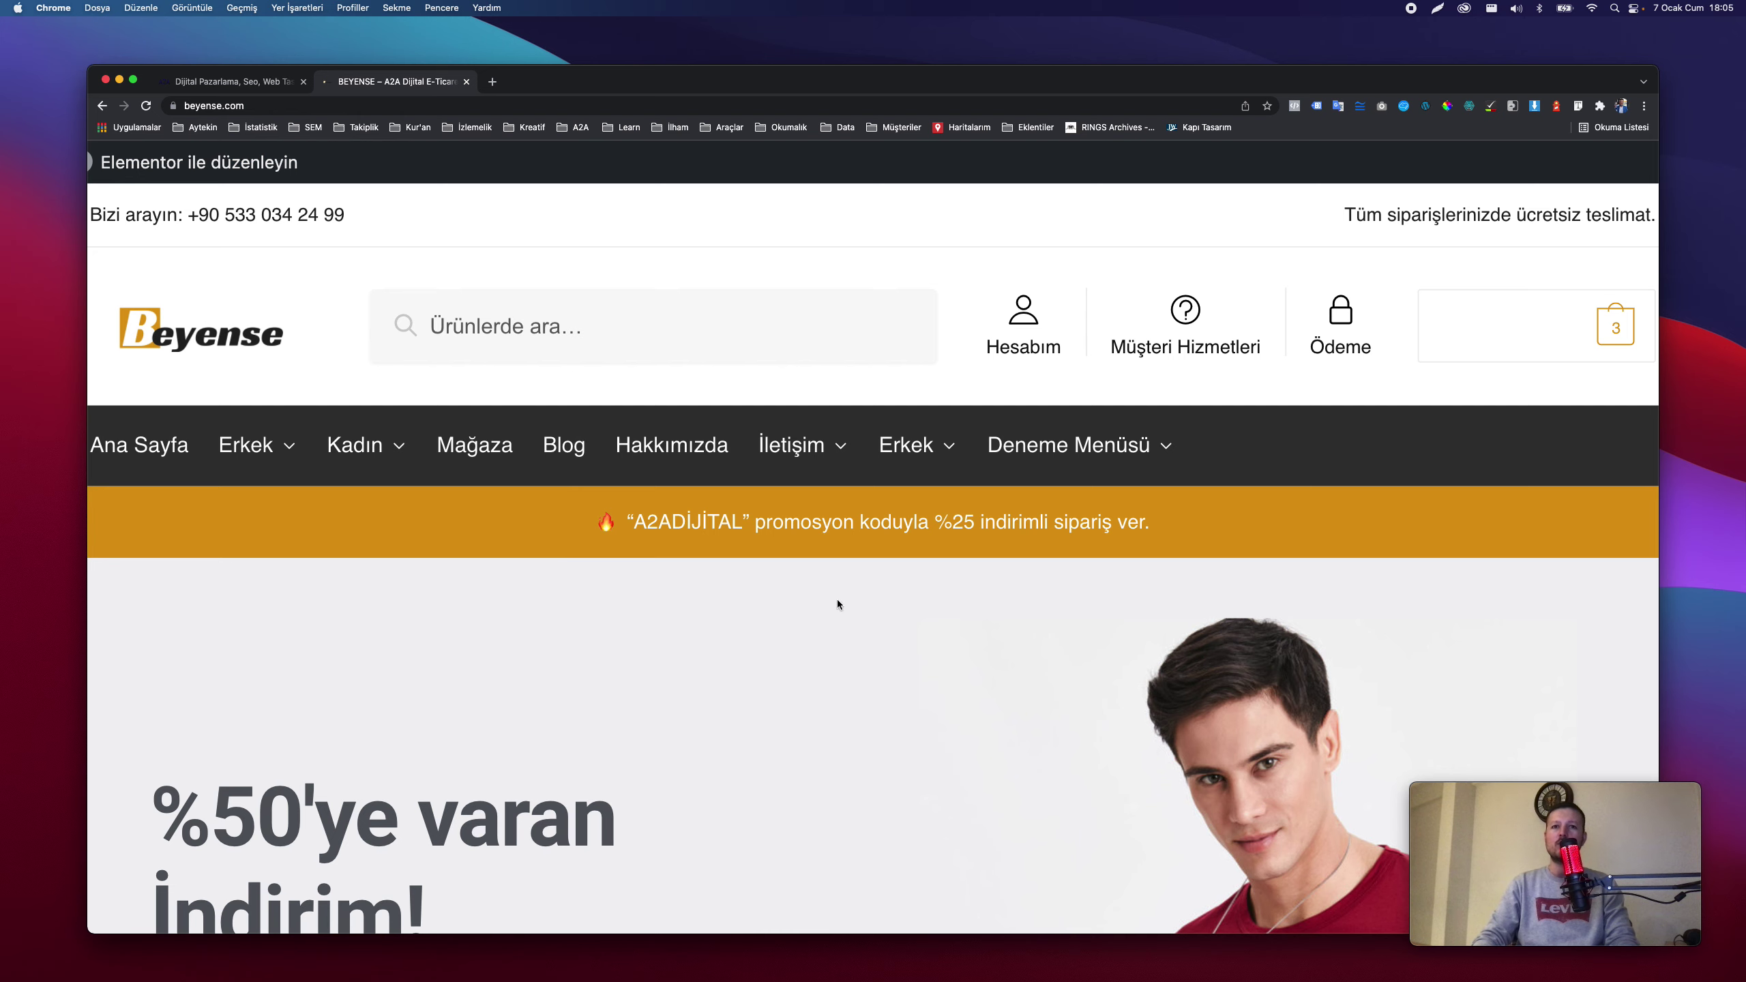
double_click(677, 524)
key(super+c)
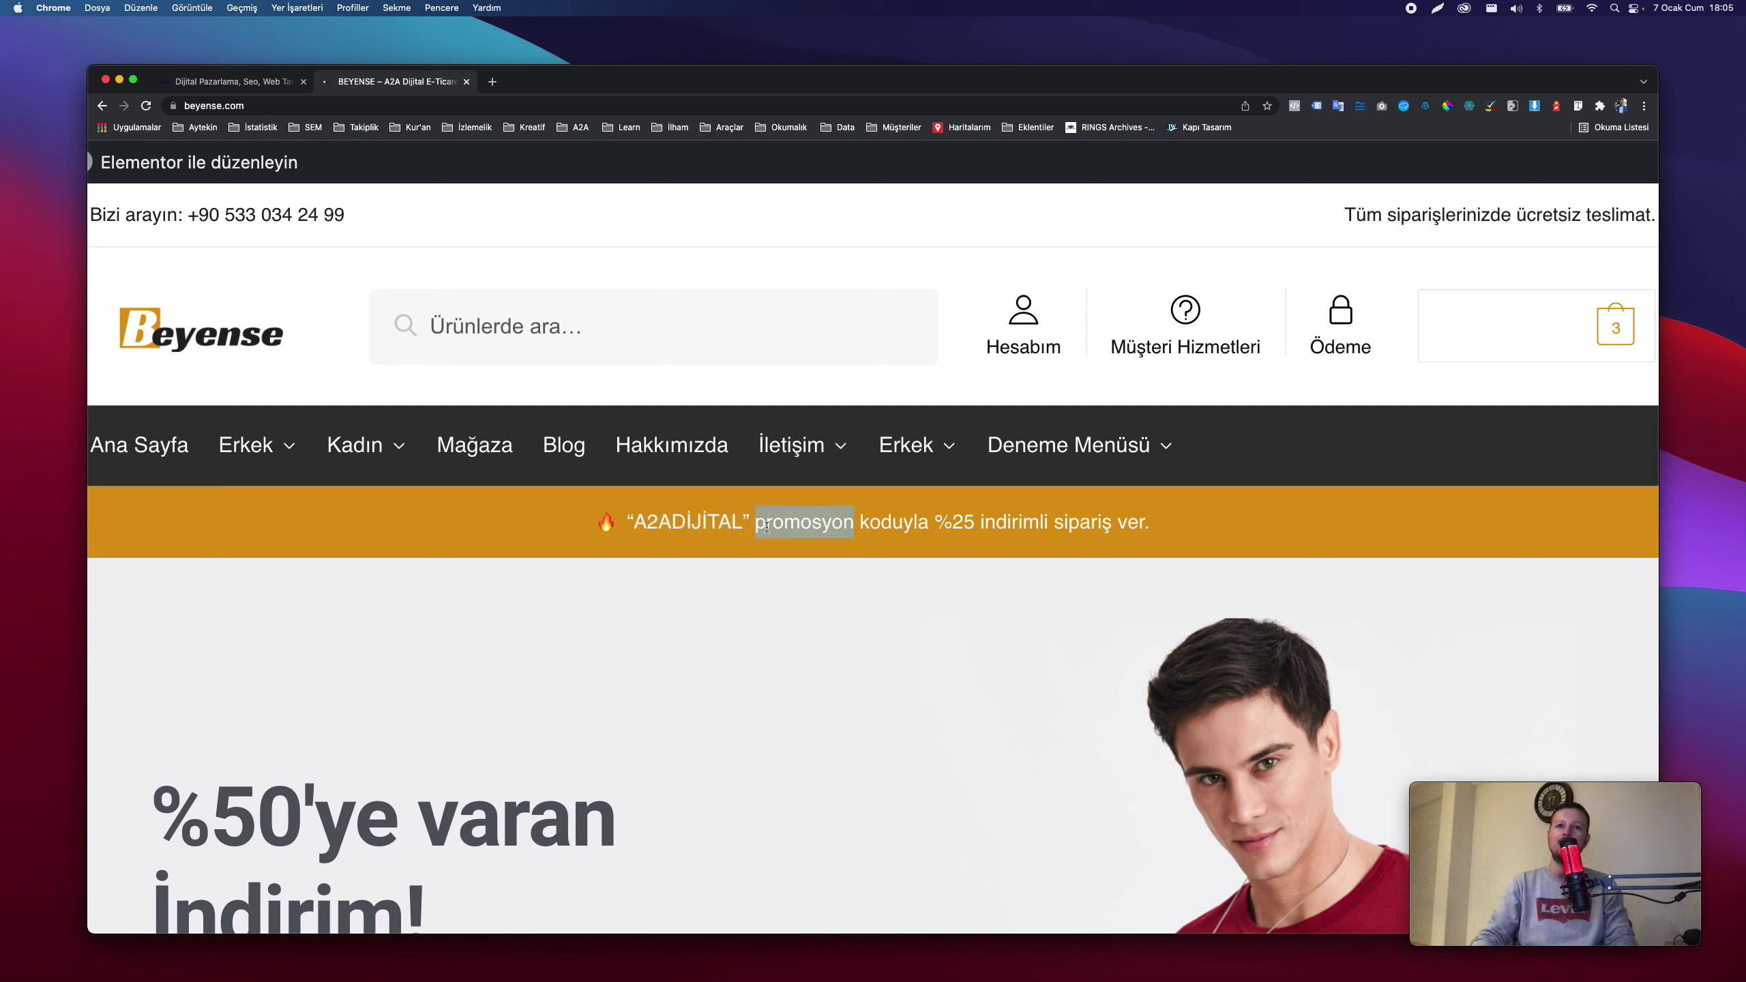
key(super+minus)
key(super+minus)
key(super+minus)
key(super+minus)
key(super+minus)
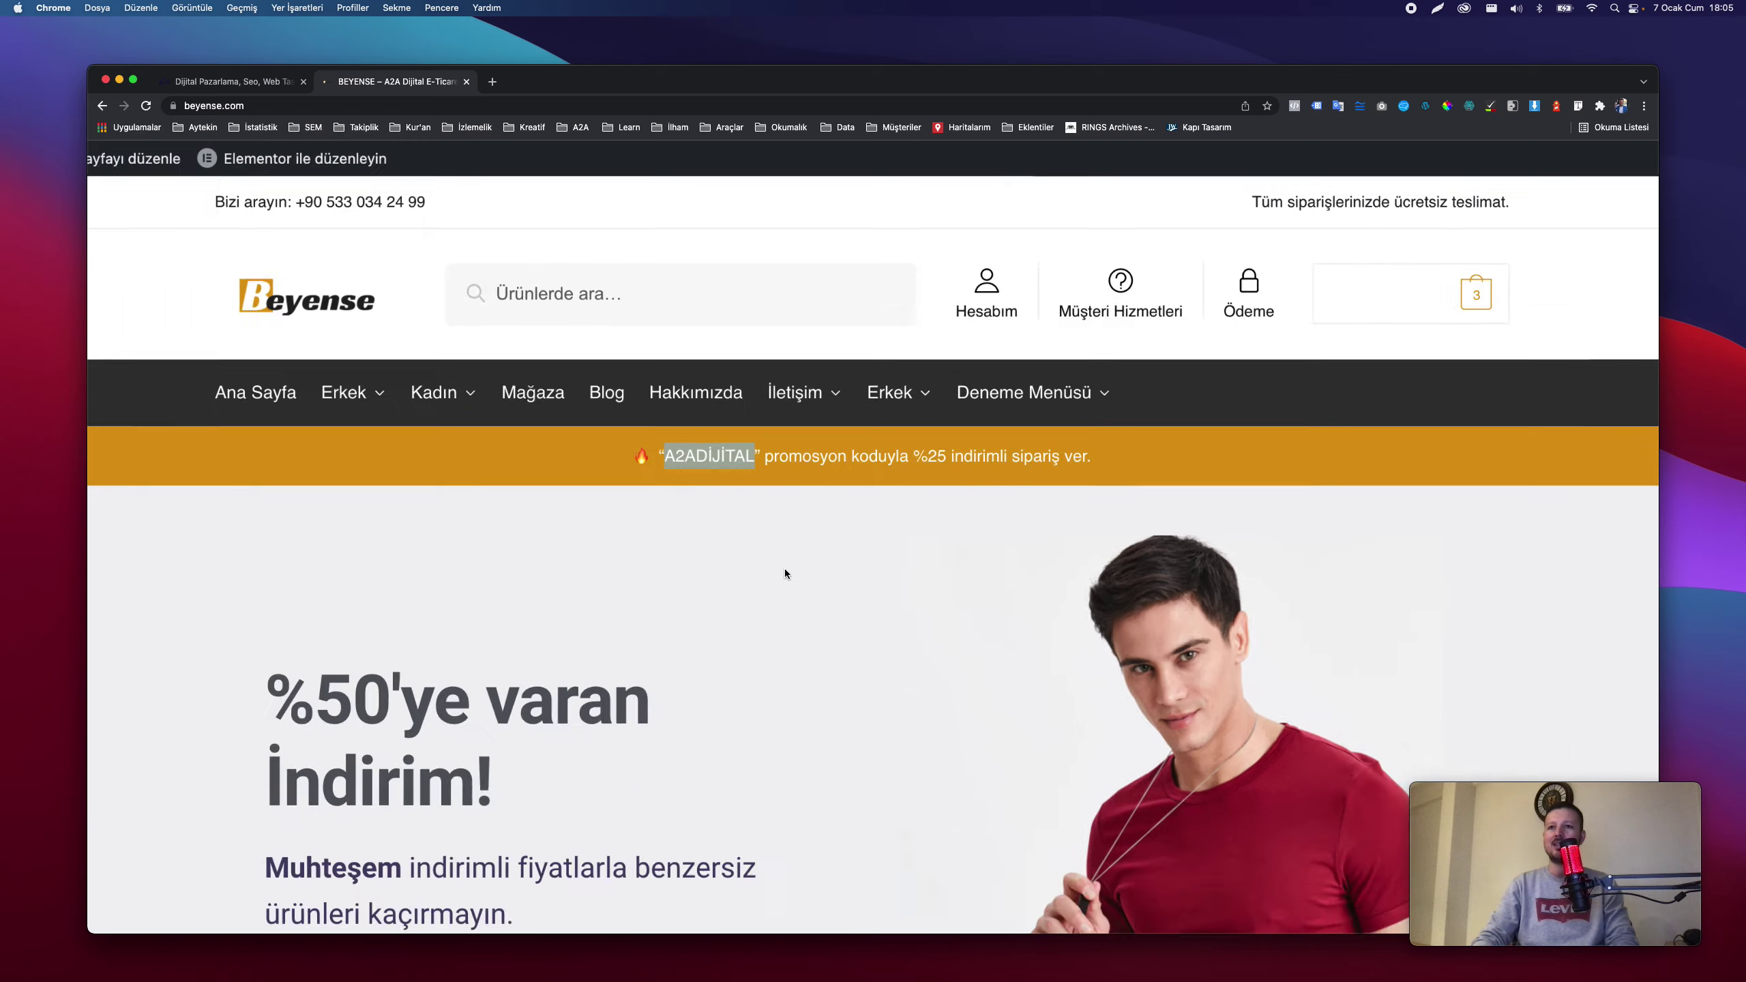
Open the store's cart summary and go from it to the full cart page.
click(1235, 245)
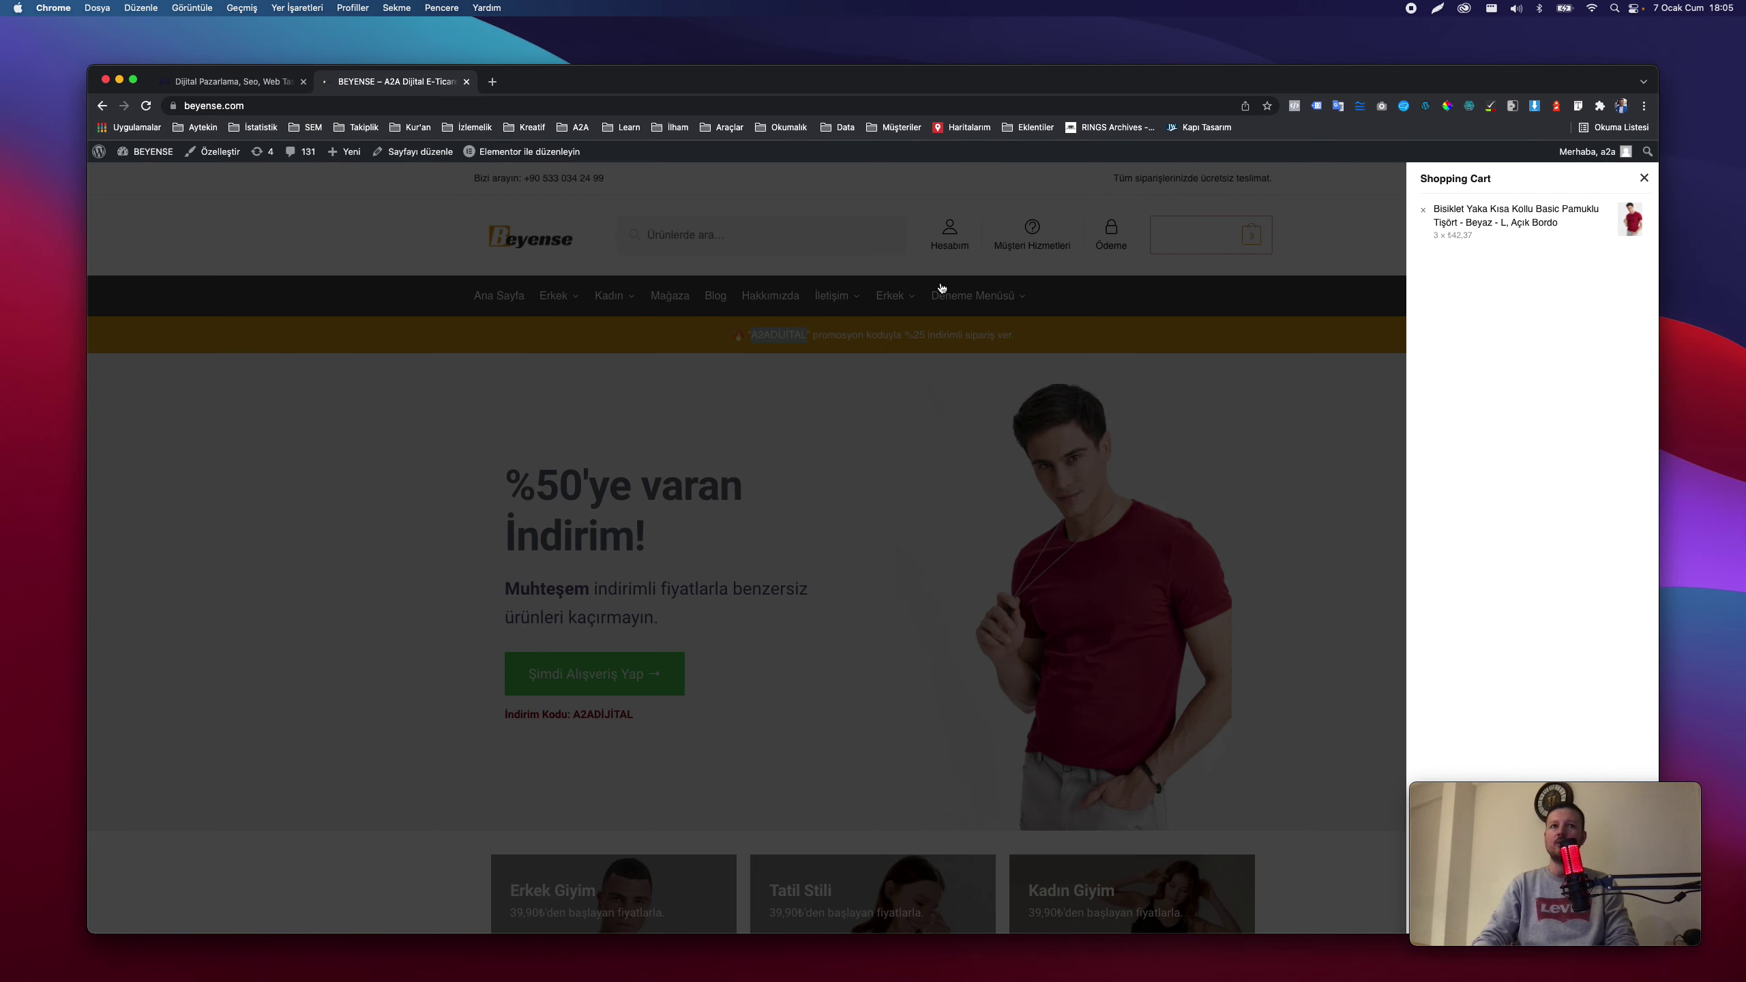
click(1162, 507)
click(1251, 234)
drag(1602, 866, 1626, 702)
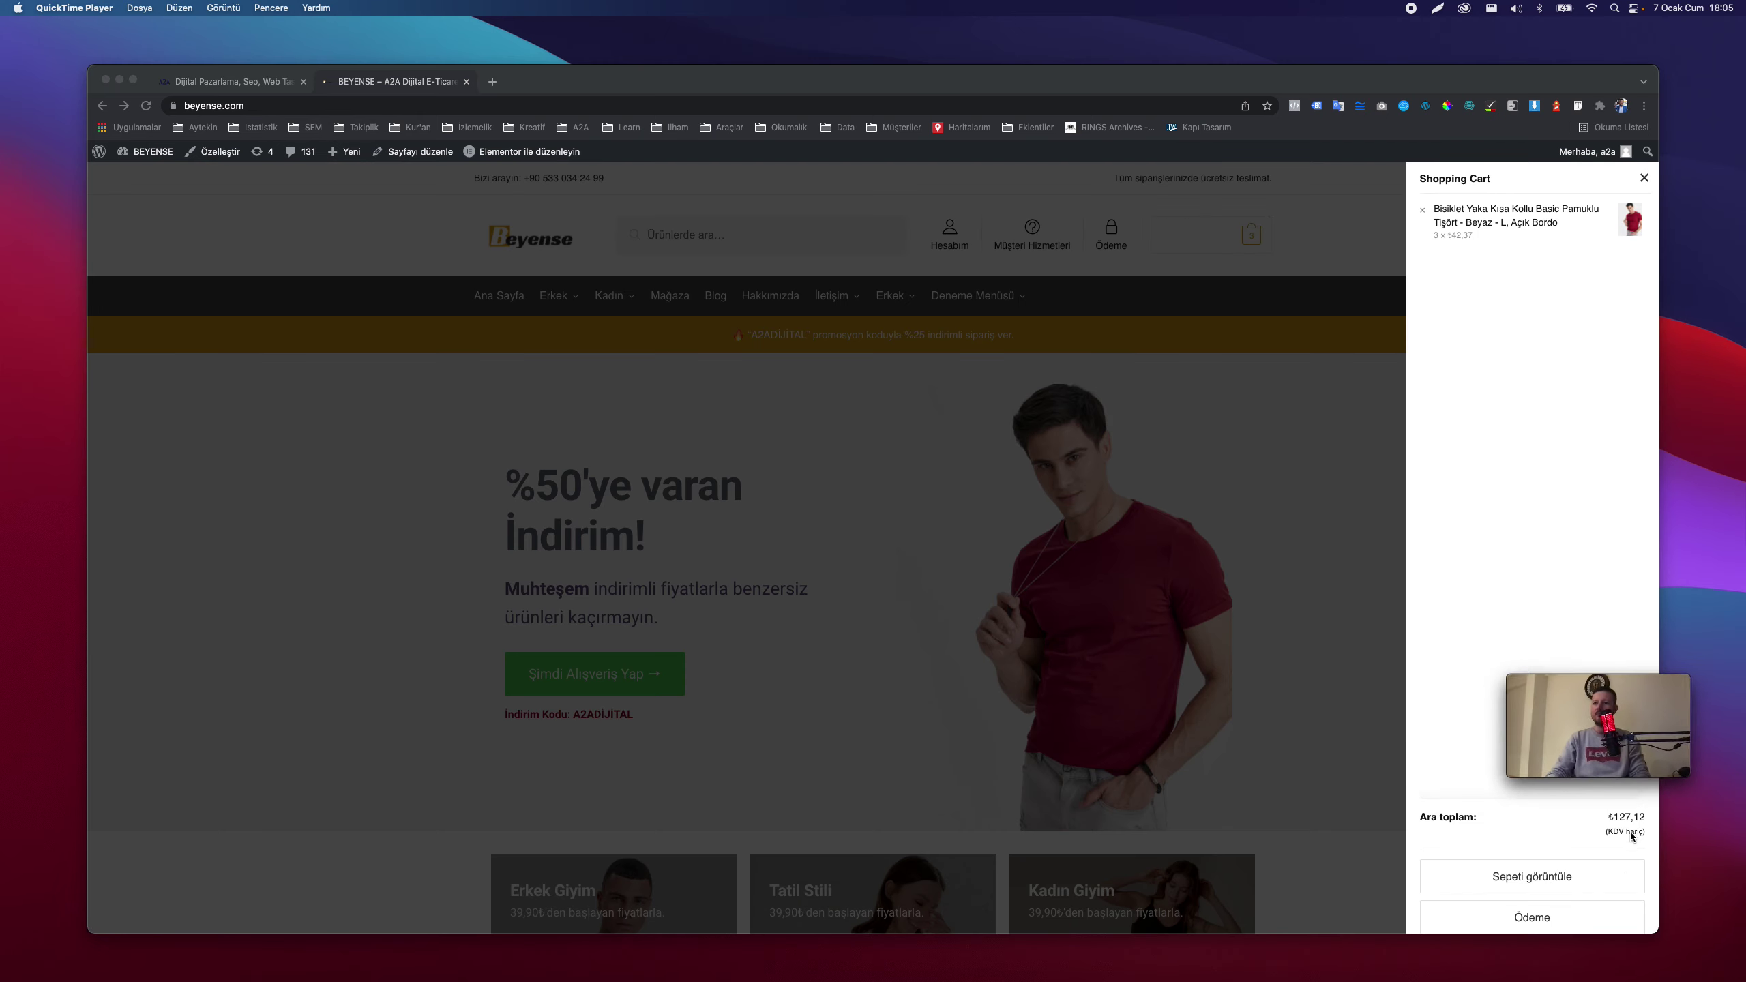
click(1502, 885)
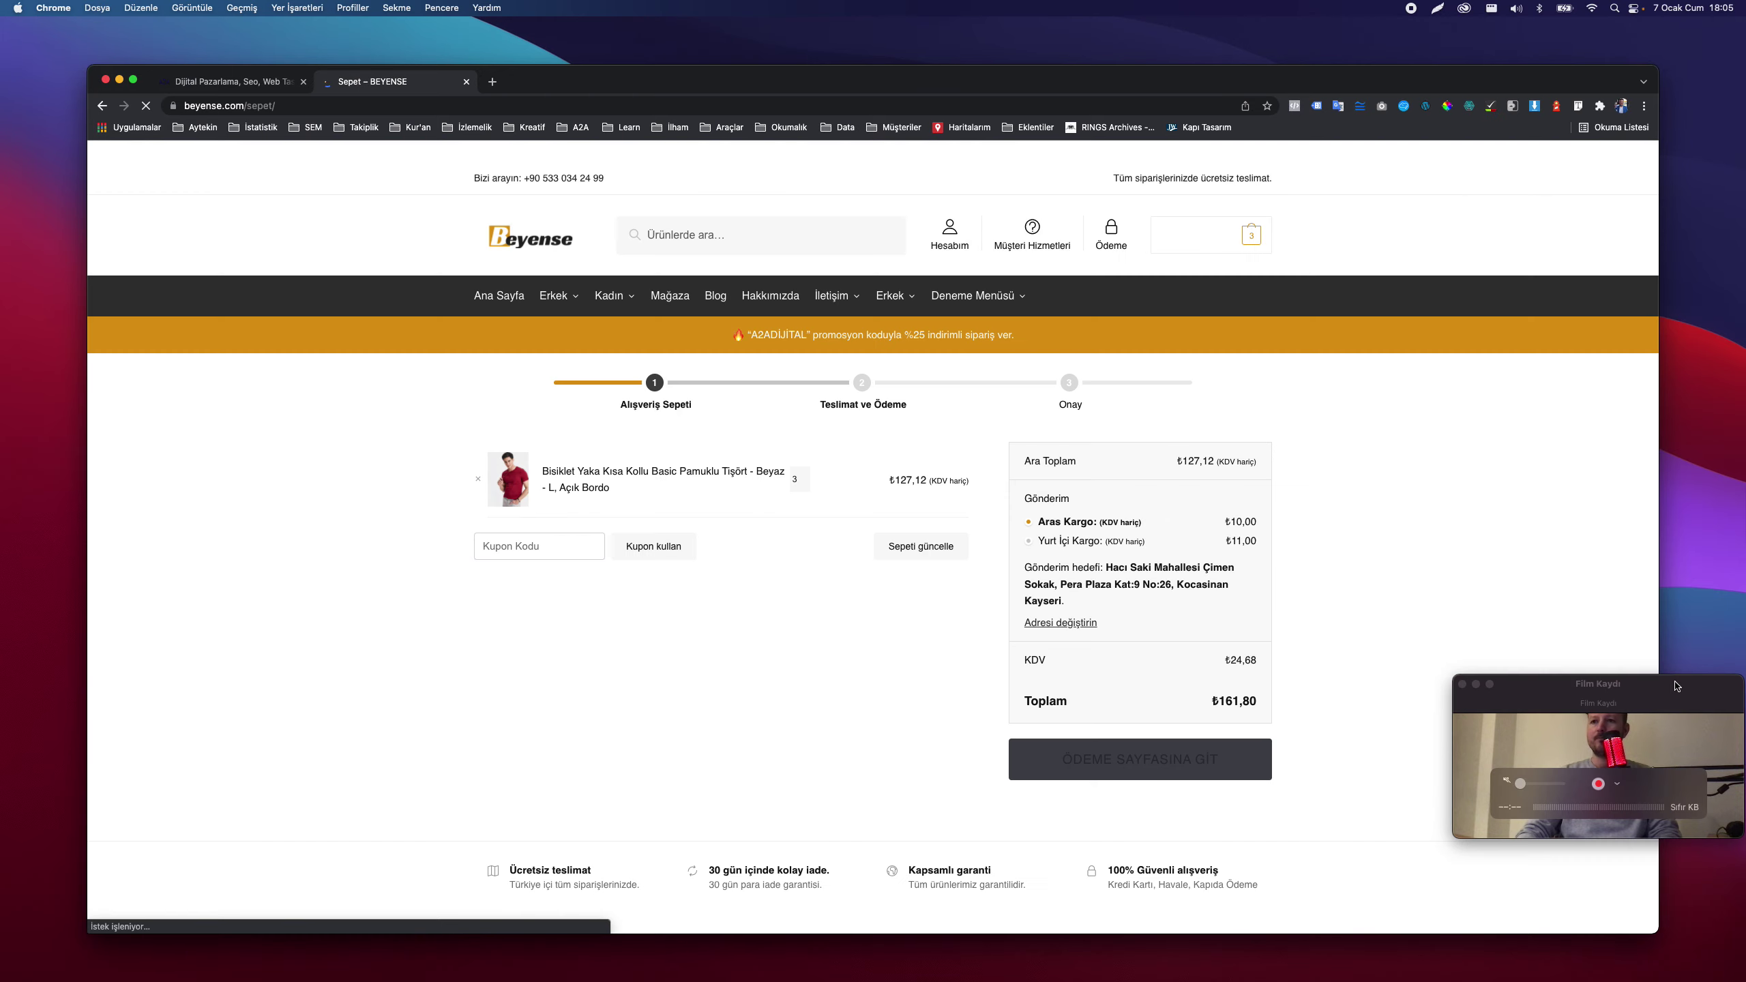
Try to apply the copied coupon code A2ADİJİTAL to the cart.
drag(1582, 757, 1557, 722)
click(1331, 531)
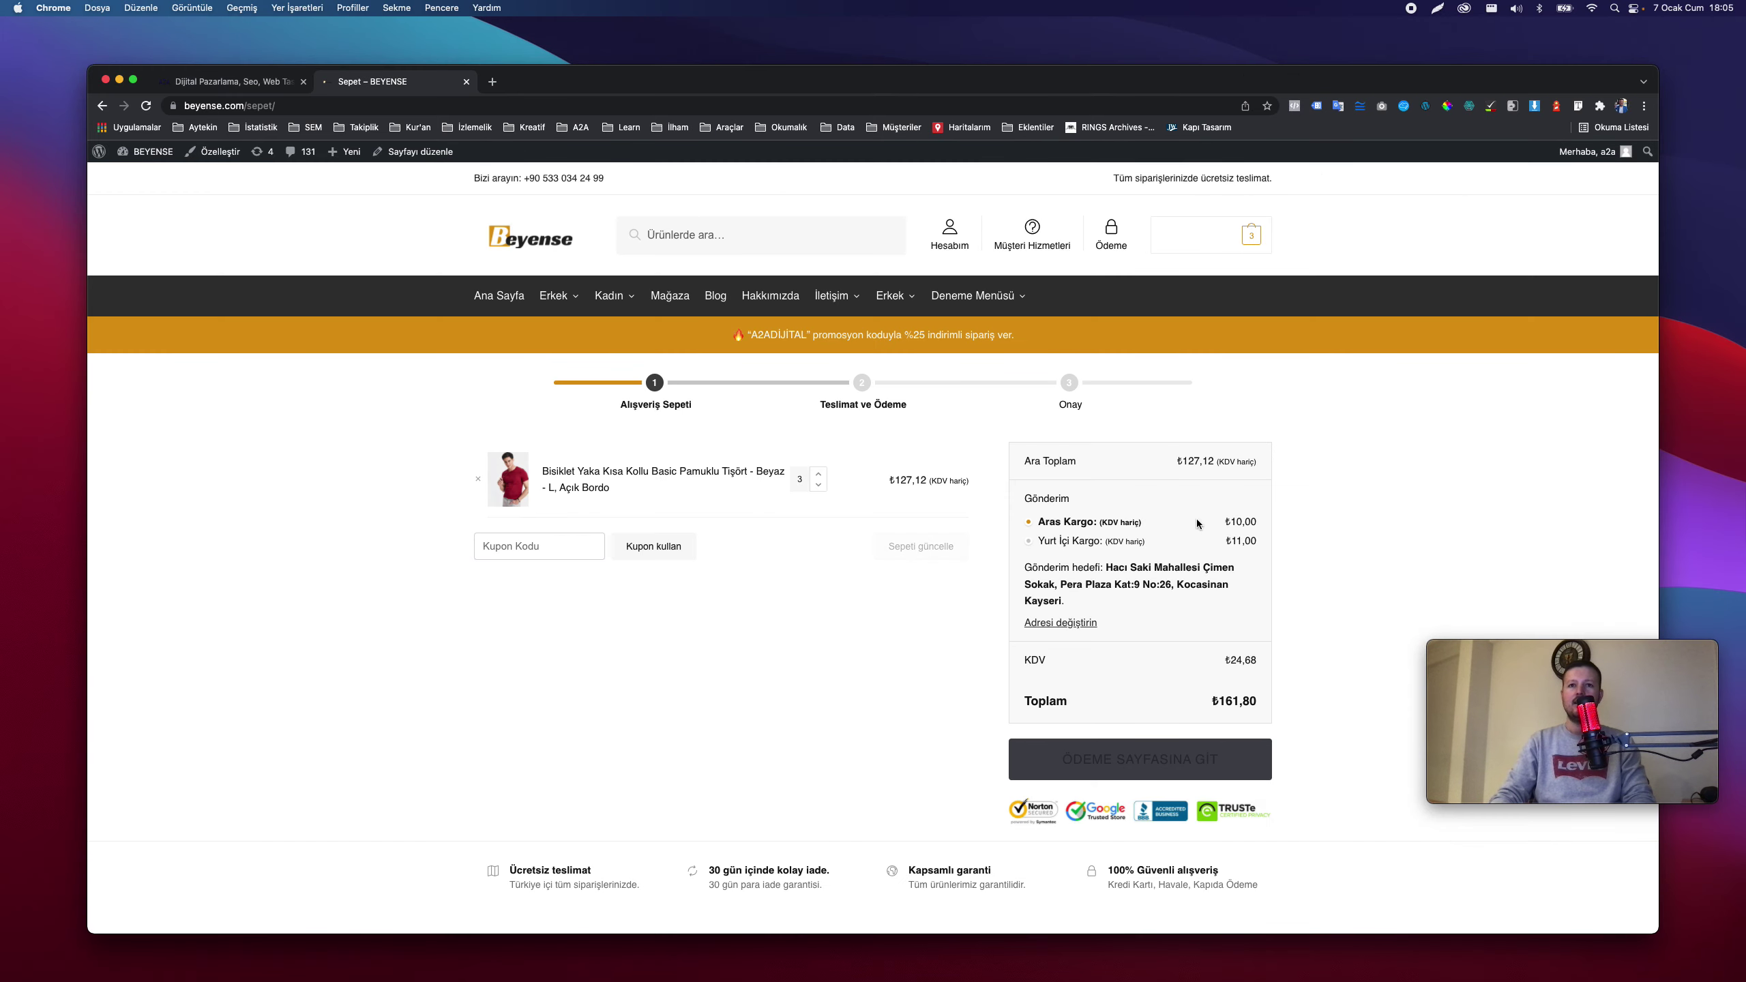
key(super+v)
click(1076, 535)
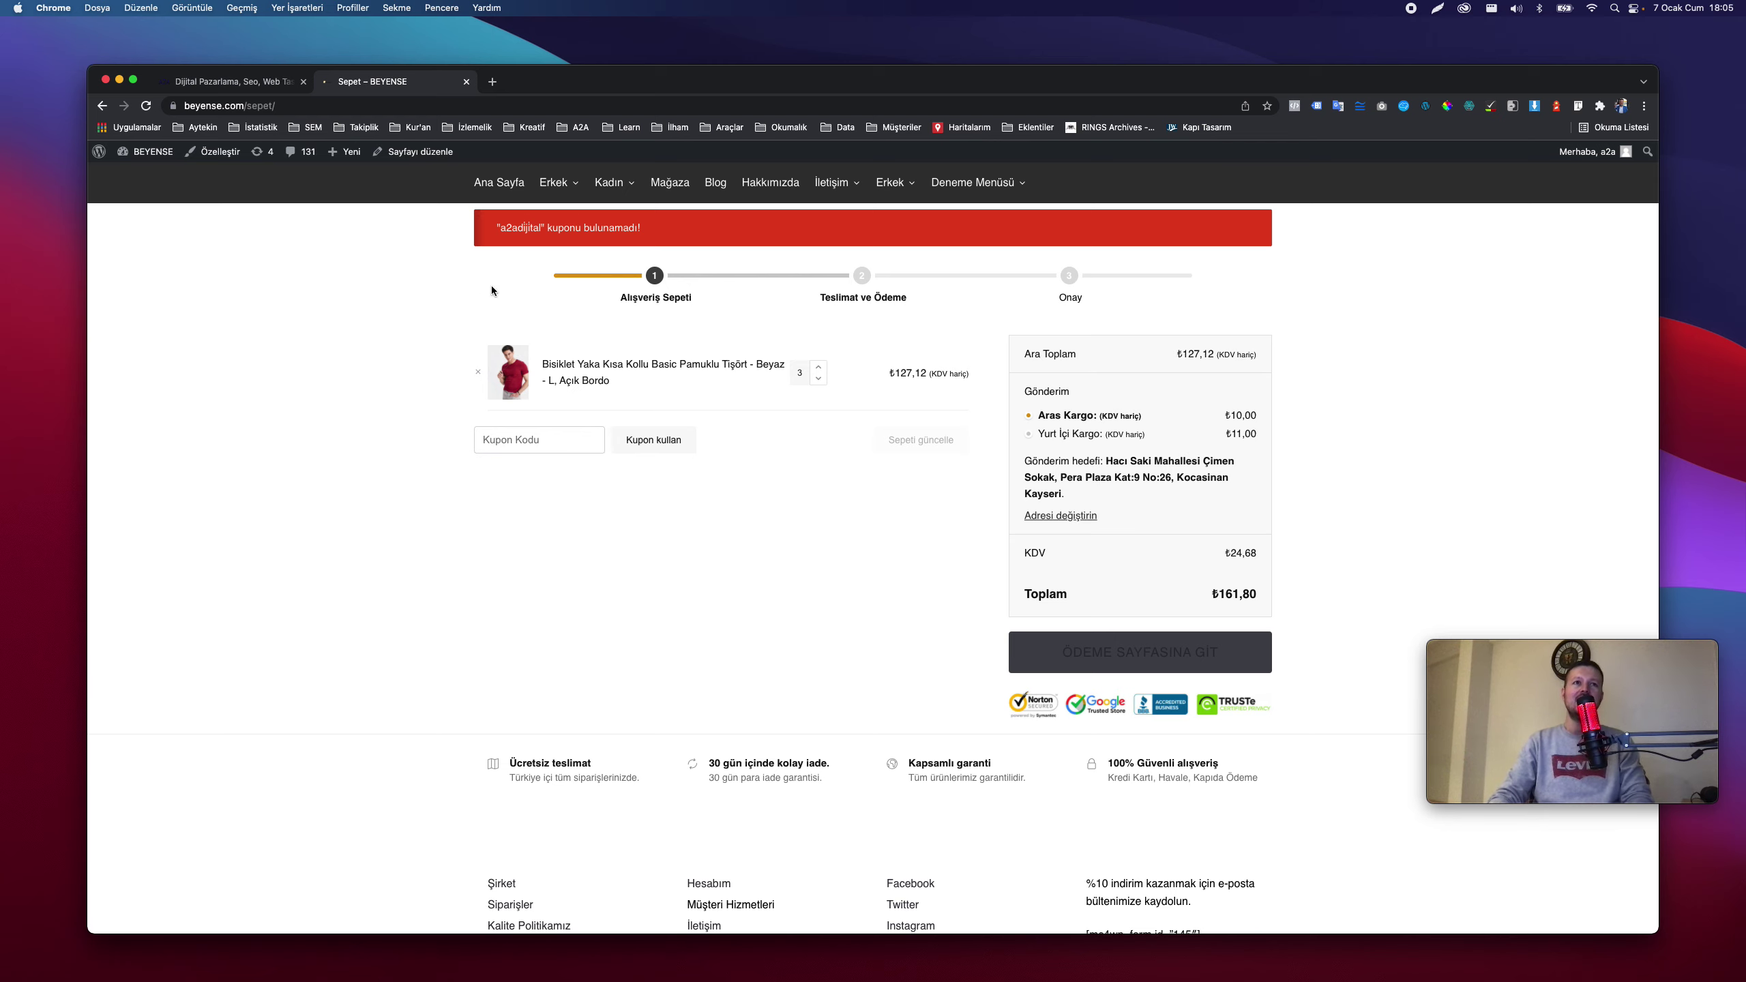
Open the site's WordPress dashboard in a new browser tab and switch to that tab.
right_click(141, 176)
click(206, 189)
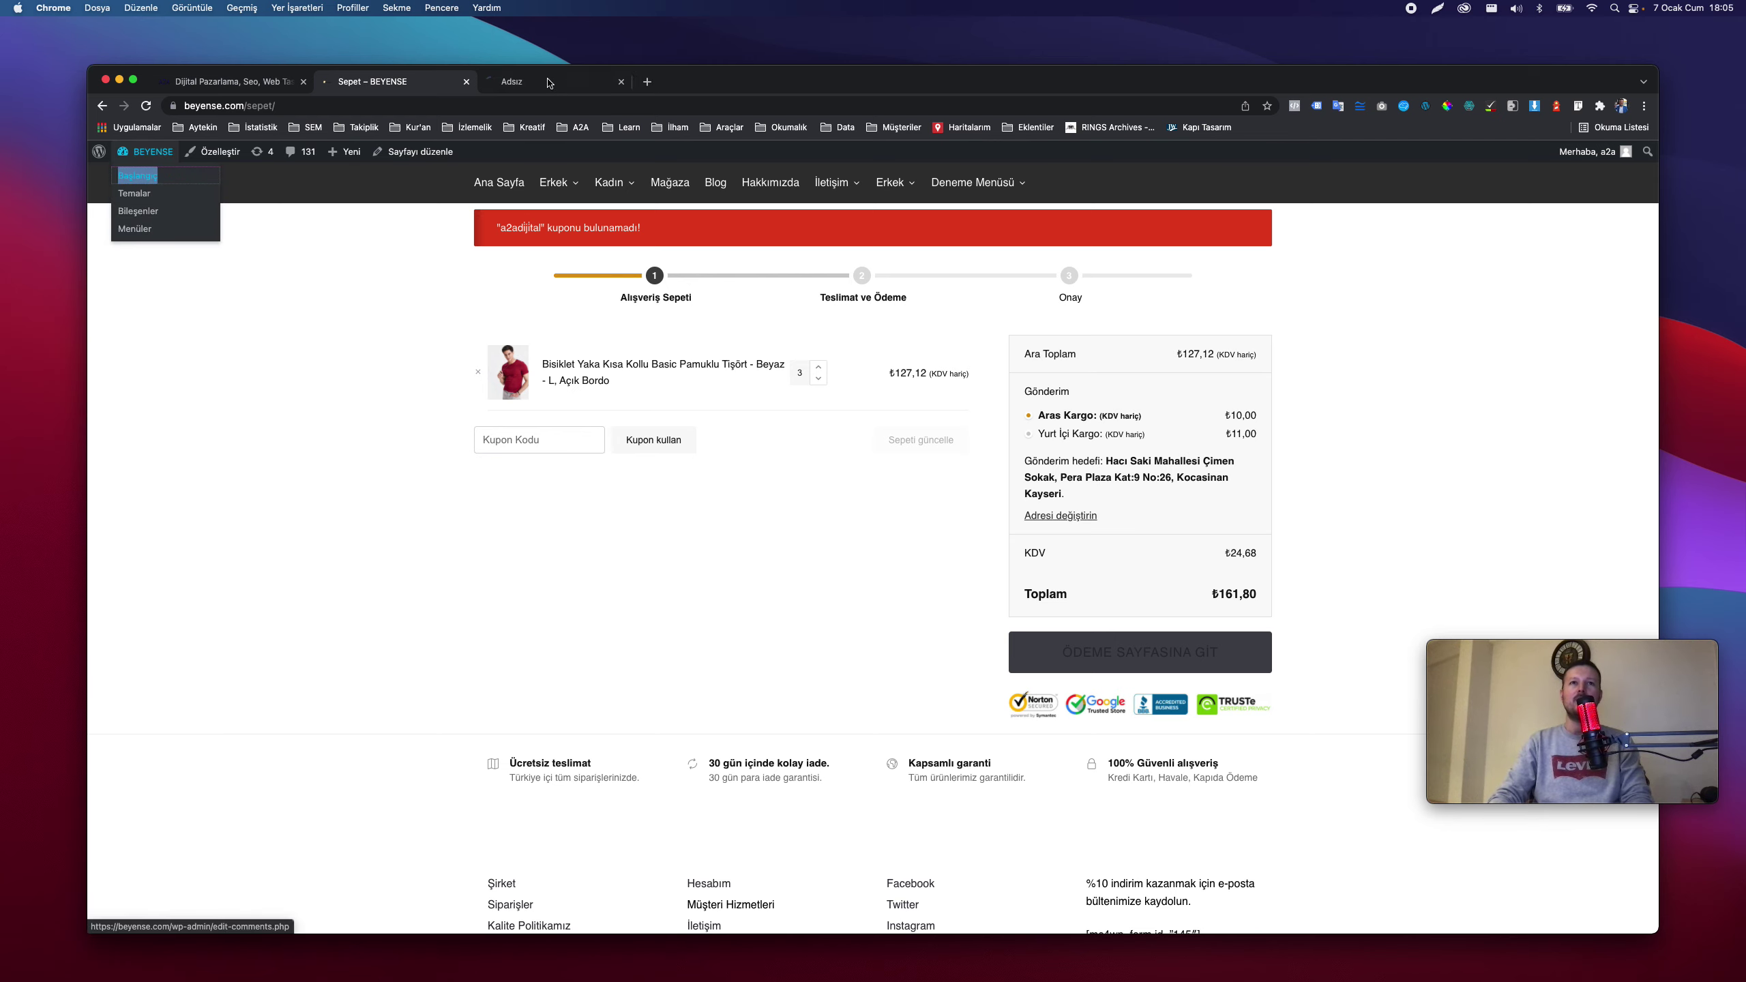
click(547, 82)
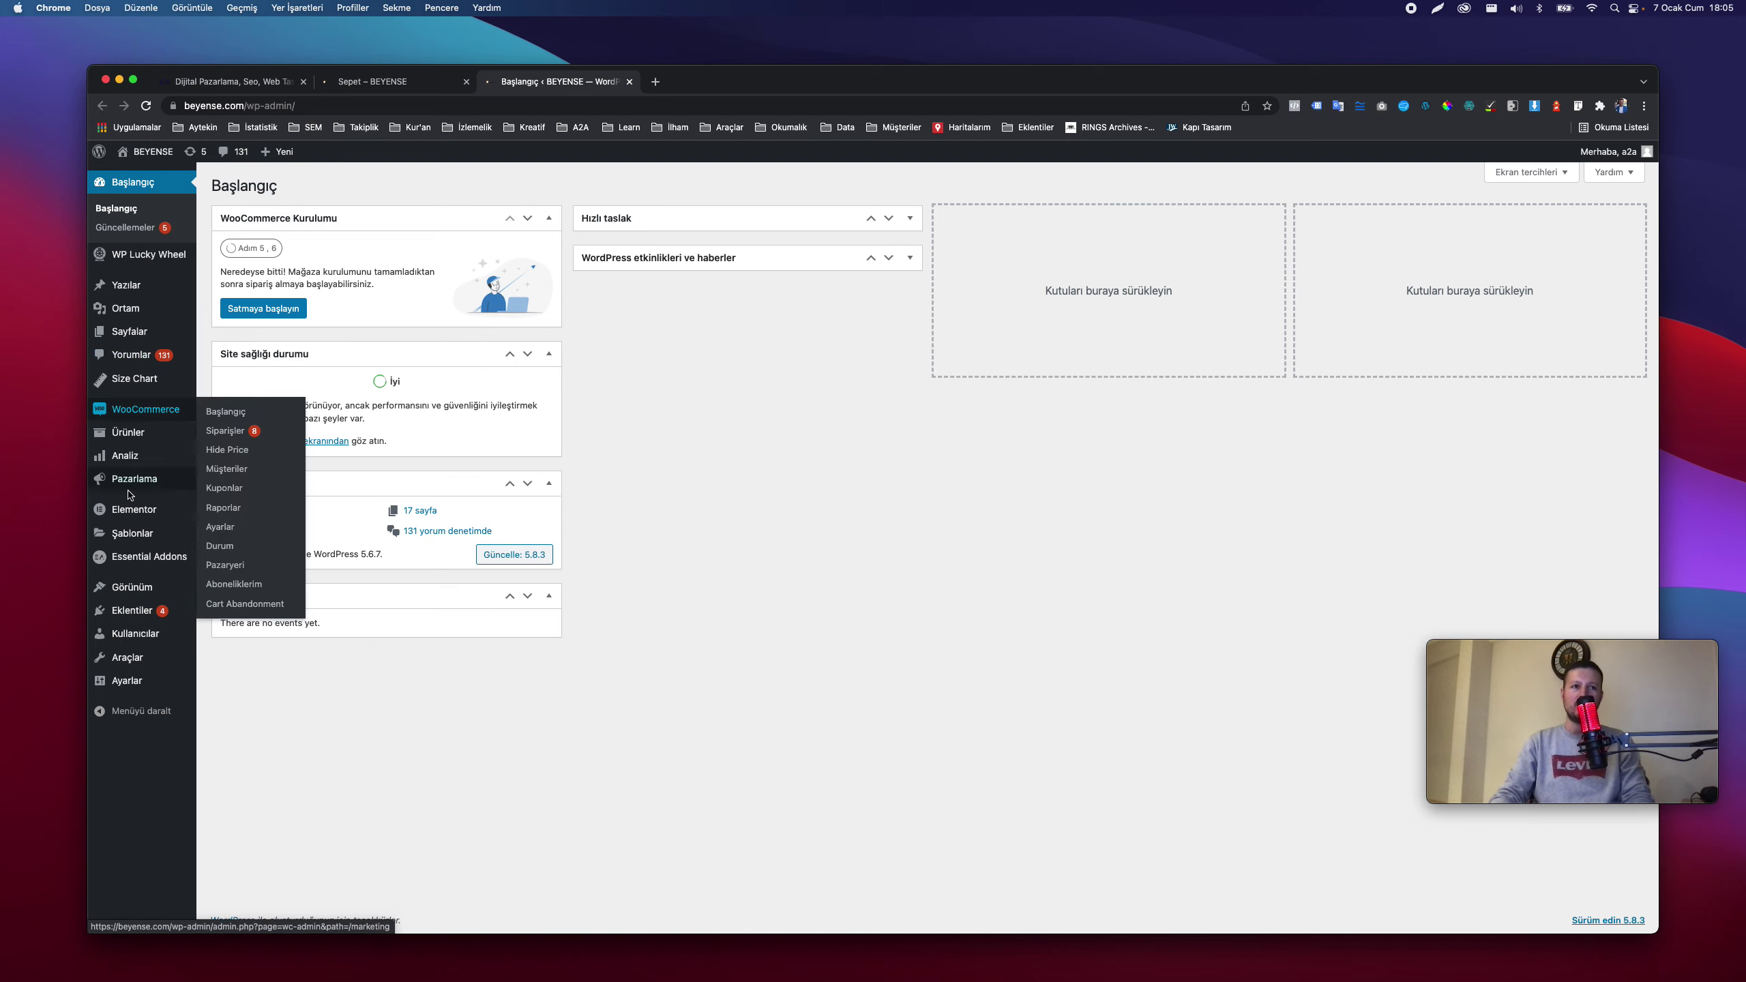
Open the coupons list under Pazarlama and move the existing coupon 0s1fta to the trash.
mouse_move(128, 494)
scroll(127, 509, up, 5)
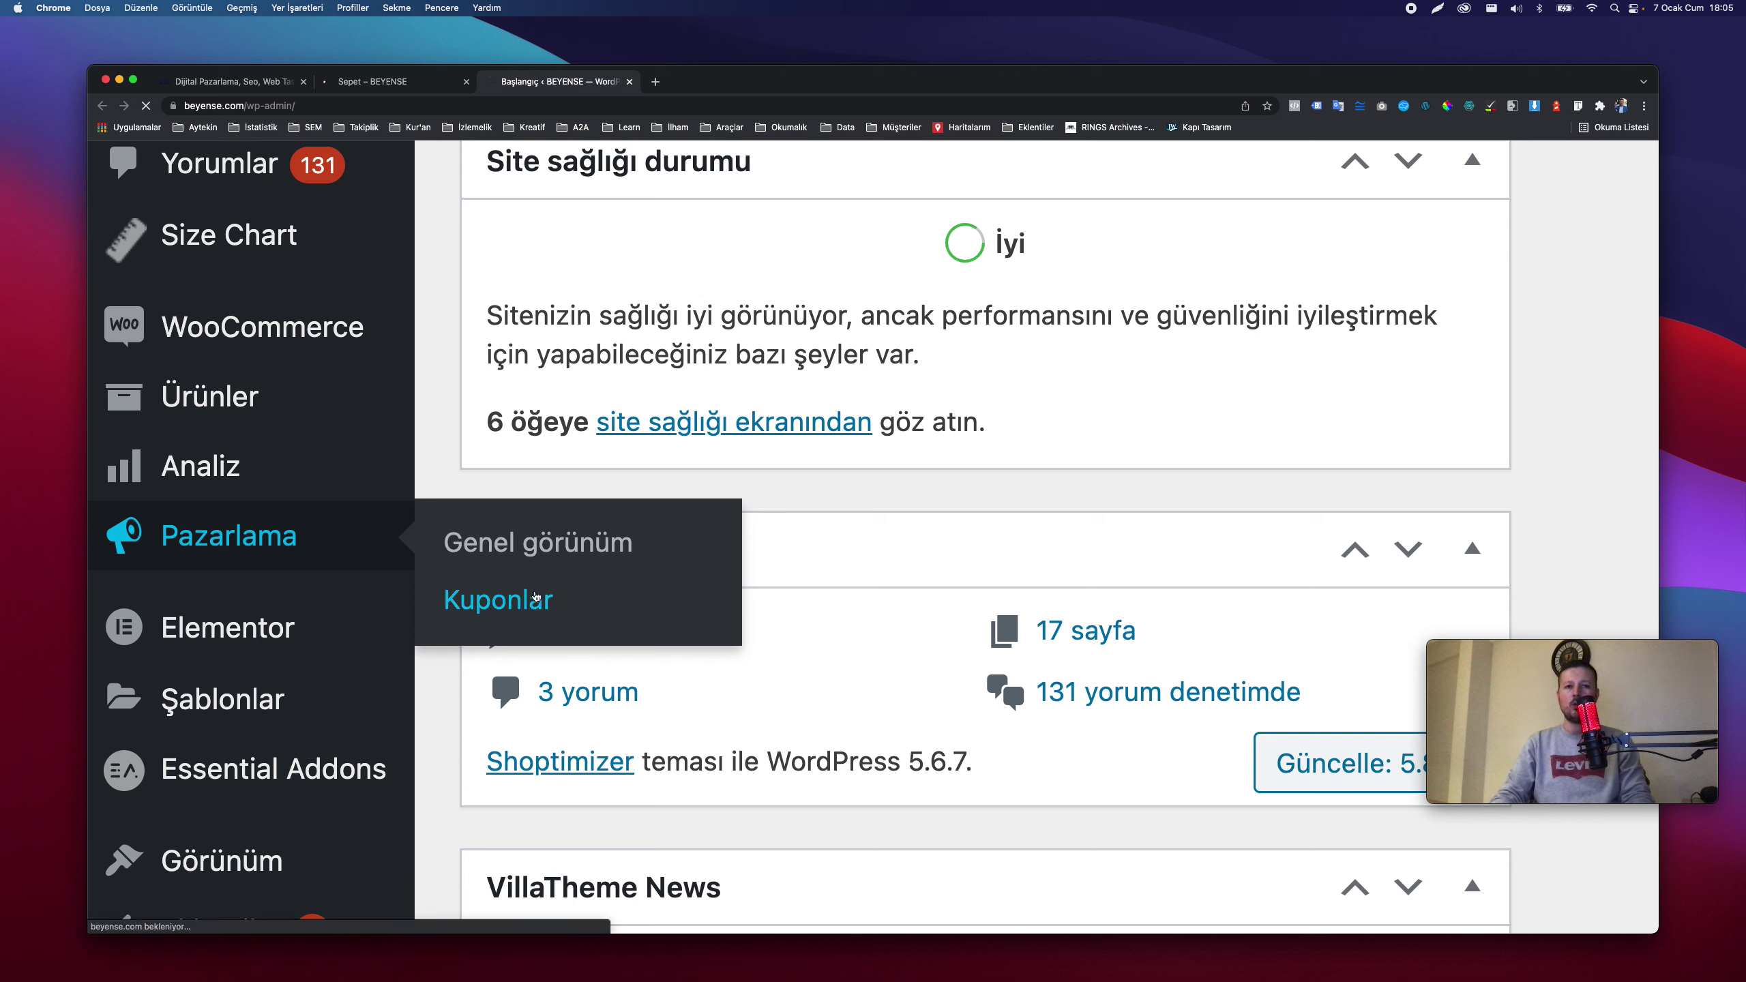
click(496, 601)
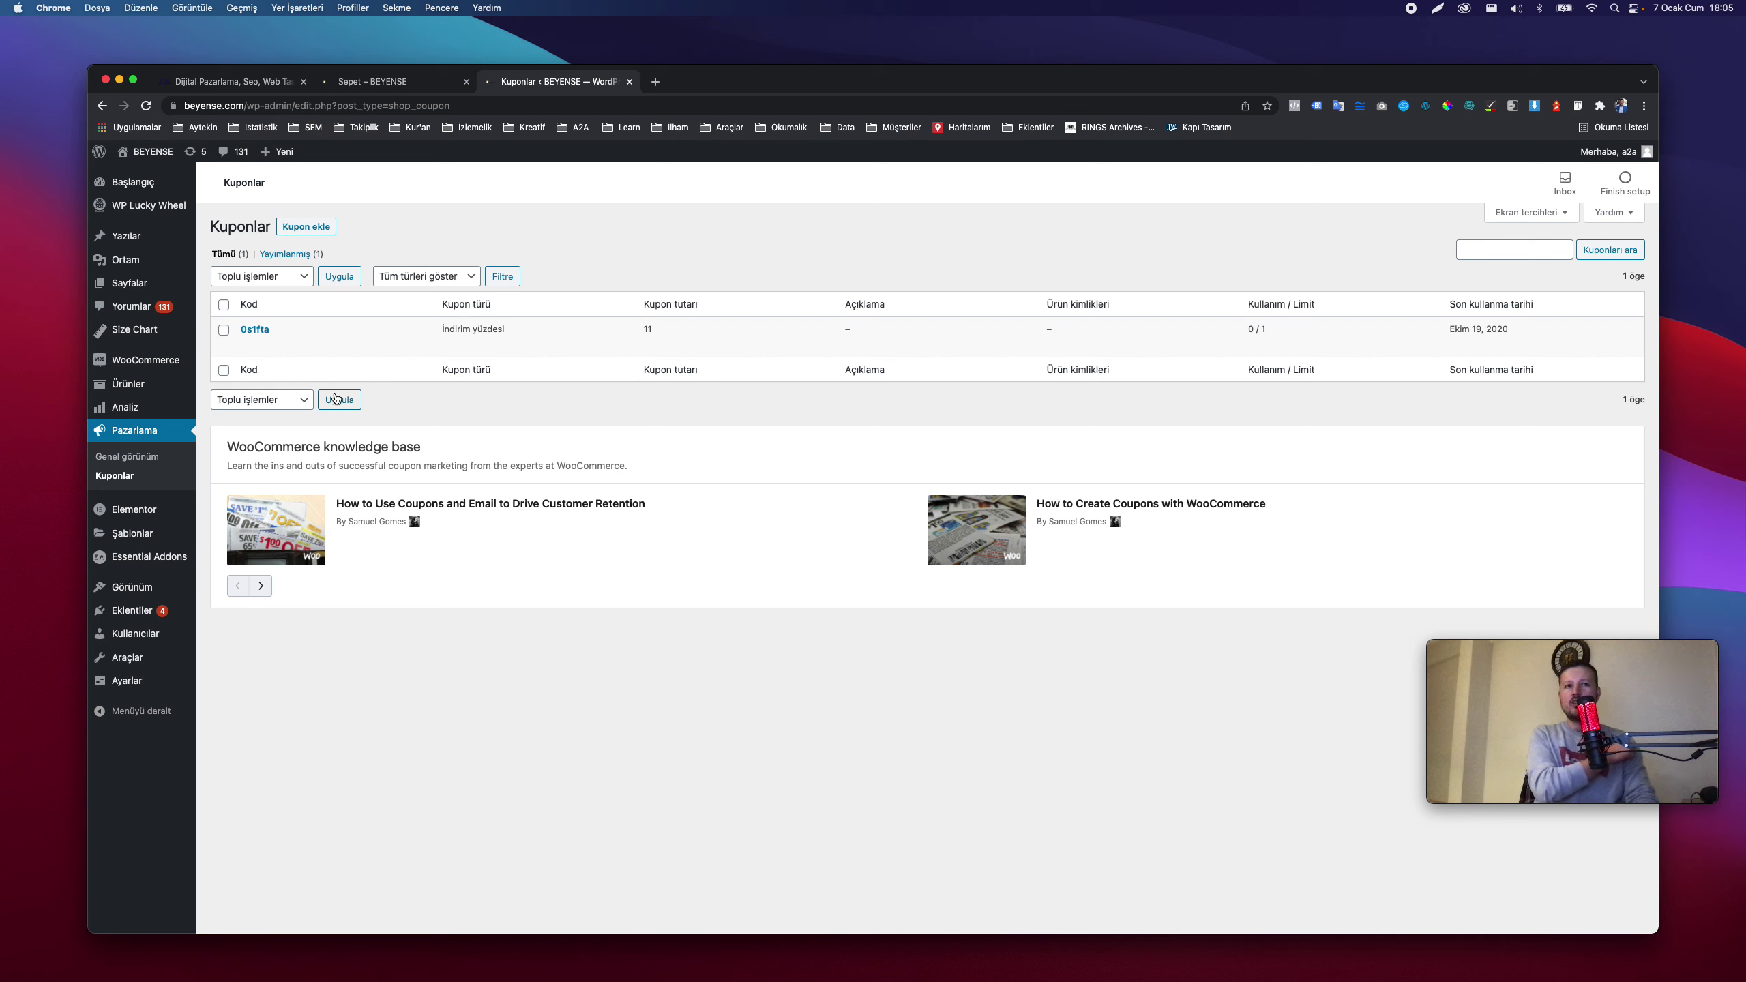
mouse_move(329, 354)
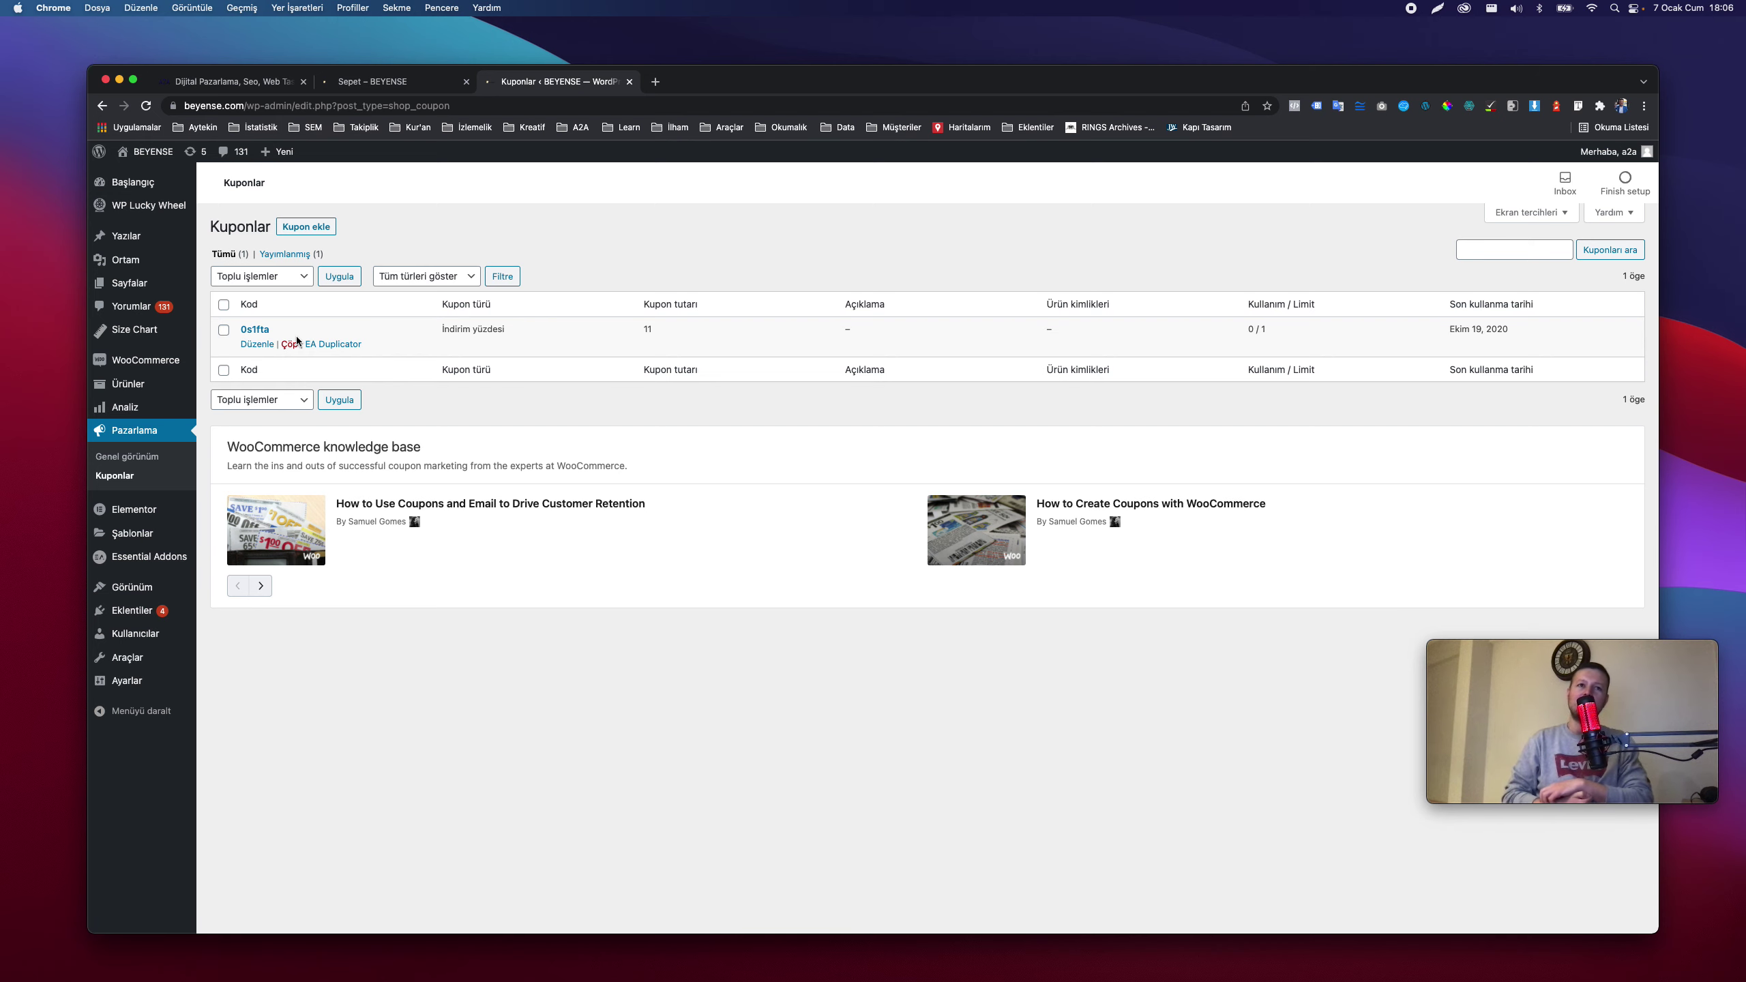
click(296, 346)
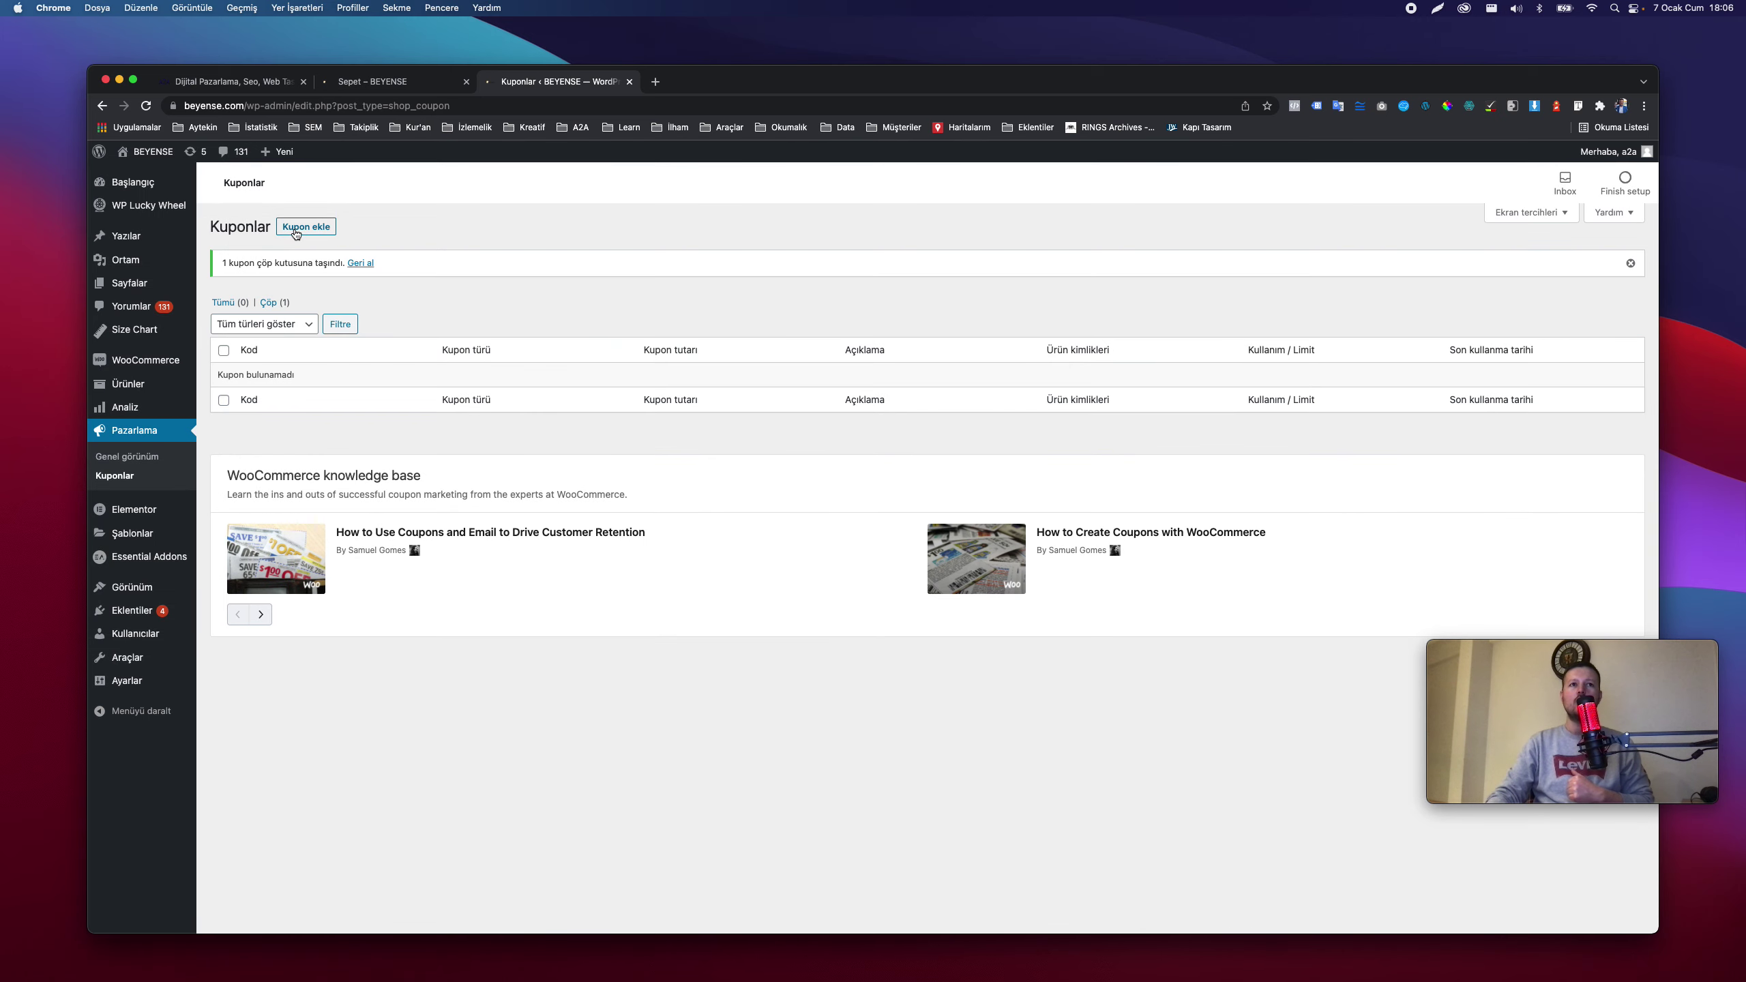
Start a new coupon with the code A2ADİJİTAL and the description "Bu kupon koduyla %25 indirim kazanabilirsiniz.".
click(296, 231)
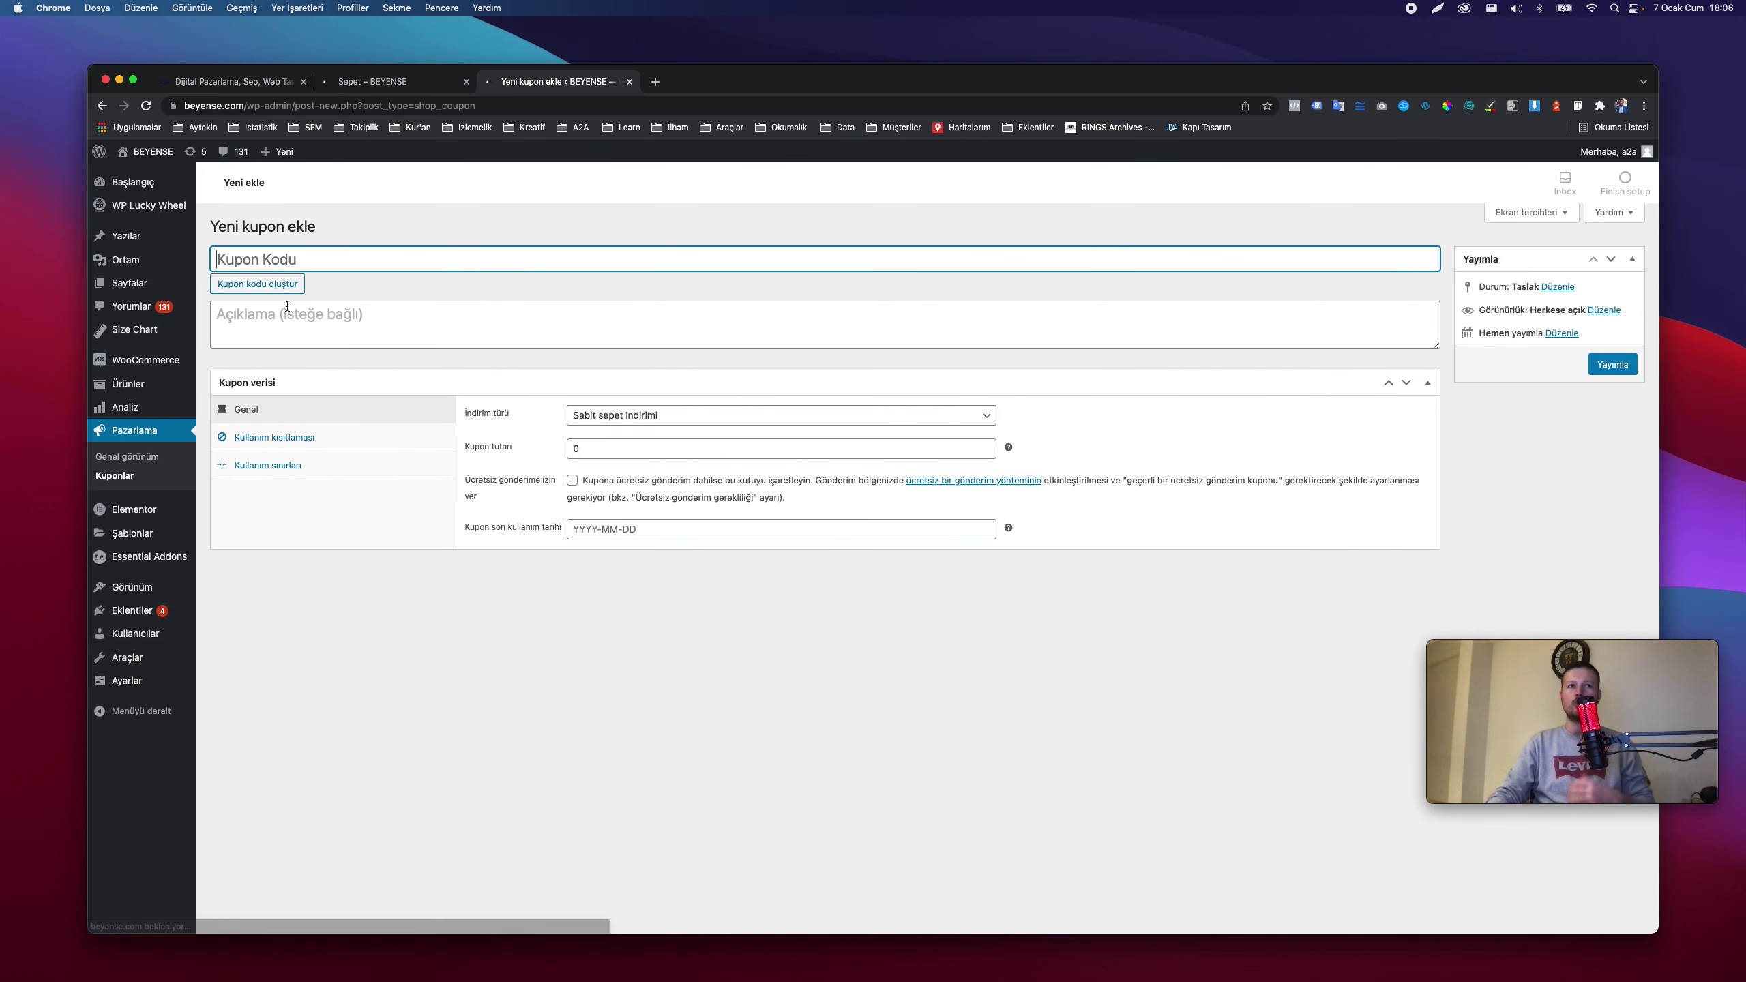
key(super+v)
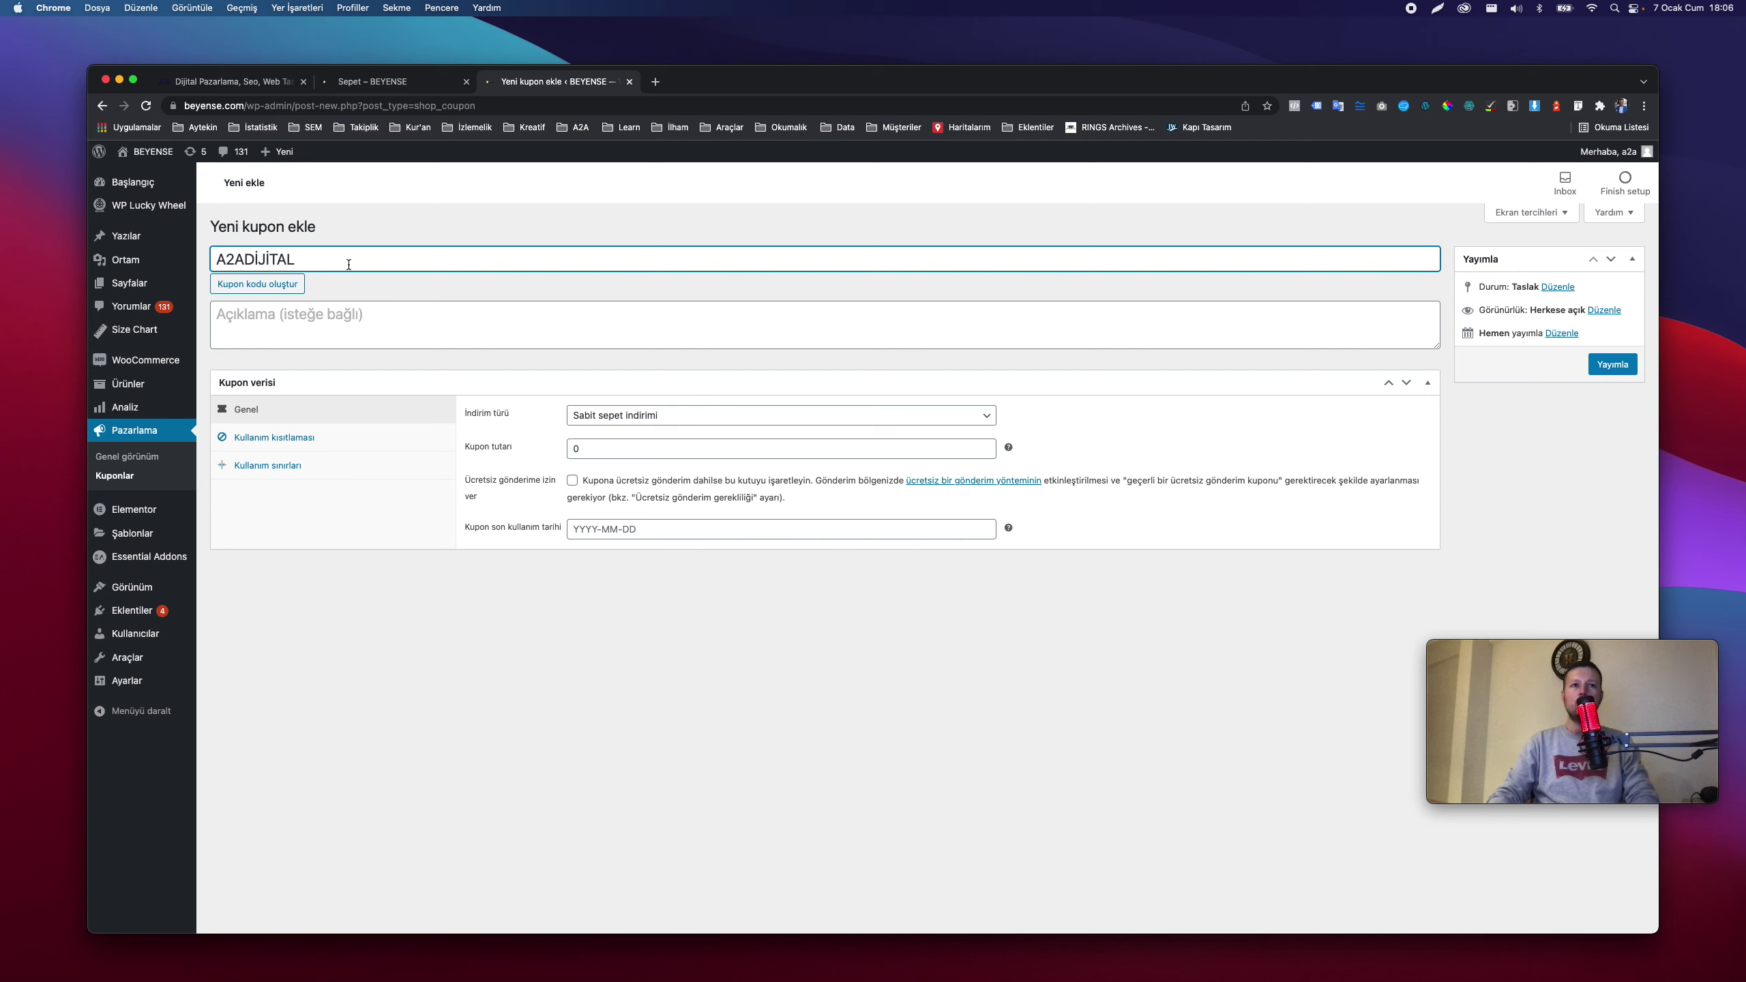
click(292, 337)
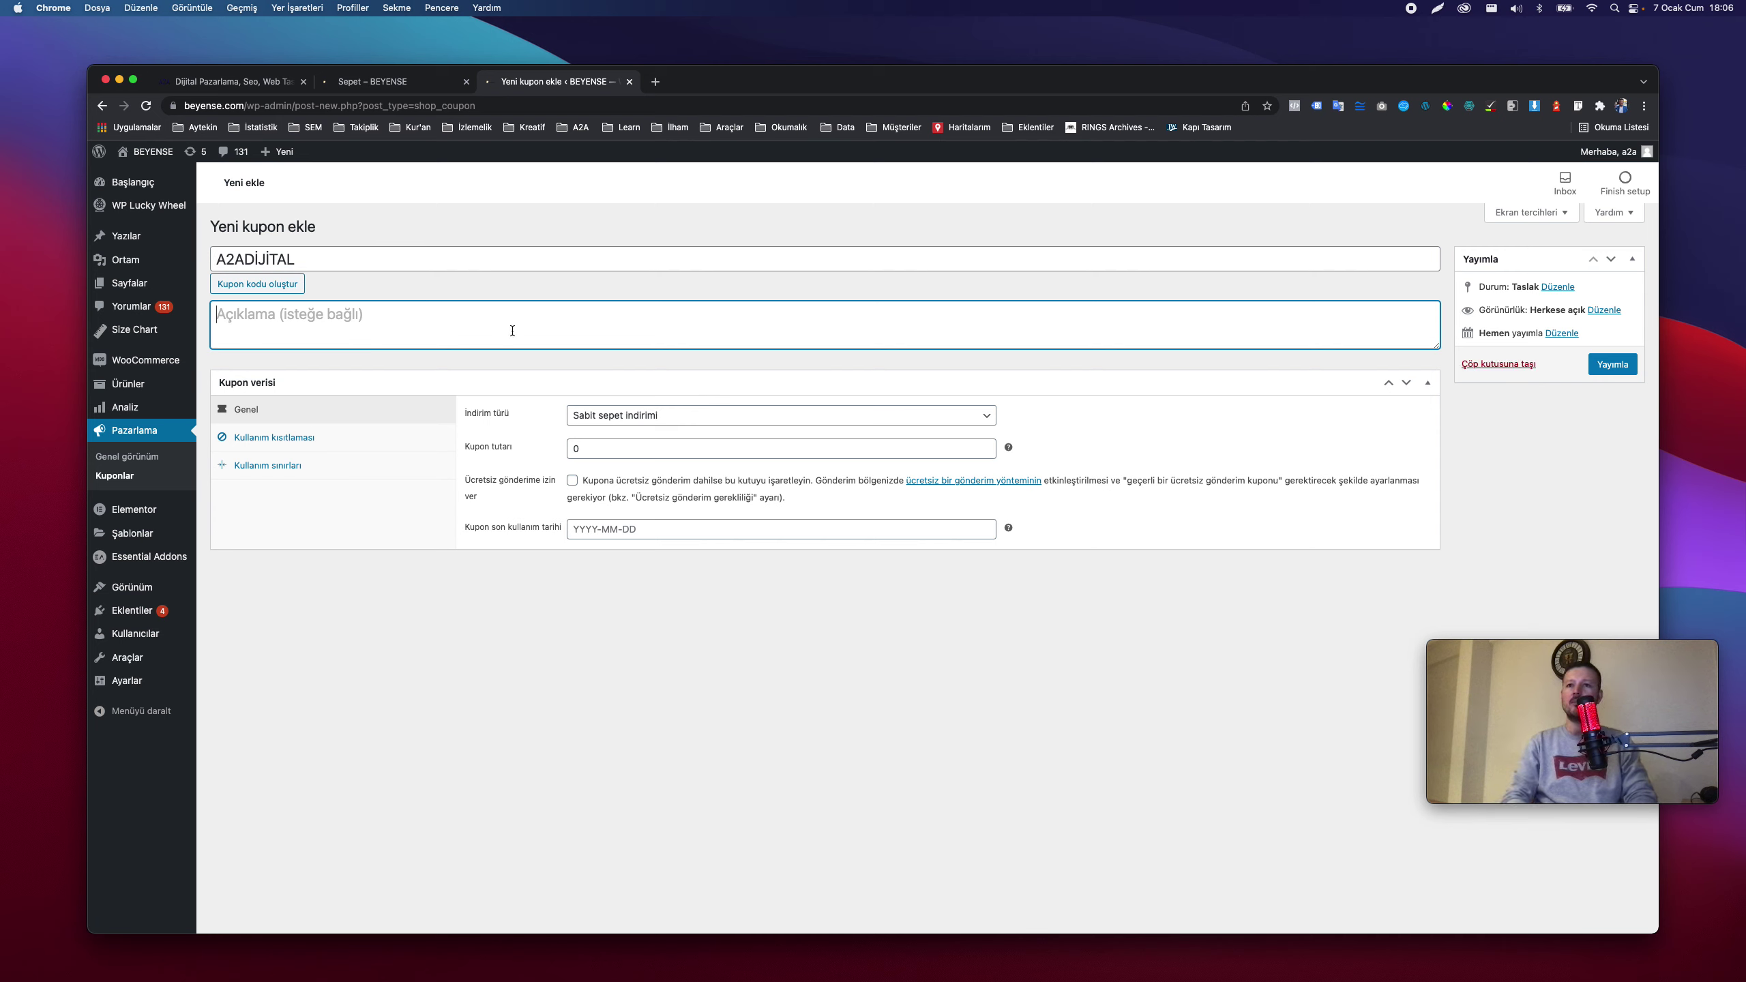
text(B)
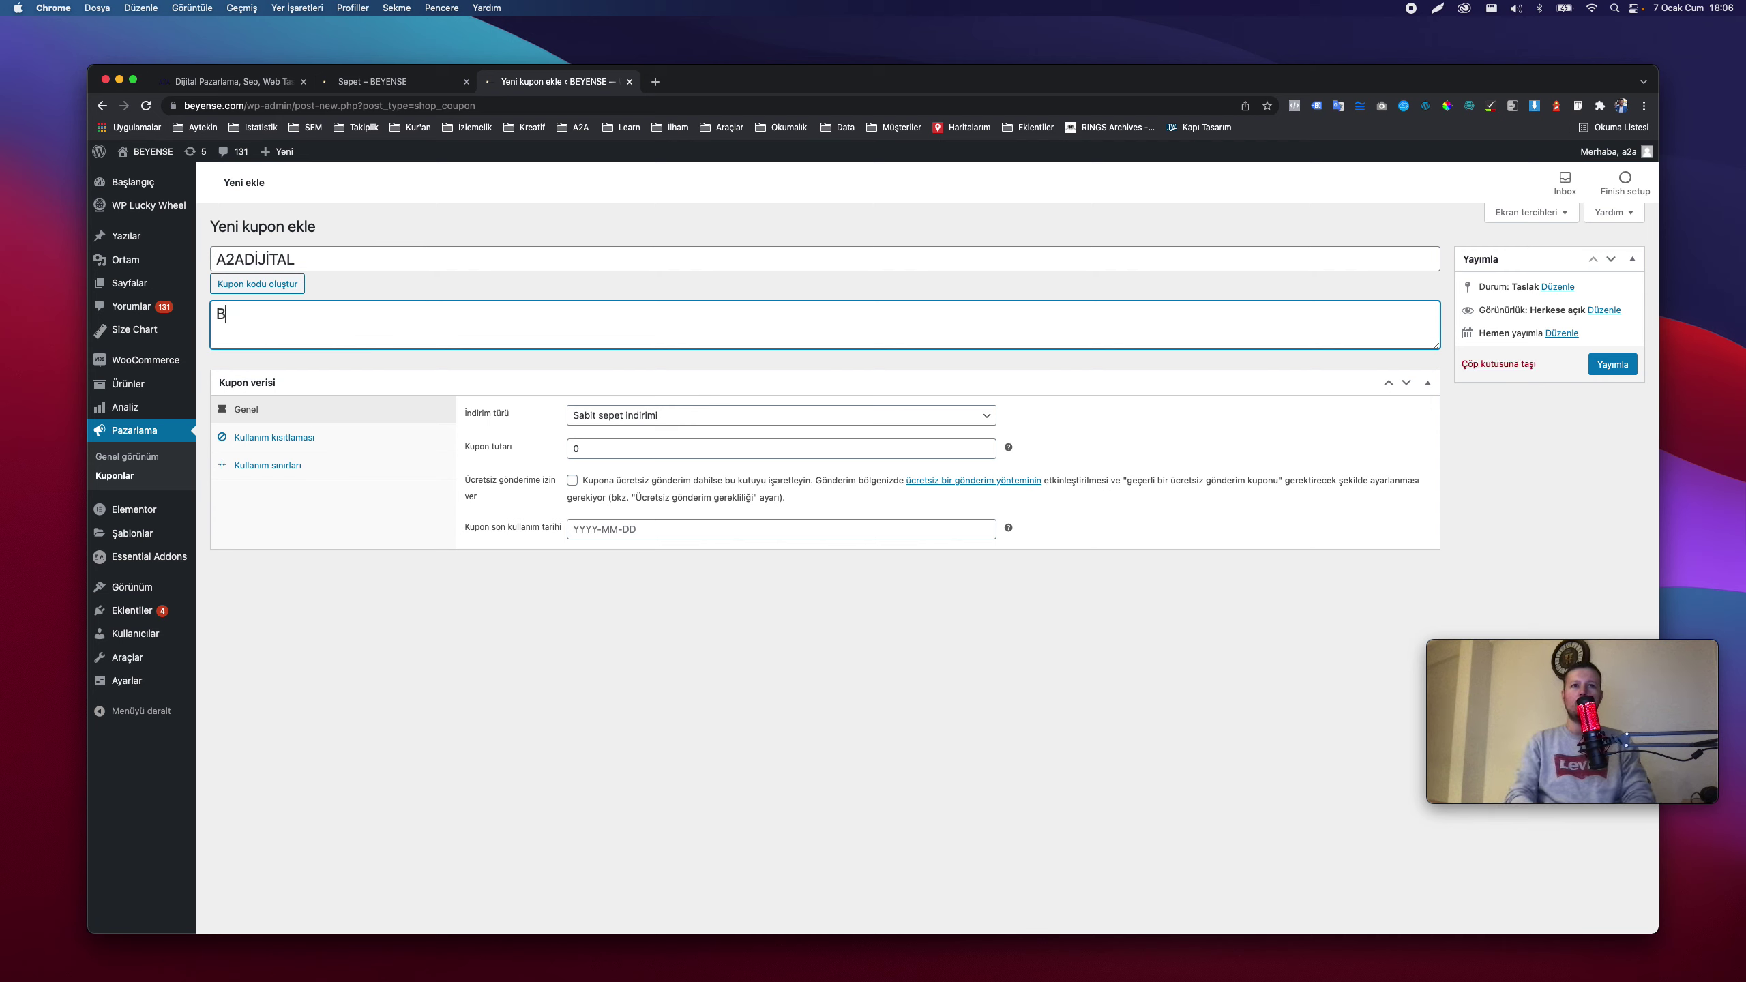
text(u kupon k)
text(oduyl)
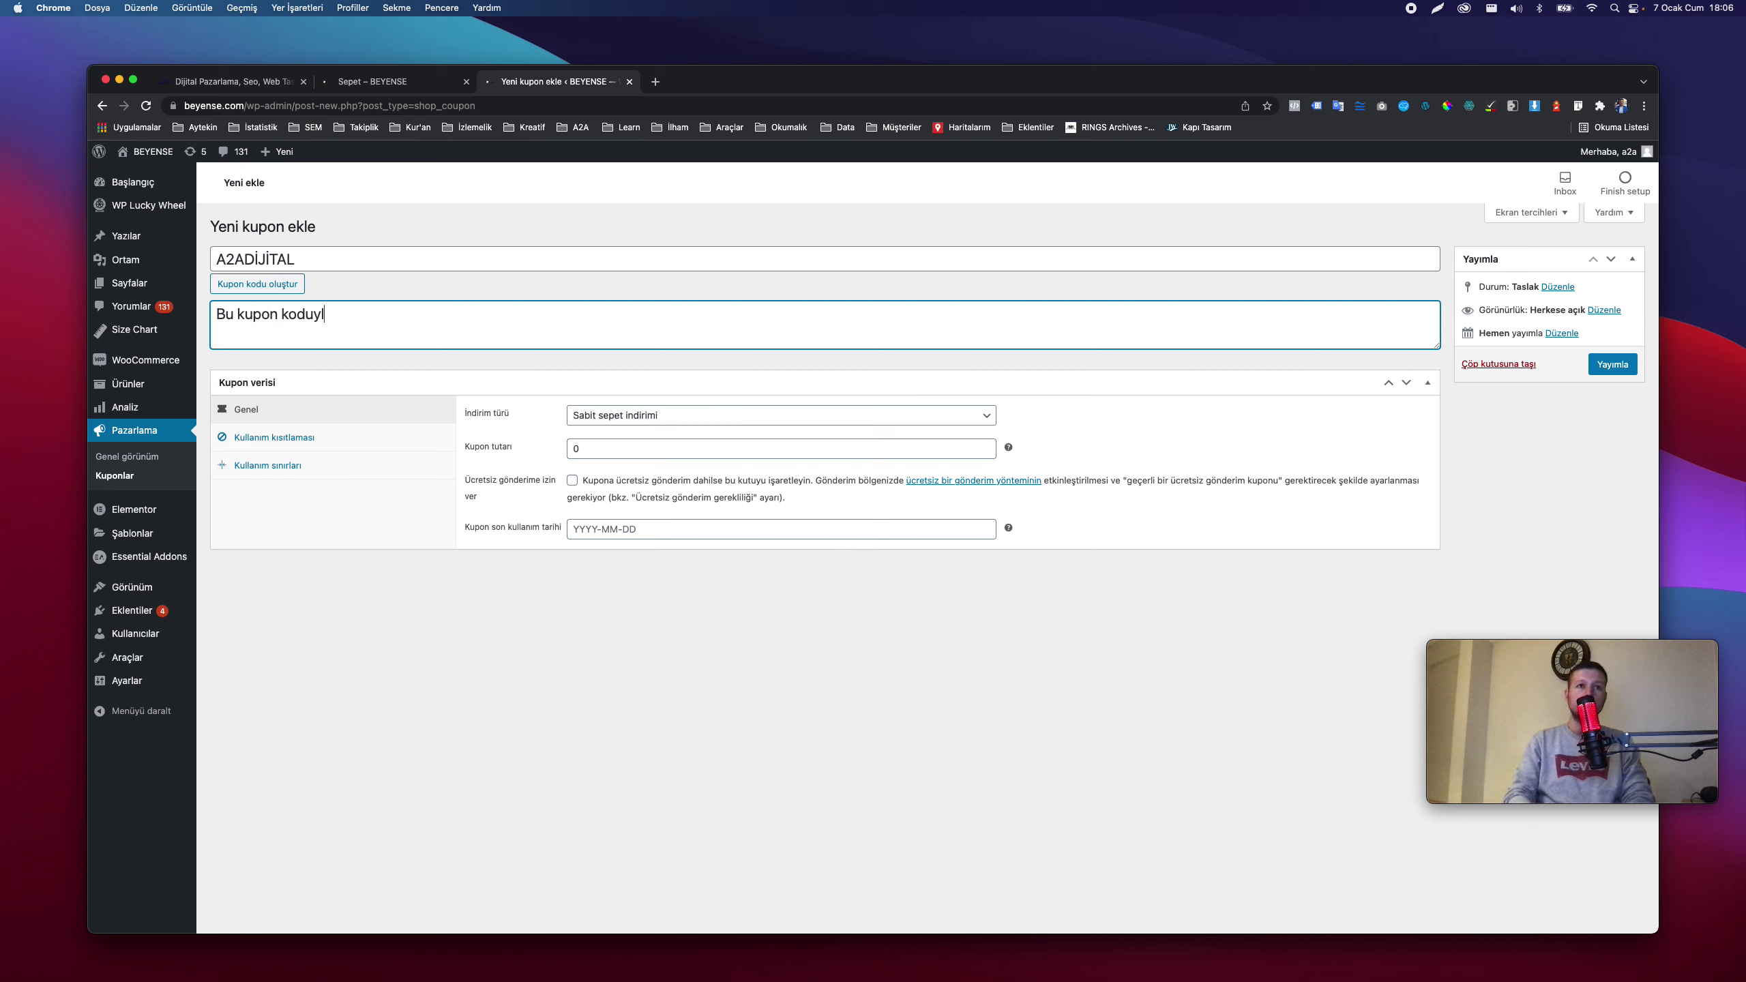
text(a %25 indirim kazanabilirsiniz.)
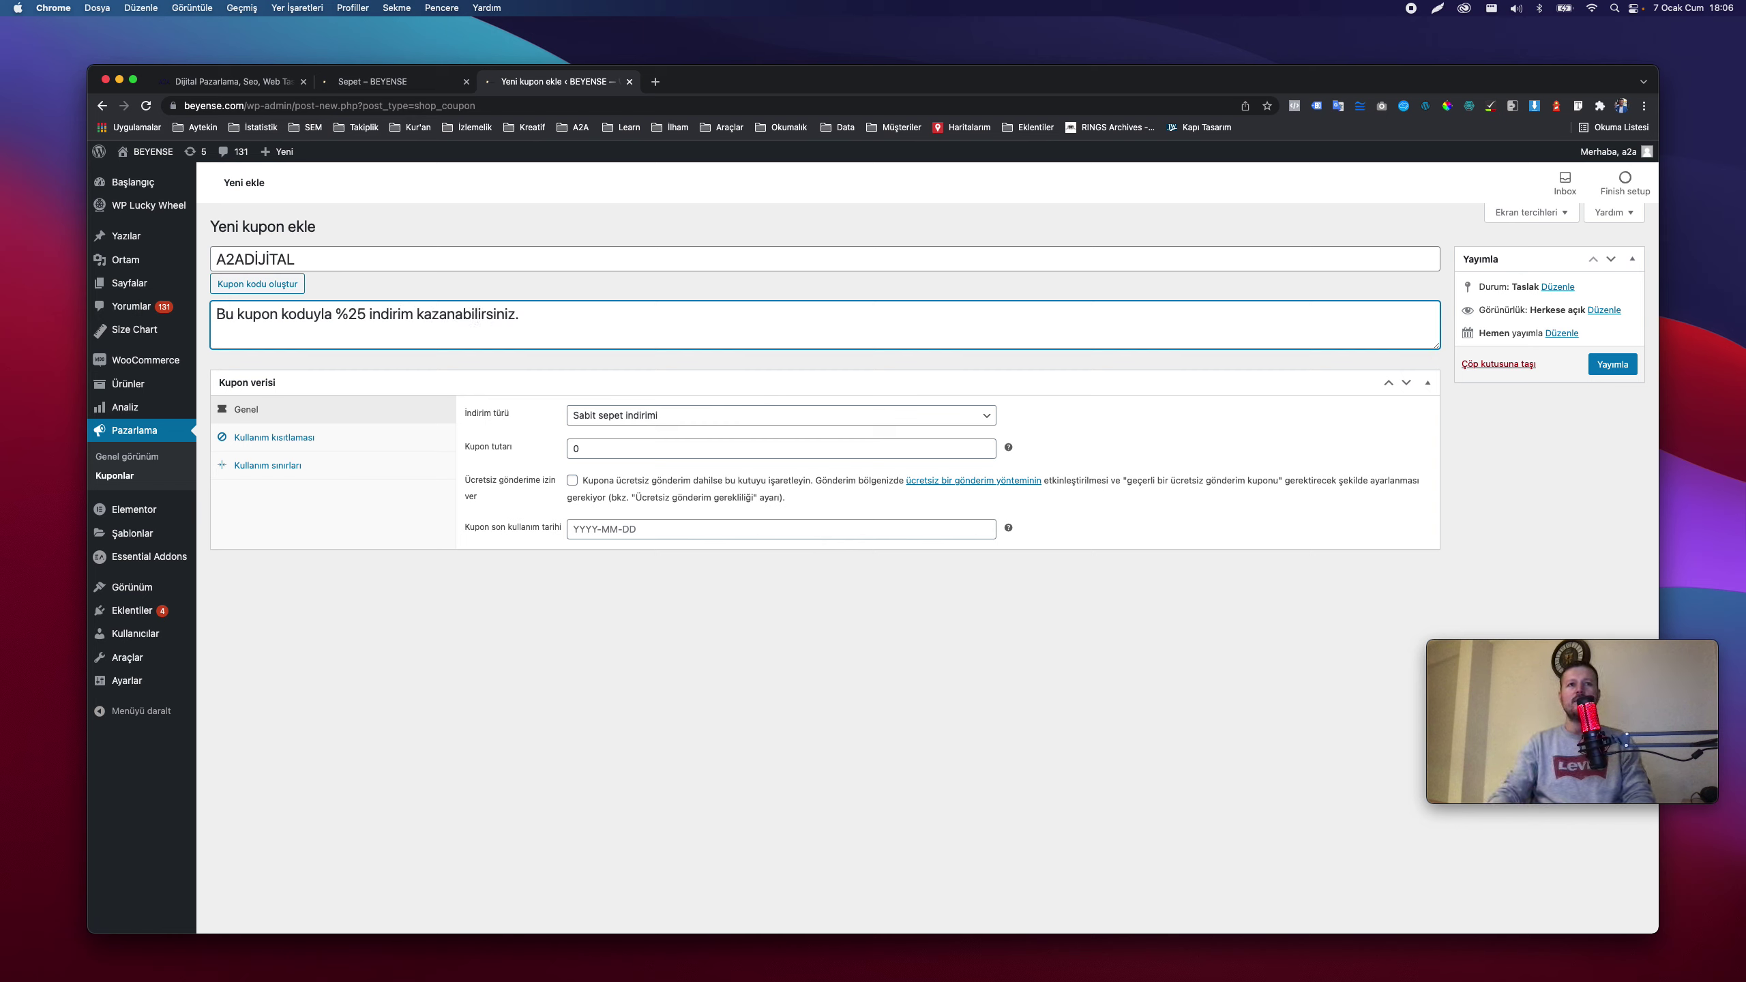
Look through the new coupon's data sections, including the Kullanım kısıtlaması and Kullanım sınırları options.
scroll(123, 351, up, 5)
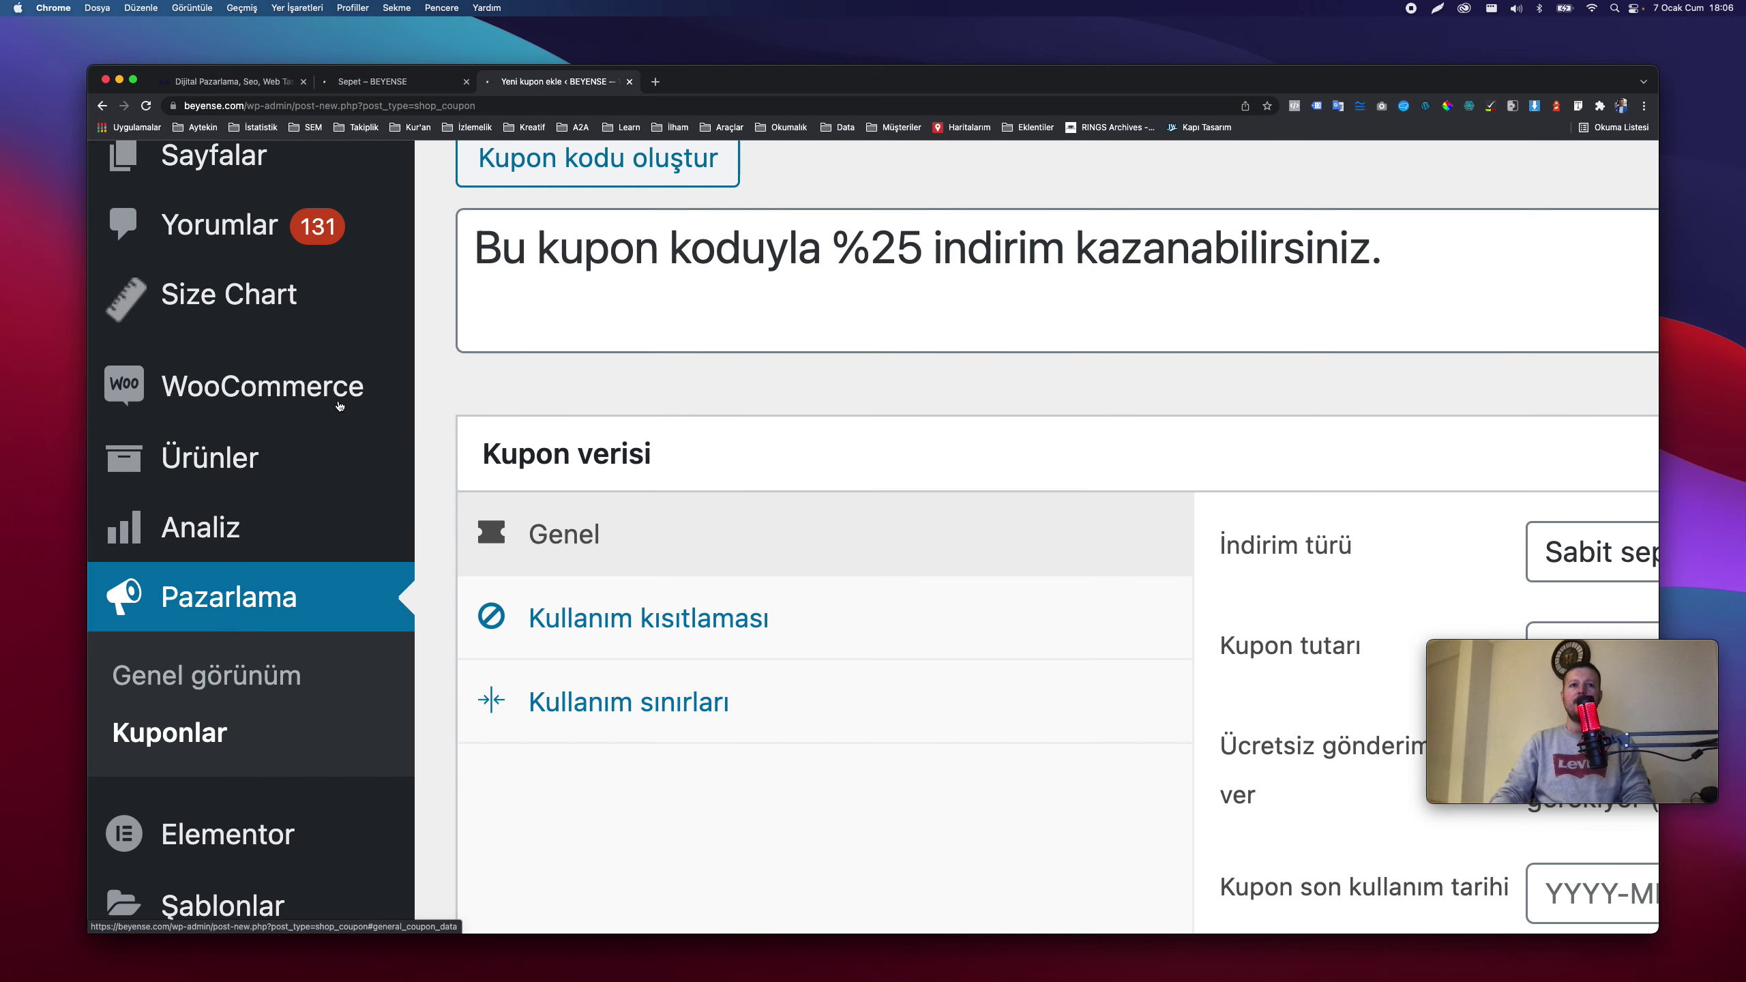
scroll(743, 309, down, 5)
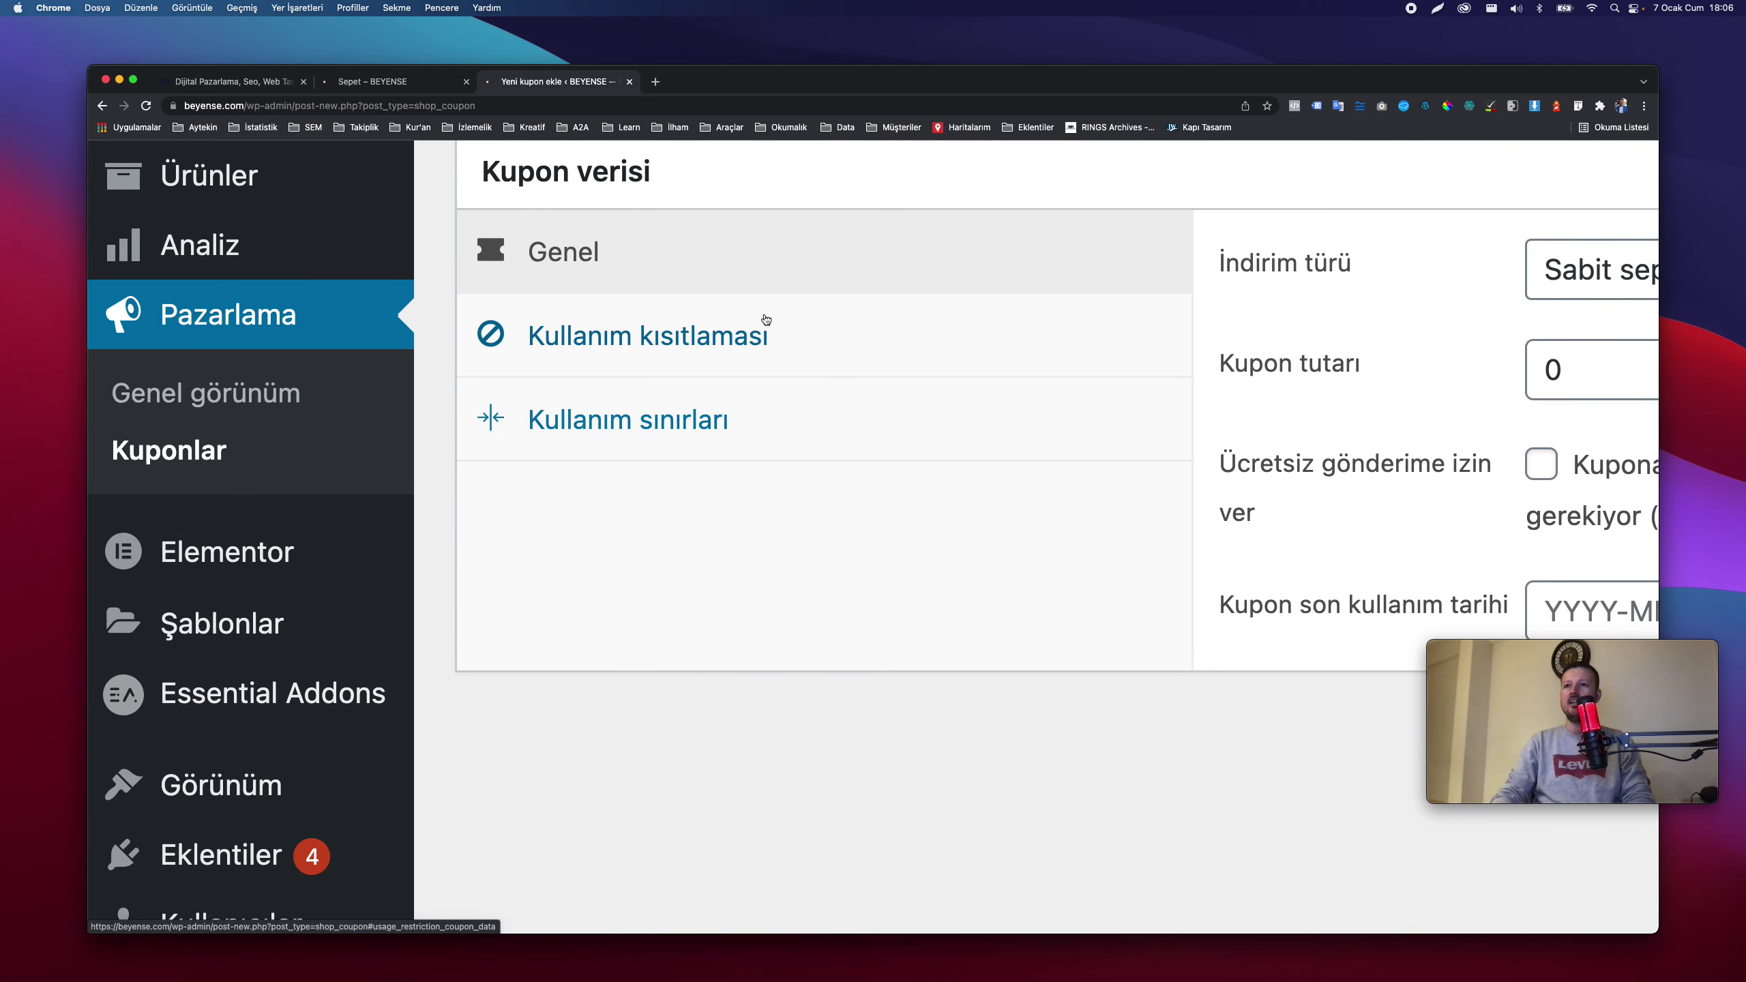
scroll(764, 322, right, 5)
scroll(765, 320, right, 1)
scroll(765, 320, up, 2)
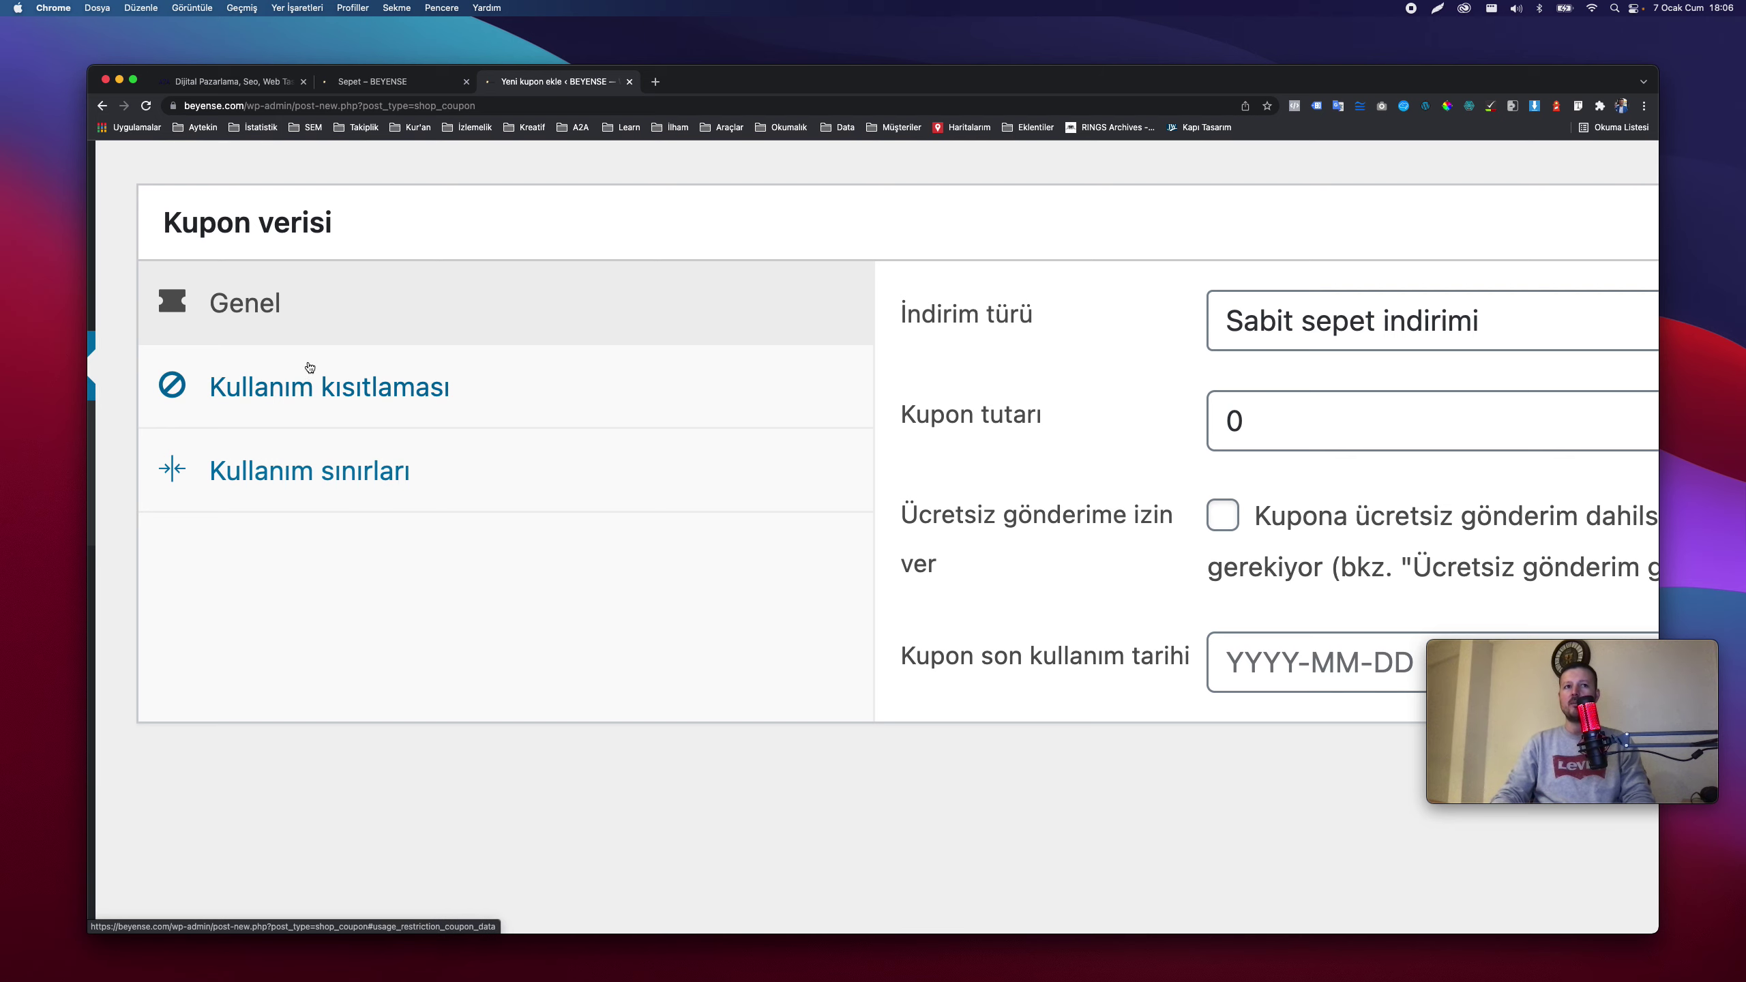
click(301, 389)
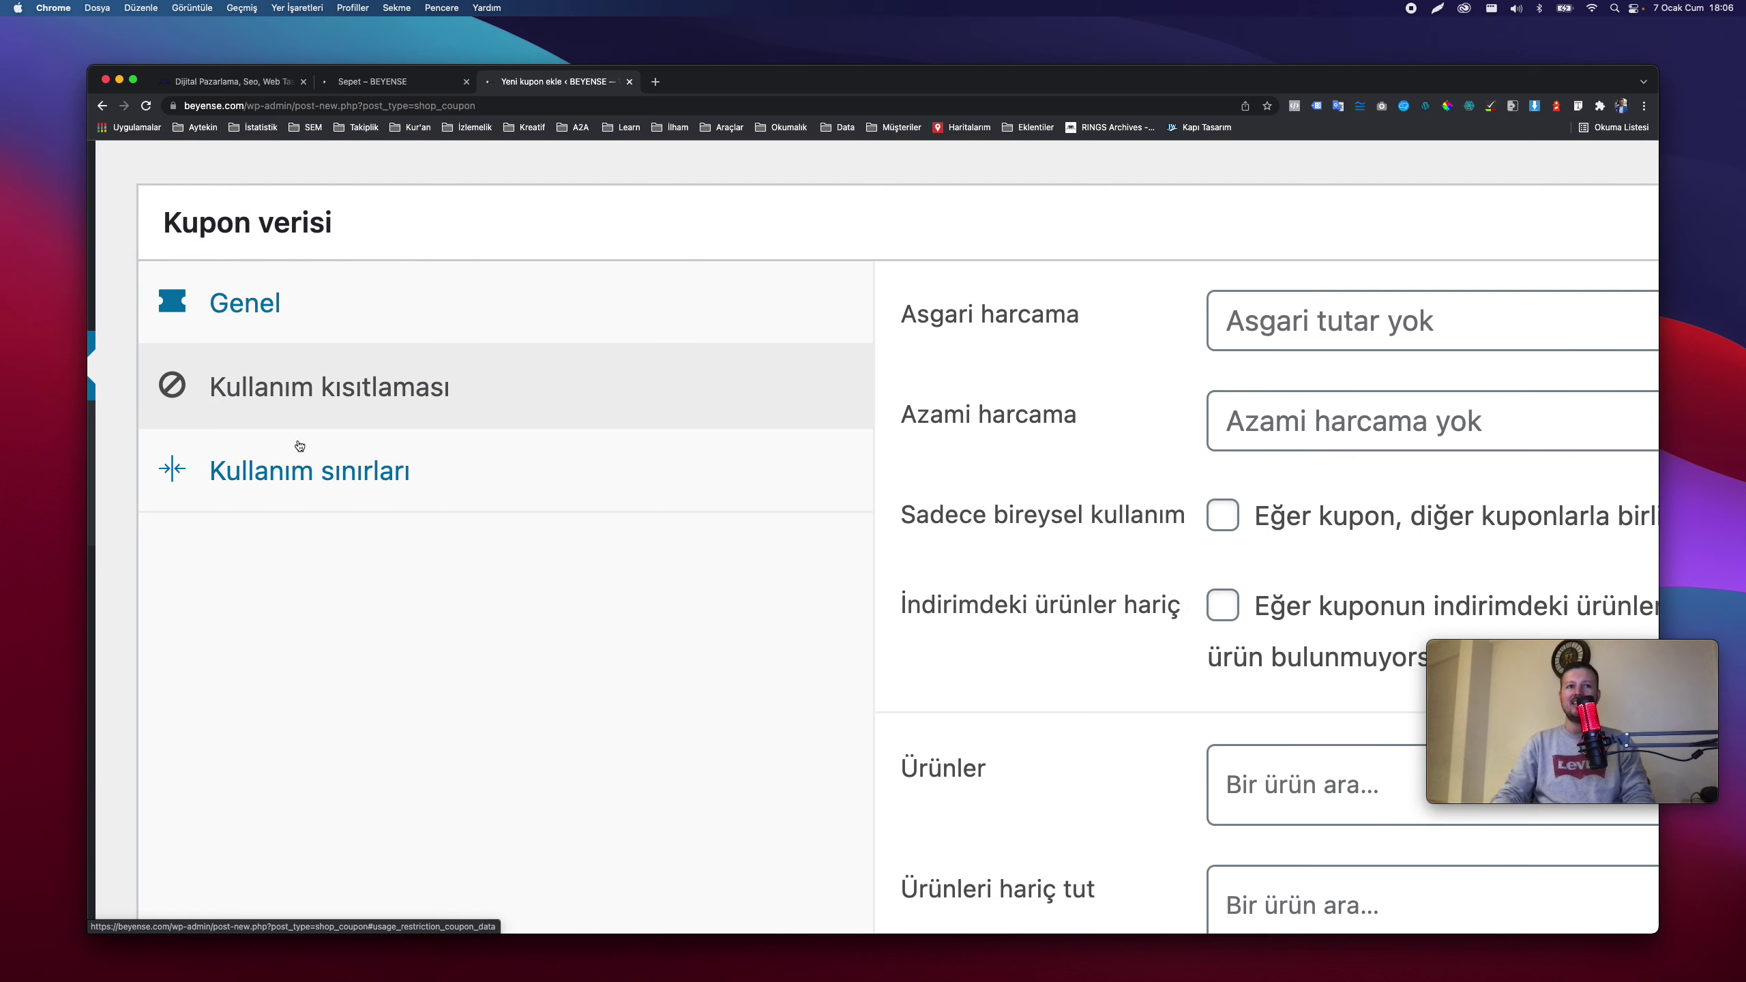
click(332, 496)
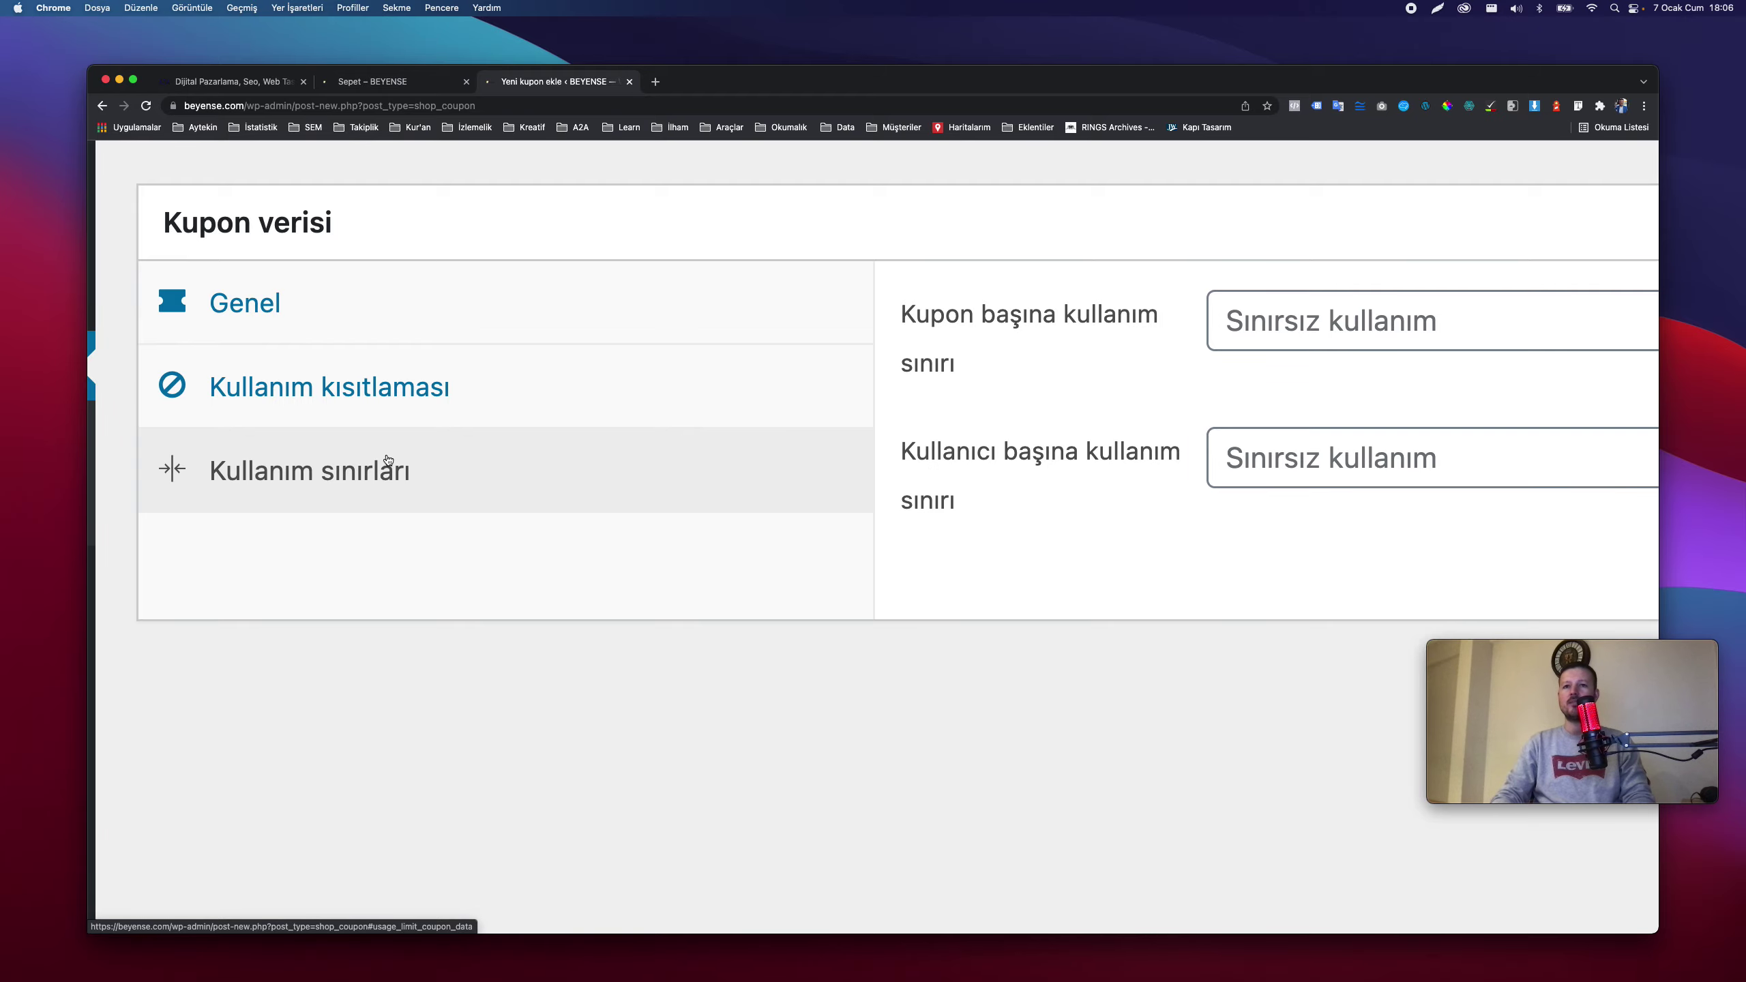
scroll(388, 461, down, 3)
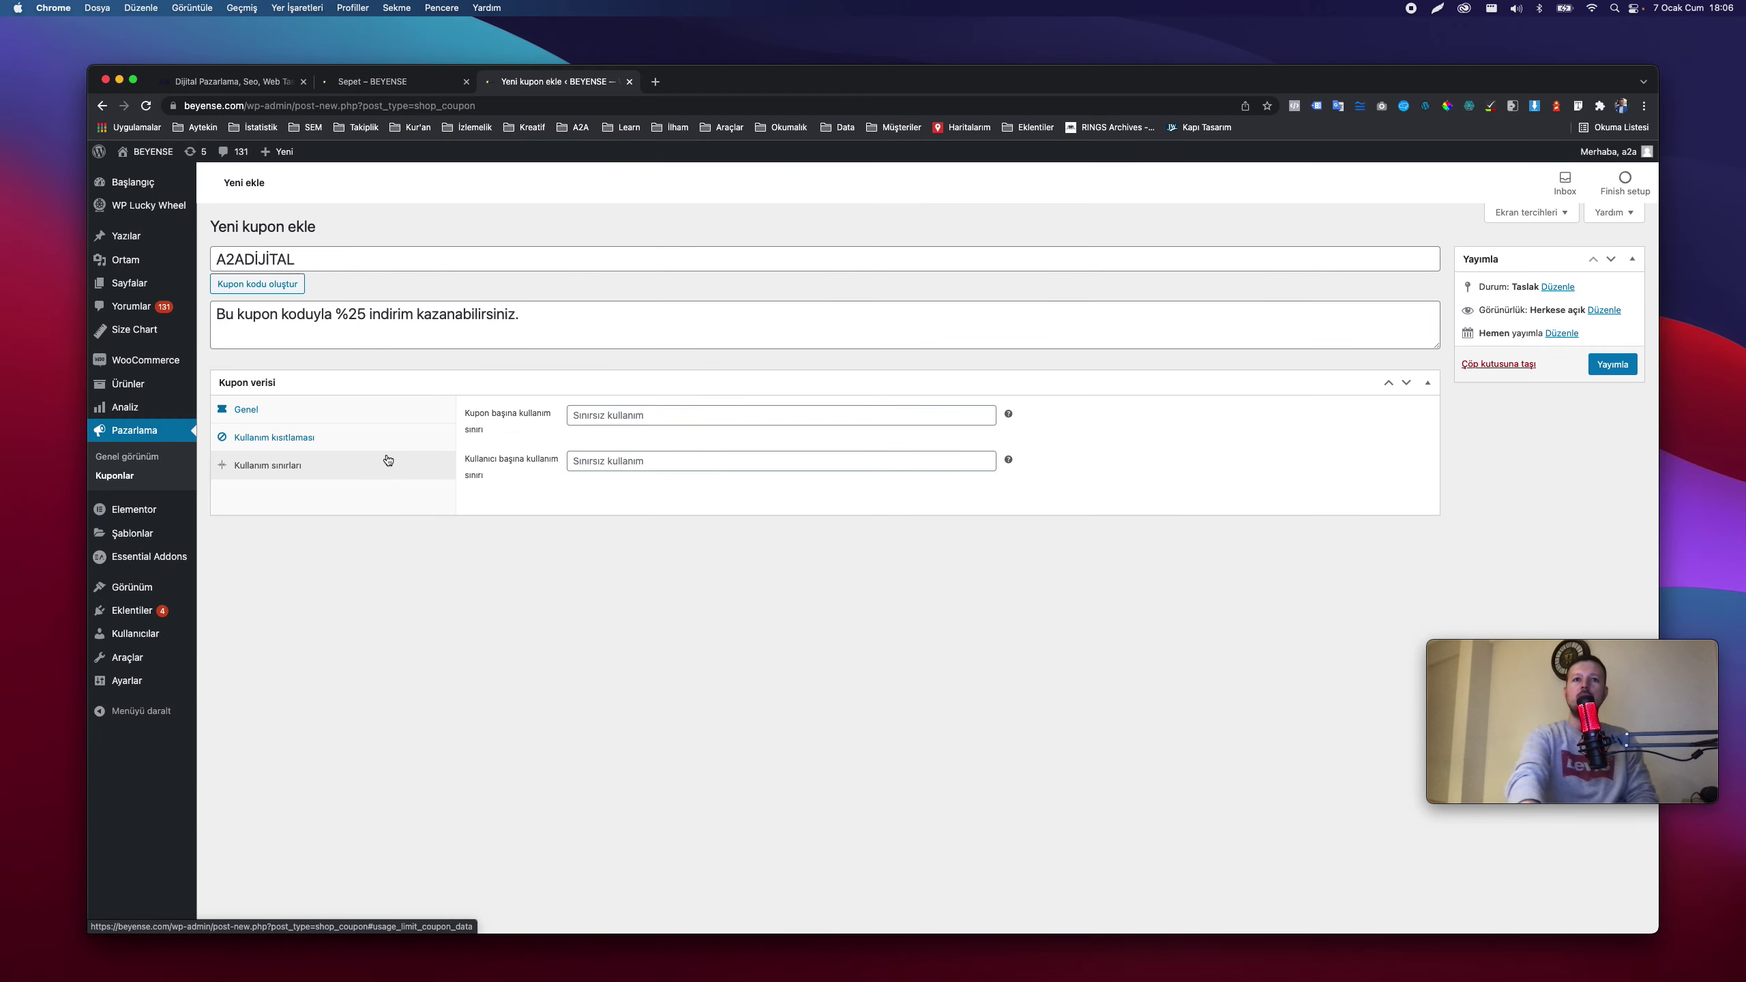
scroll(388, 461, up, 3)
scroll(388, 461, down, 3)
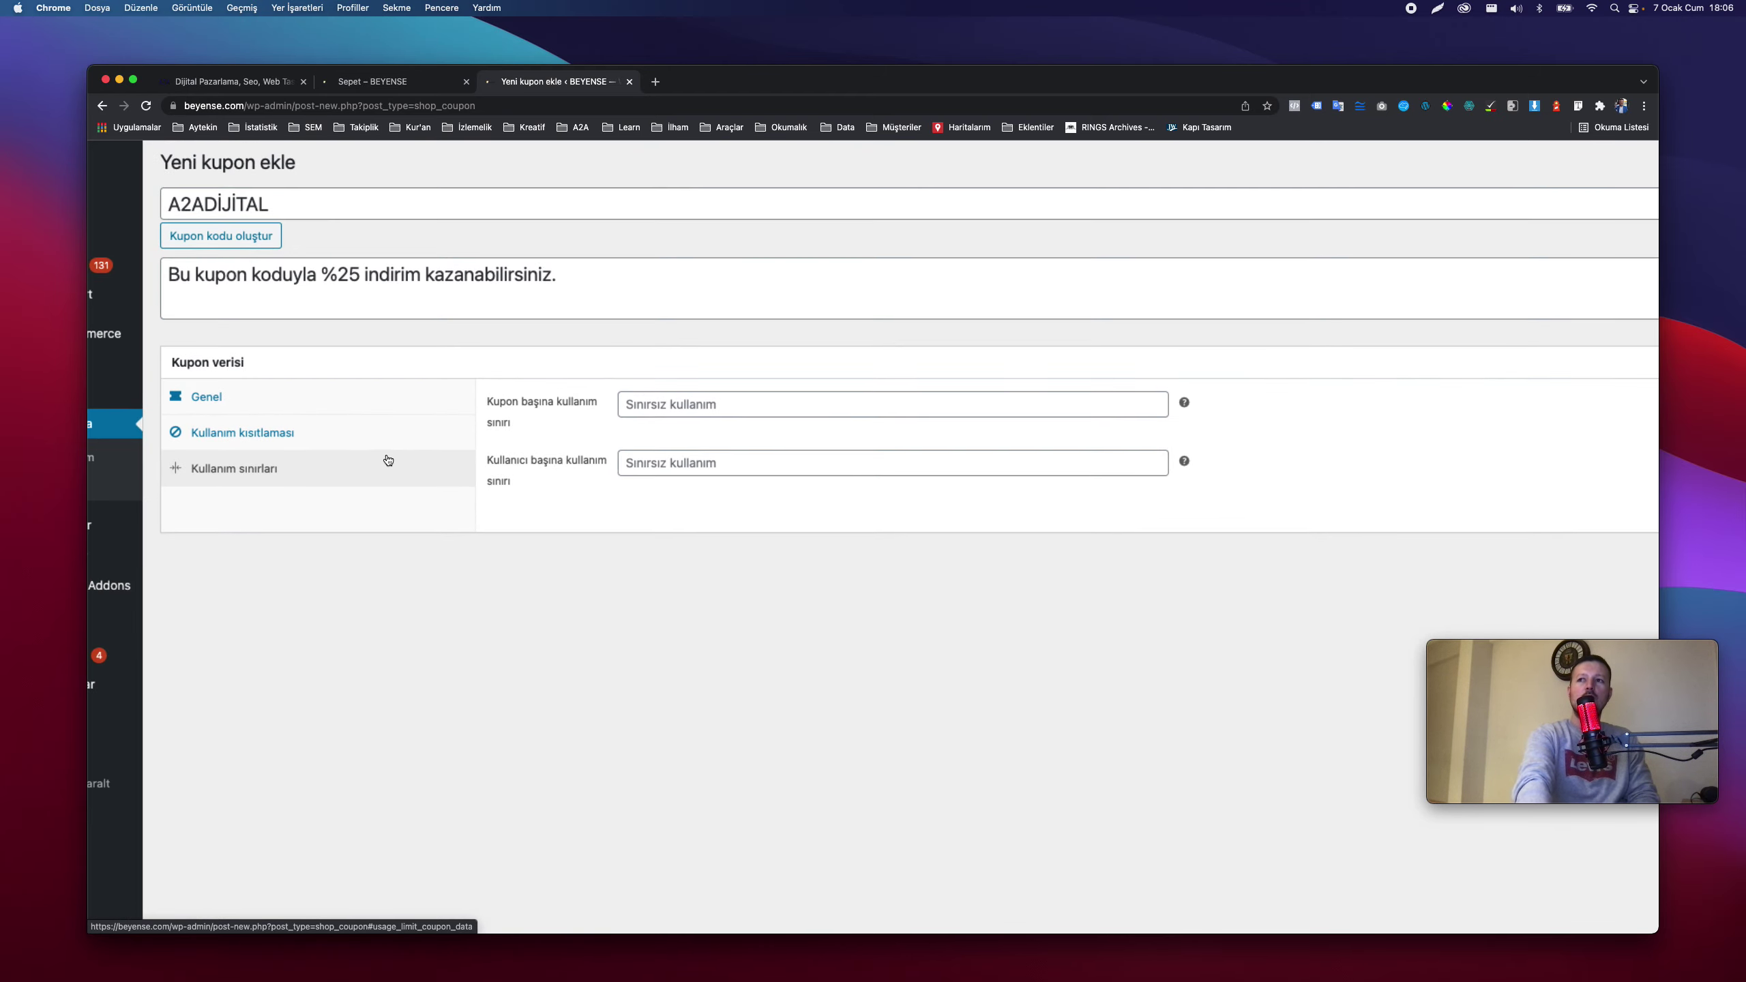
scroll(388, 461, right, 2)
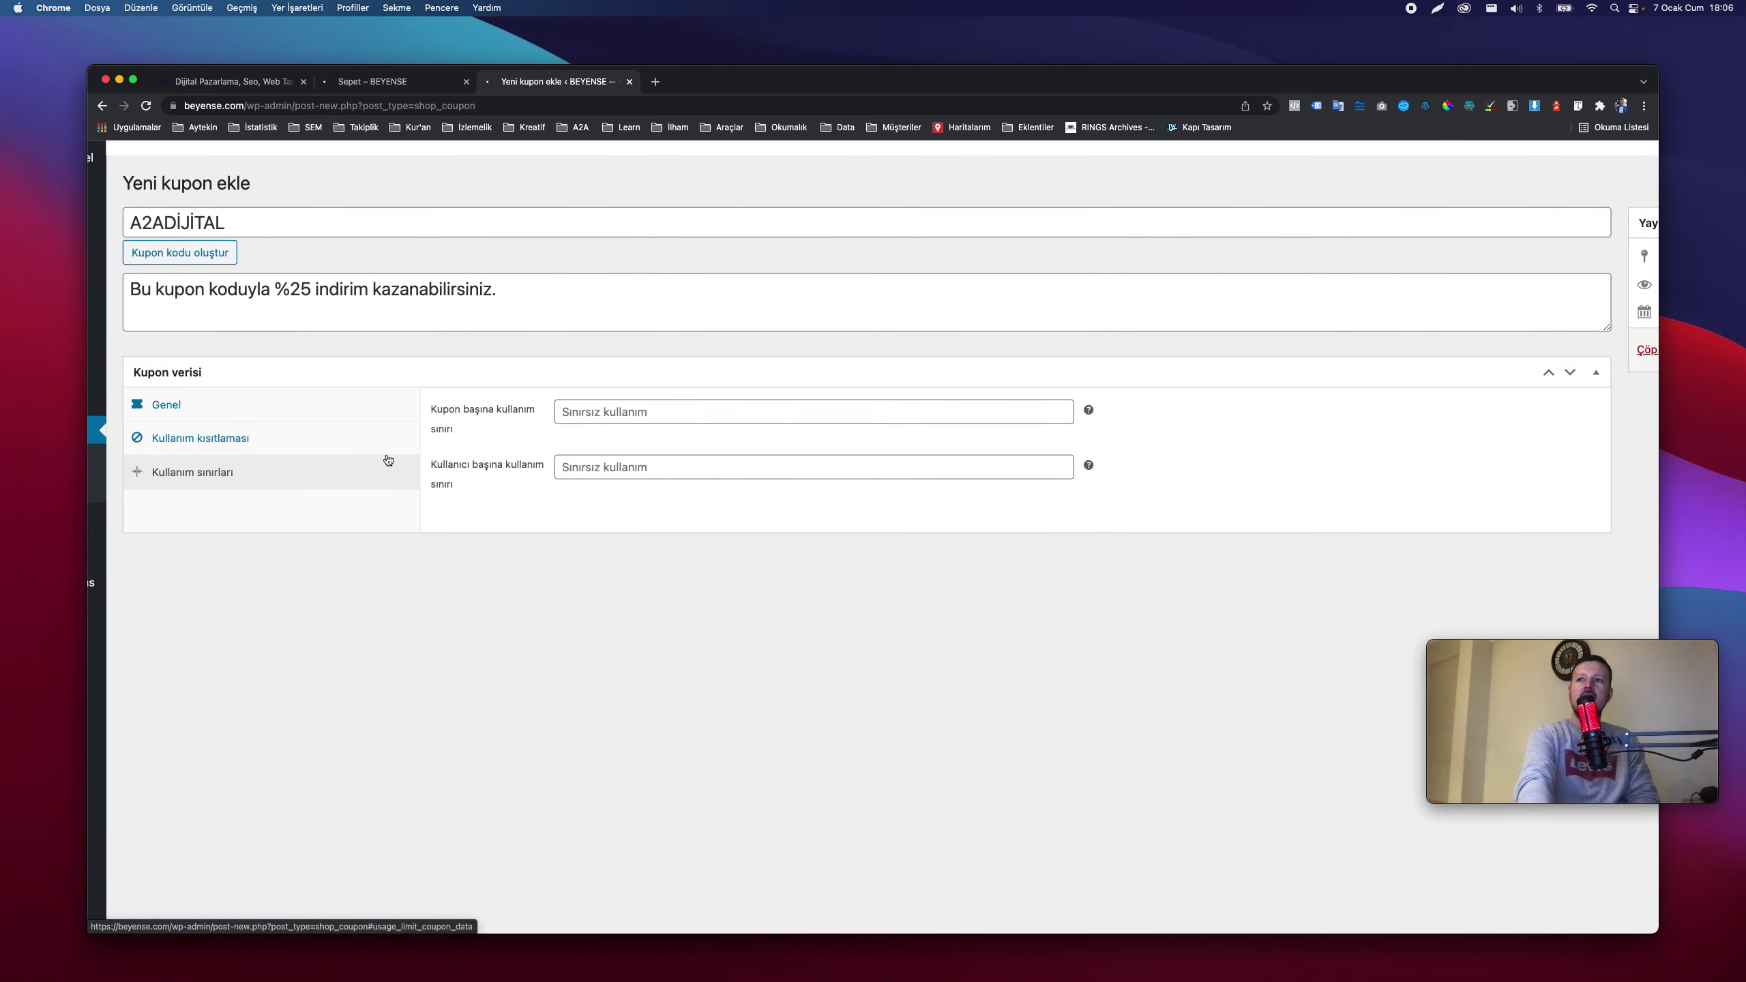
scroll(388, 461, up, 2)
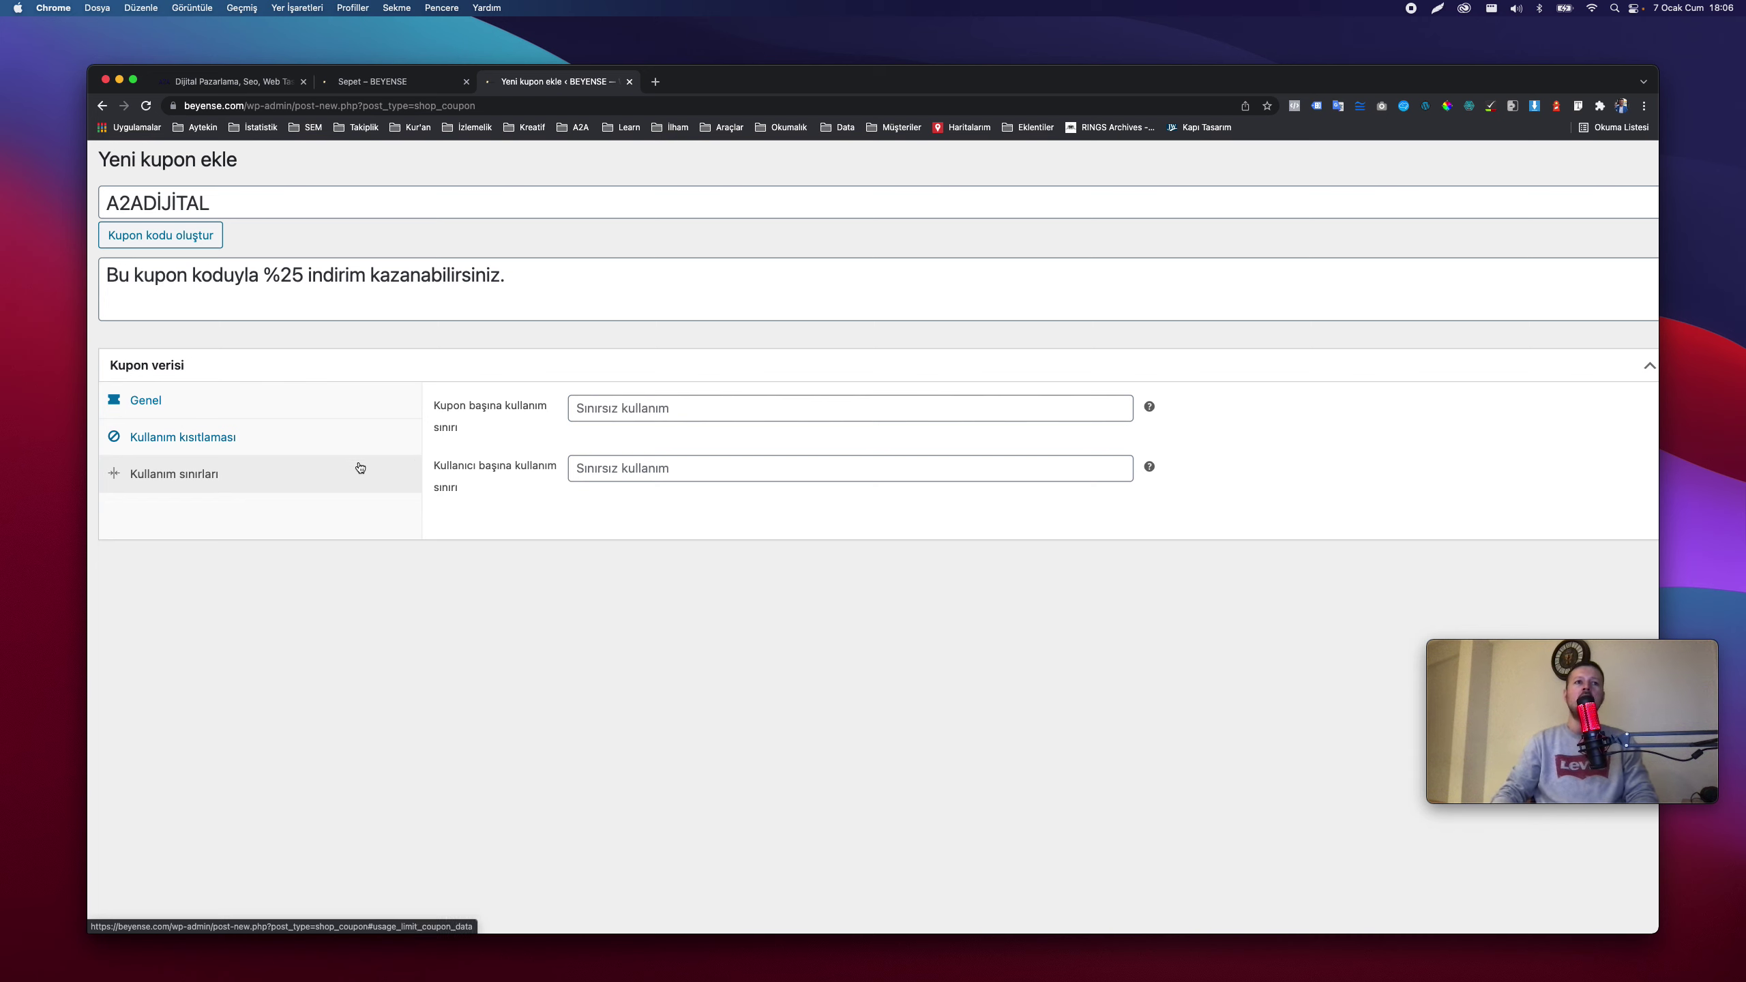
In the coupon's Genel settings, set the discount type to İndirim yüzdesi and the coupon amount to 25.
click(226, 402)
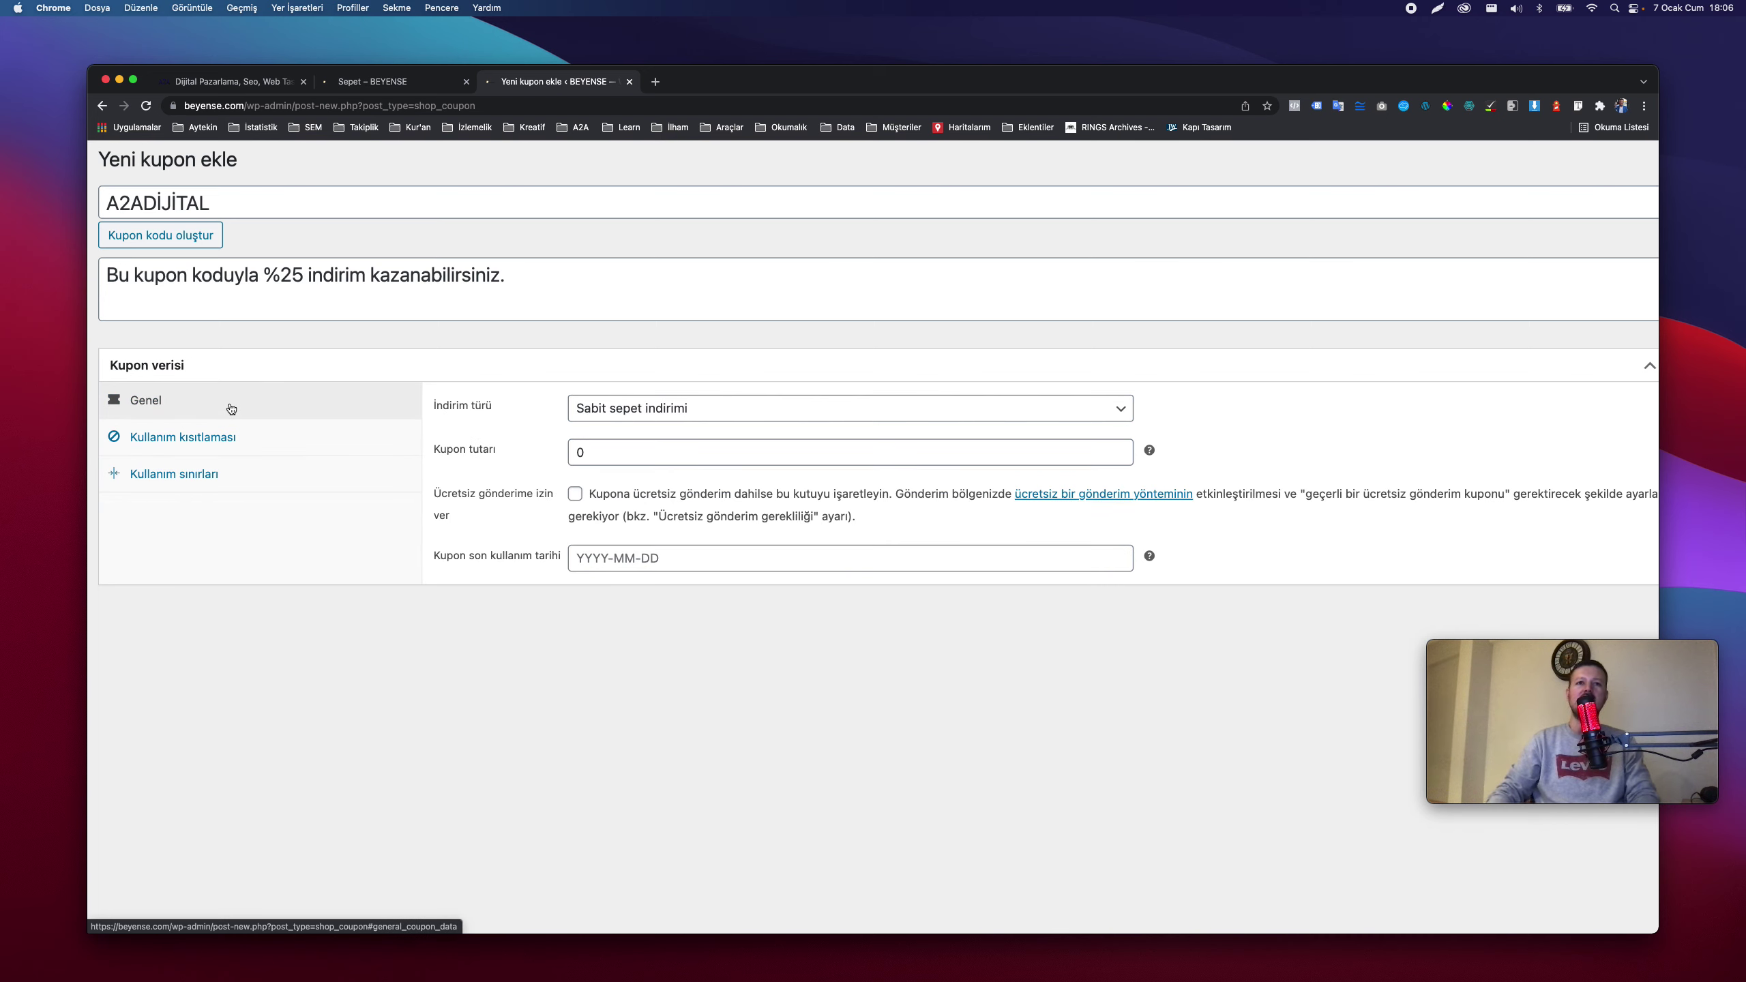
click(685, 414)
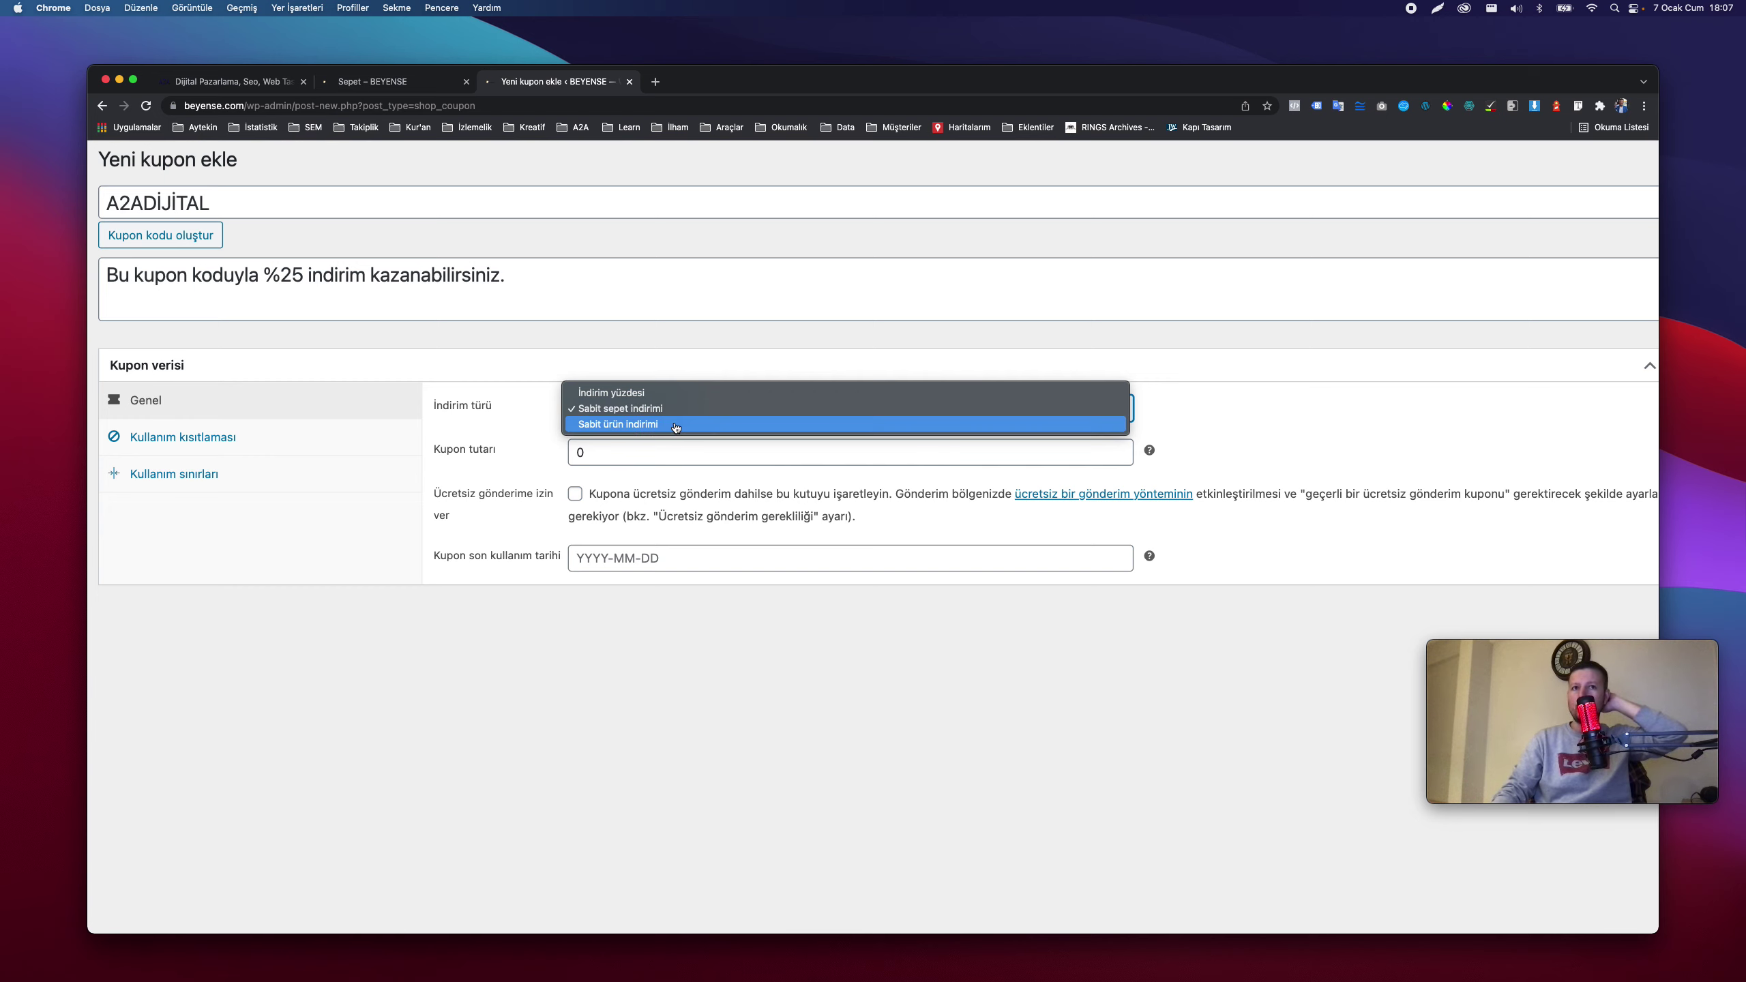
click(669, 393)
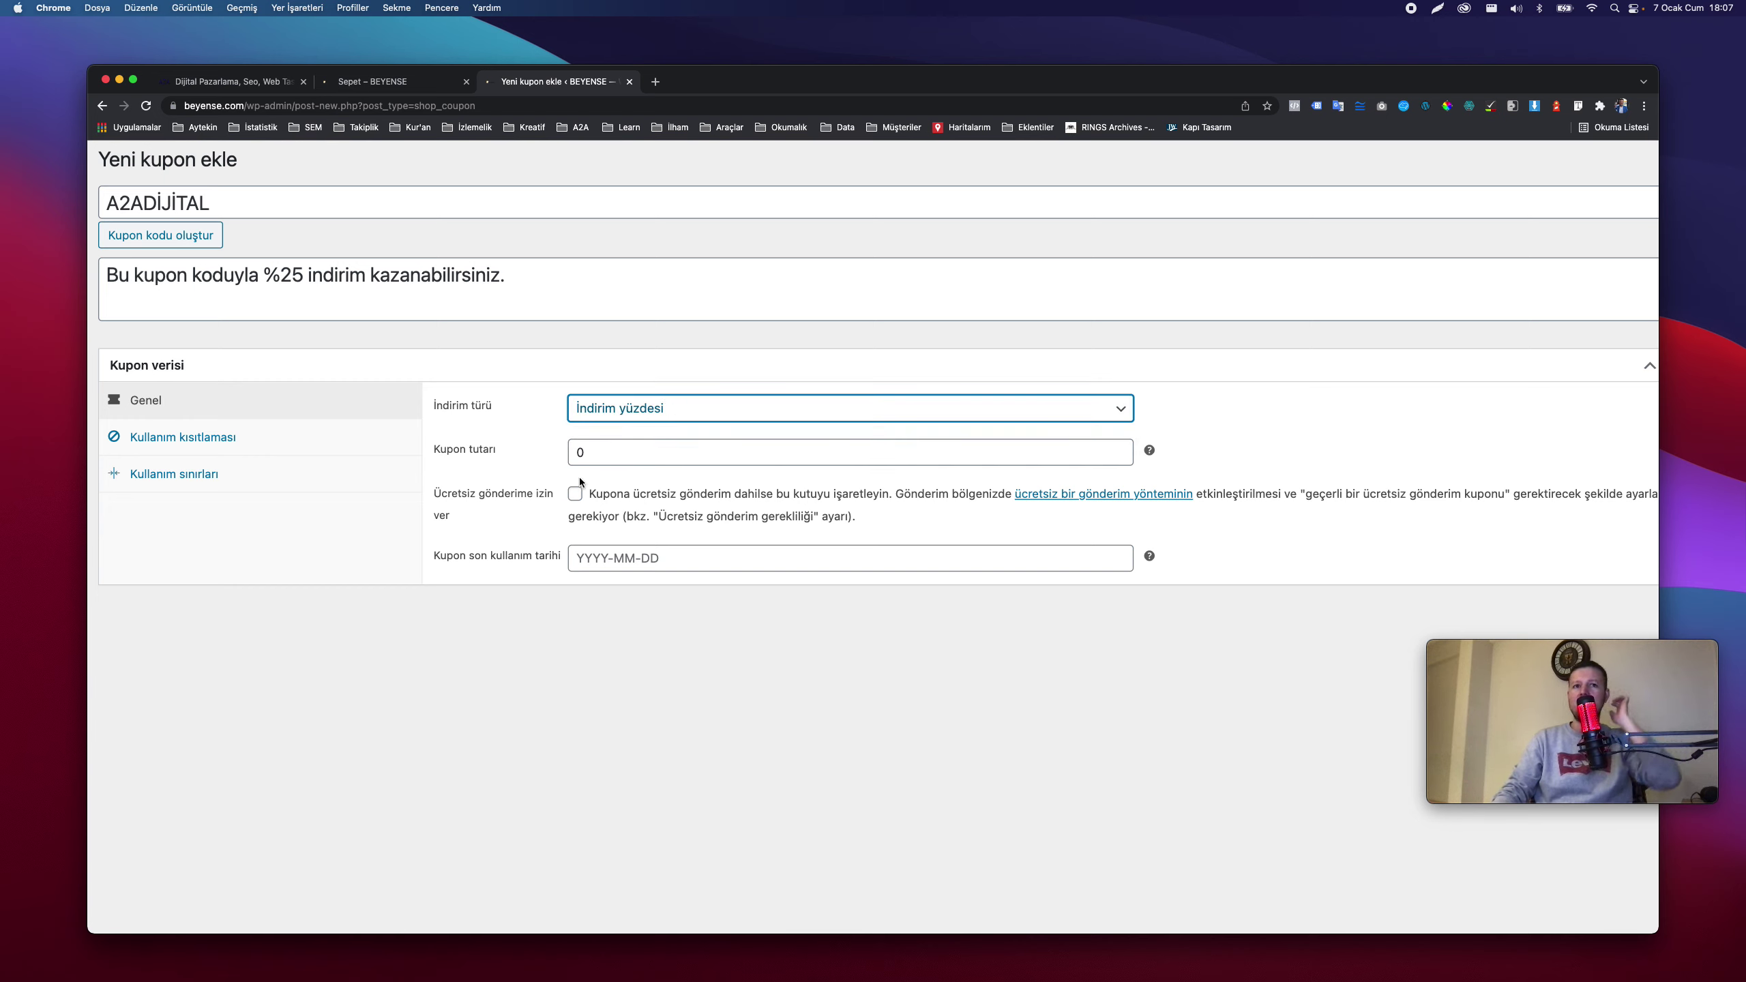
double_click(605, 453)
text(25)
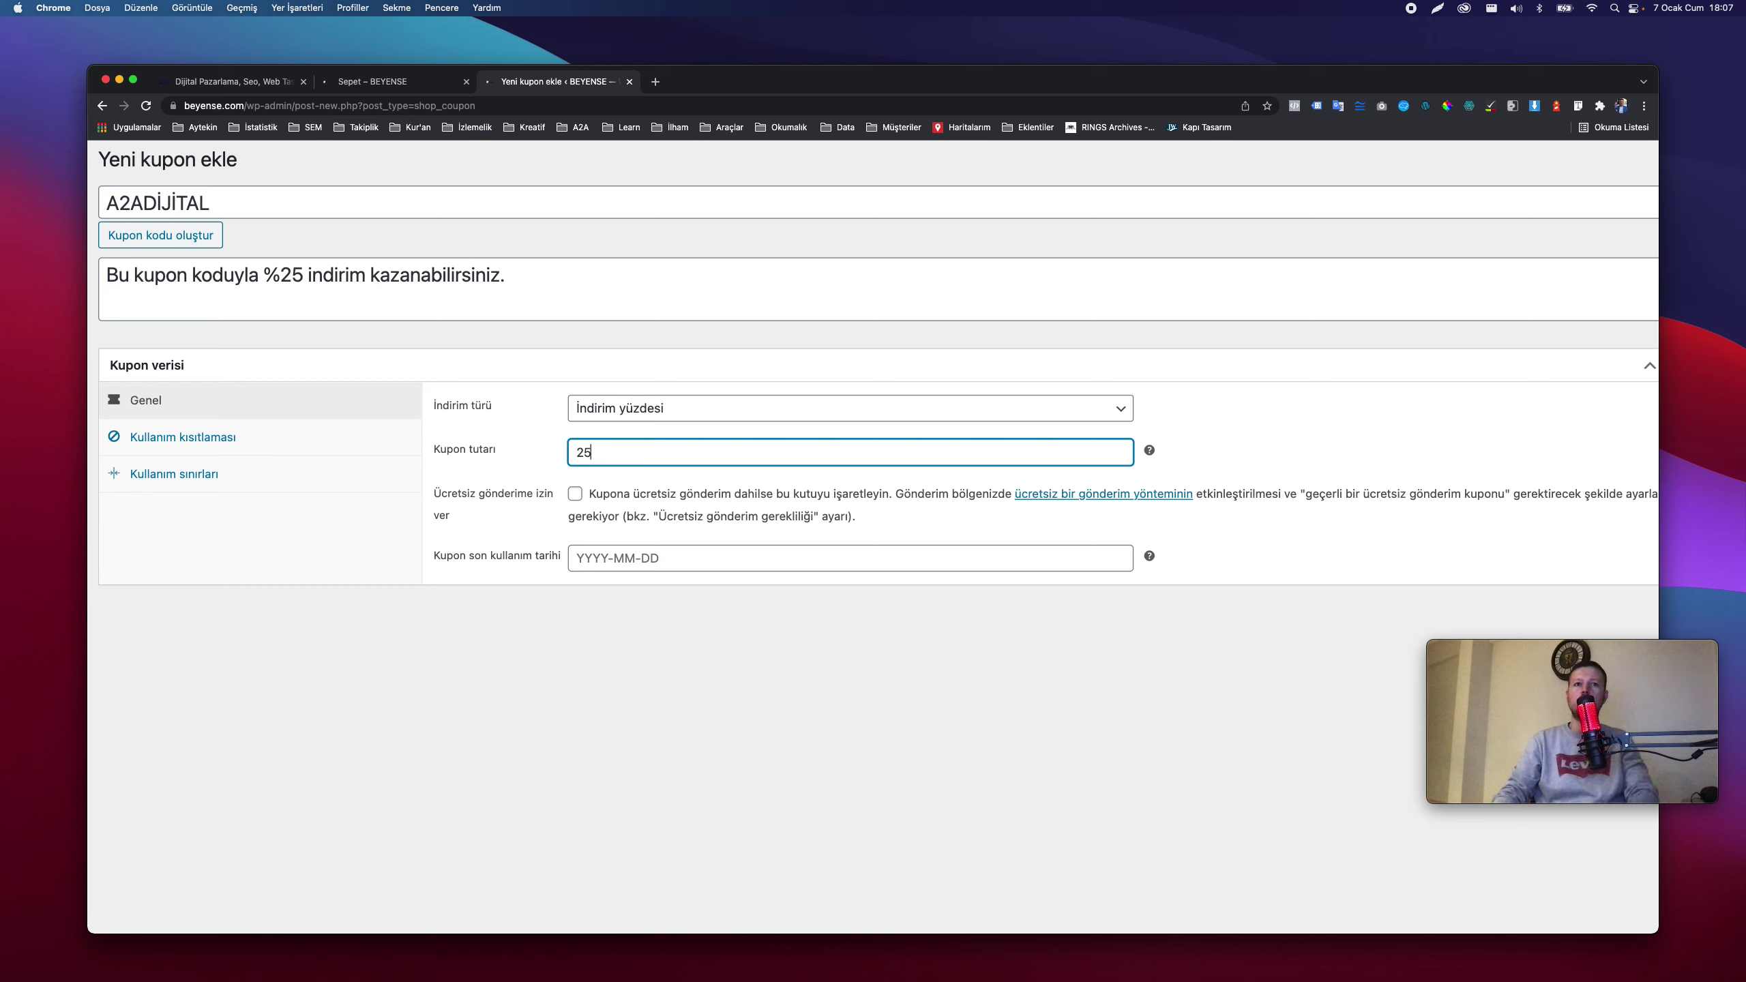
Enable free shipping (Ücretsiz gönderime izin ver) in the coupon's Genel settings.
click(503, 431)
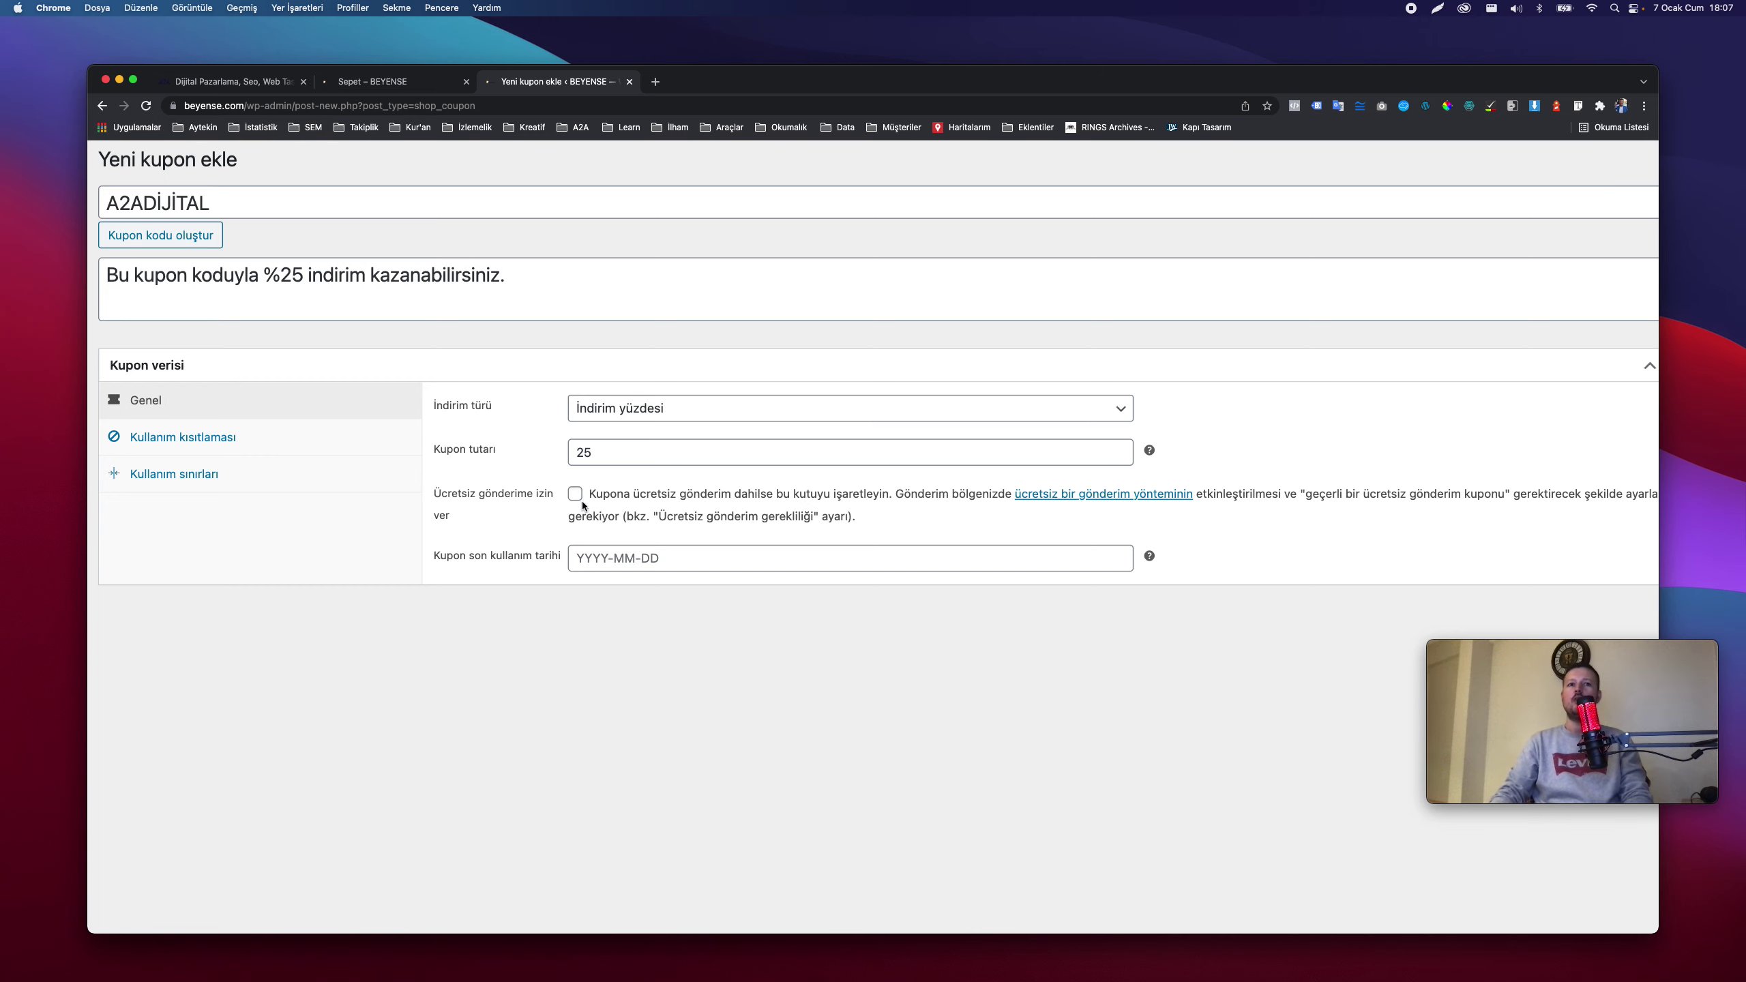
scroll(581, 502, right, 2)
scroll(581, 501, right, 2)
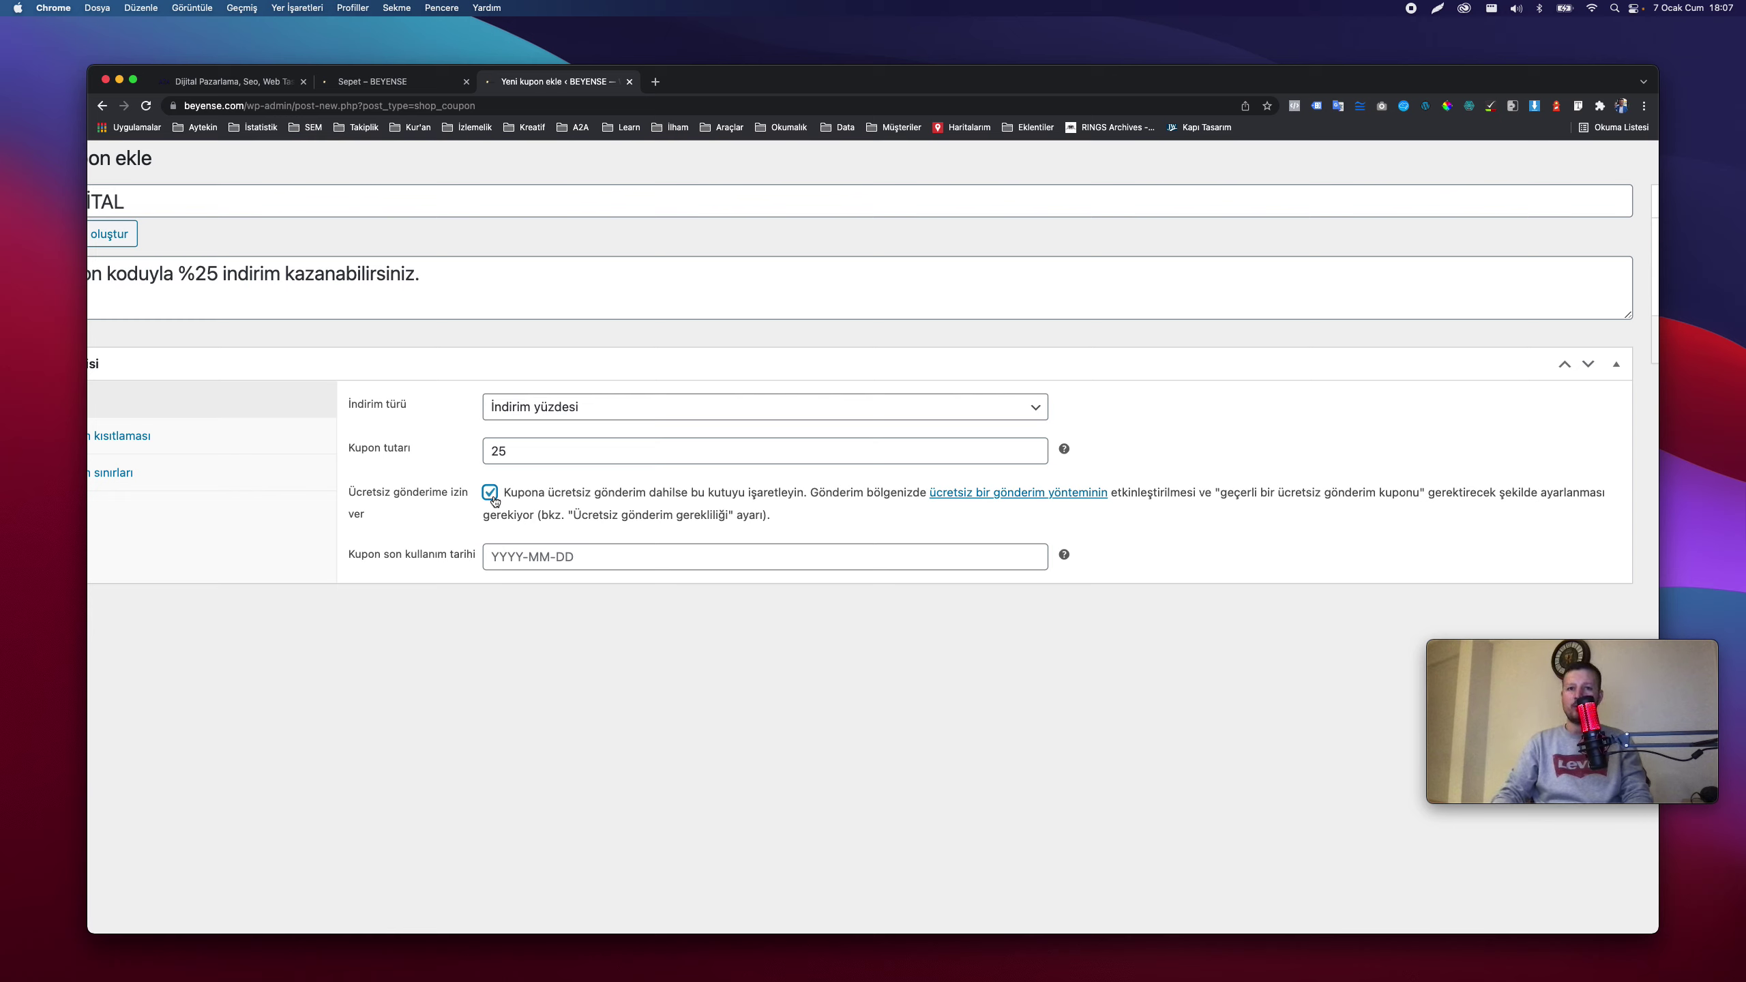
Reload the store's cart page and examine the shipping options in the order summary.
click(397, 82)
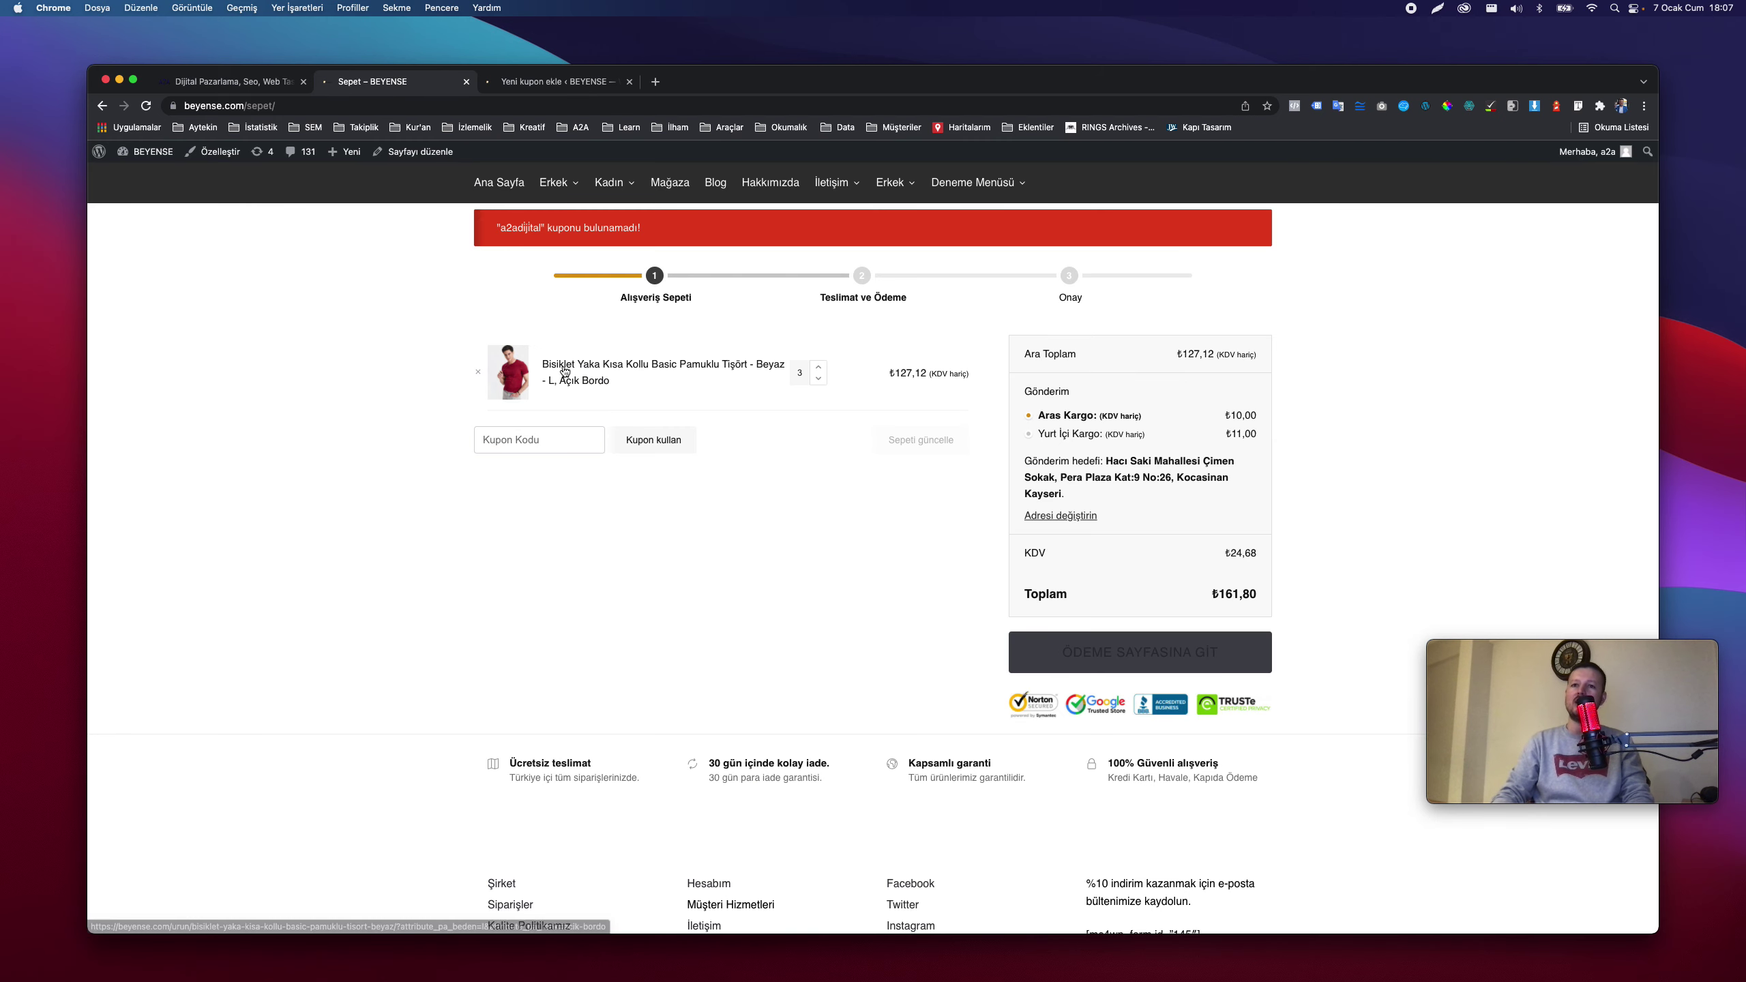
click(149, 107)
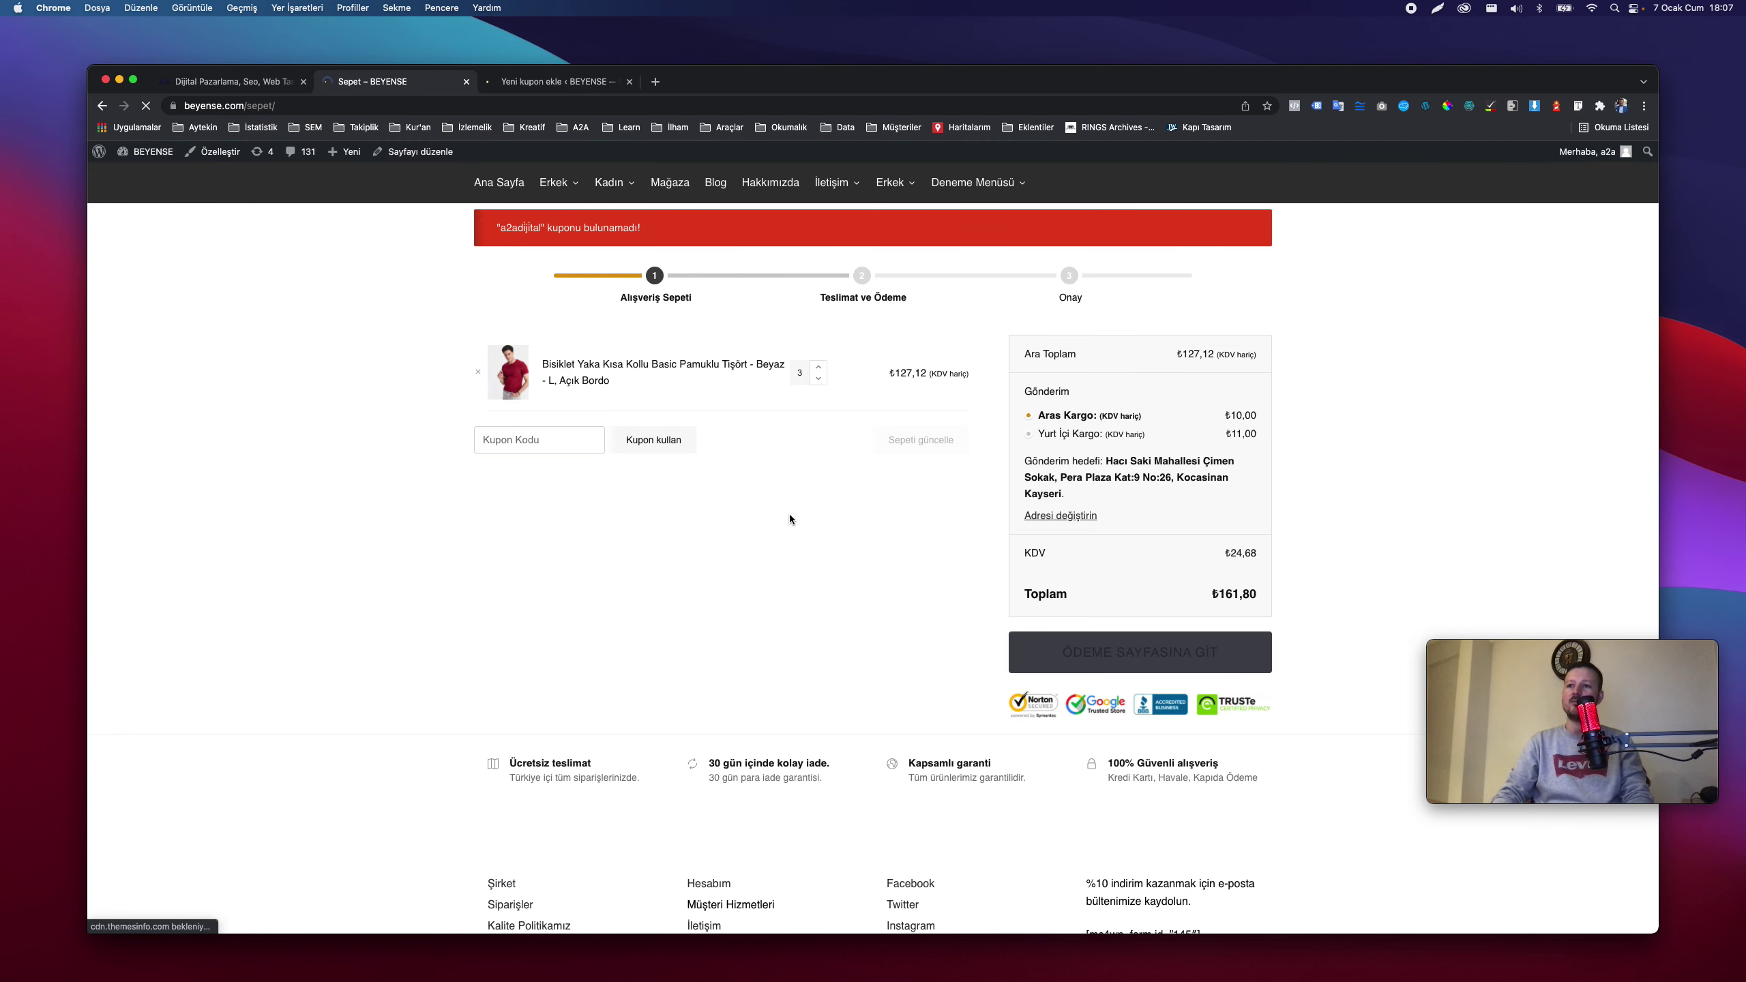
ctrl+scroll(1086, 380, up, 5)
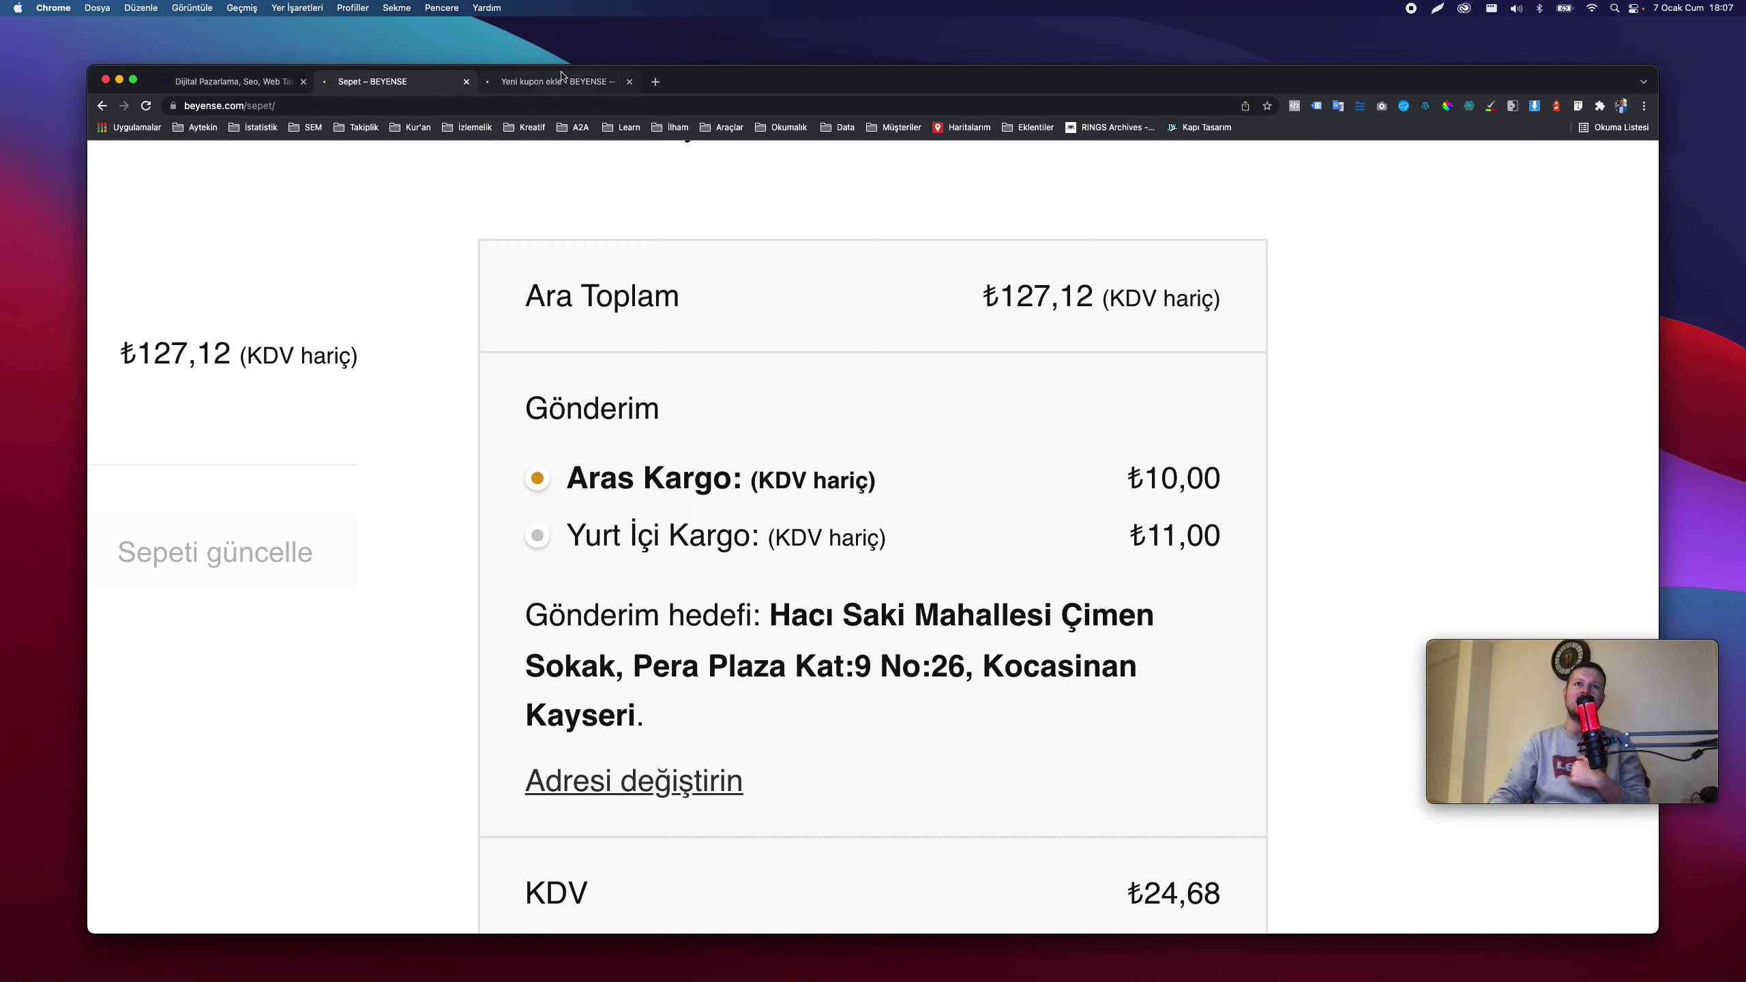
Return to the new coupon and set the minimum spend (Asgari harcama) to 100 in its Kullanım kısıtlaması settings.
click(531, 88)
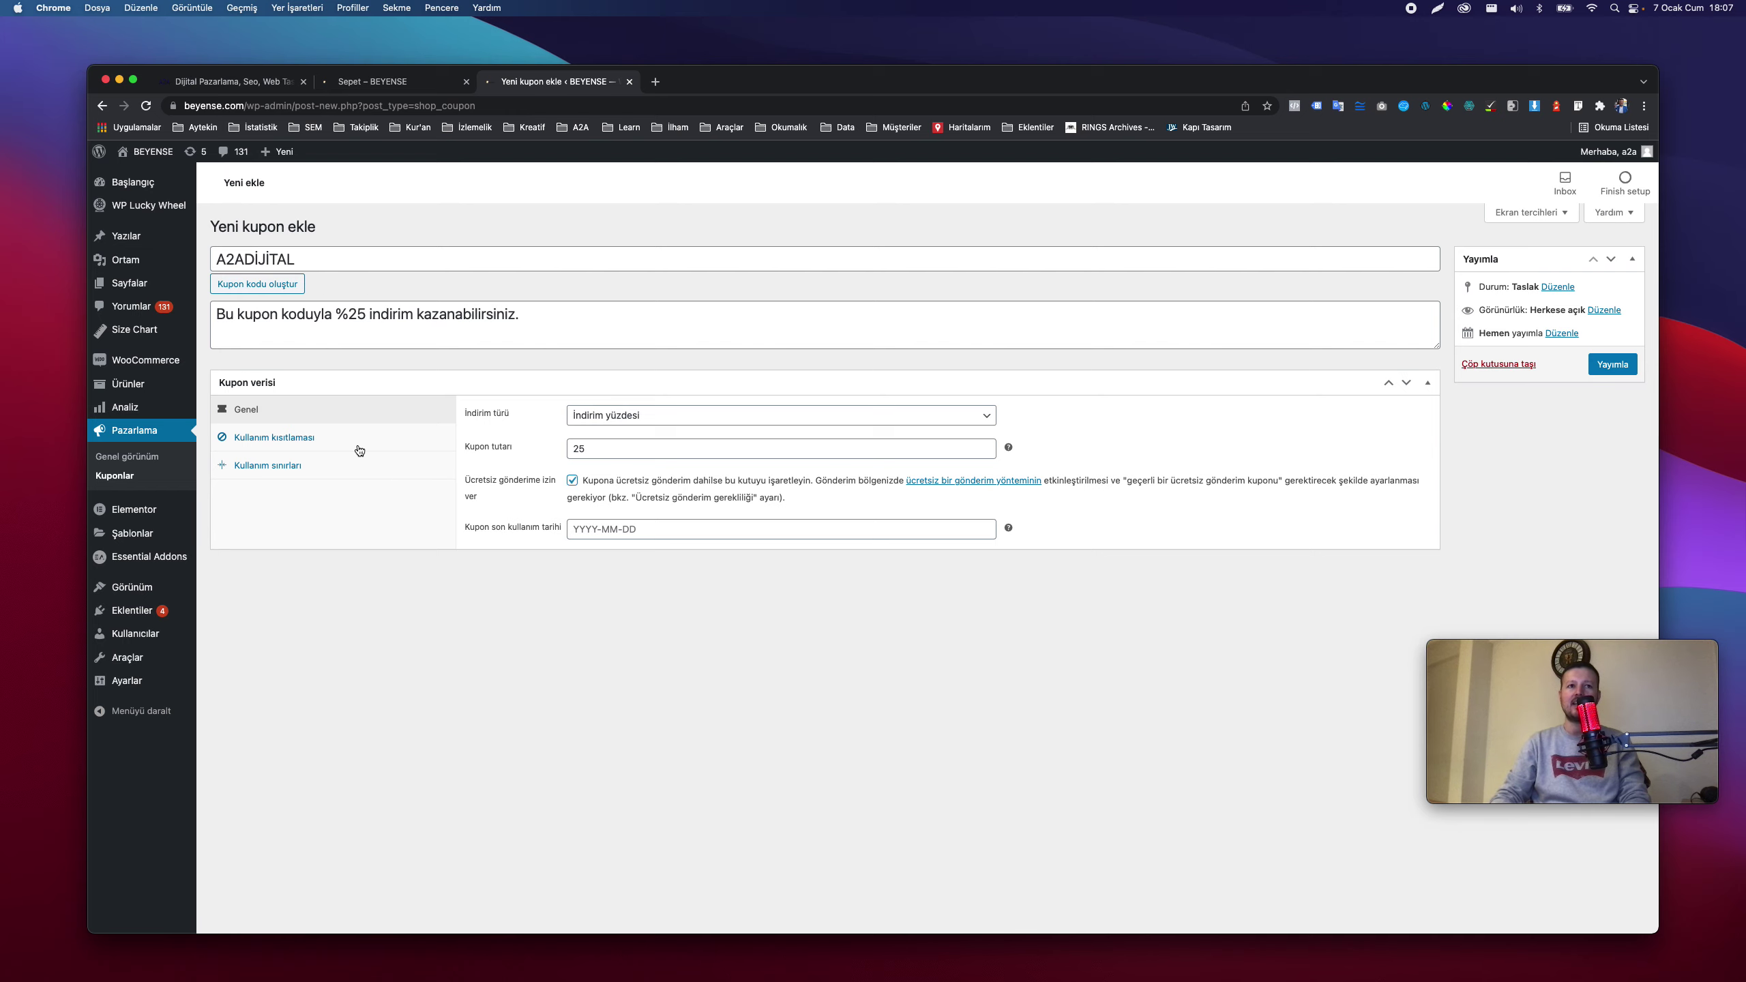
click(359, 451)
scroll(563, 422, up, 5)
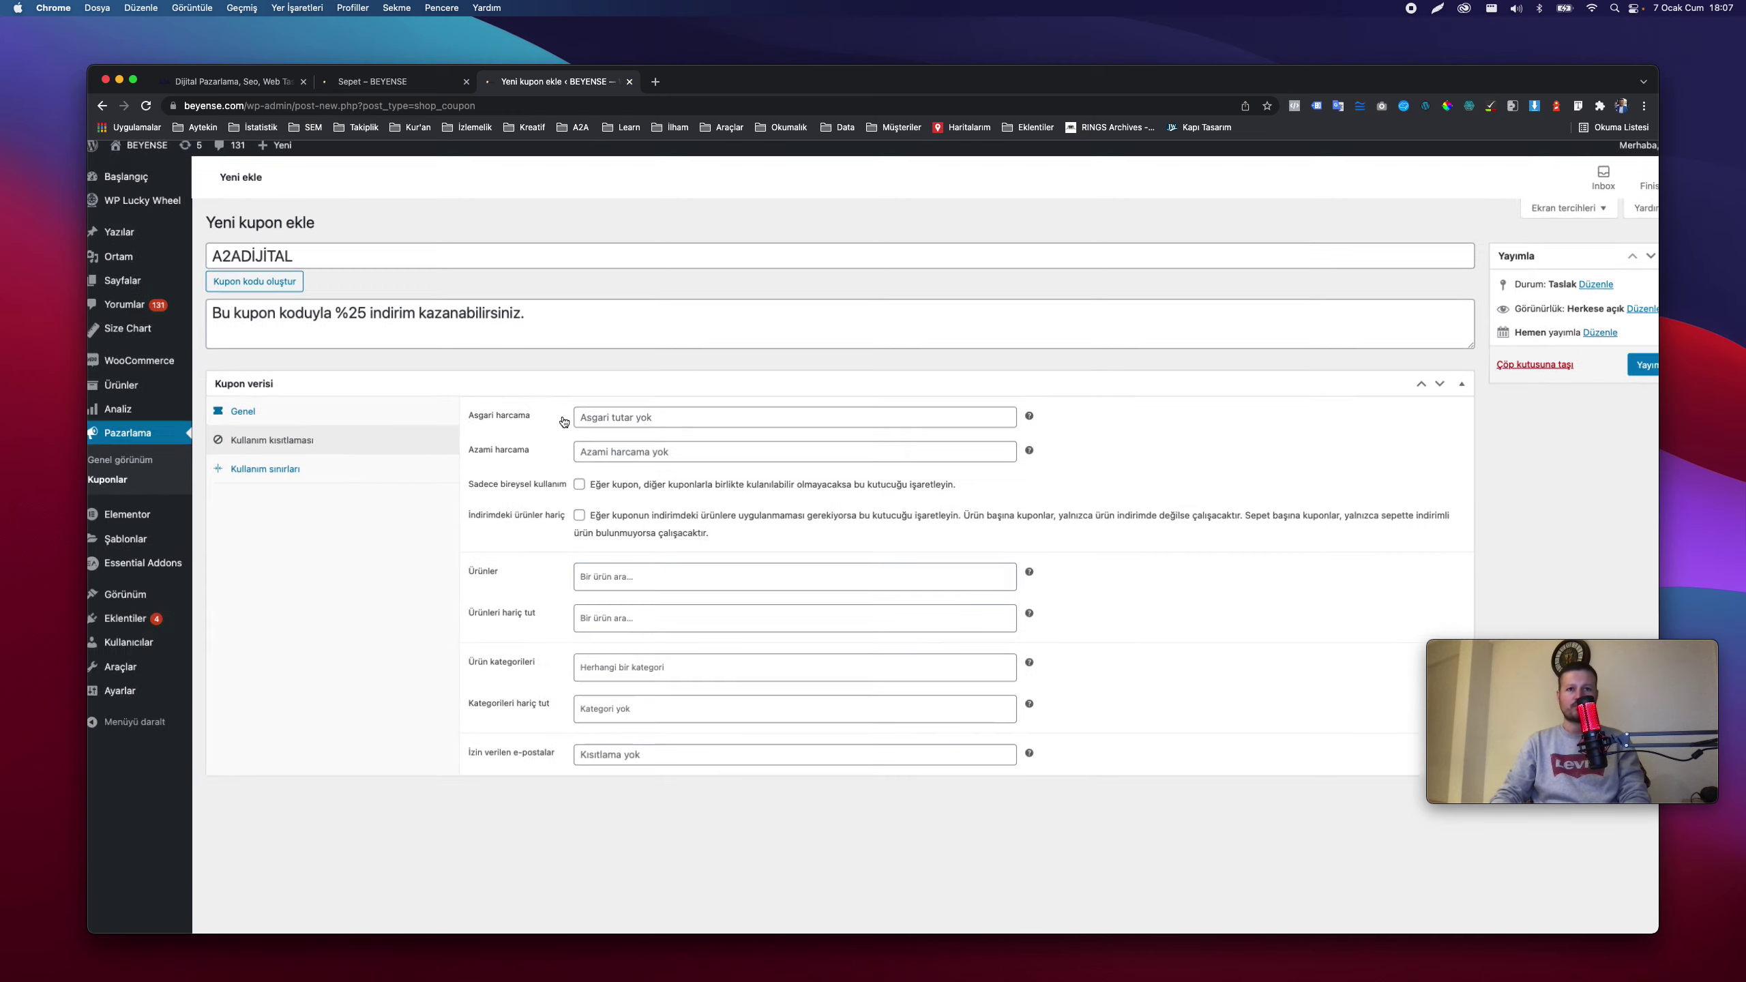
scroll(563, 421, down, 5)
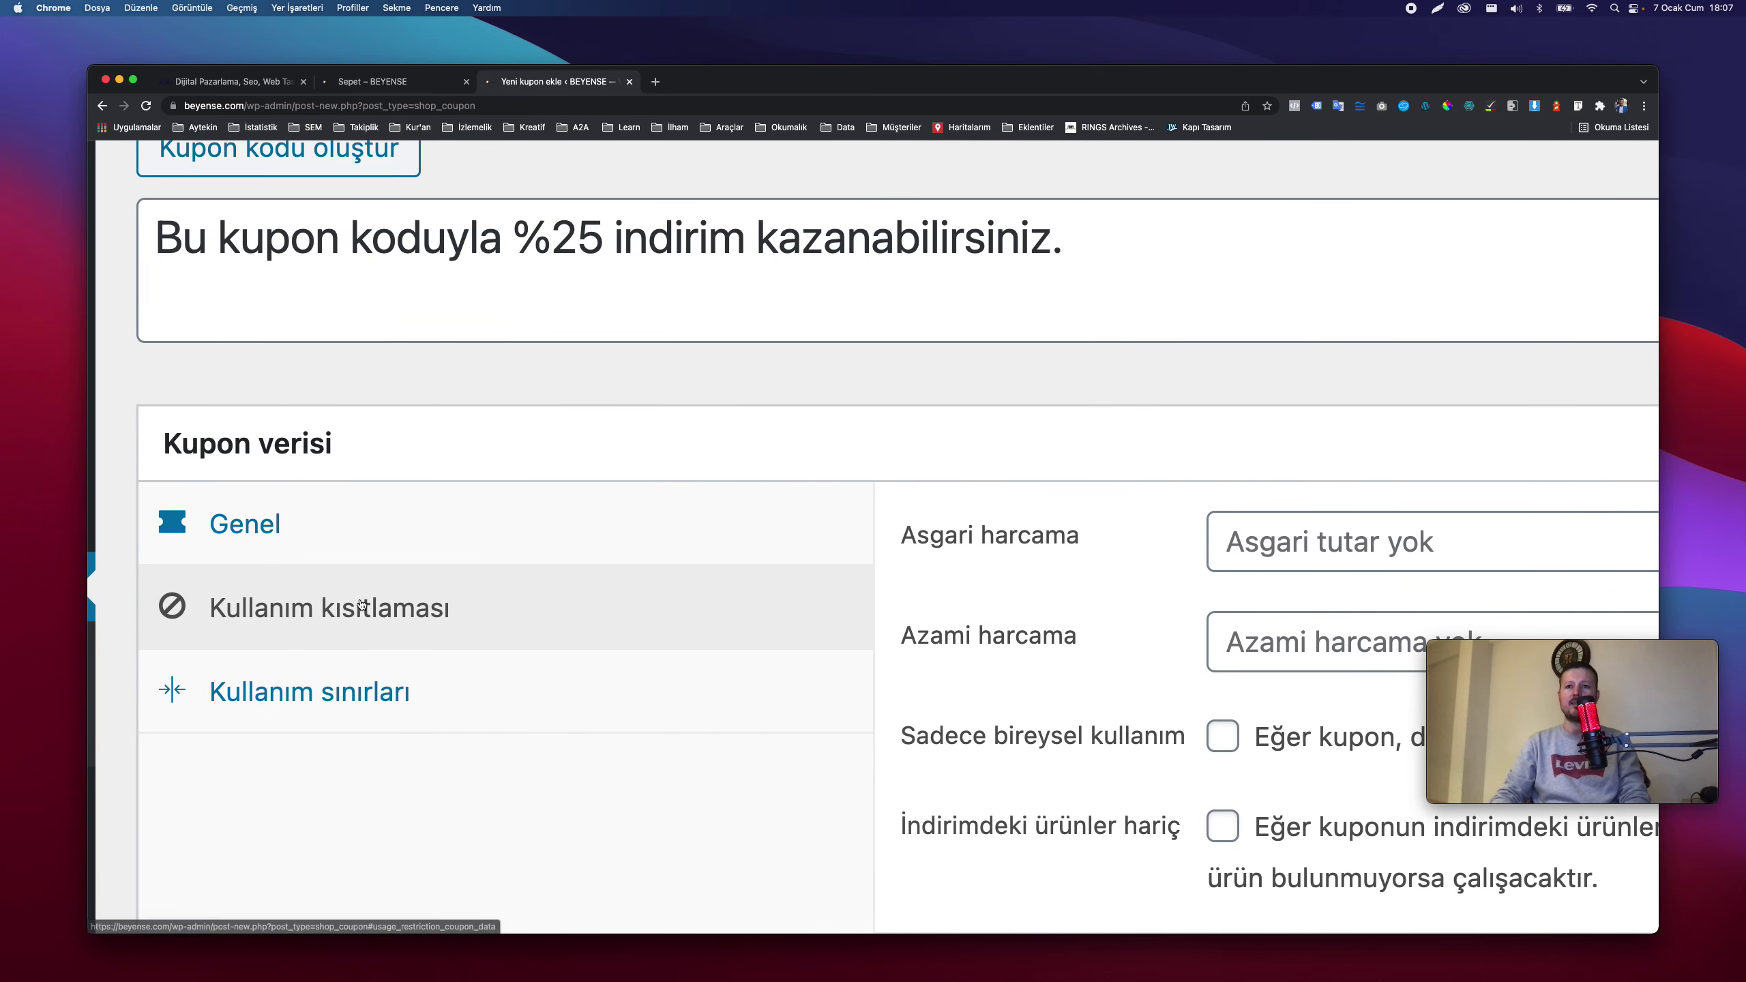
scroll(832, 406, up, 5)
scroll(833, 406, right, 3)
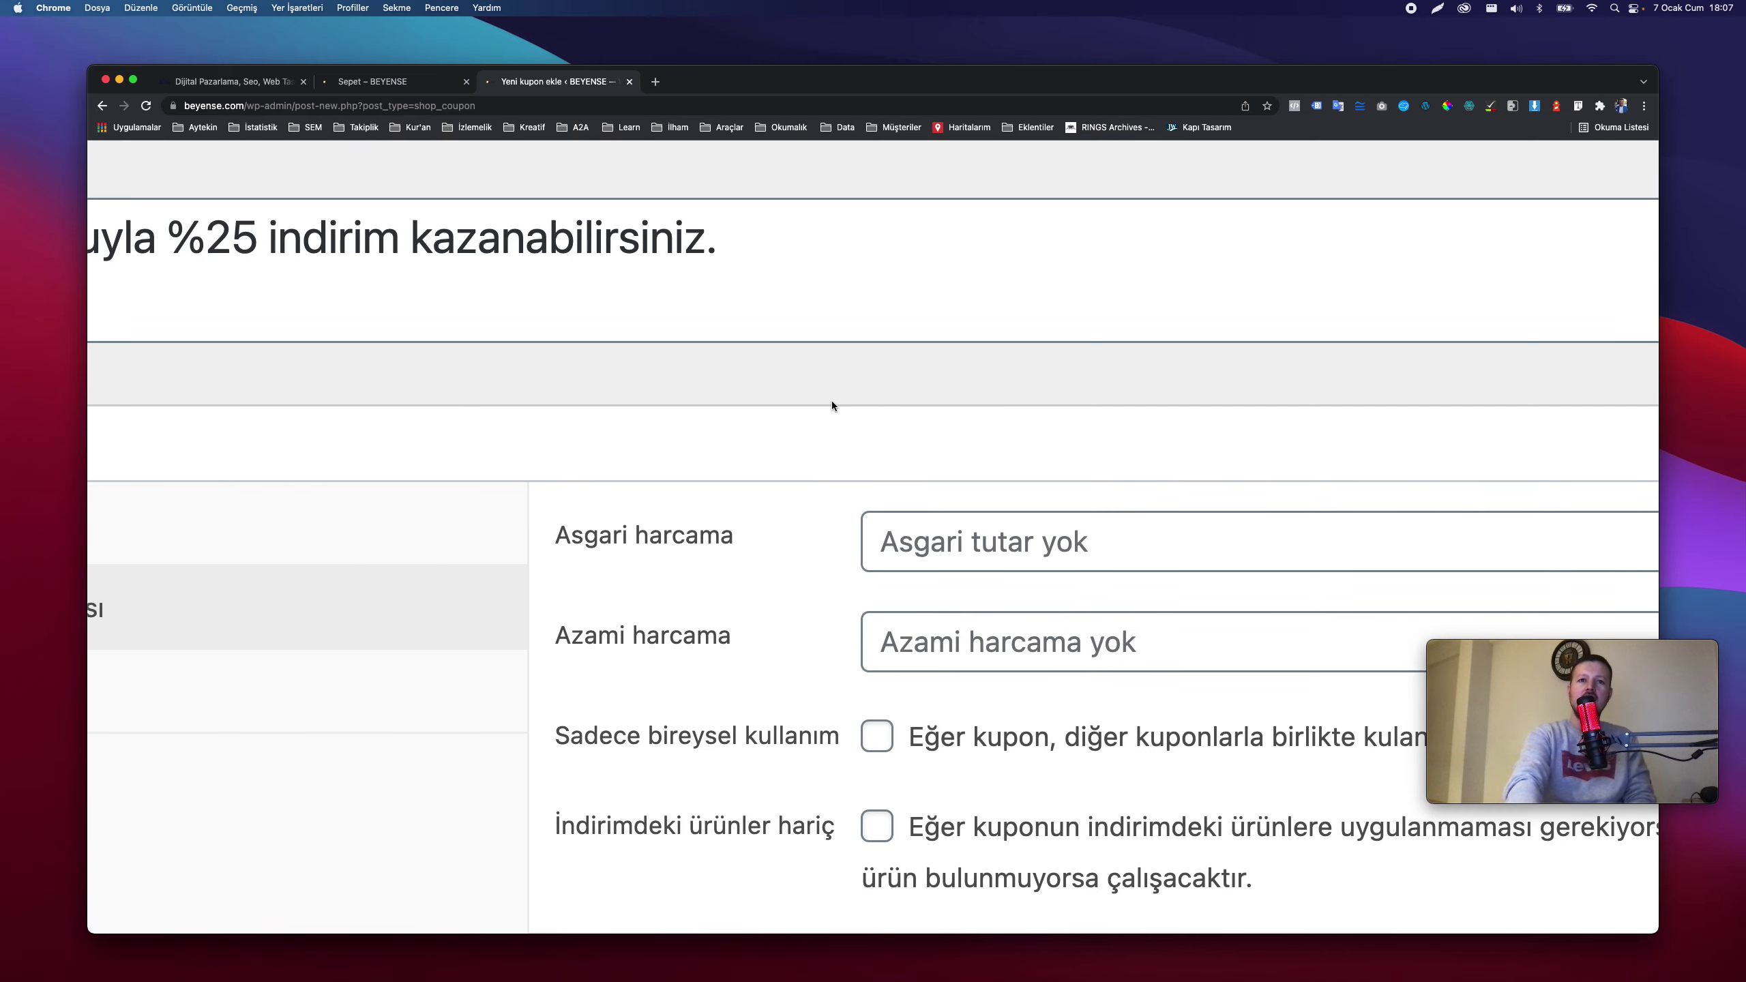
scroll(832, 406, down, 5)
scroll(832, 405, right, 3)
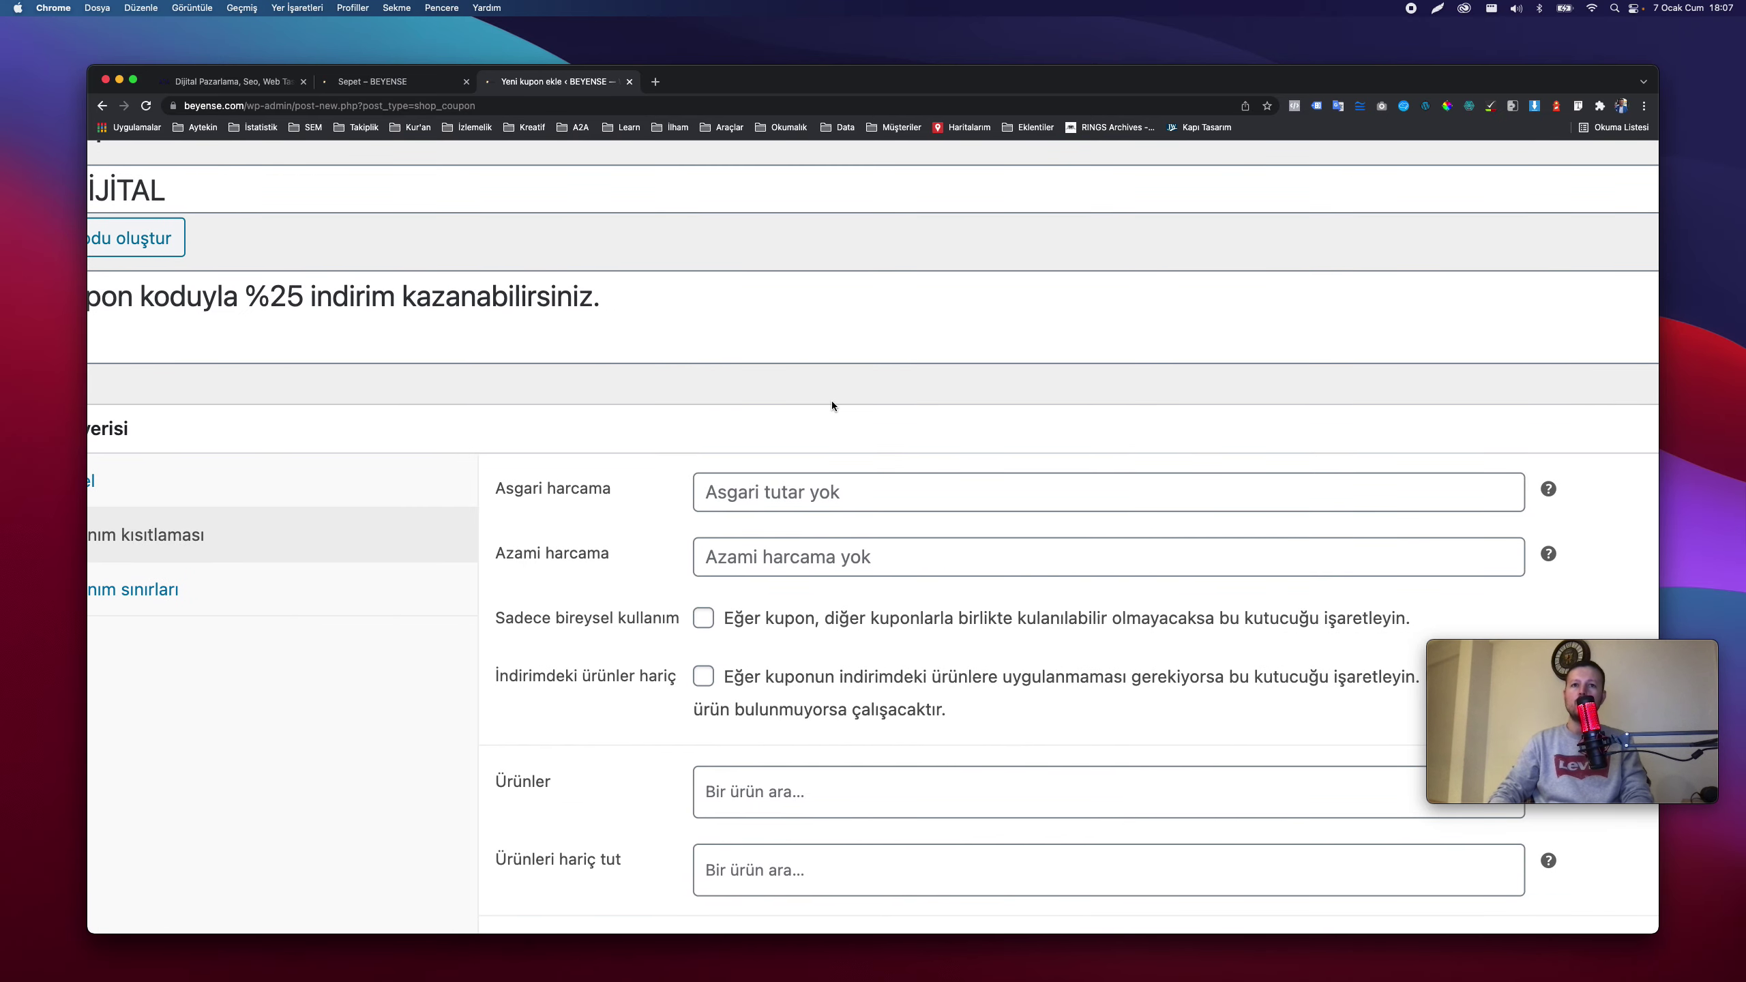
click(856, 489)
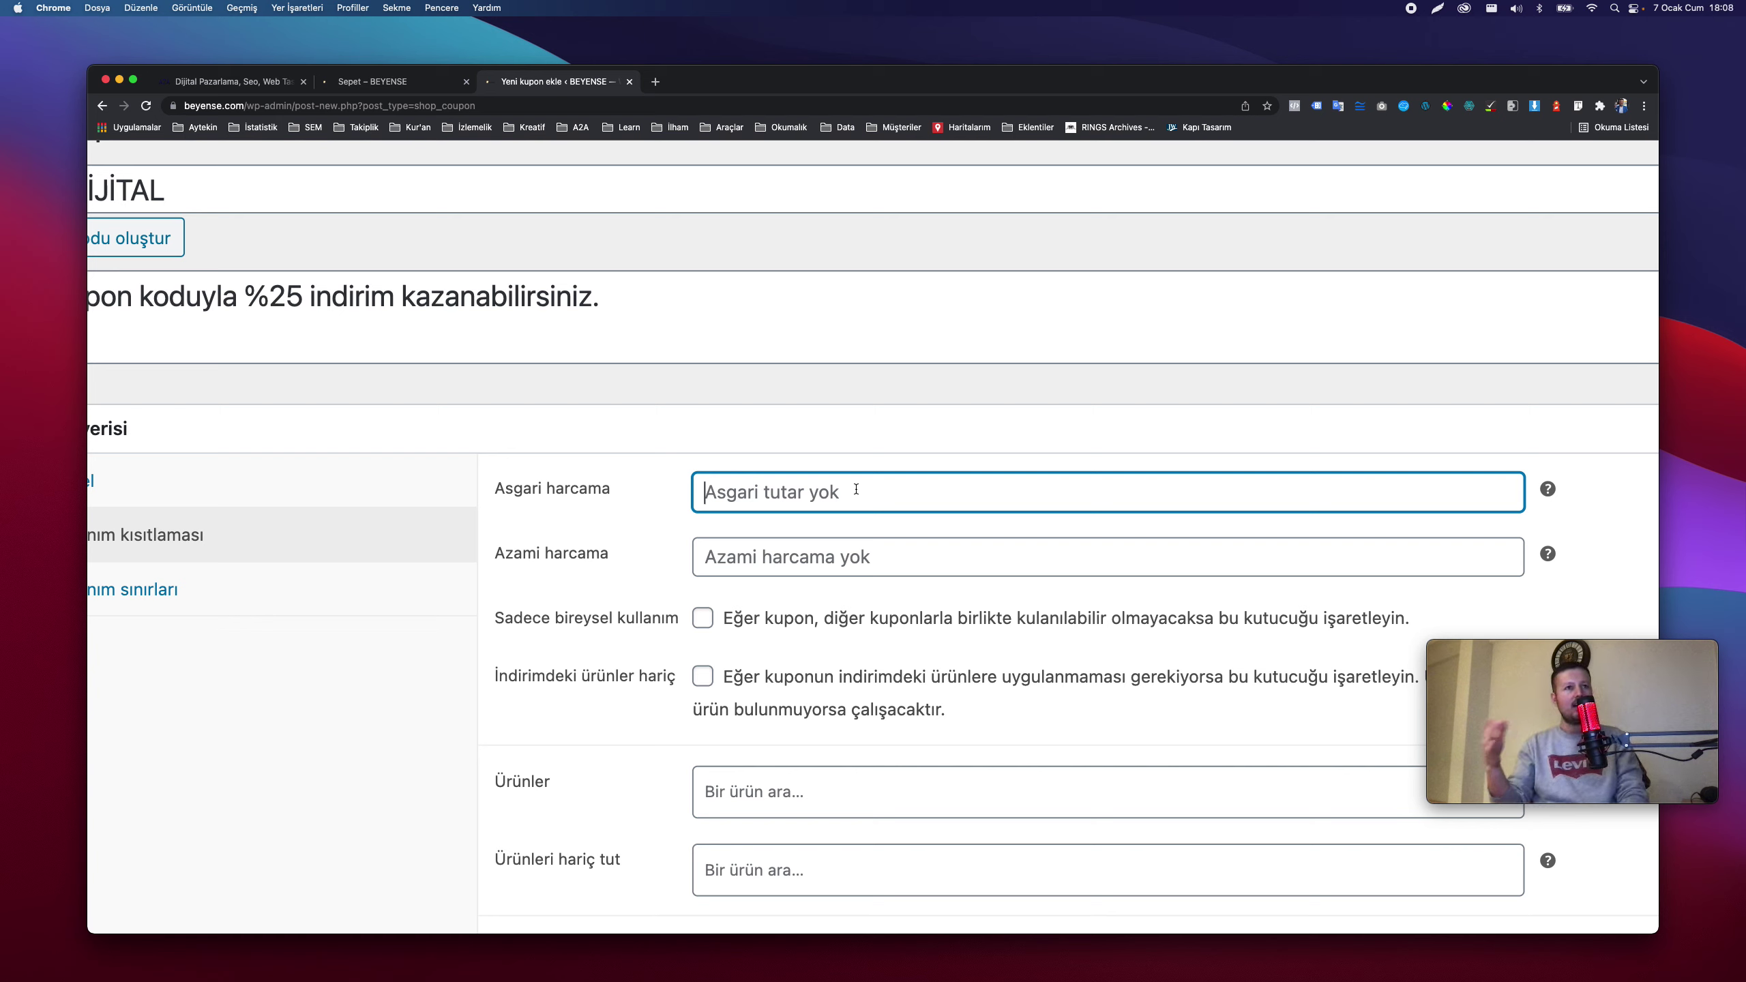
text(100)
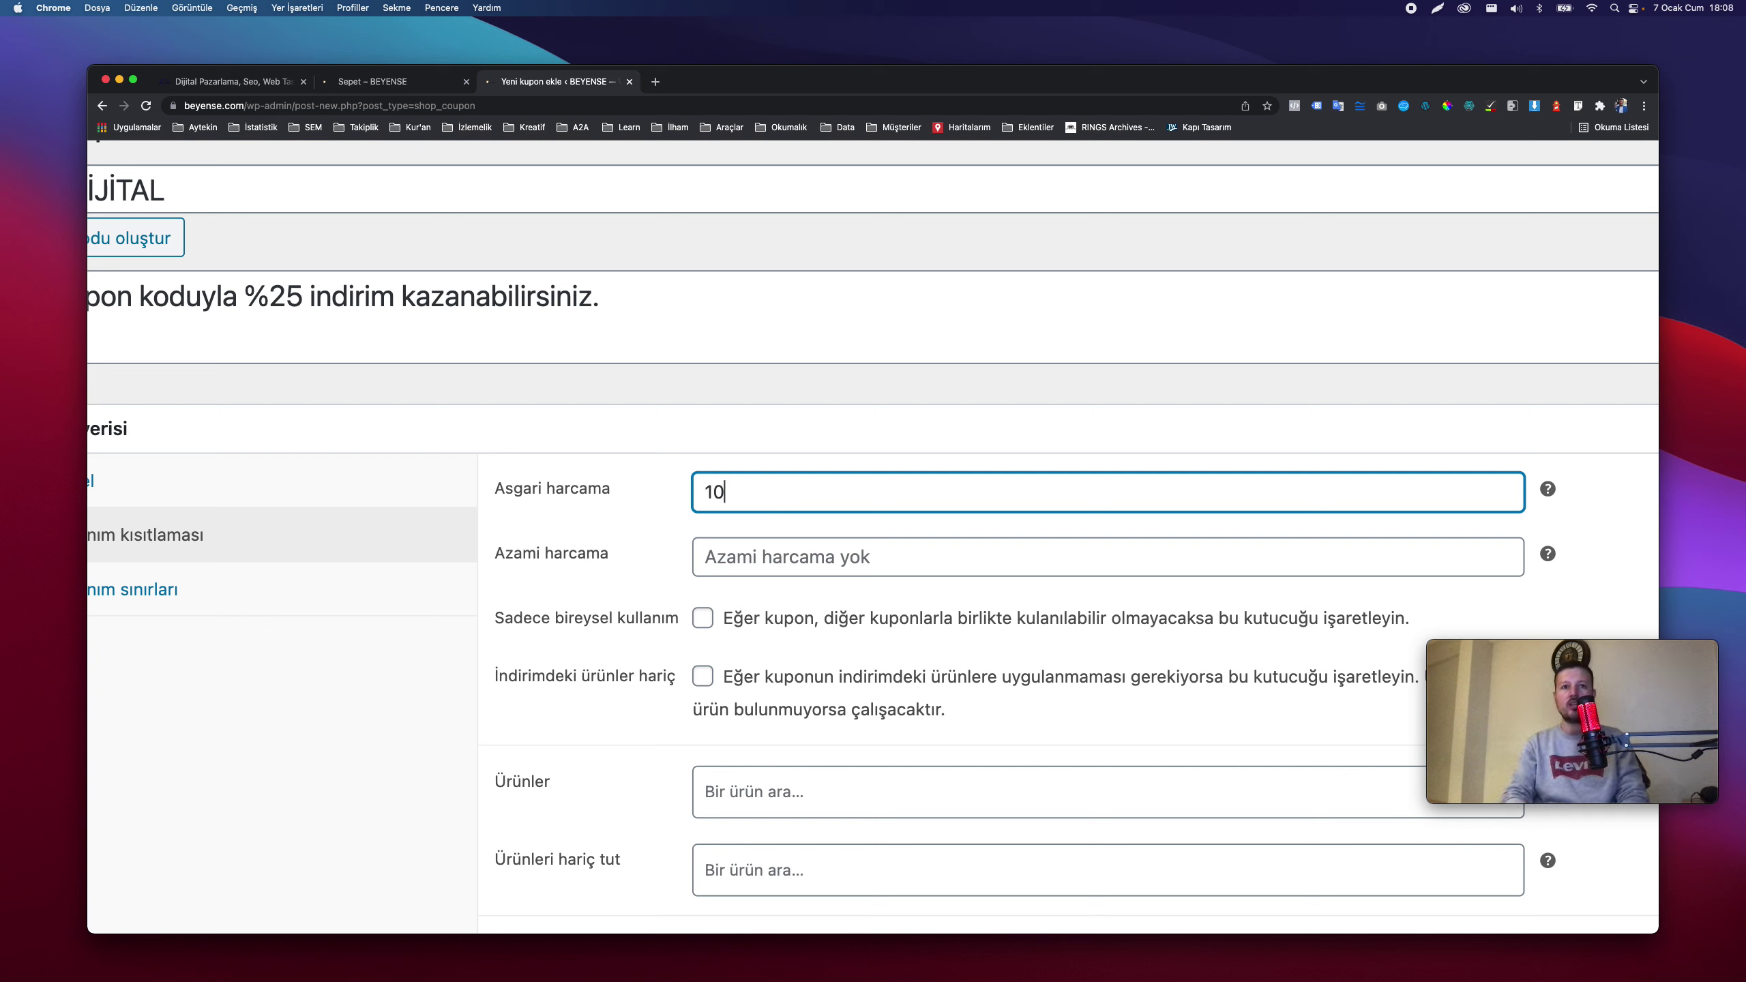
click(888, 409)
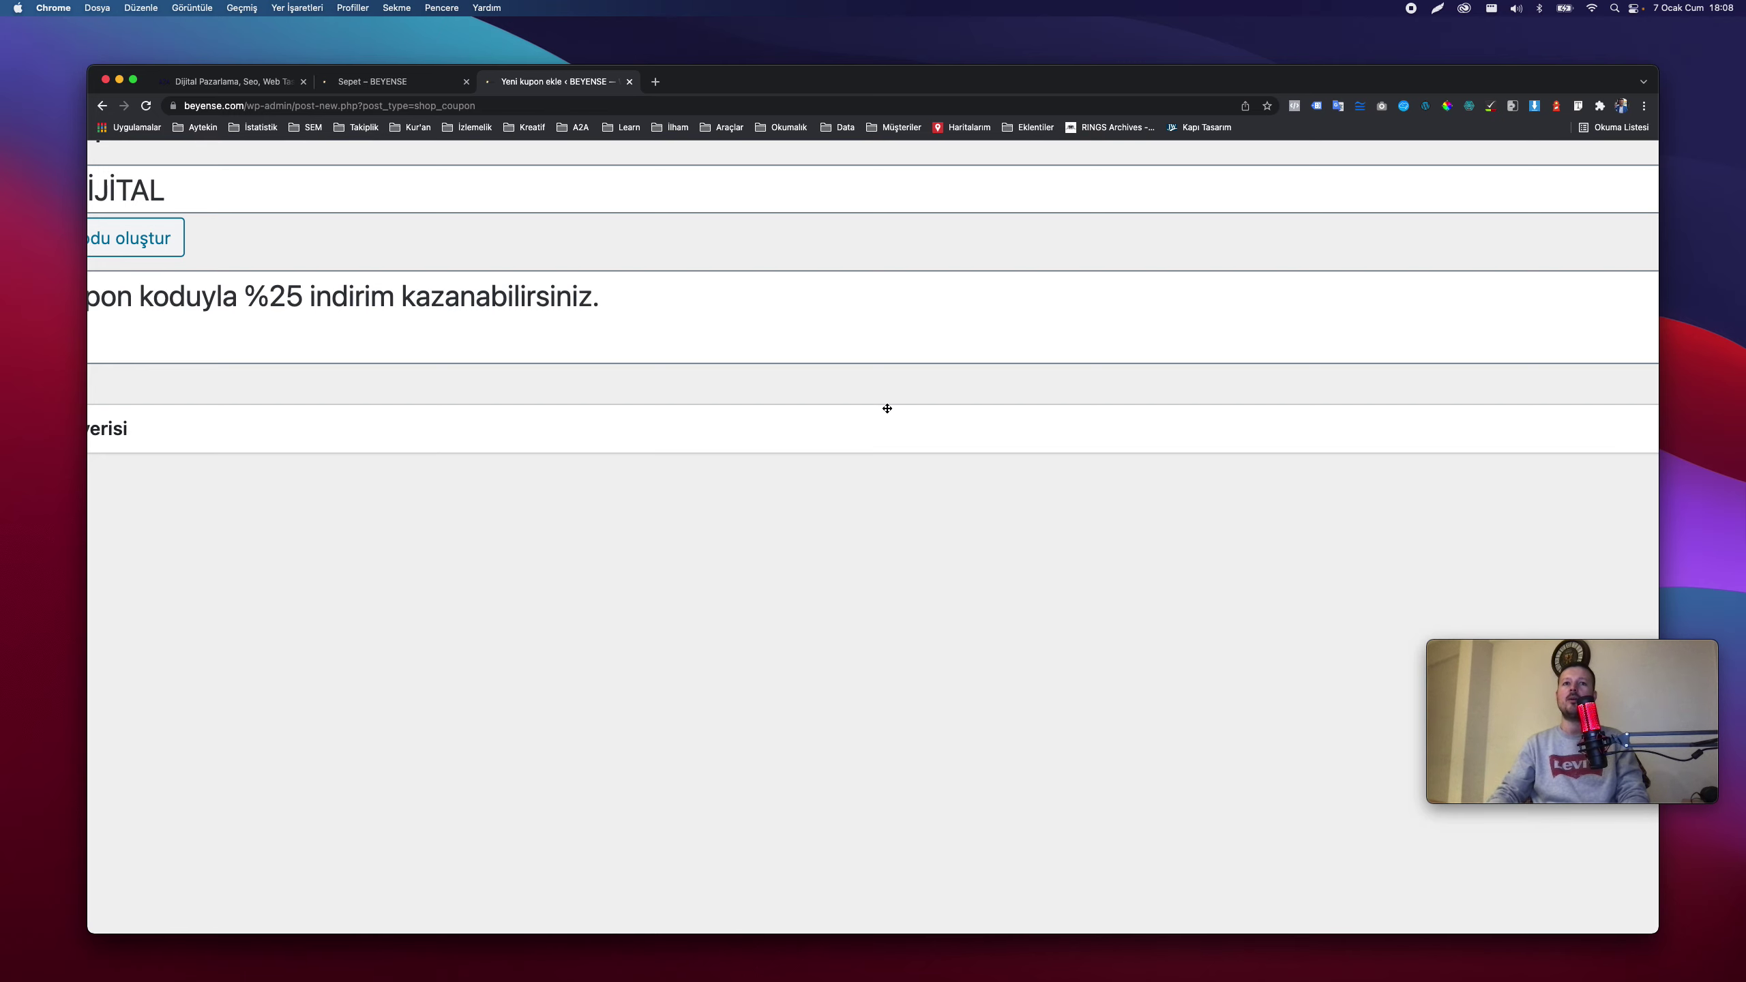
click(886, 413)
key(super+0)
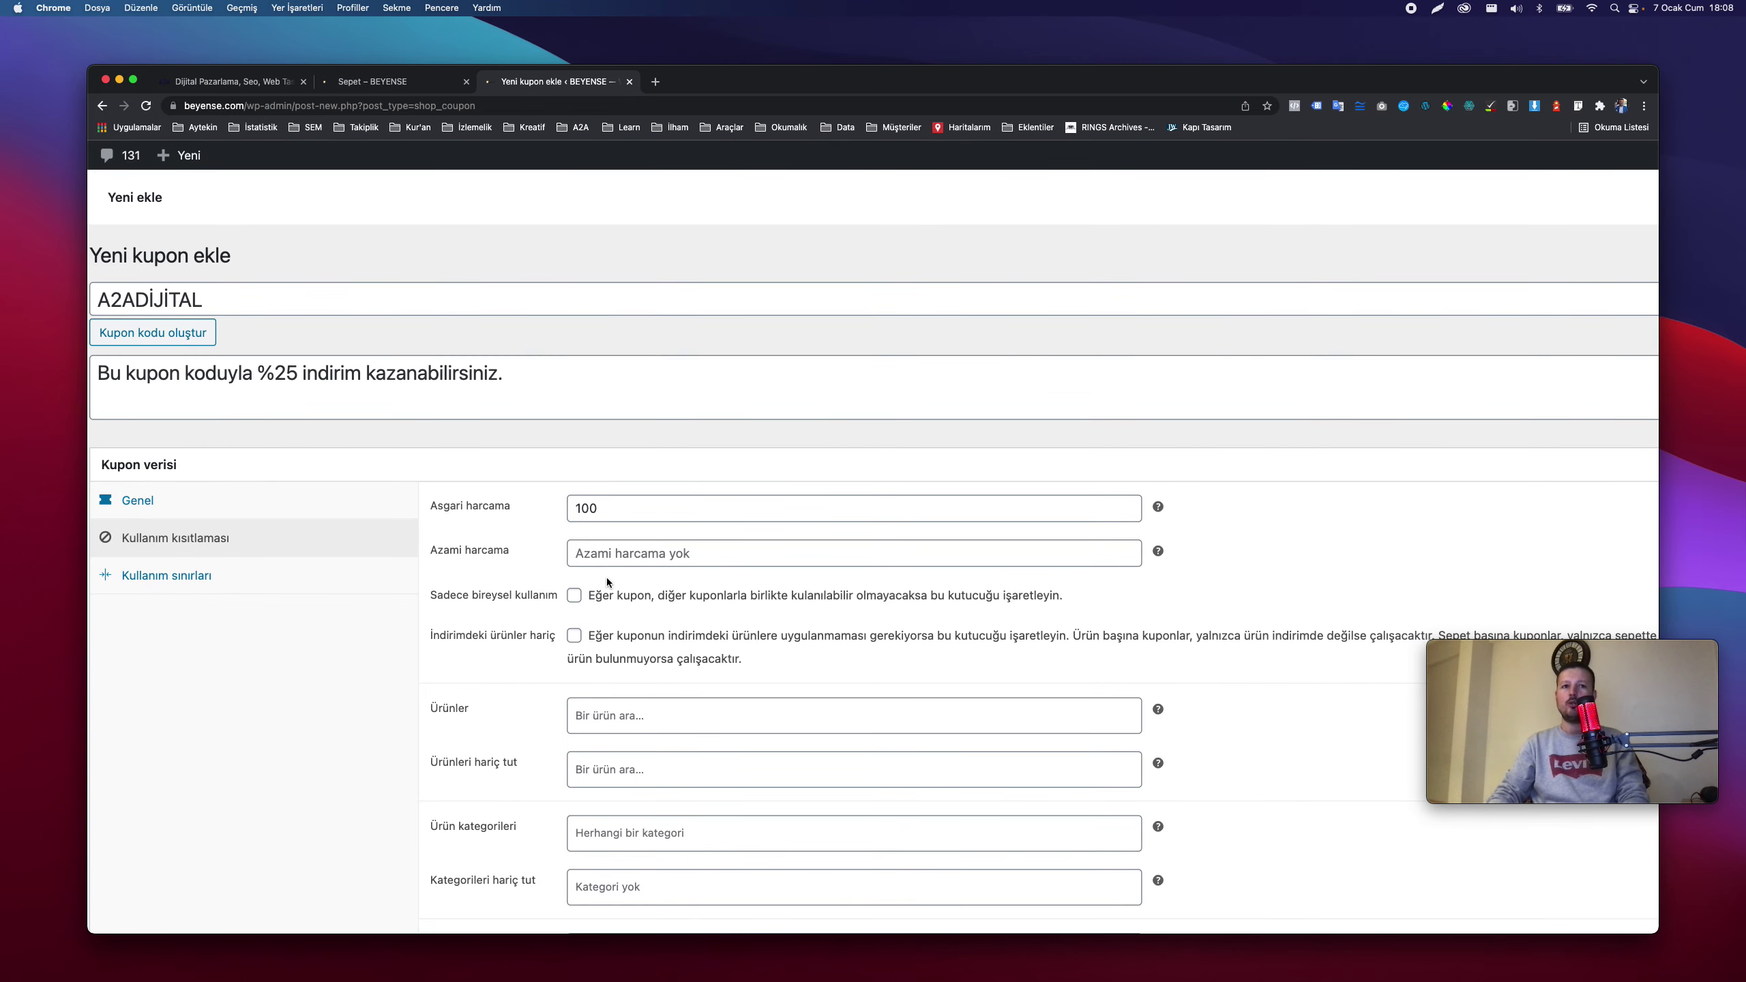
Set the coupon's maximum spend (Azami harcama) to 1000.
click(653, 560)
text(1000)
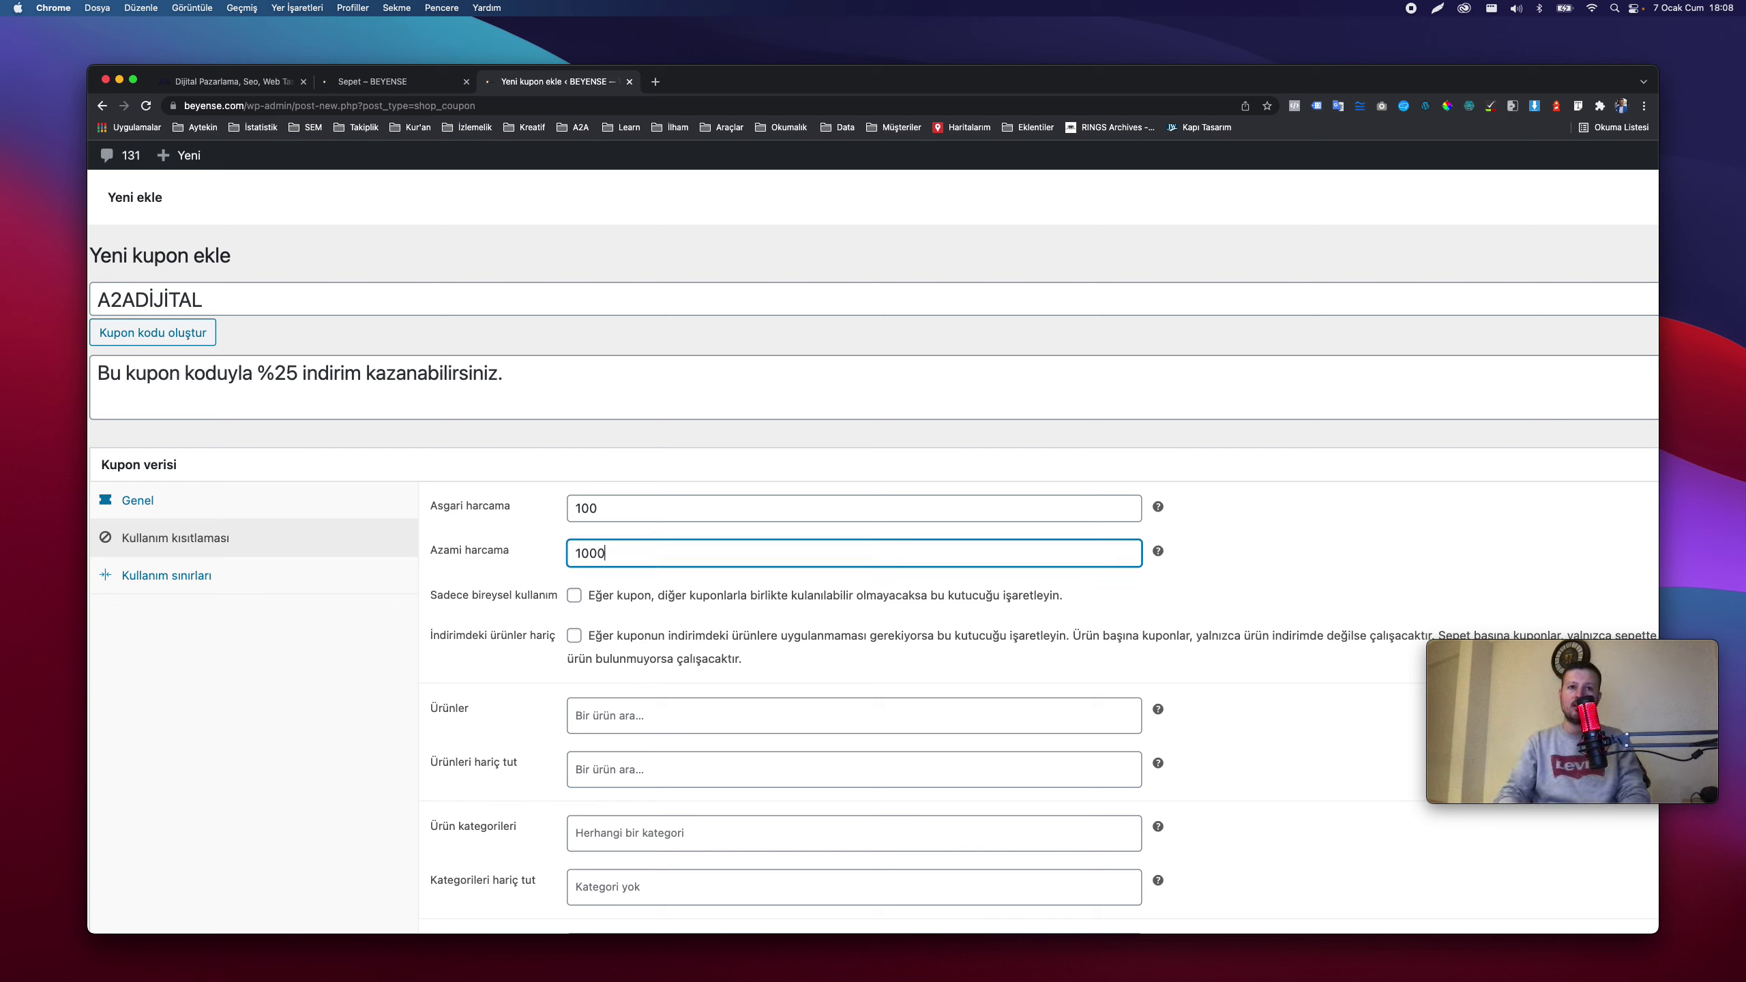
click(1291, 529)
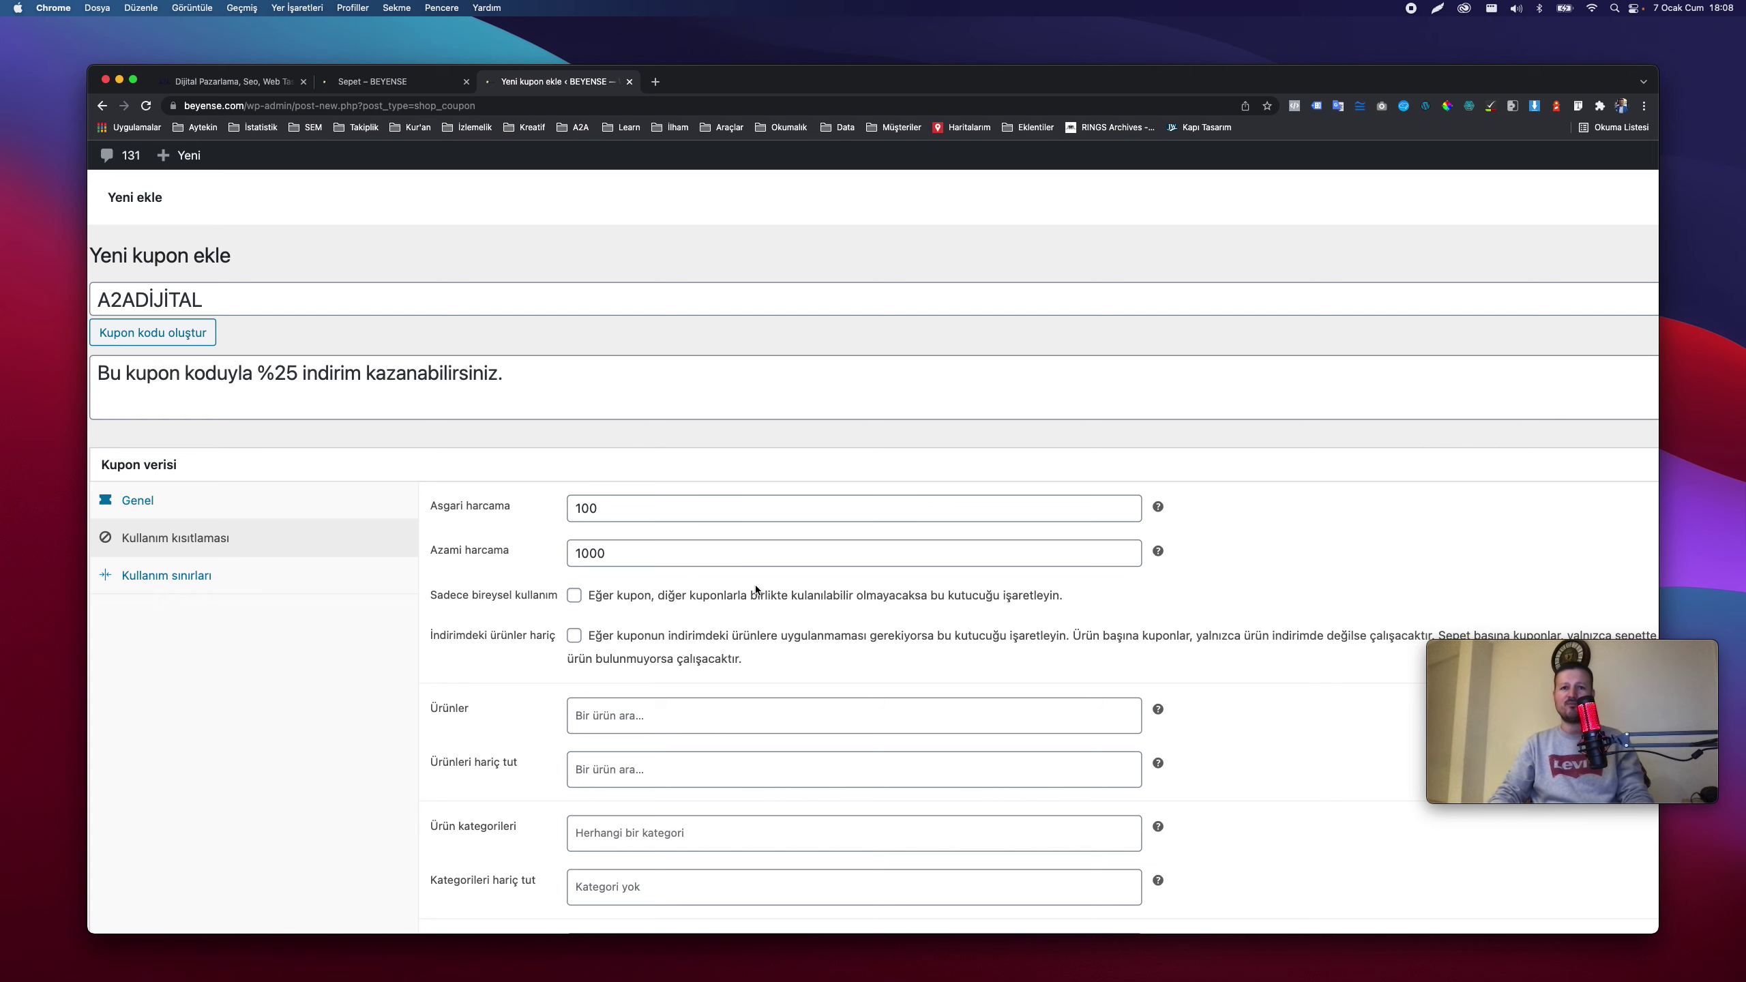
Read the coupon's Sadece bireysel kullanım and İndirimdeki ürünler hariç restriction options.
scroll(757, 590, down, 2)
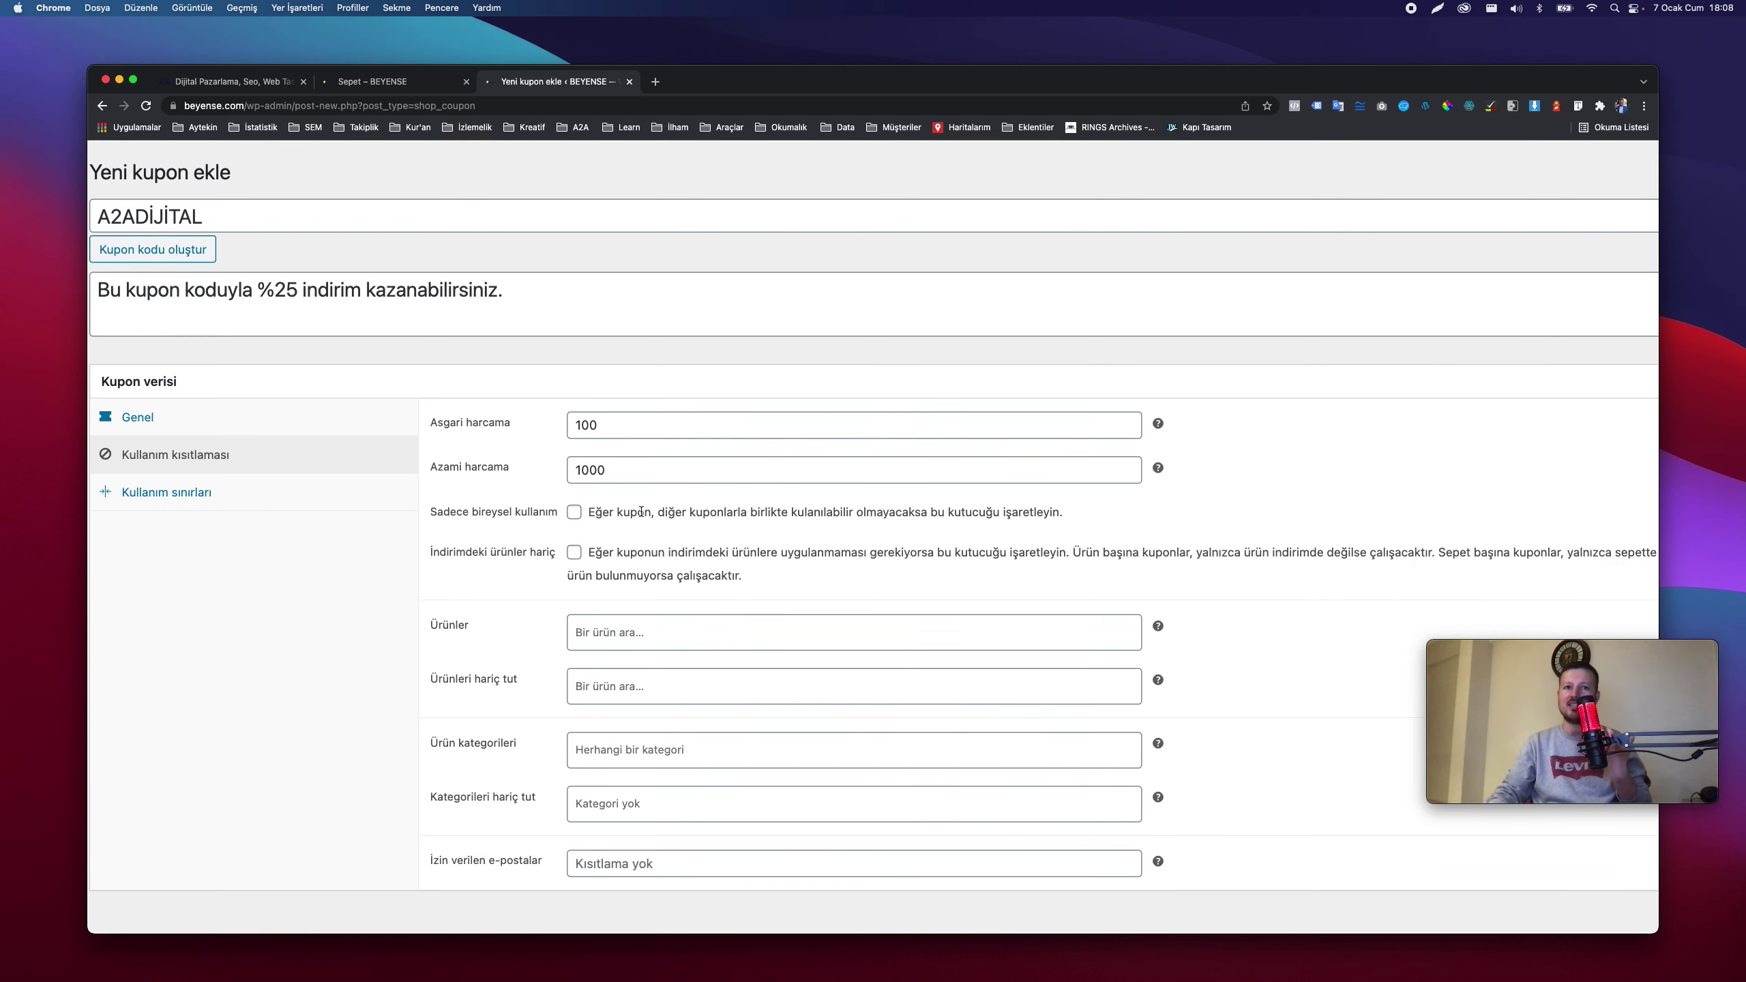
scroll(692, 530, right, 2)
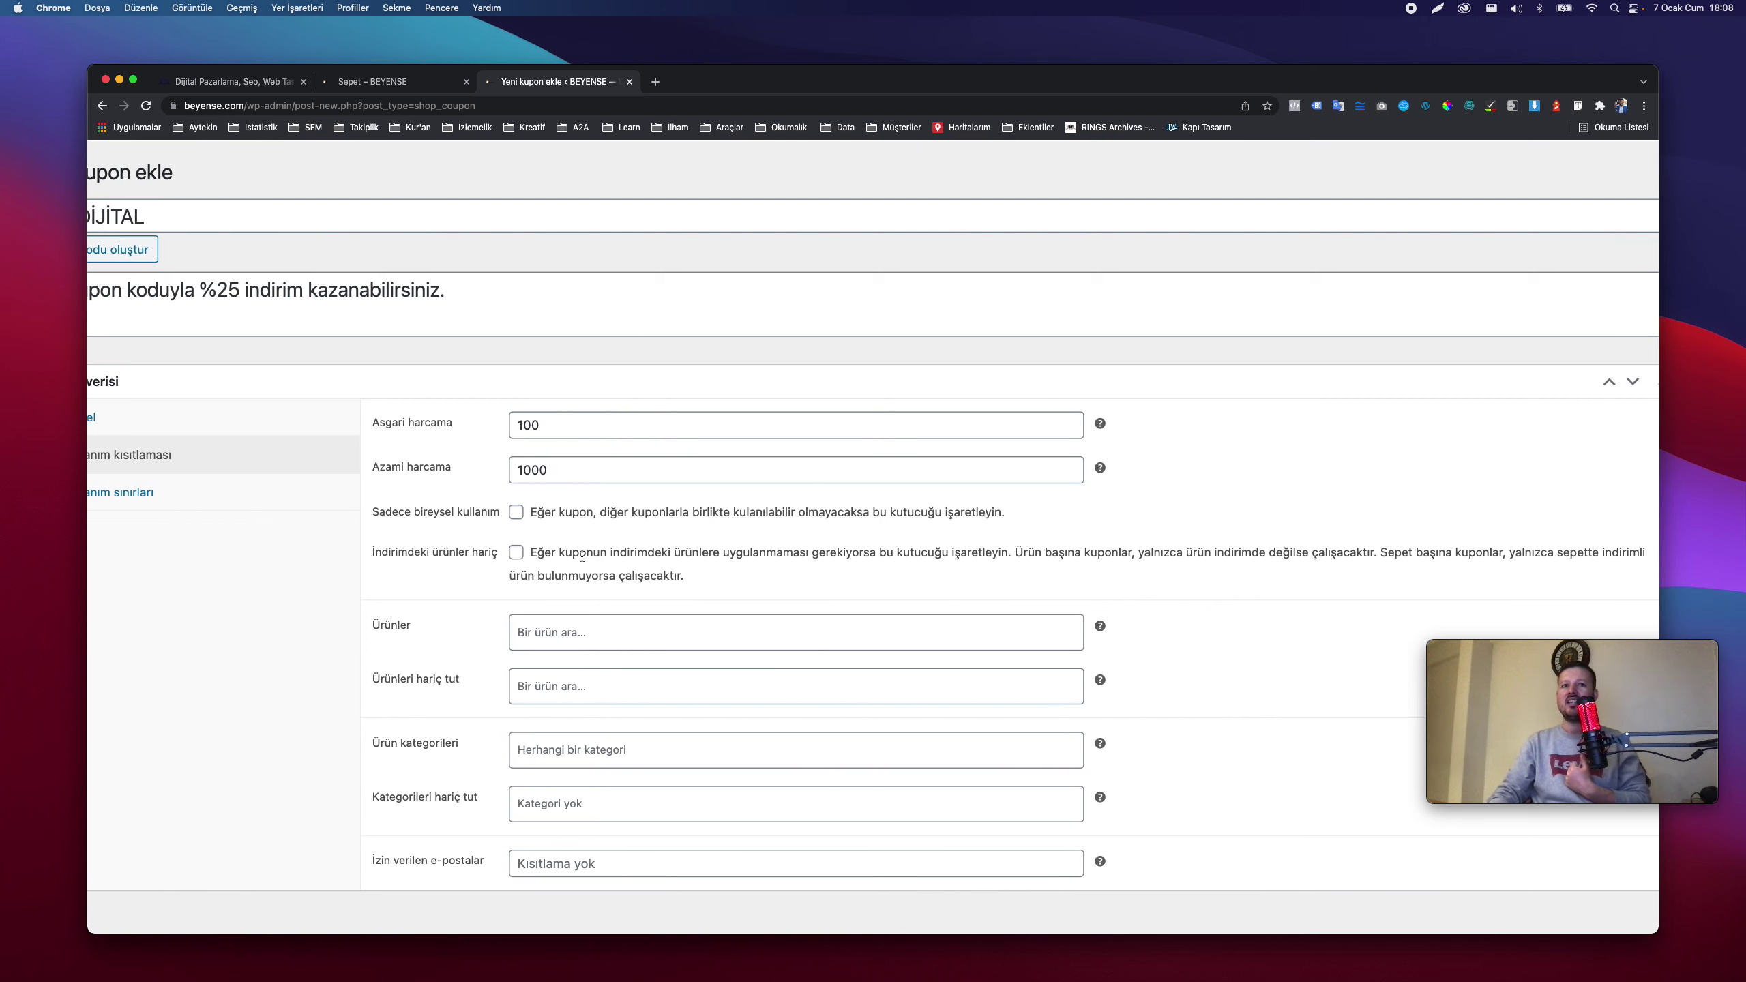
scroll(583, 556, down, 2)
scroll(665, 516, right, 2)
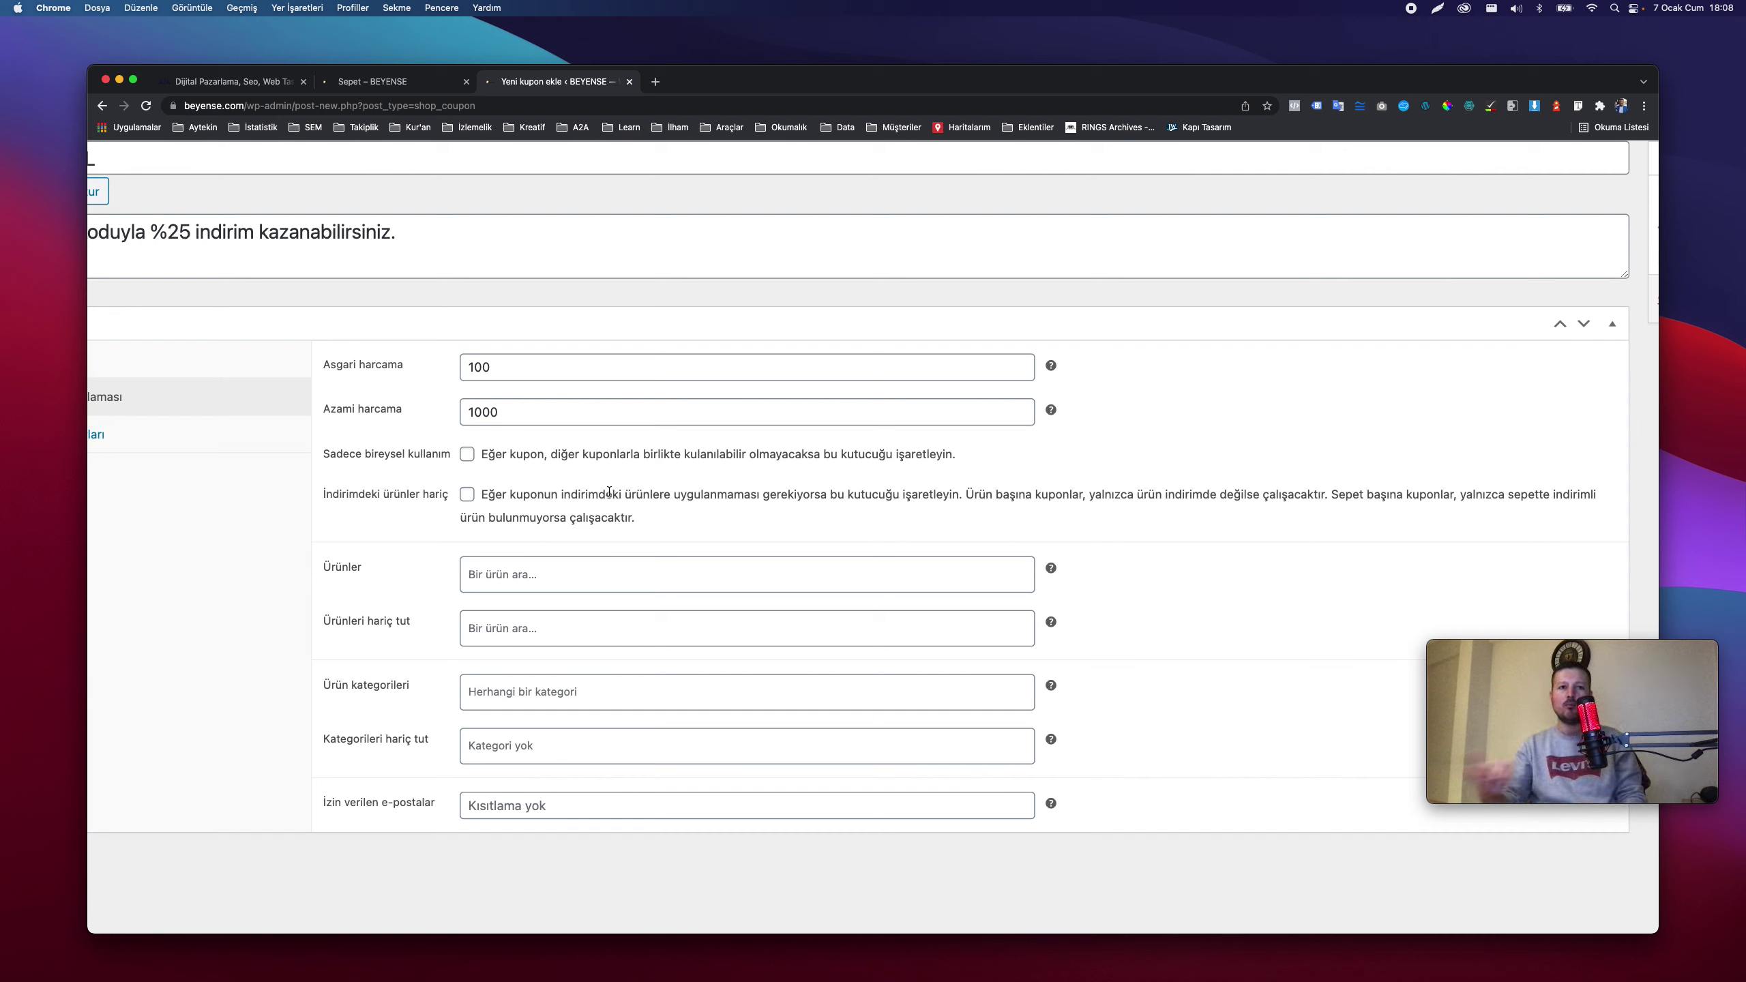
scroll(609, 492, down, 1)
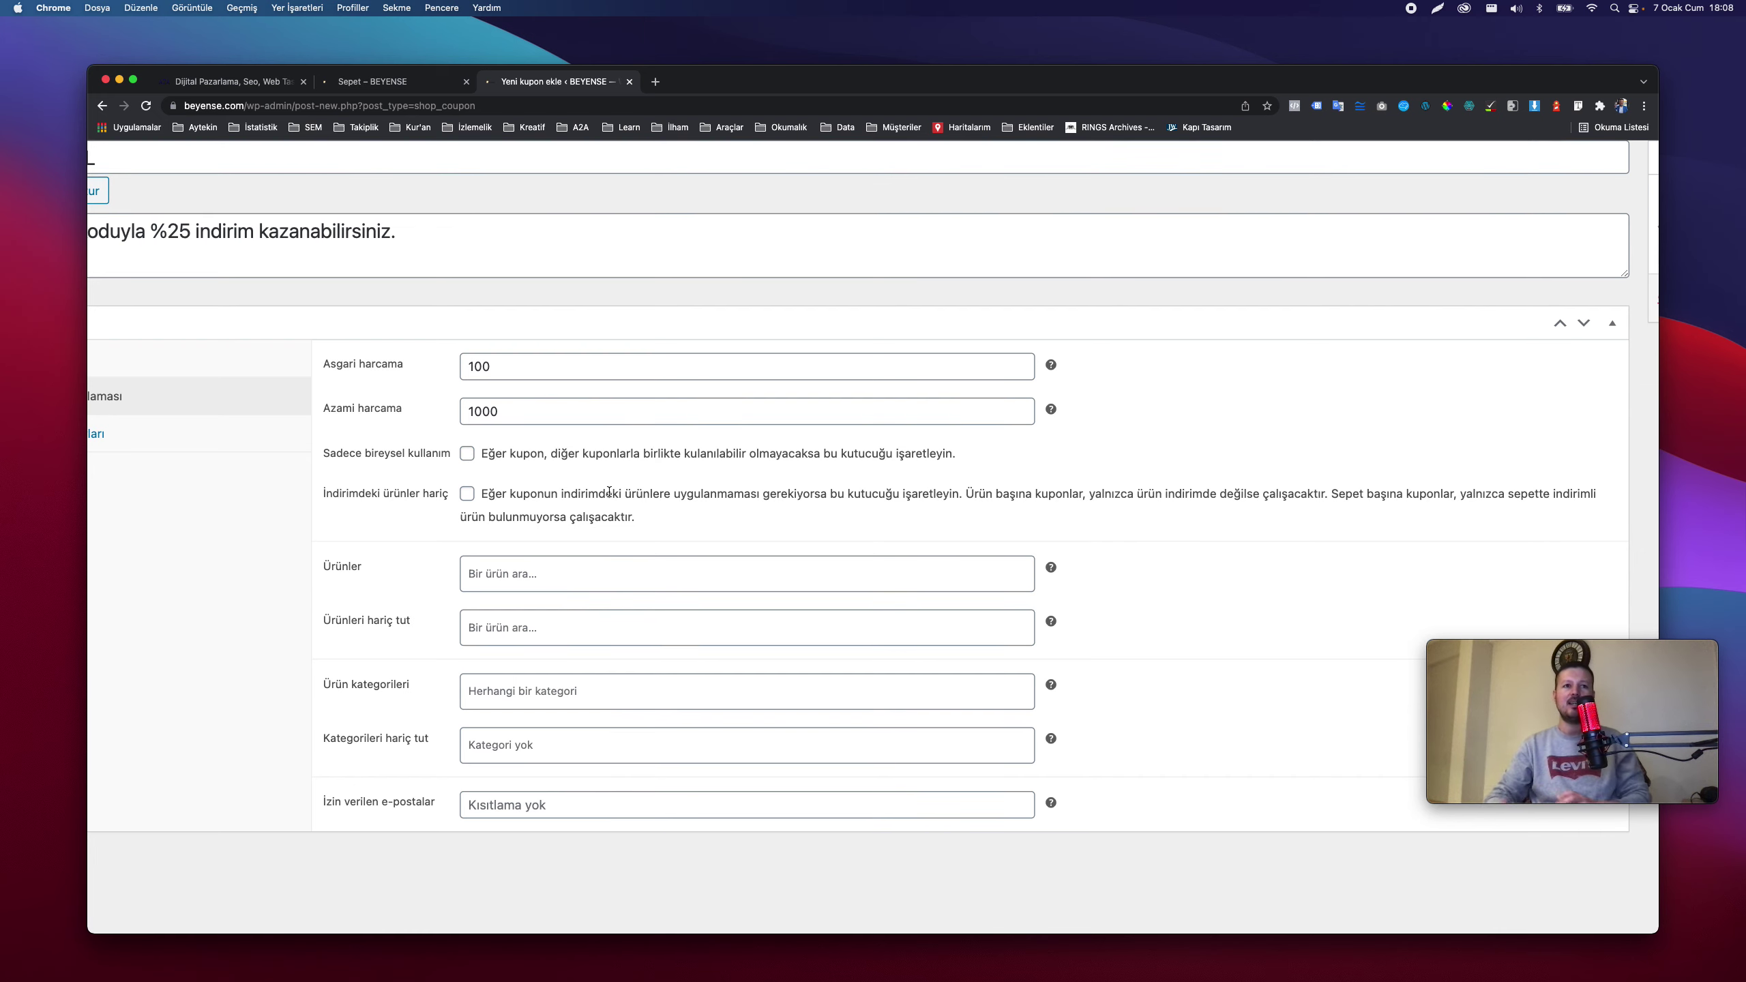
scroll(605, 499, down, 3)
scroll(595, 512, left, 1)
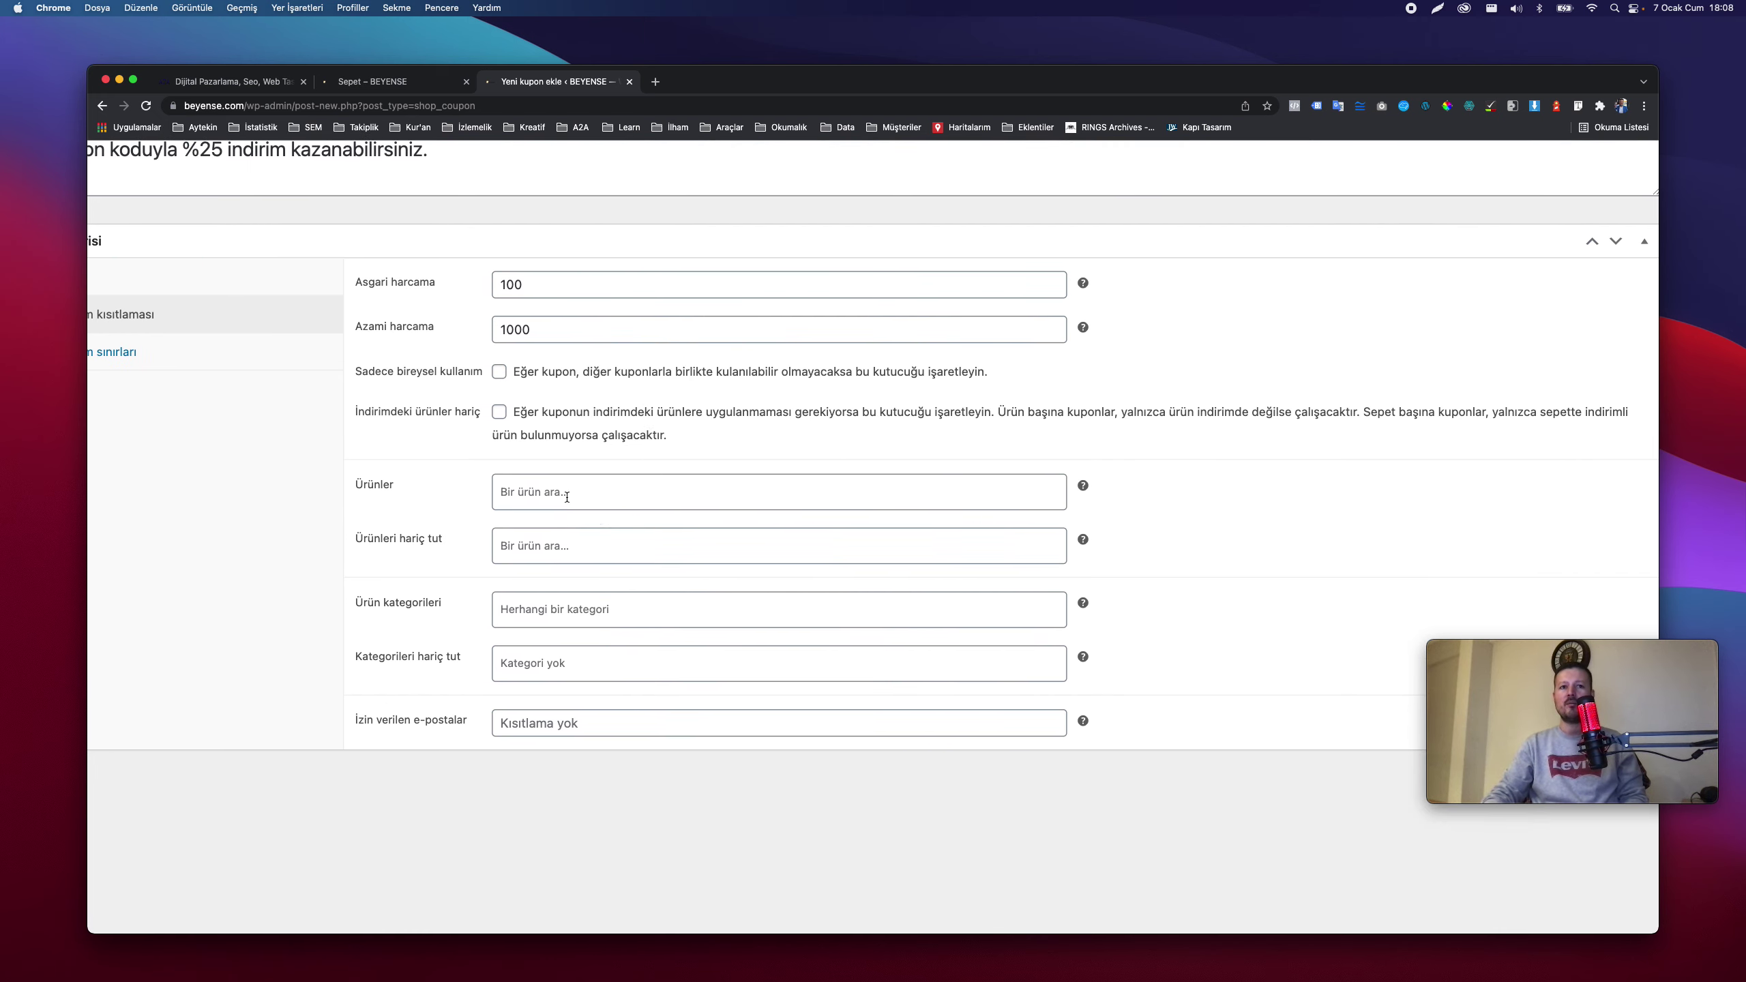
Look at the coupon's product, excluded product, category and allowed e-mail restriction fields, leaving them empty.
click(629, 486)
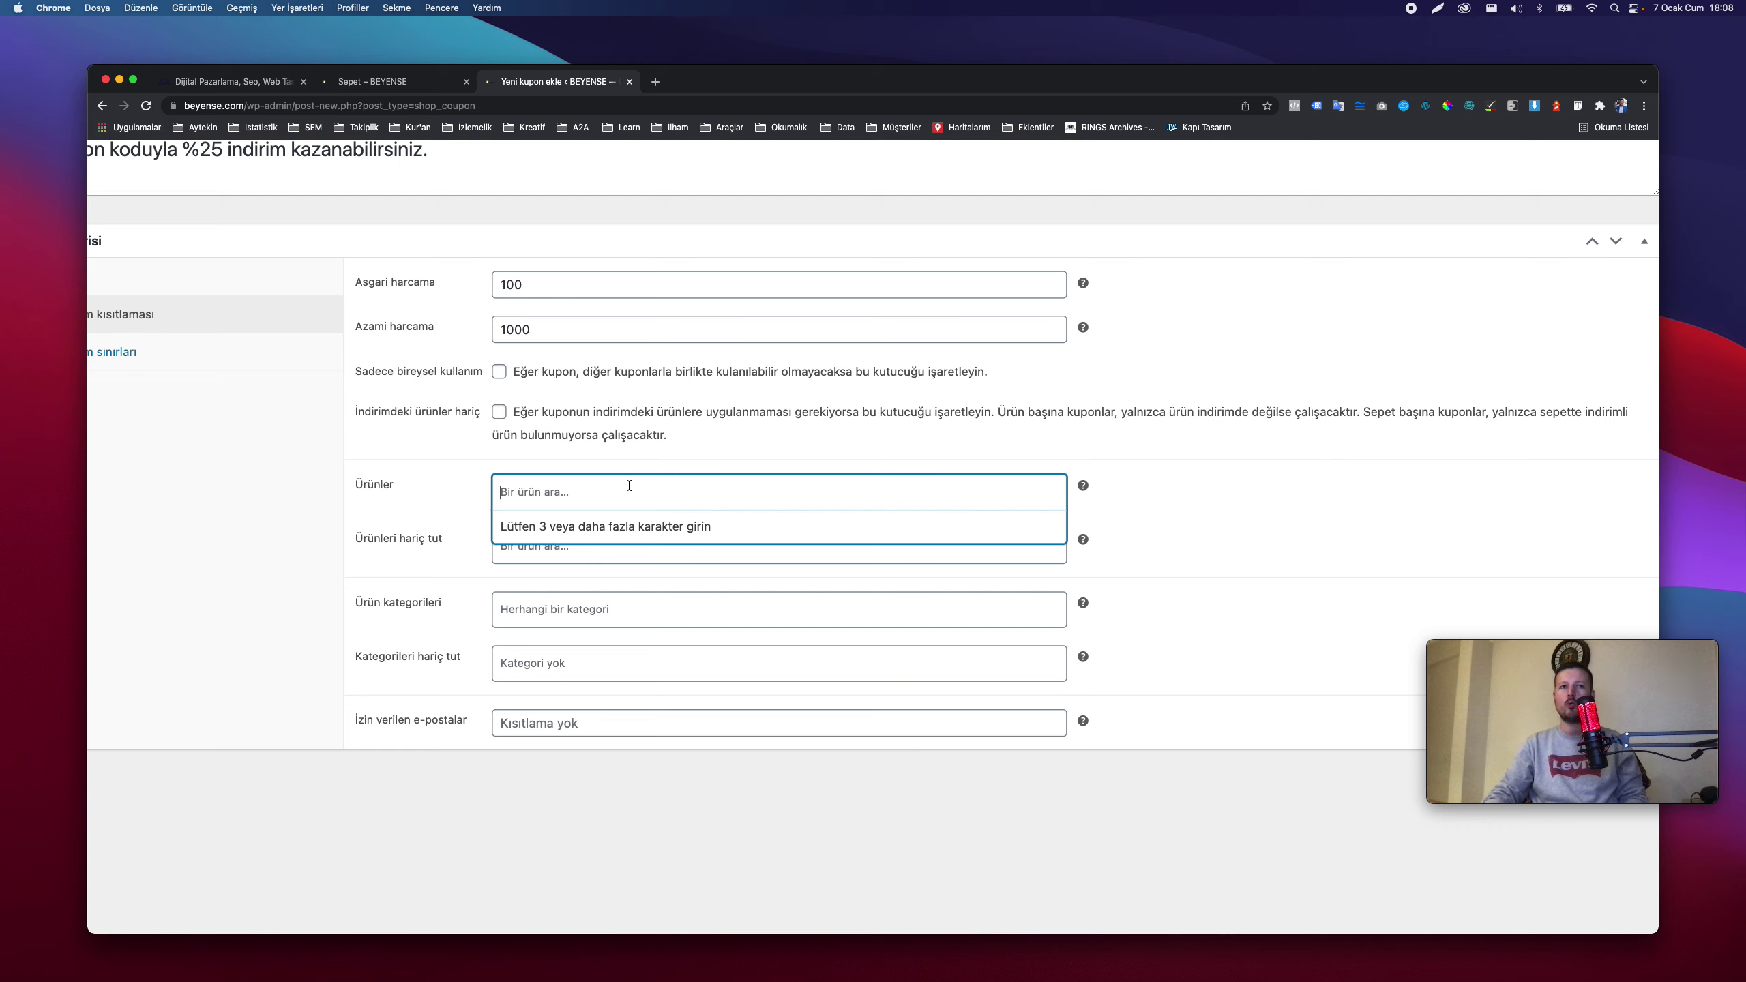
click(605, 540)
click(579, 547)
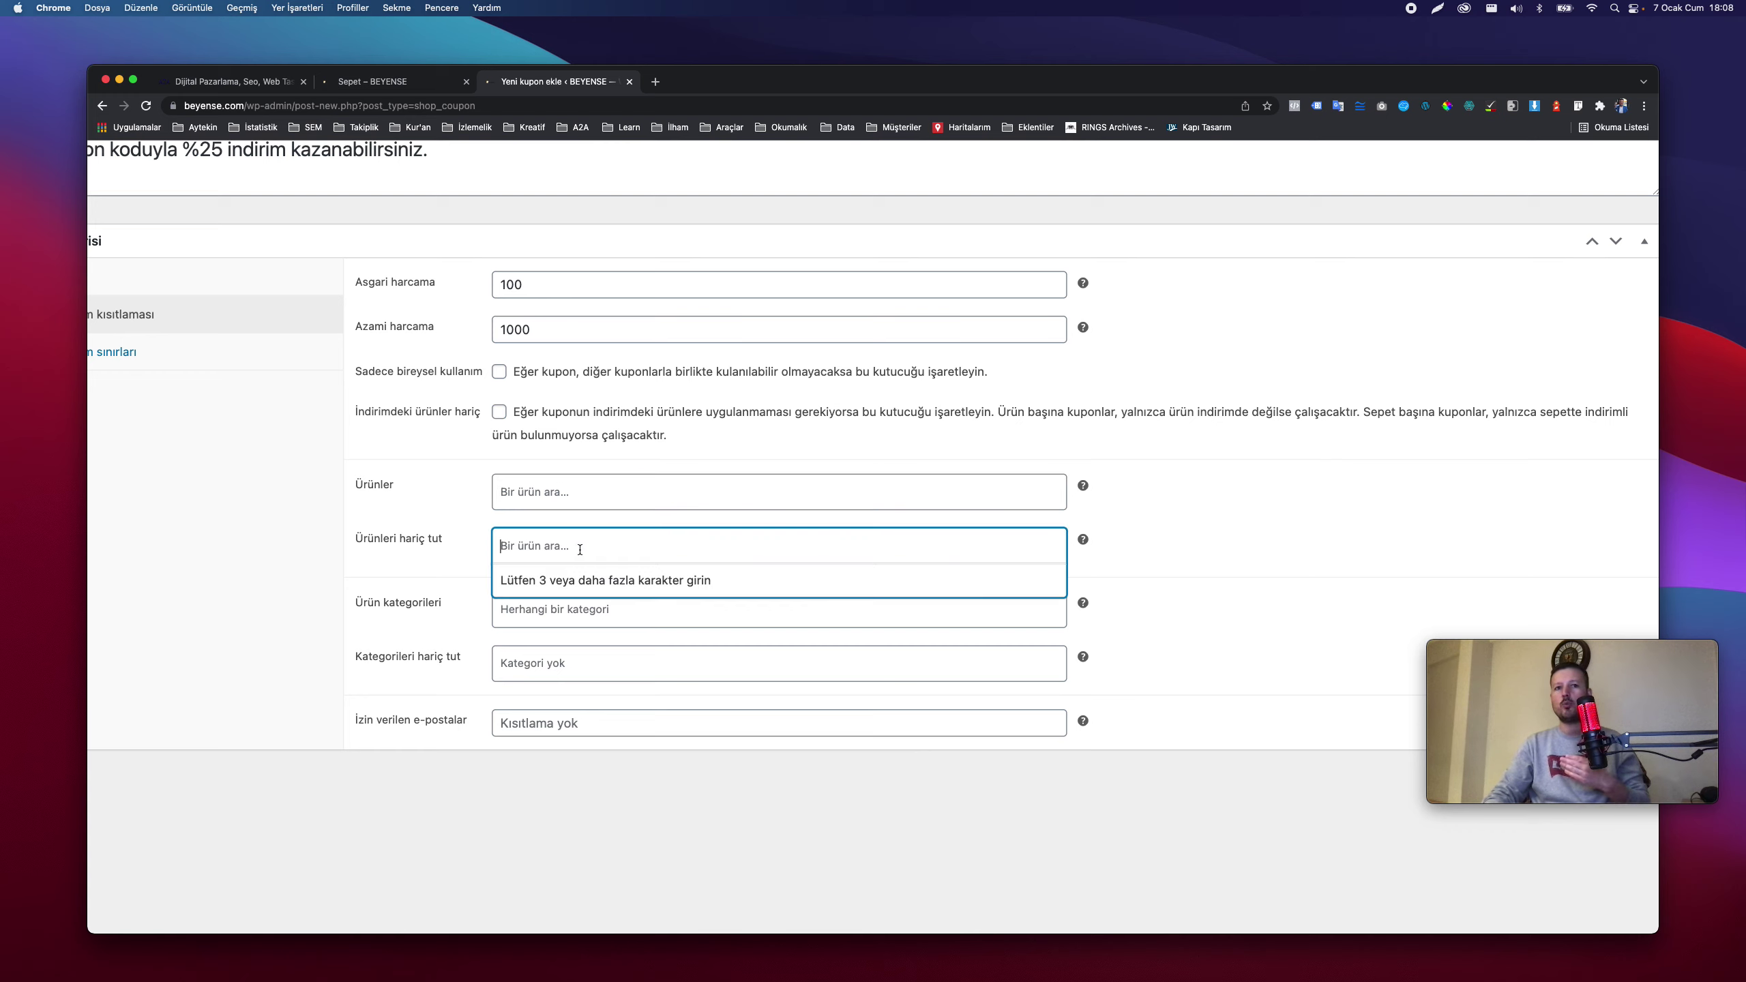
click(1214, 527)
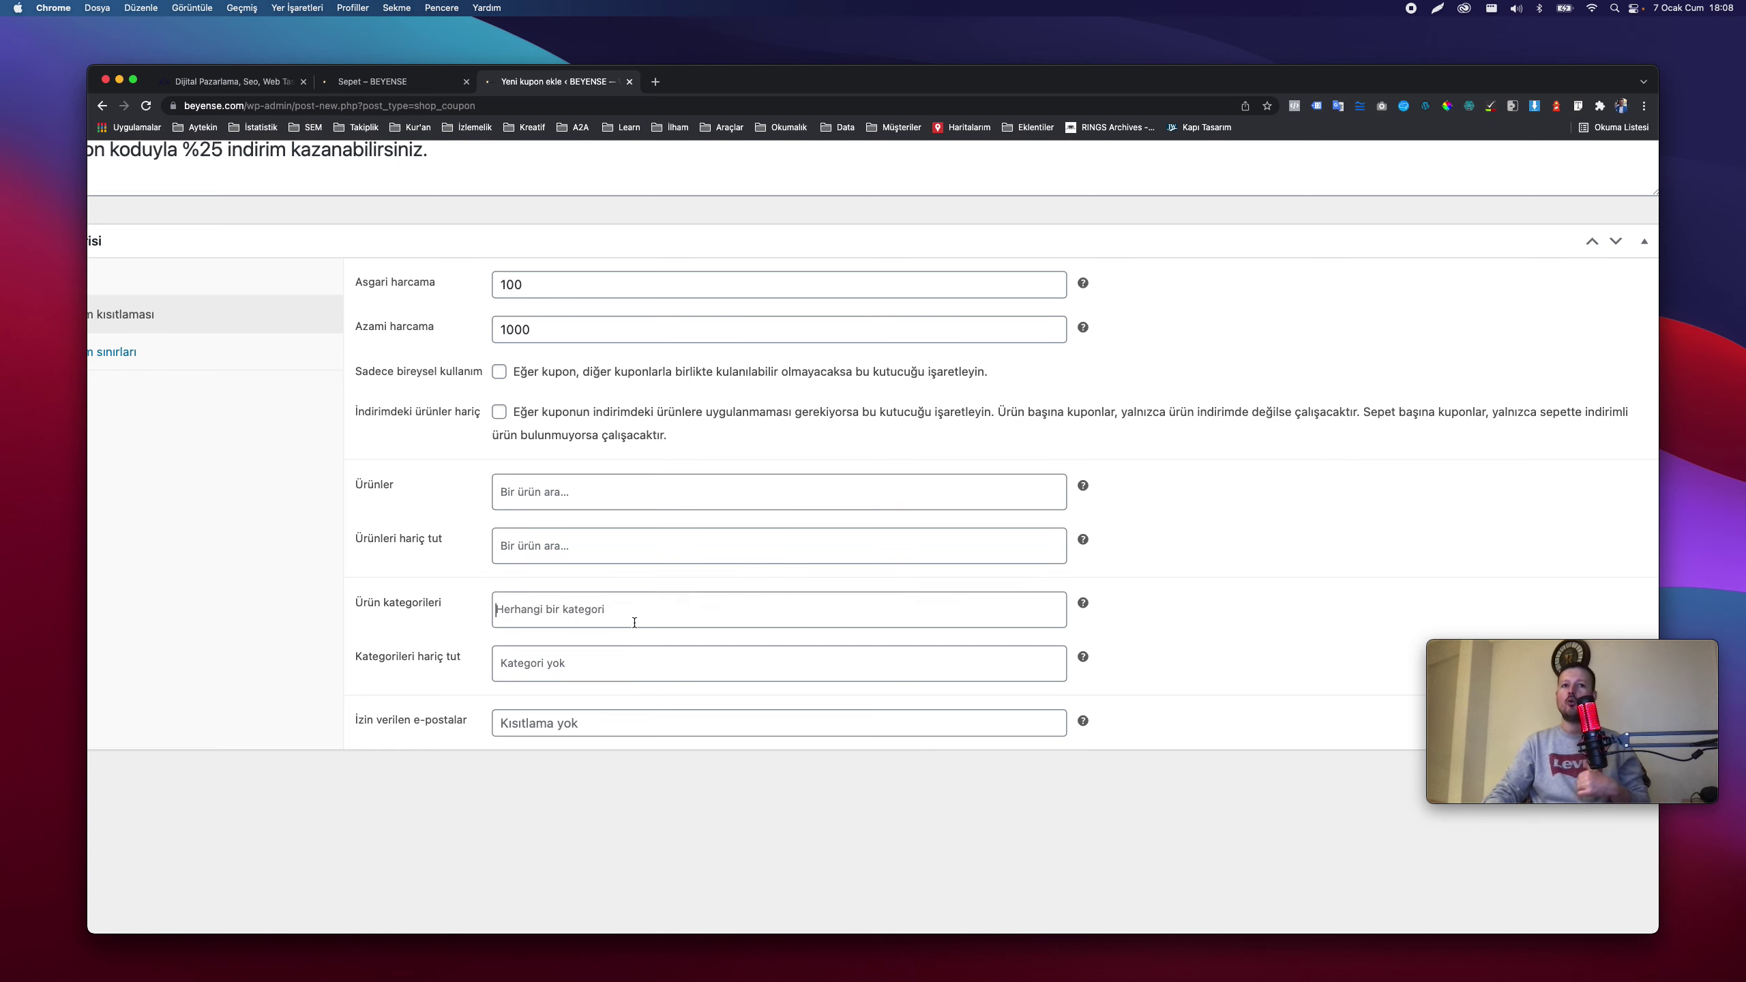
click(697, 616)
click(1121, 534)
scroll(1121, 534, left, 2)
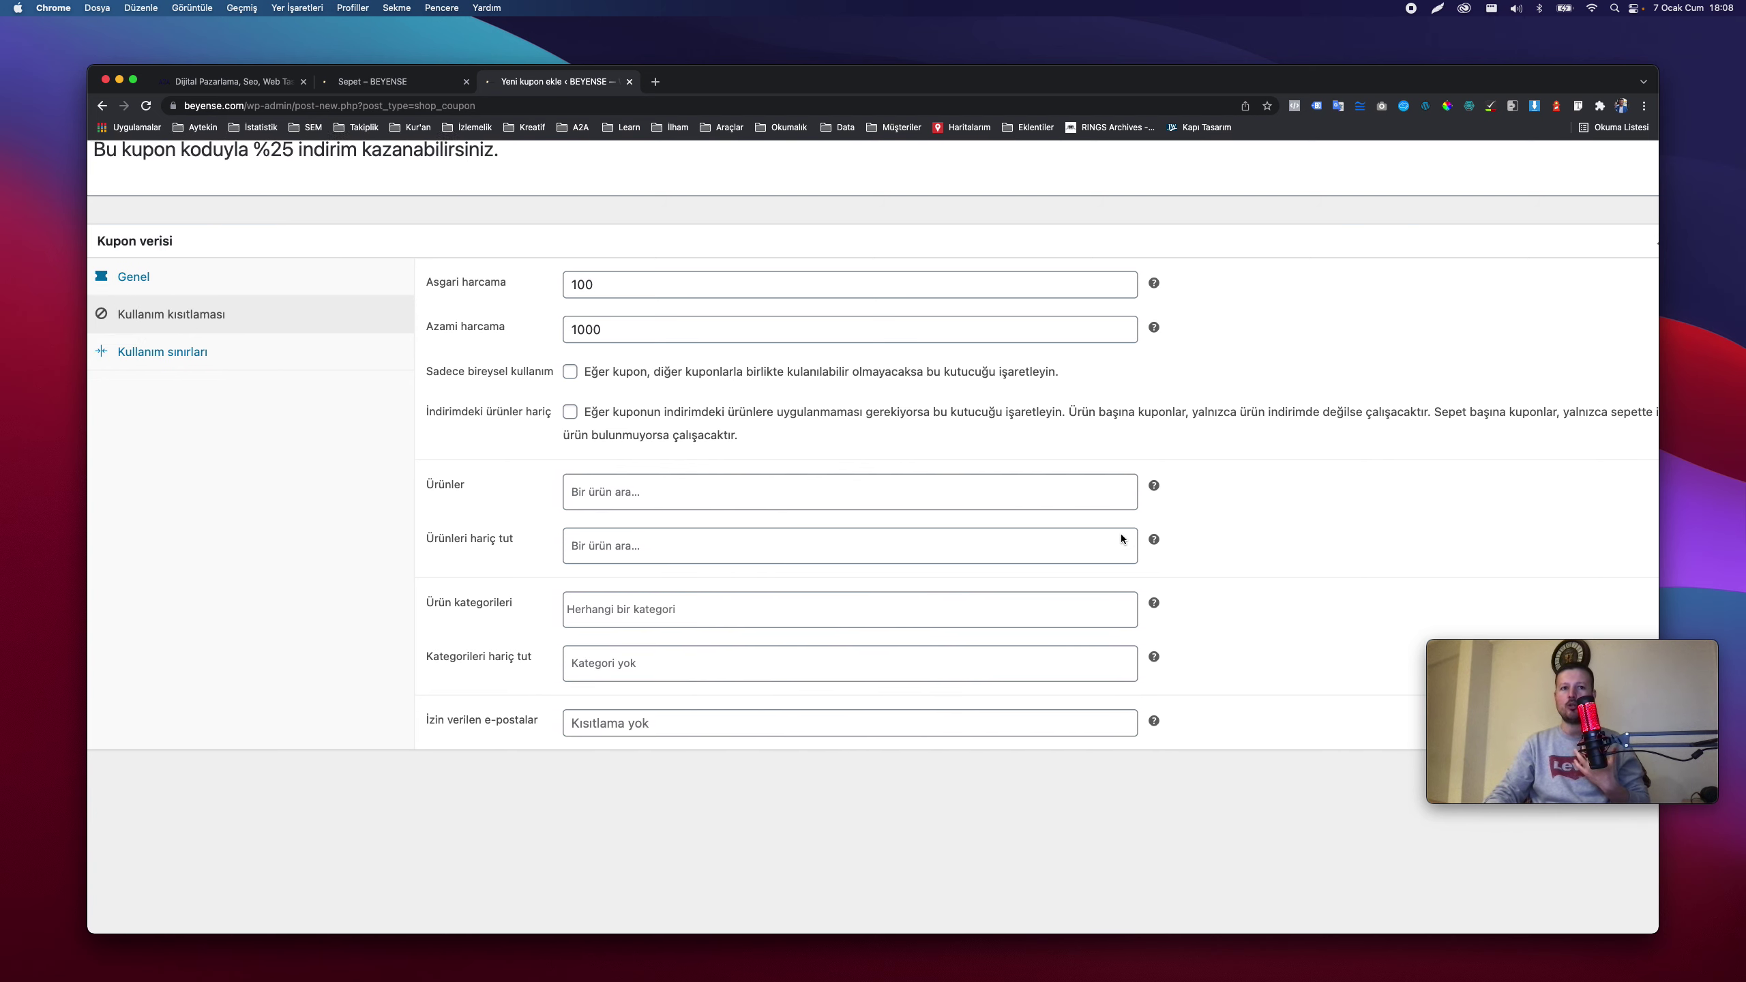
click(685, 728)
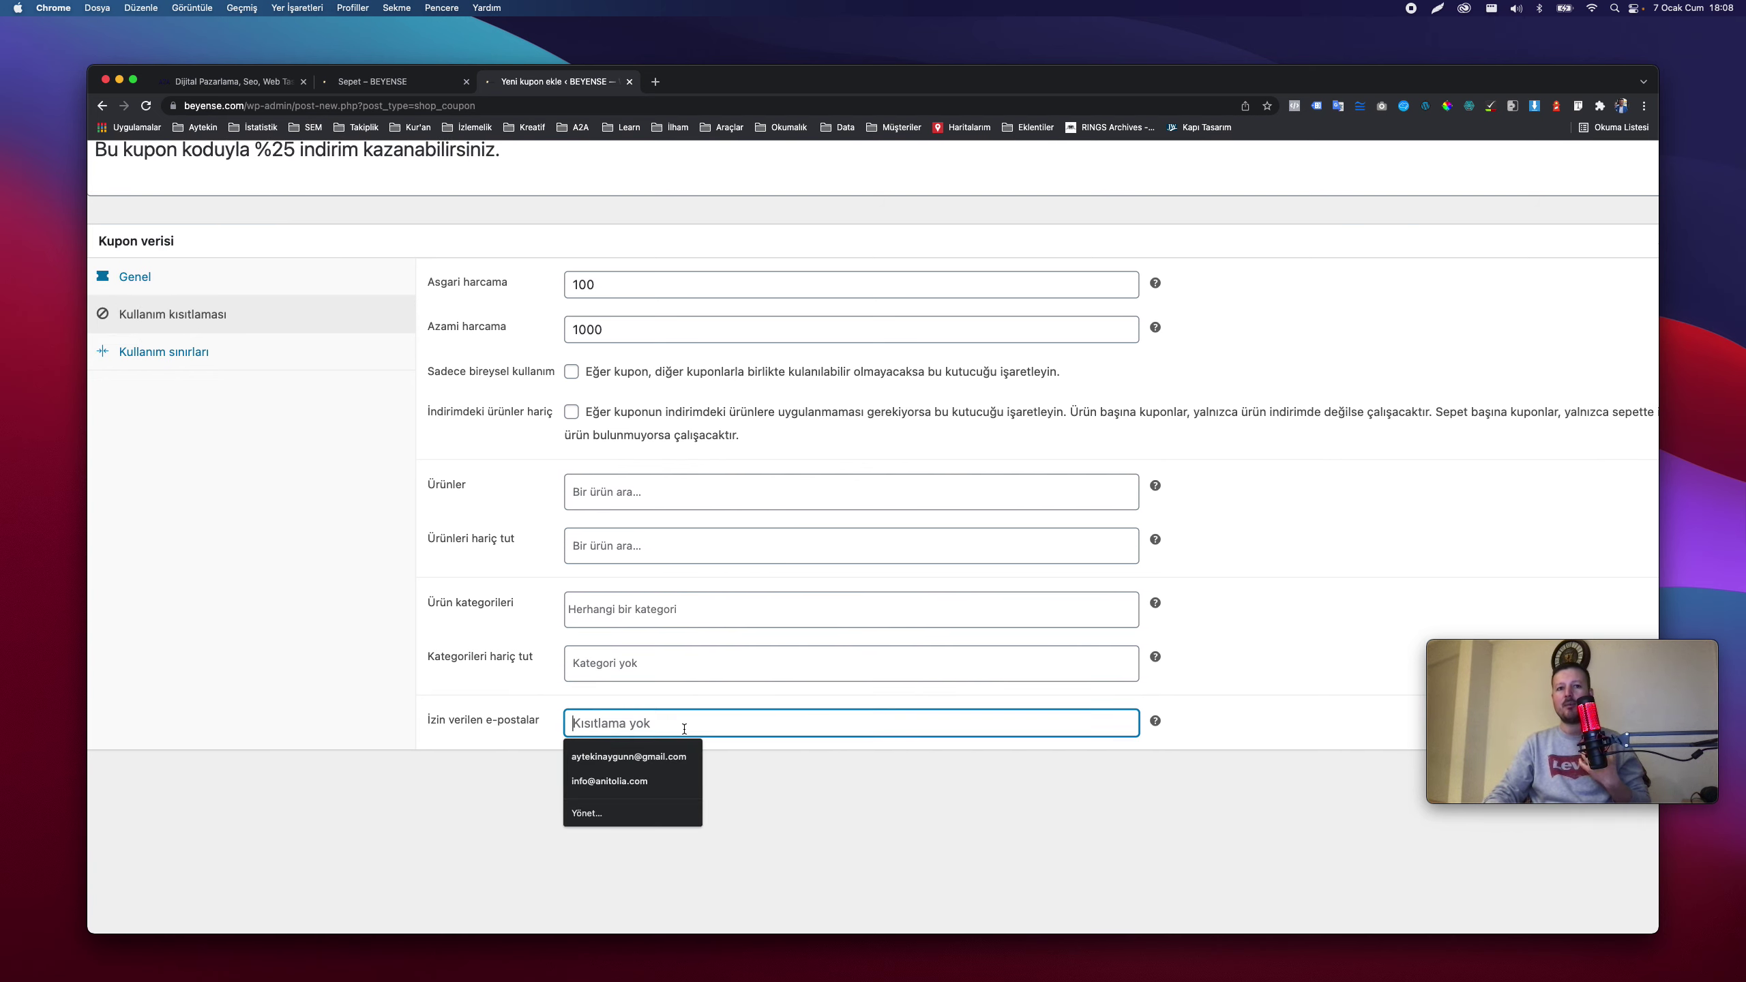
click(1290, 564)
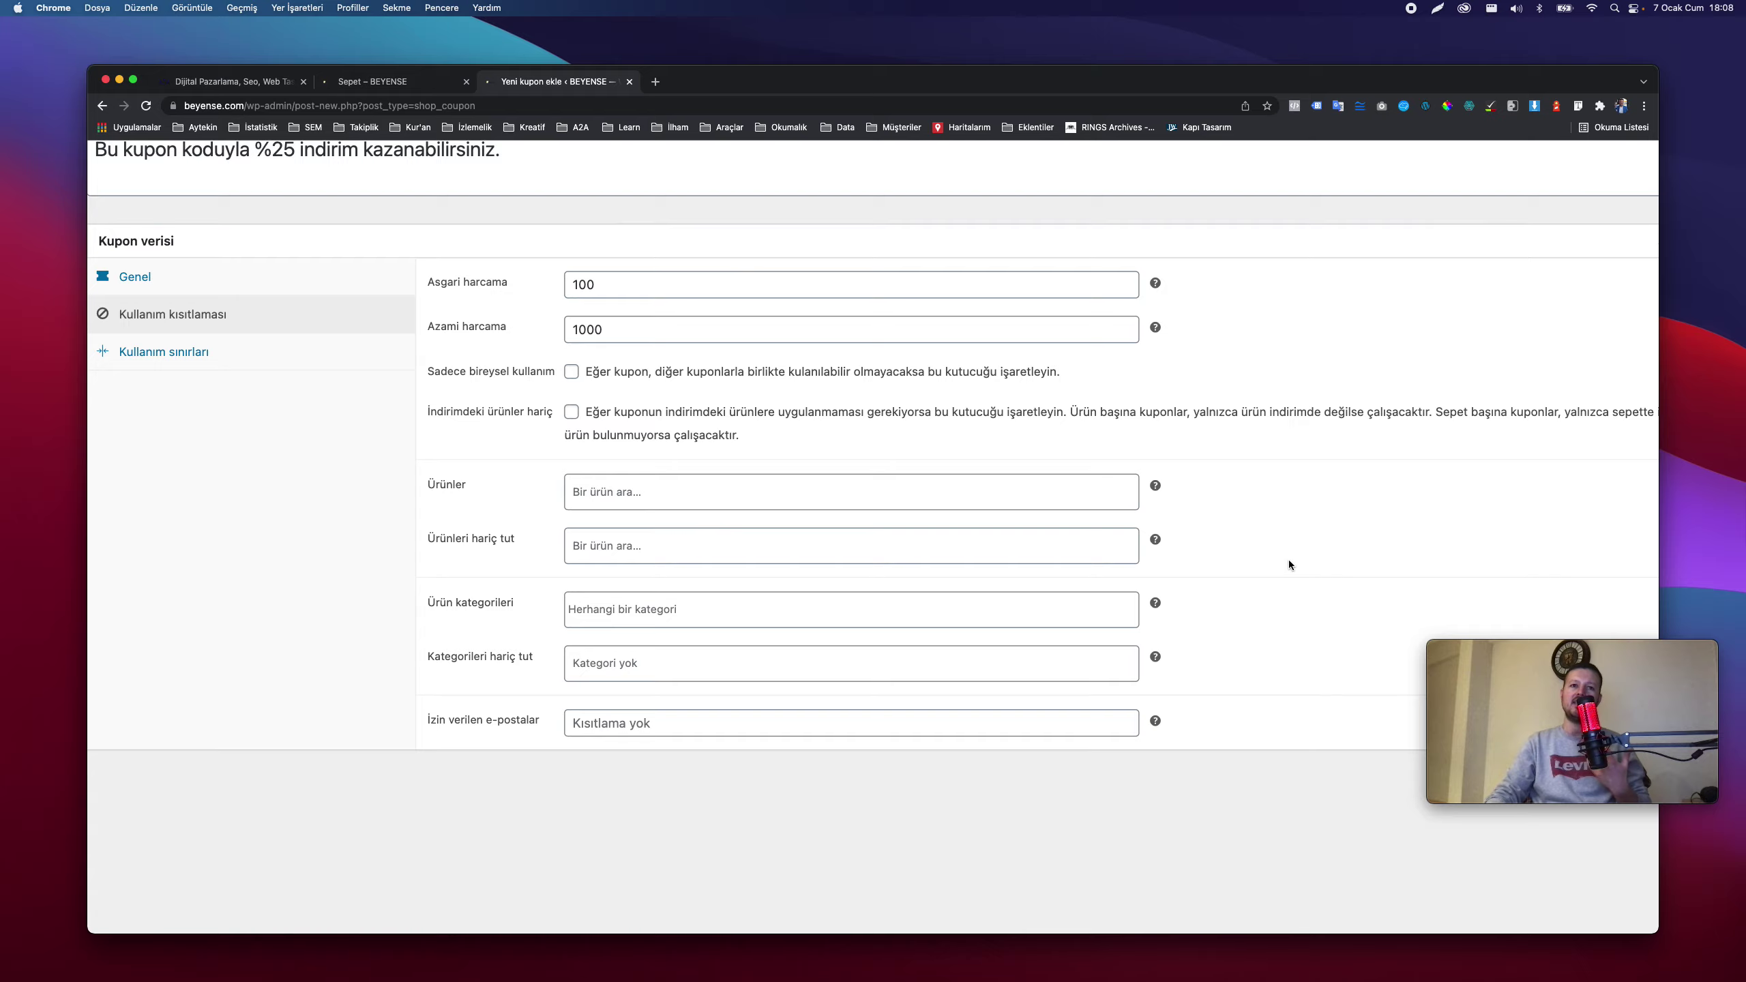
Publish the A2ADİJİTAL coupon.
scroll(1288, 560, down, 5)
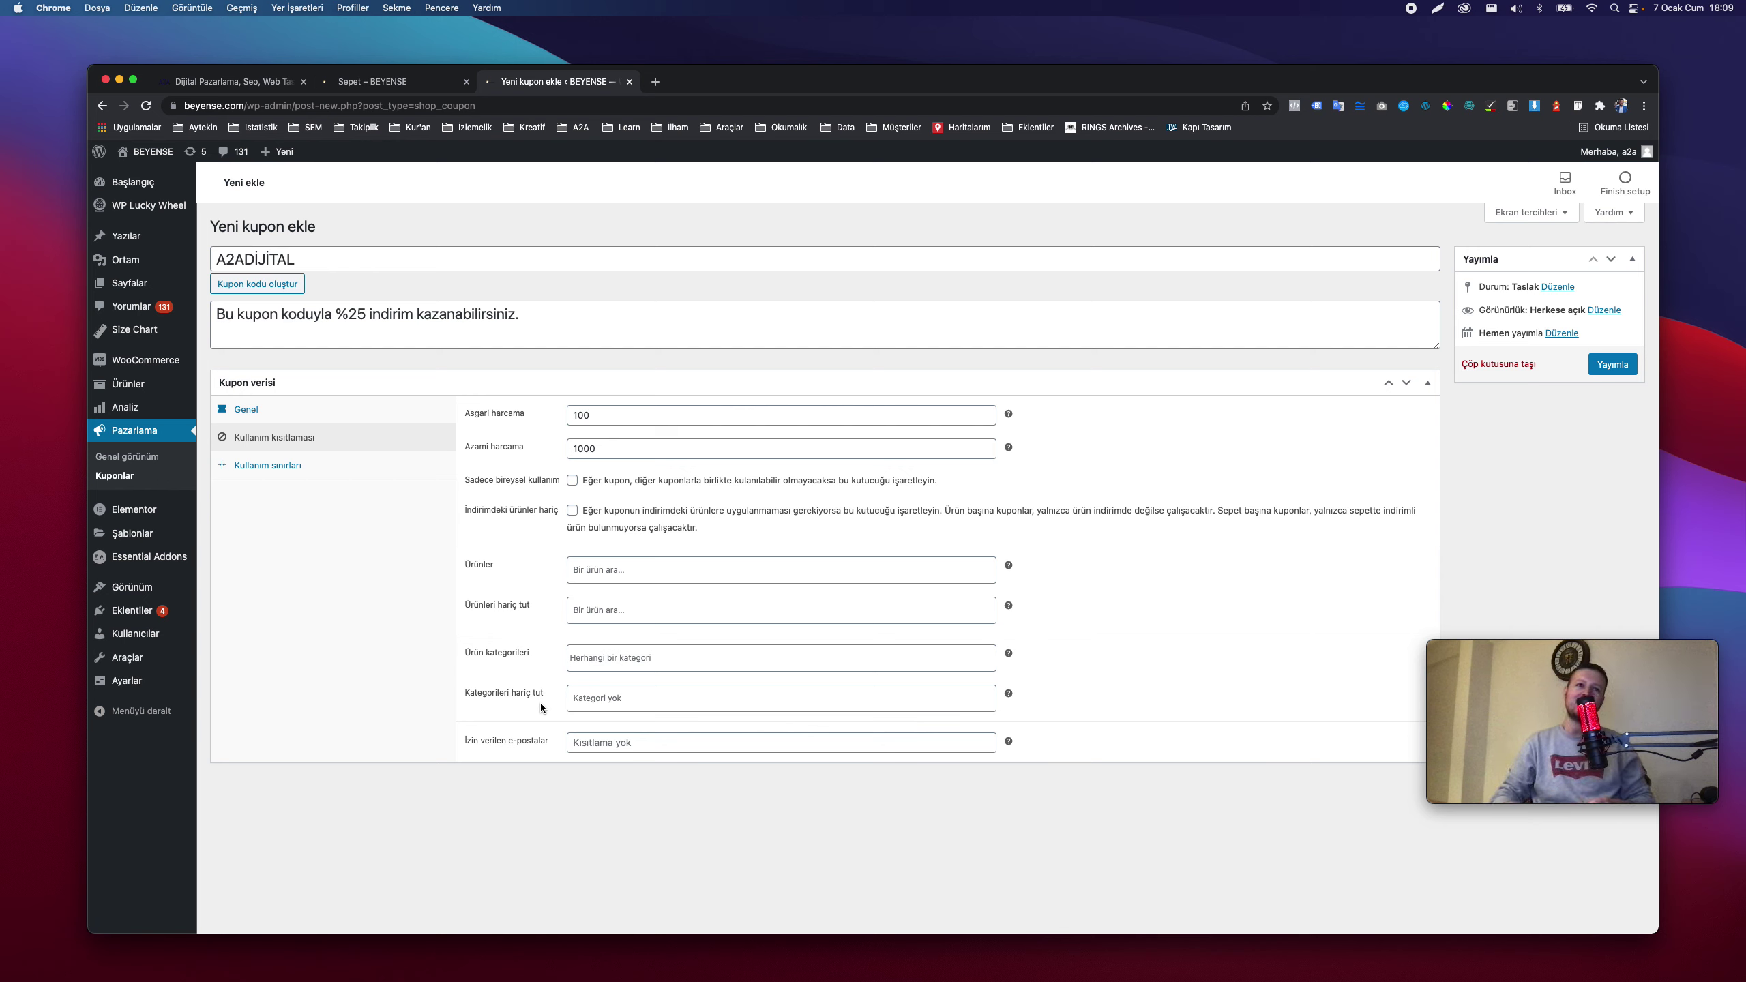
click(1610, 368)
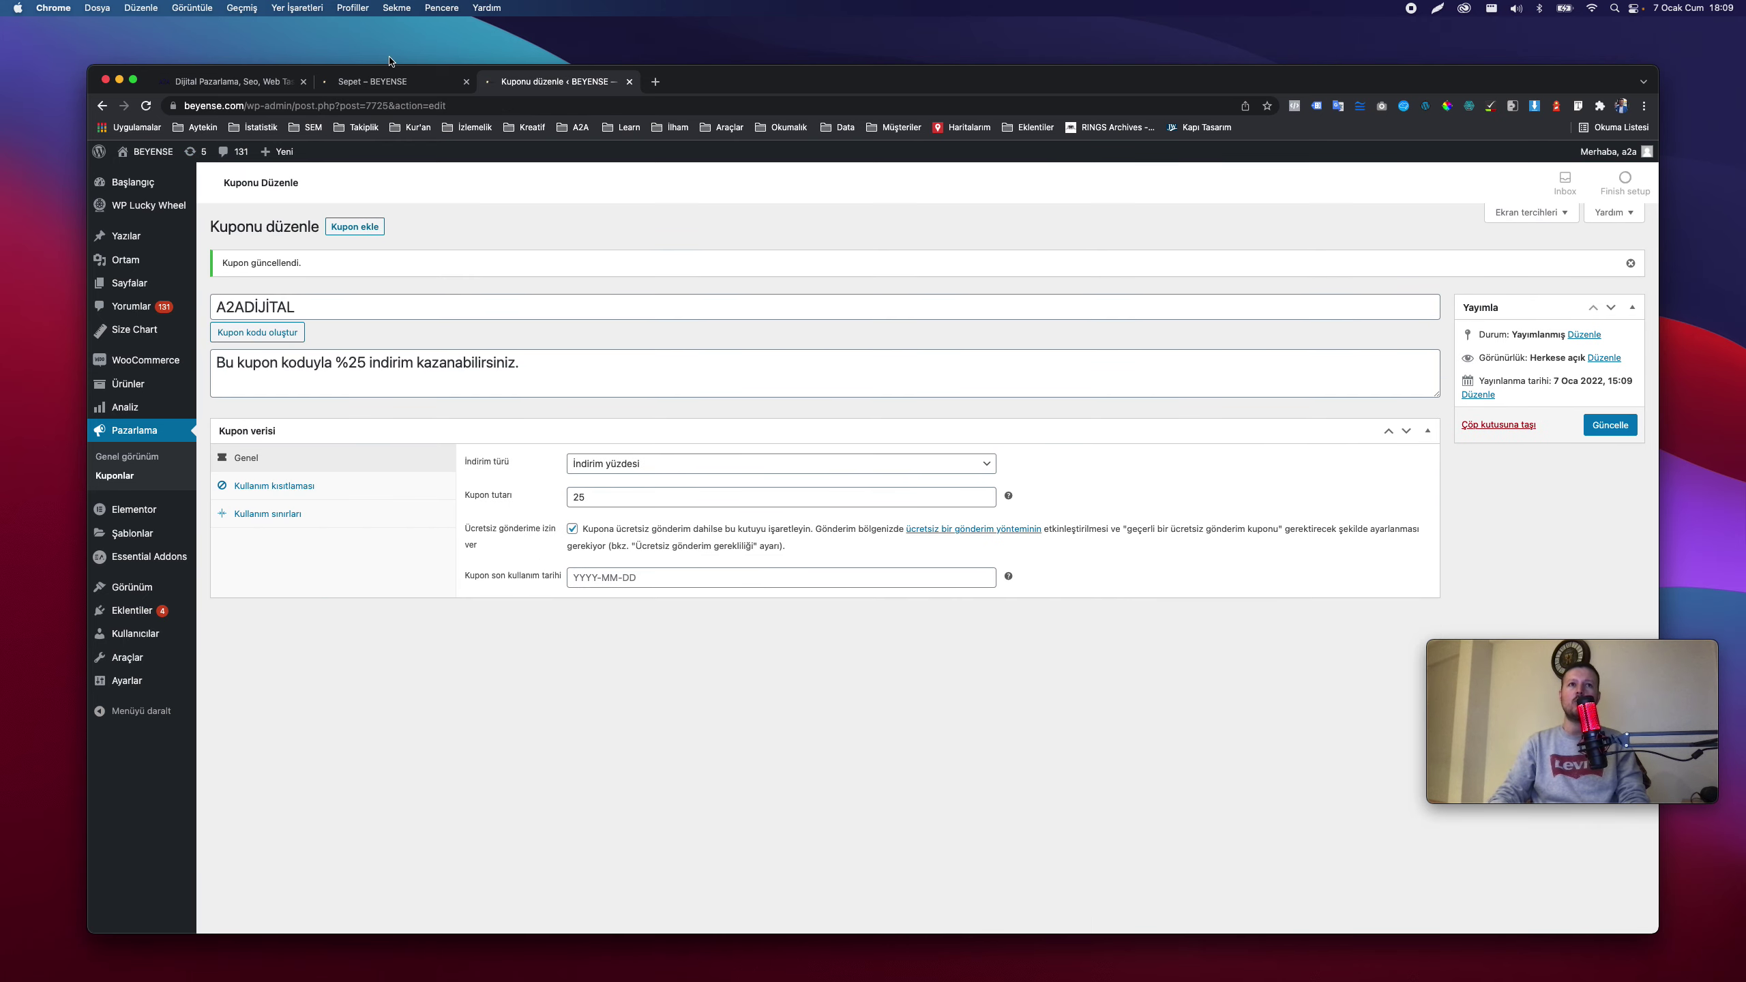
Apply the coupon code A2ADİJİTAL to the order on the store's cart page.
click(380, 81)
key(super+0)
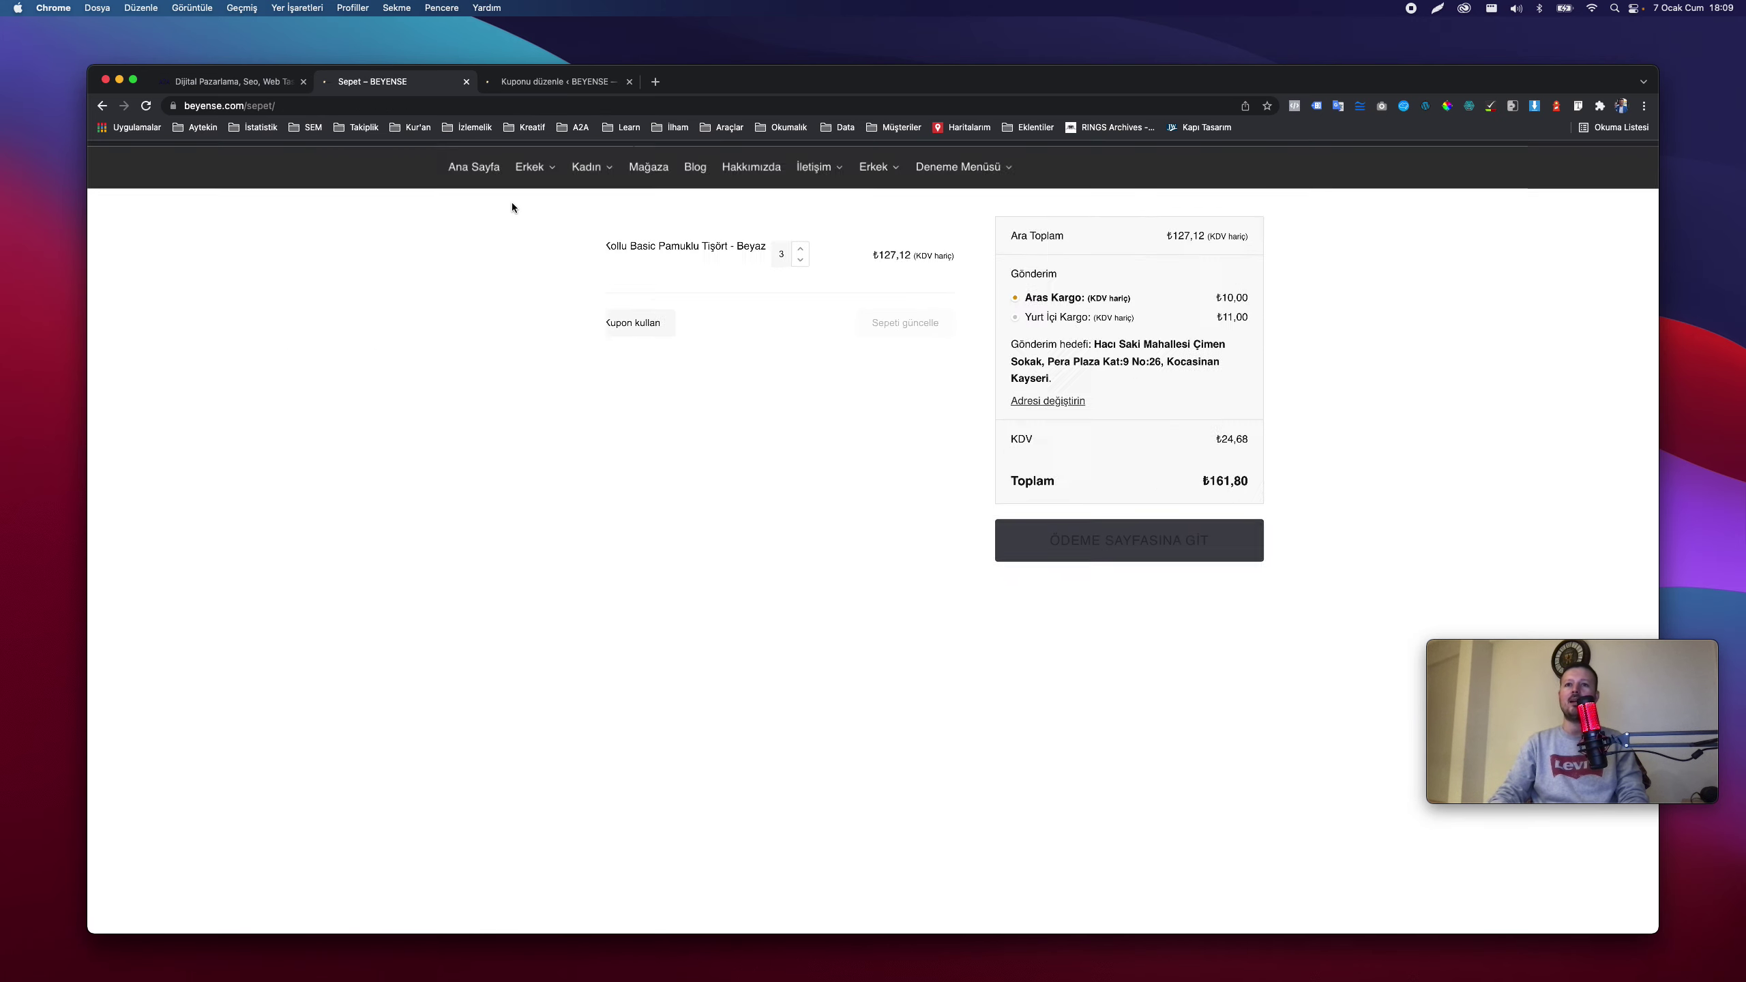
click(553, 548)
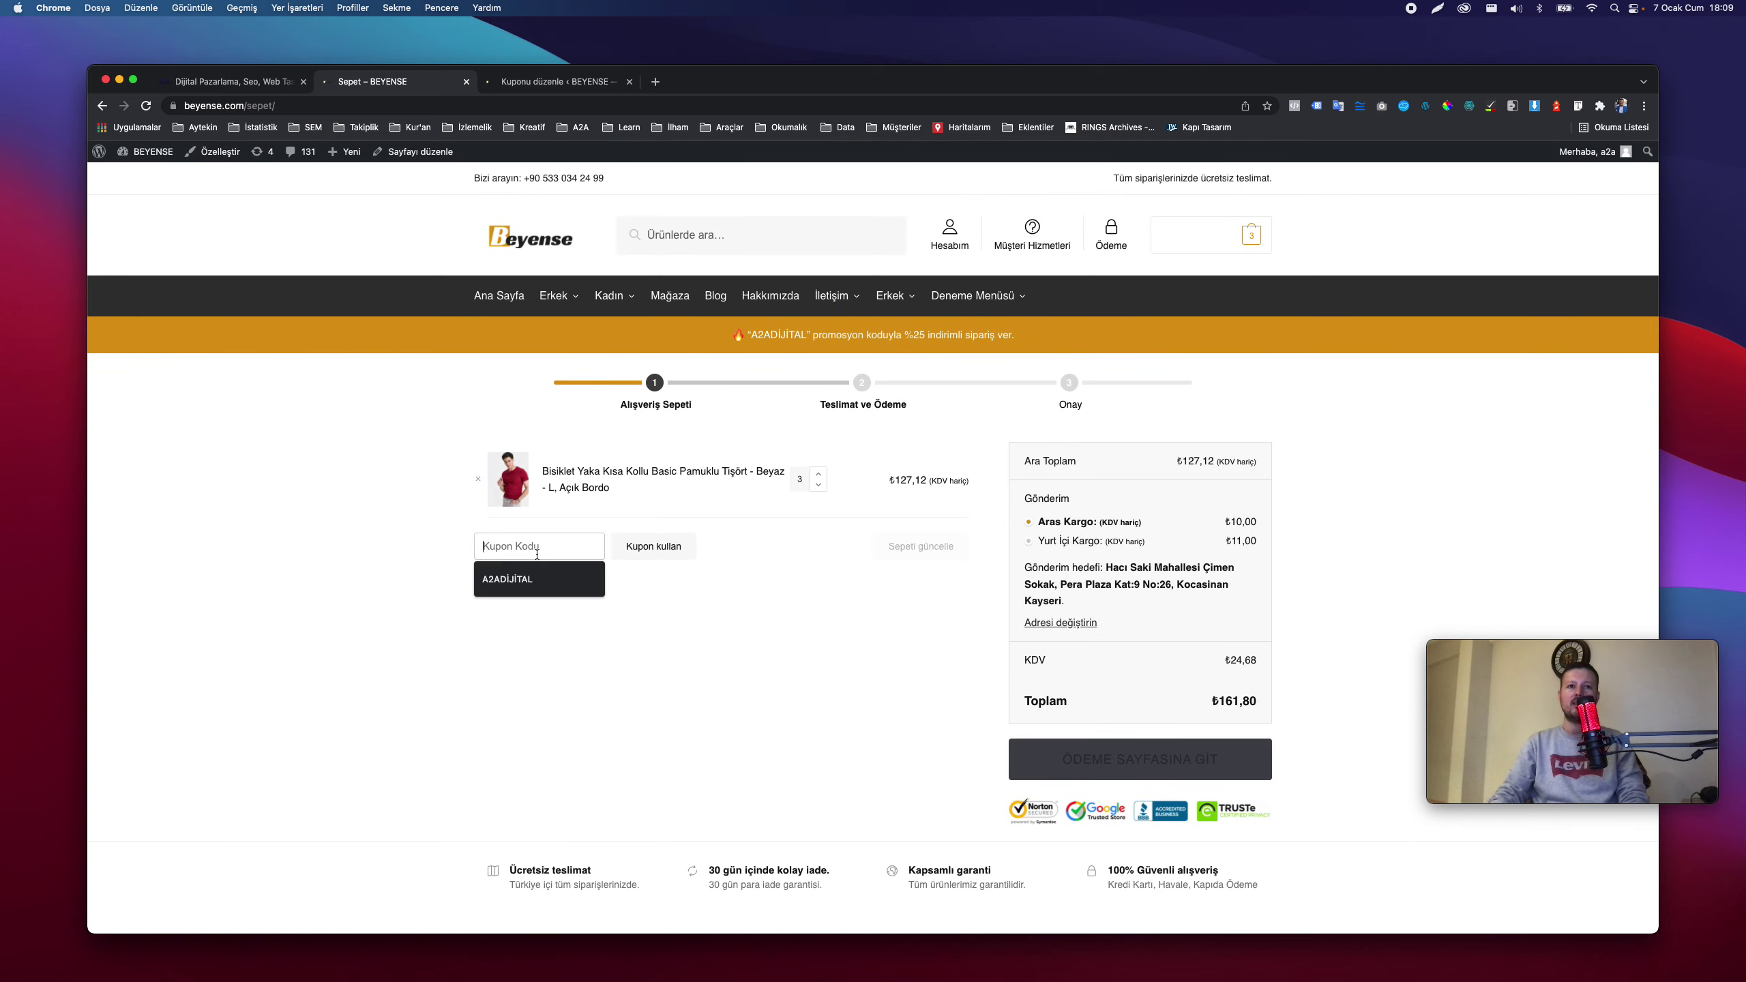
click(538, 580)
key(Return)
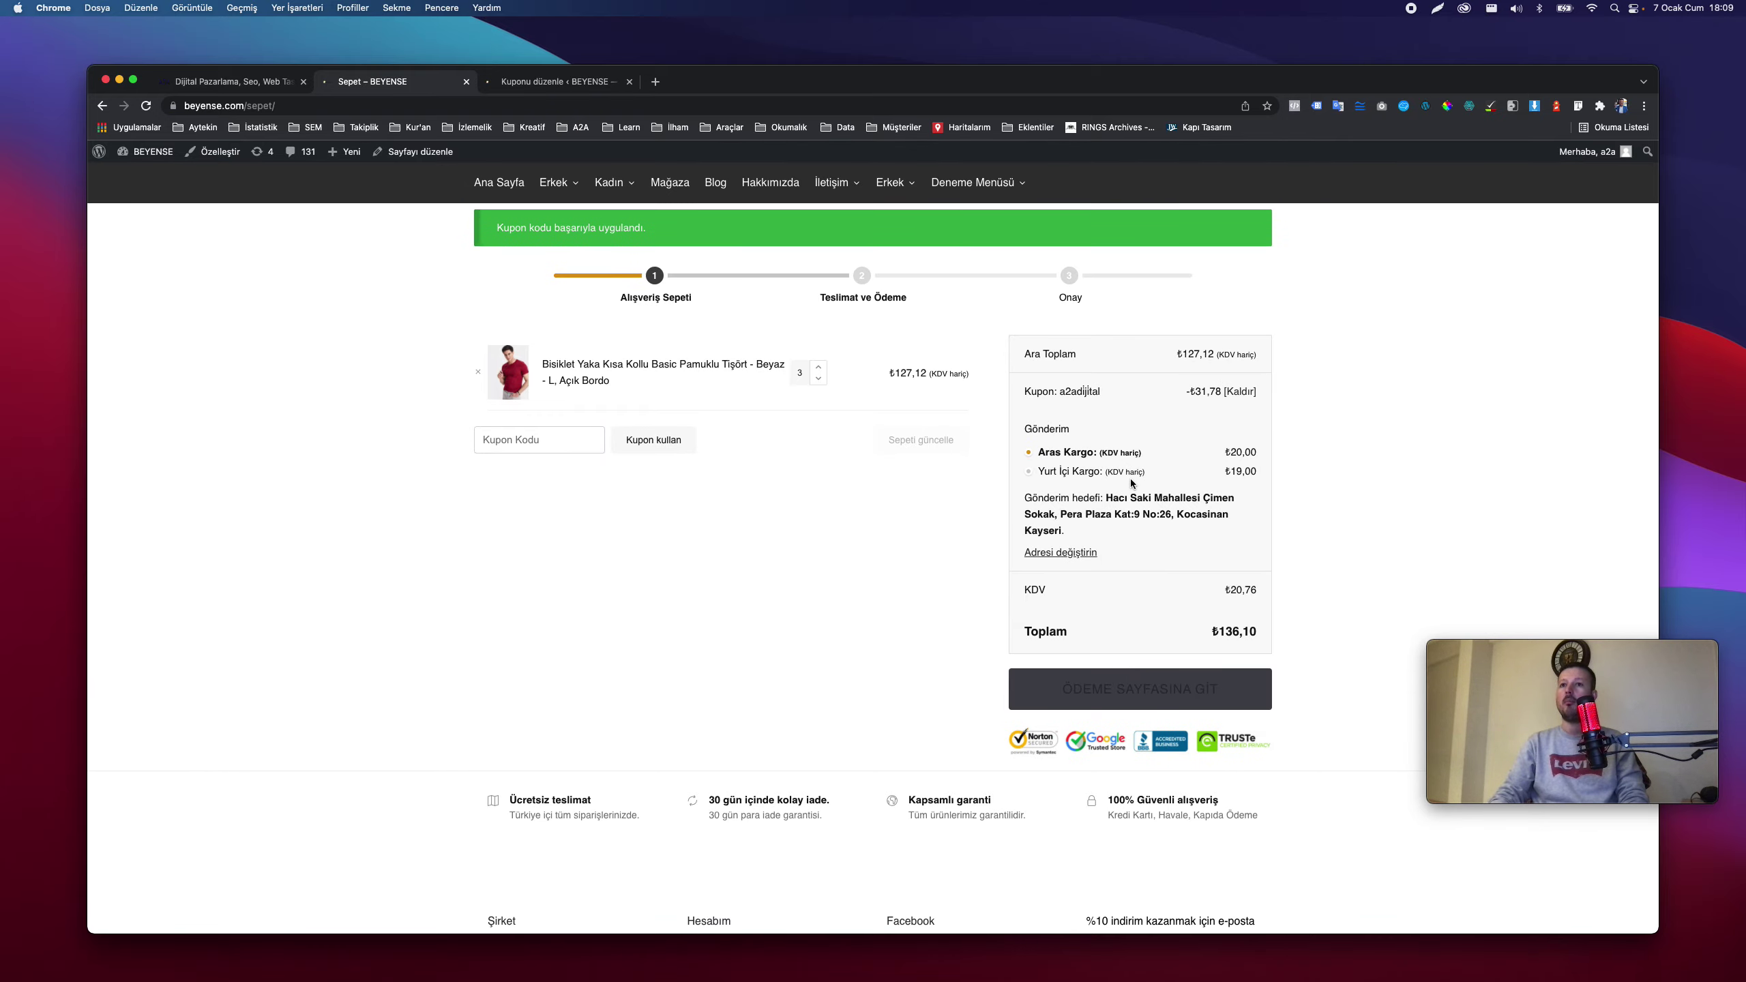
Examine the coupon discount and shipping charges in the cart's order summary.
scroll(1187, 402, up, 5)
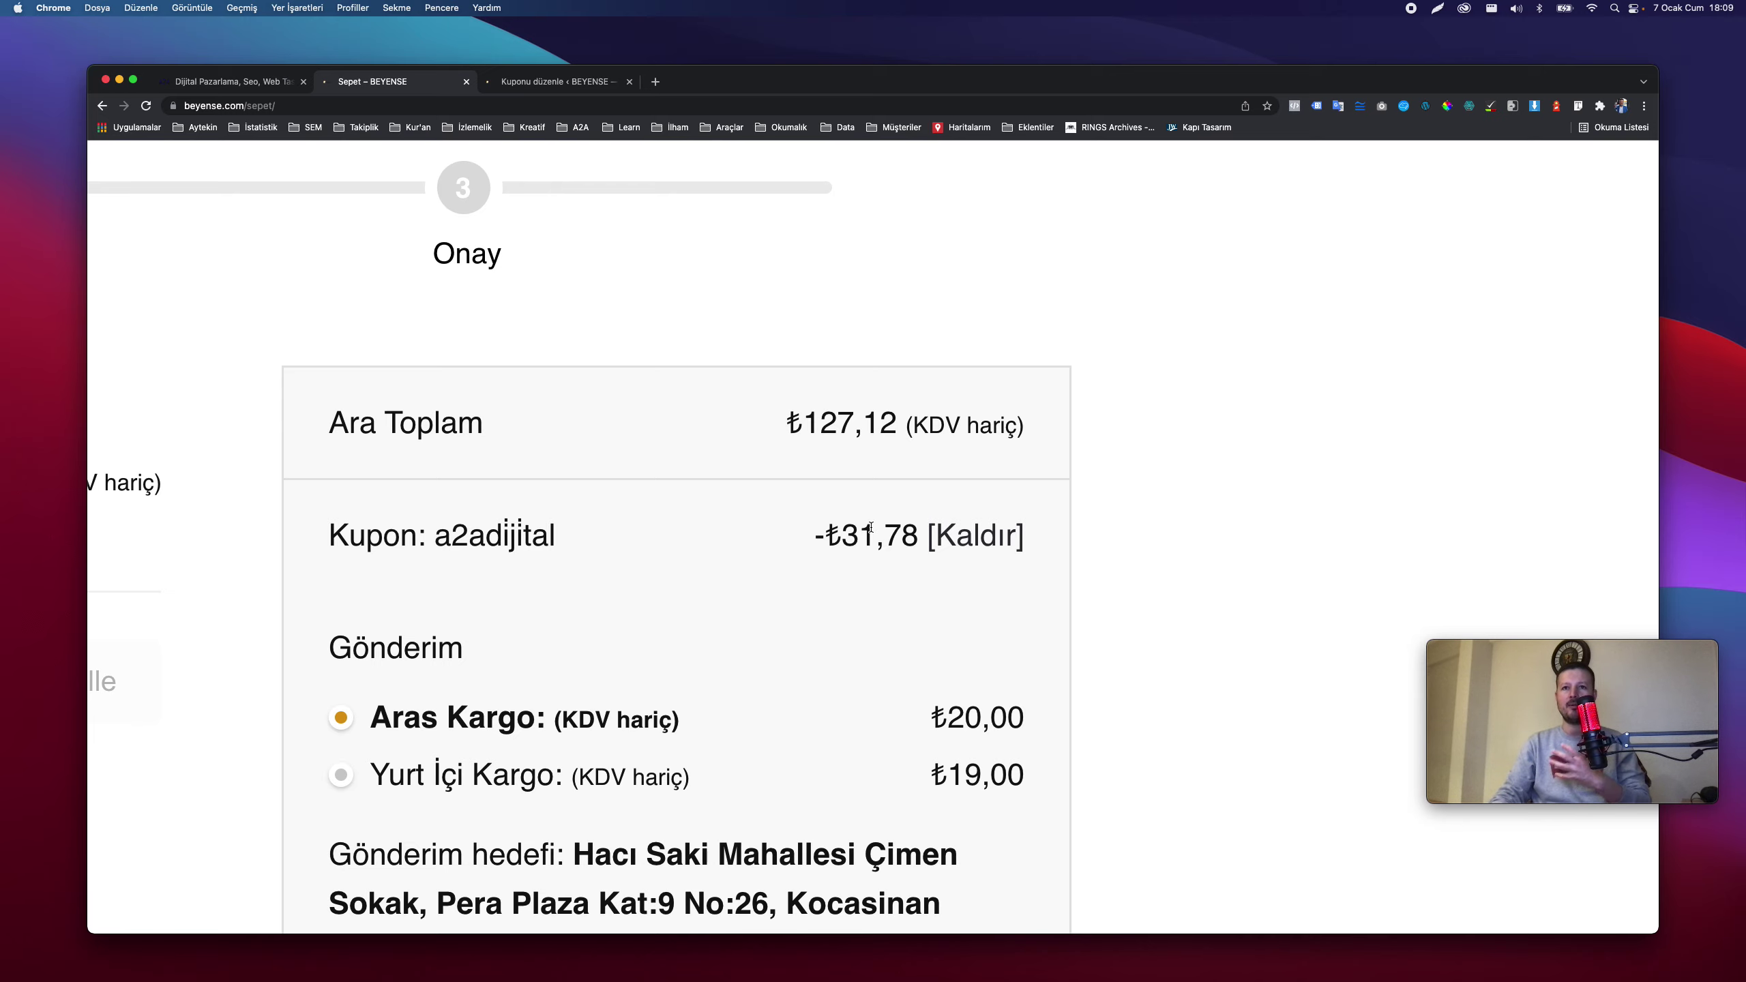
scroll(871, 527, down, 5)
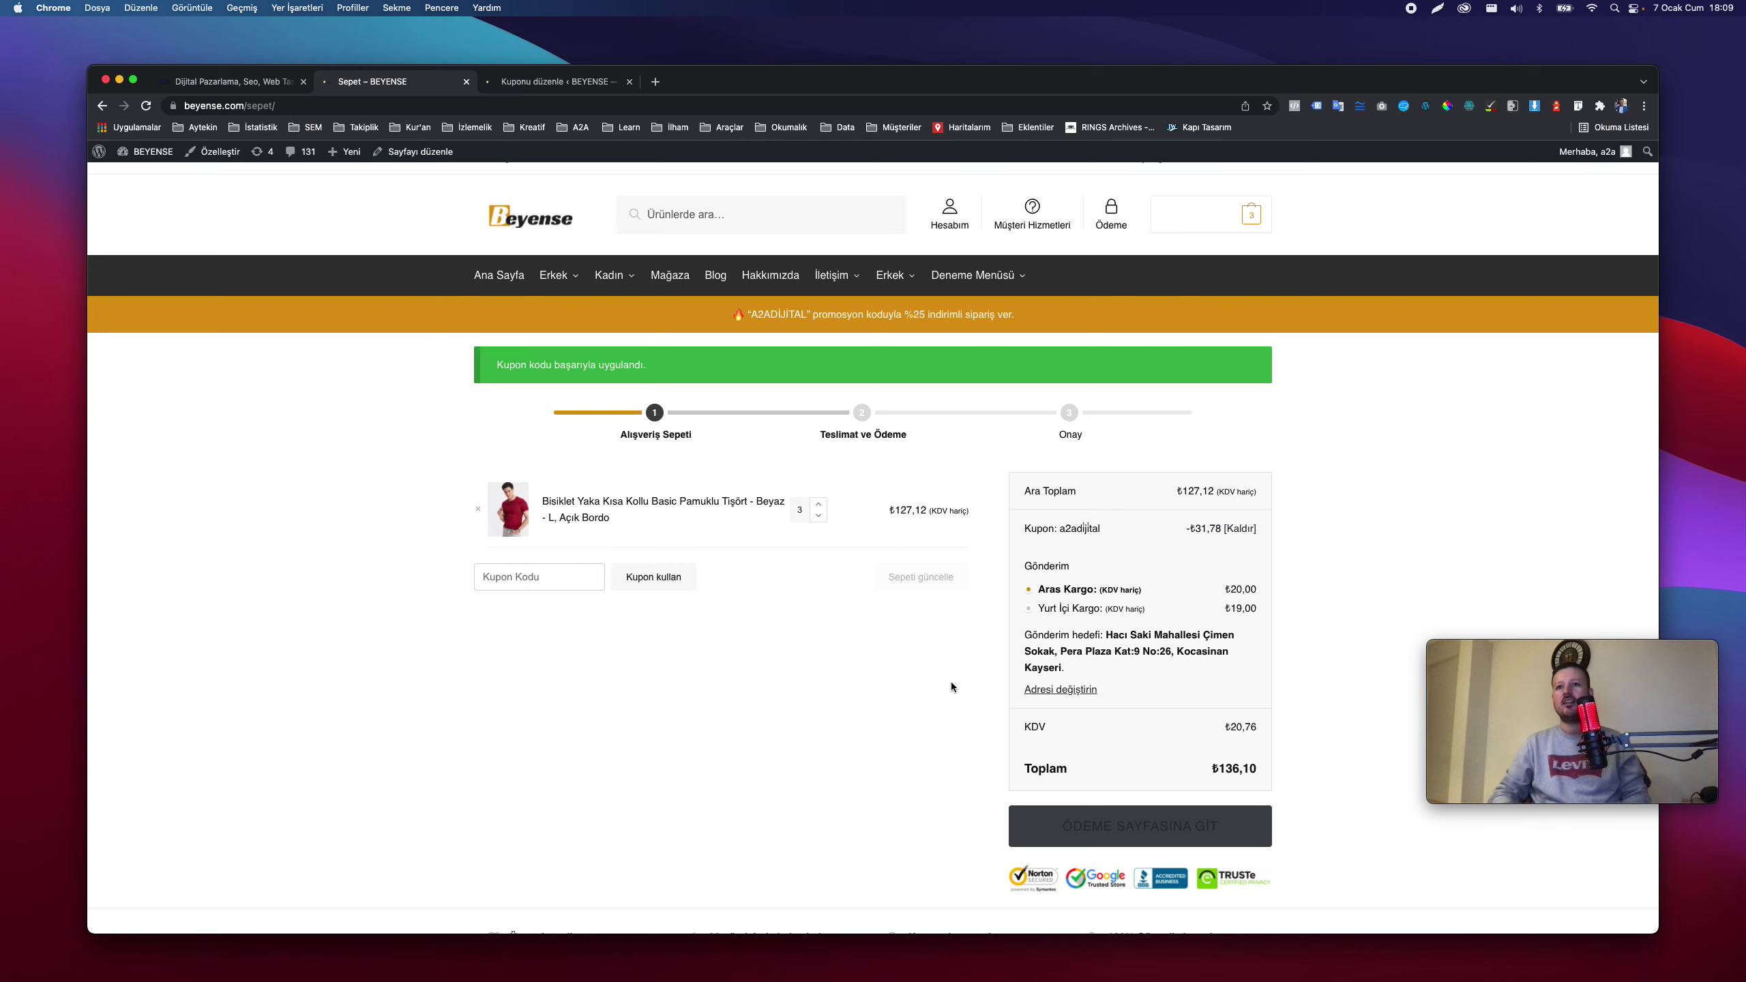
scroll(1212, 528, up, 5)
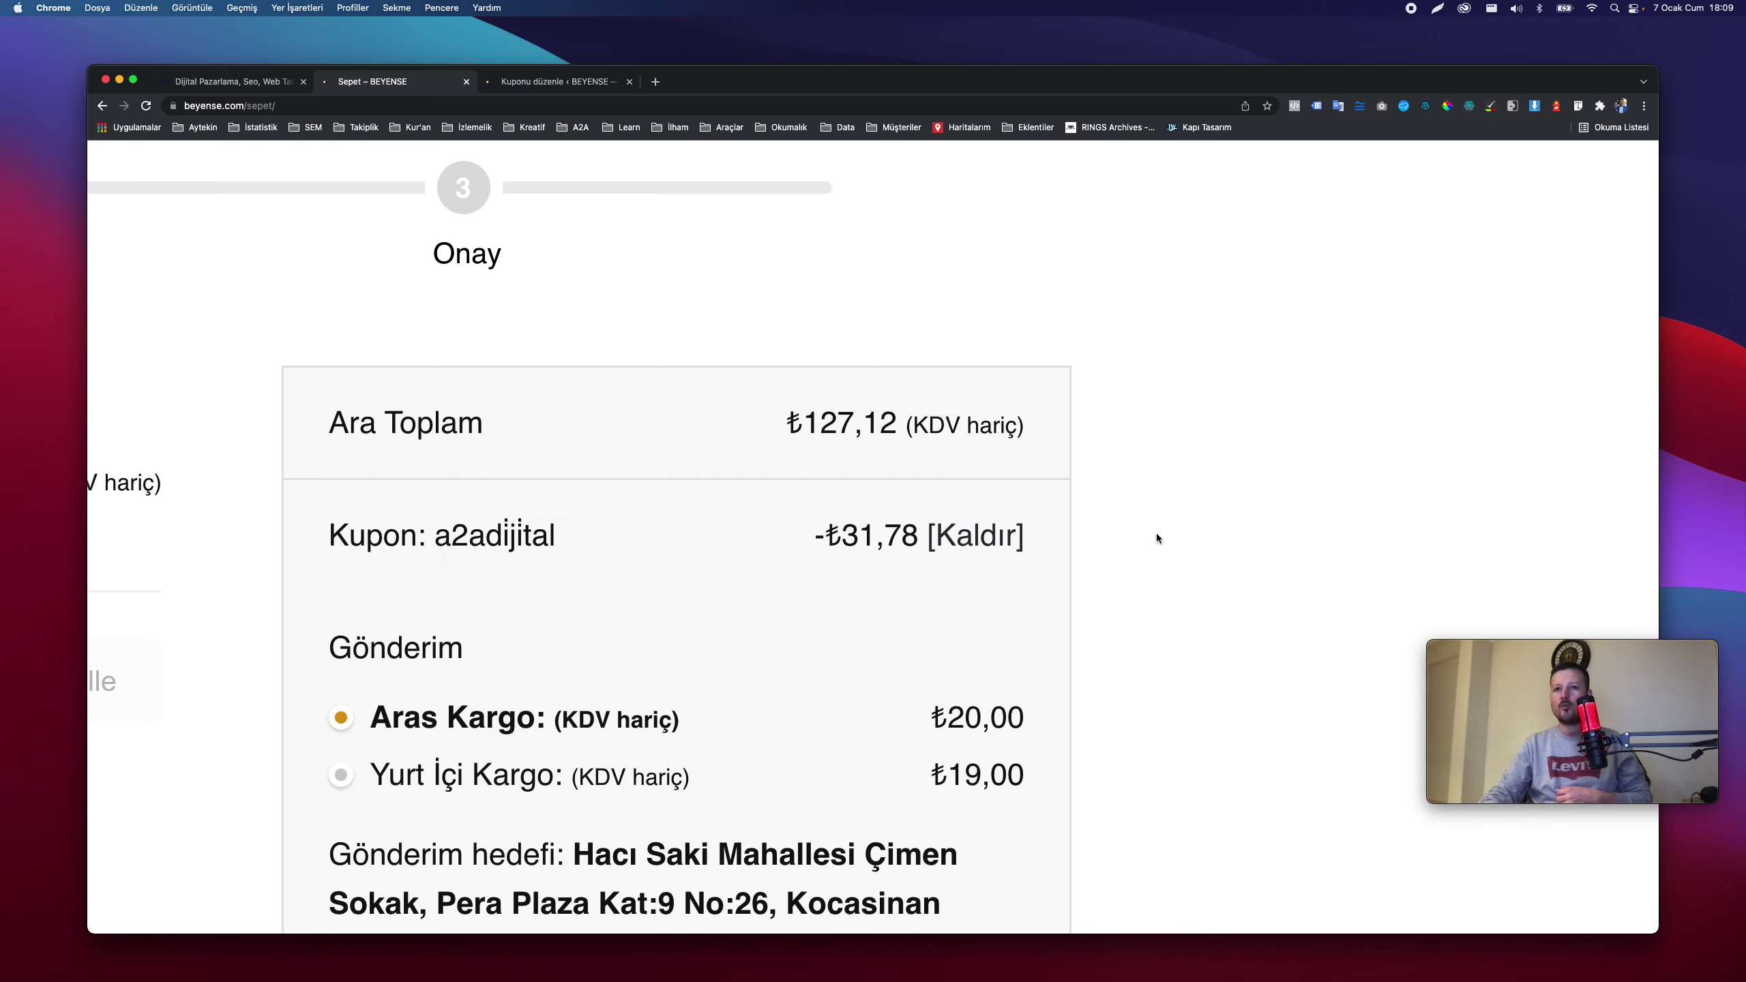
Remove the a2adijital coupon from the order and reduce the T-shirt quantity in the cart to 2.
click(974, 421)
scroll(1236, 490, down, 2)
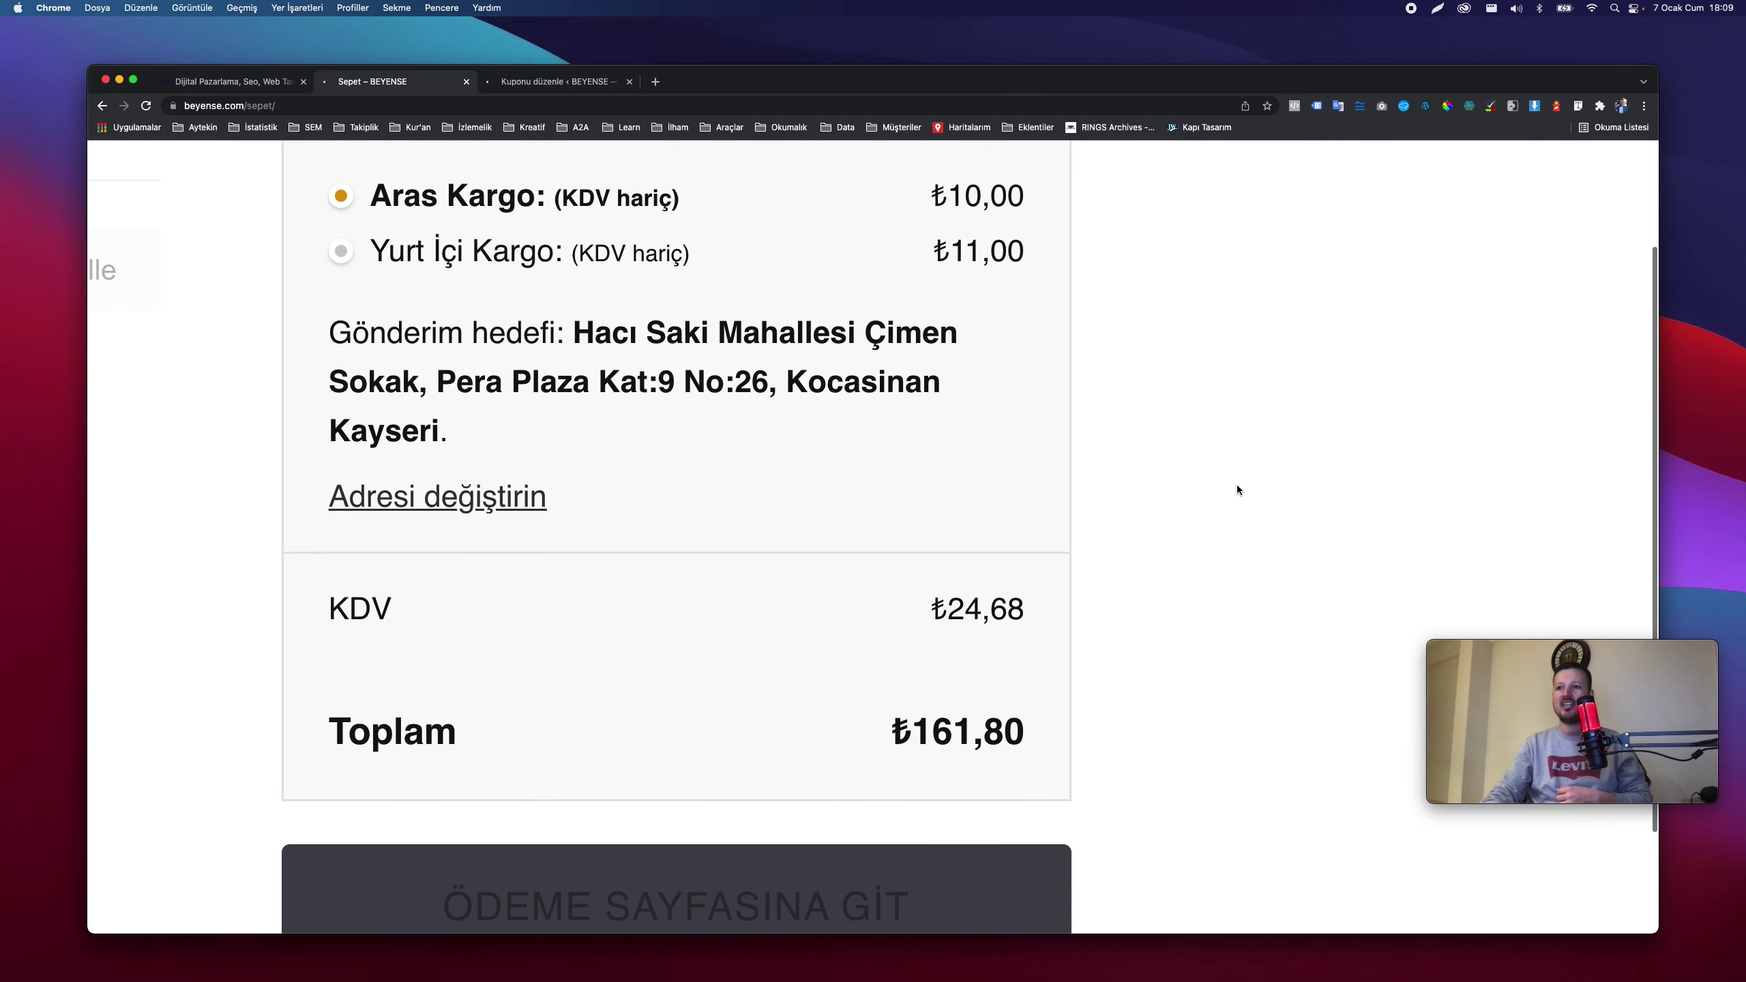
scroll(1236, 489, down, 5)
click(818, 352)
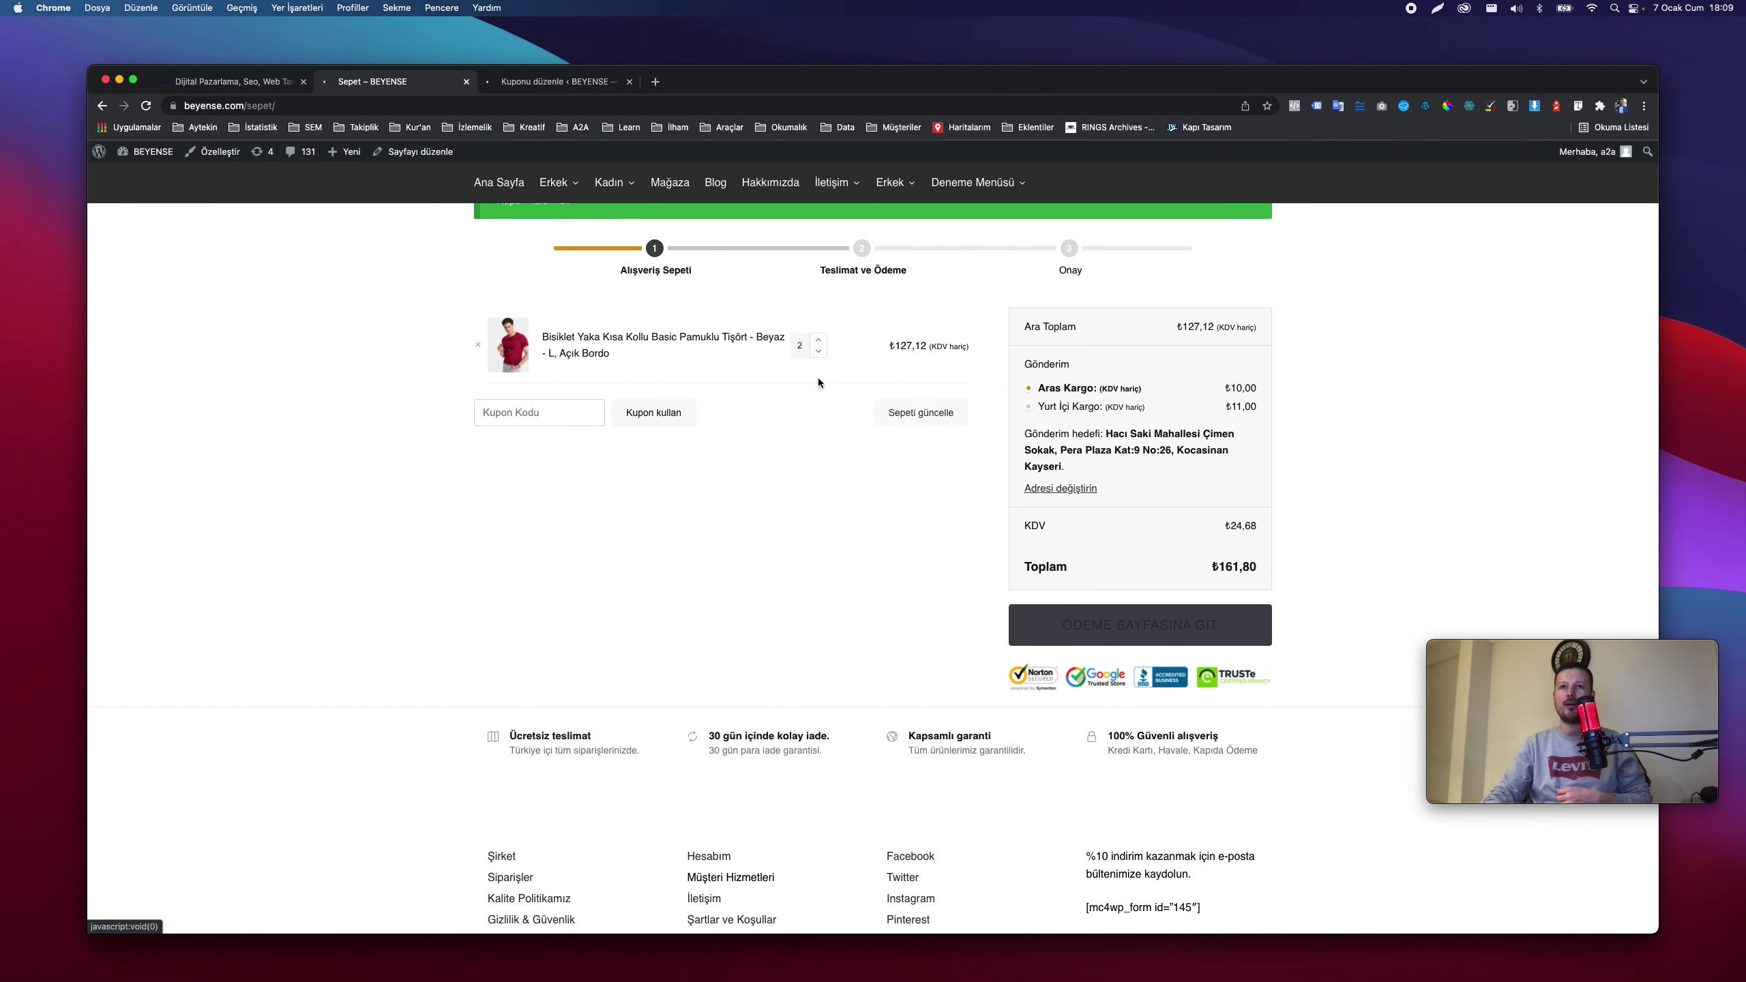
click(921, 412)
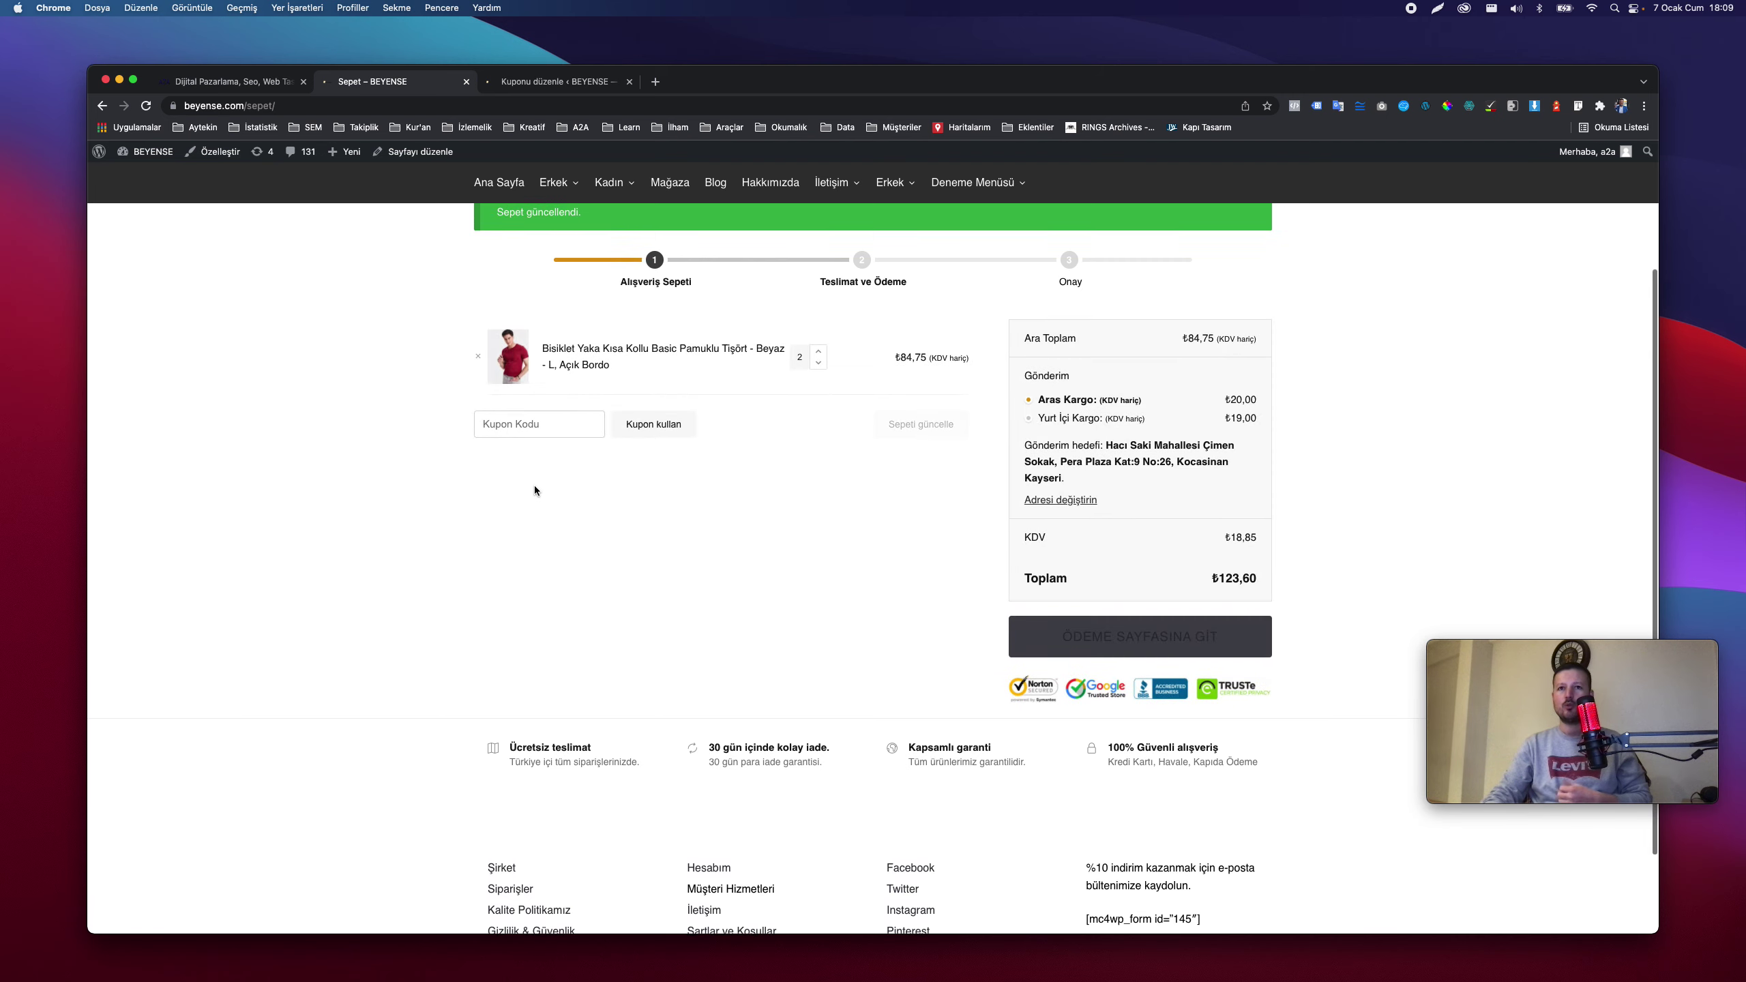
Try to apply the coupon code A2ADİJİTAL to the cart of two T-shirts and read the resulting notice.
click(510, 437)
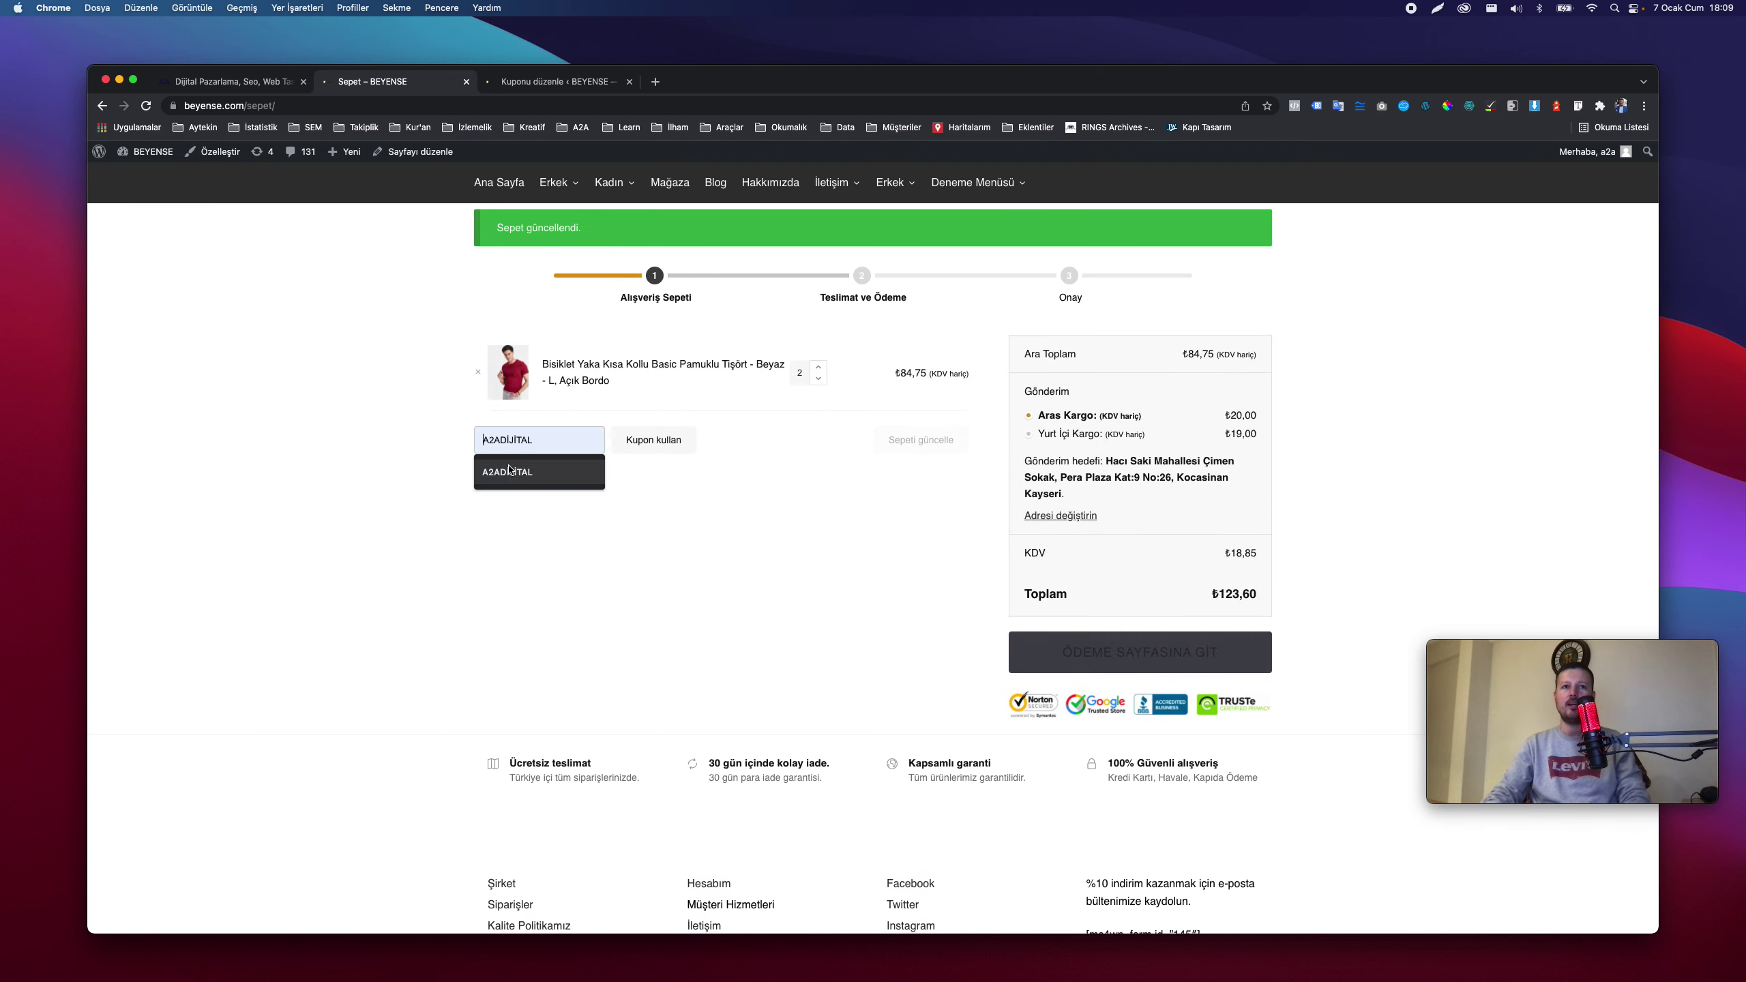
click(530, 470)
click(653, 439)
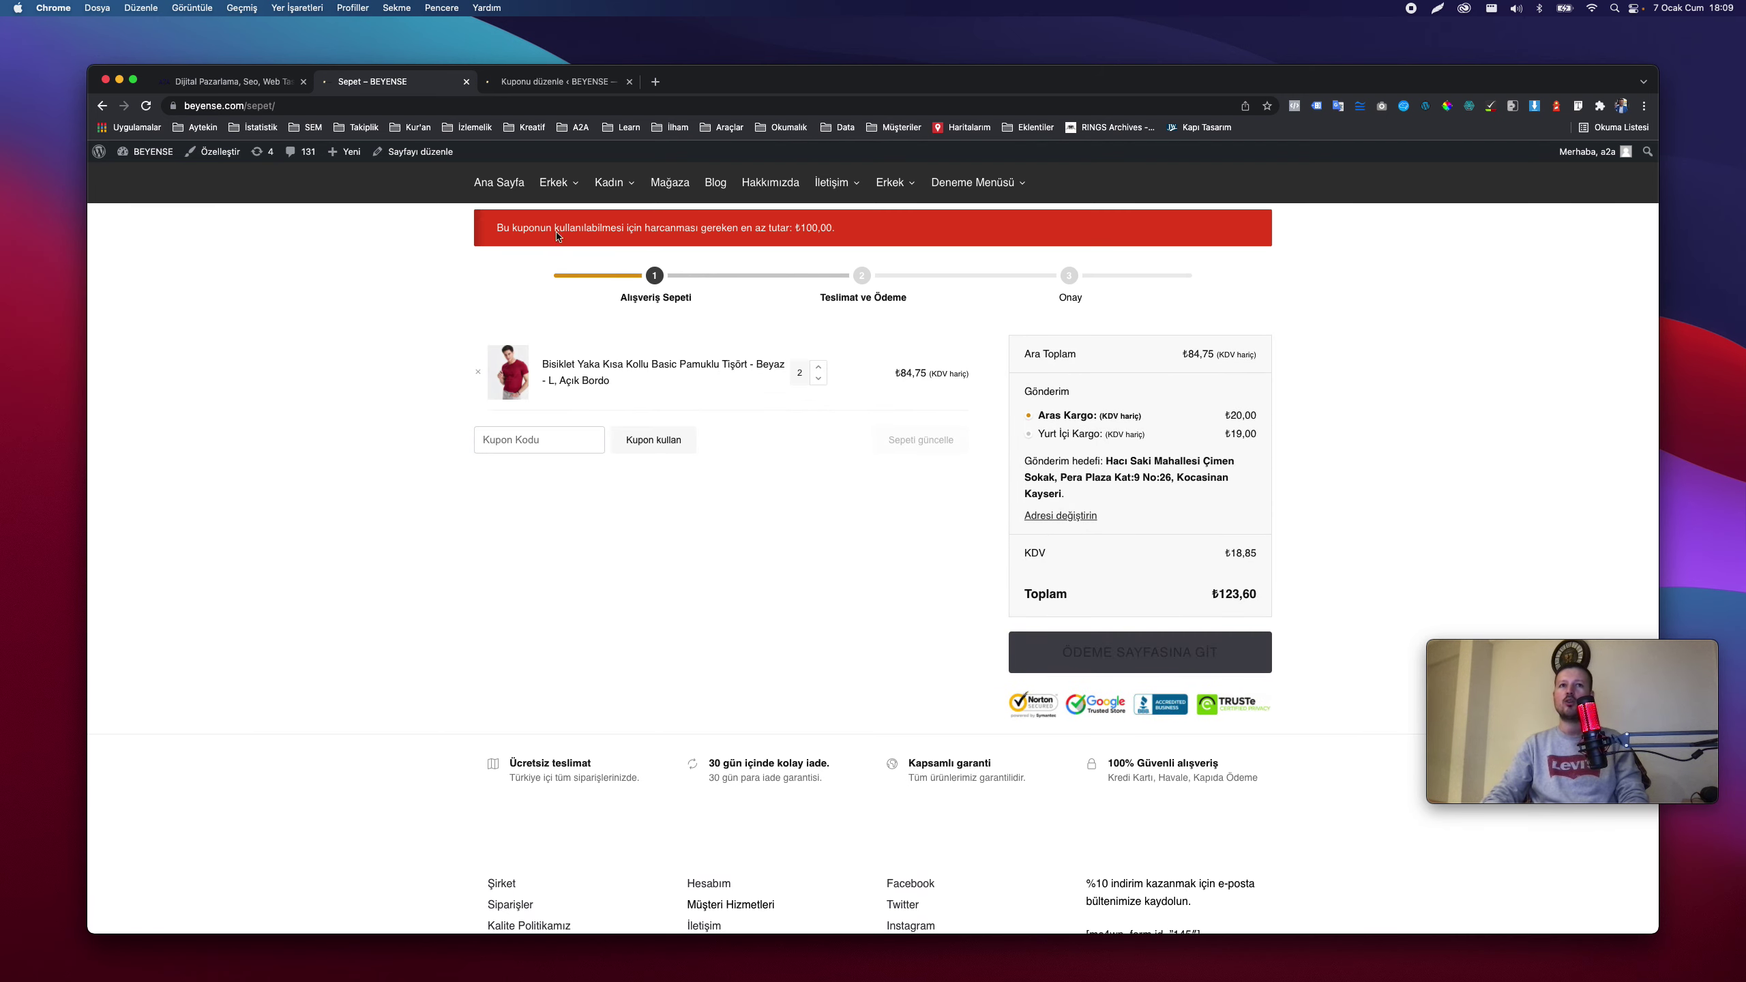
scroll(556, 236, up, 3)
scroll(505, 426, up, 5)
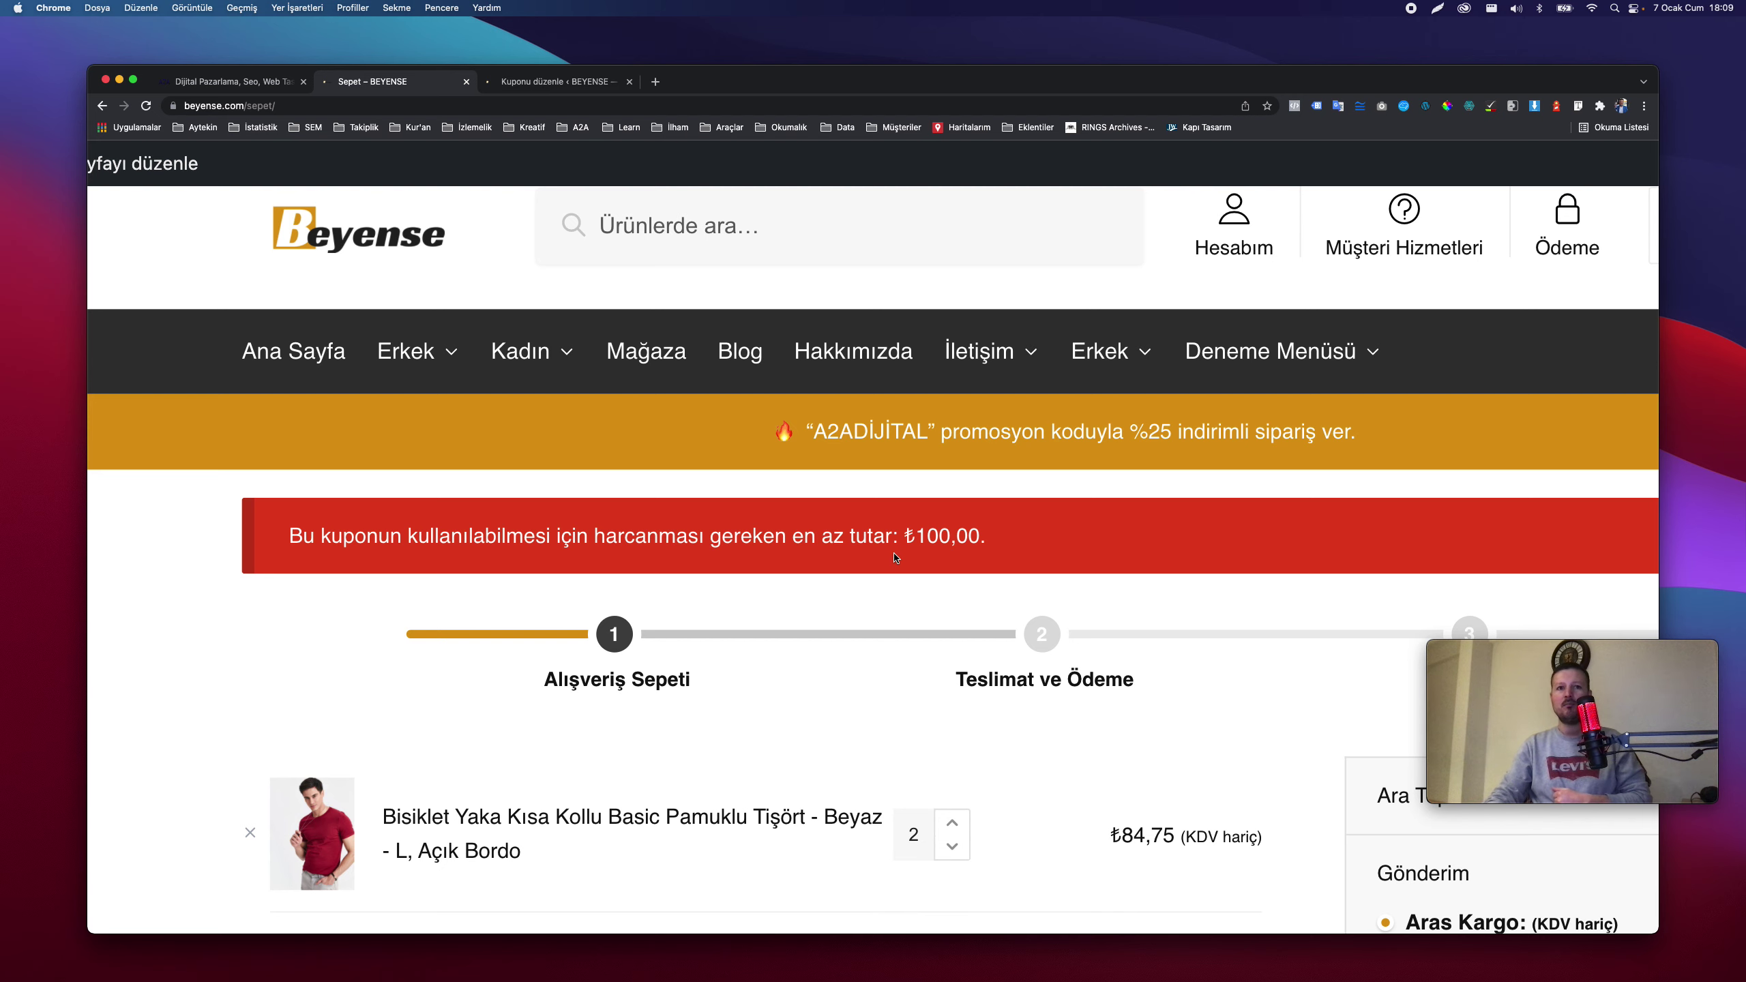
scroll(887, 555, down, 5)
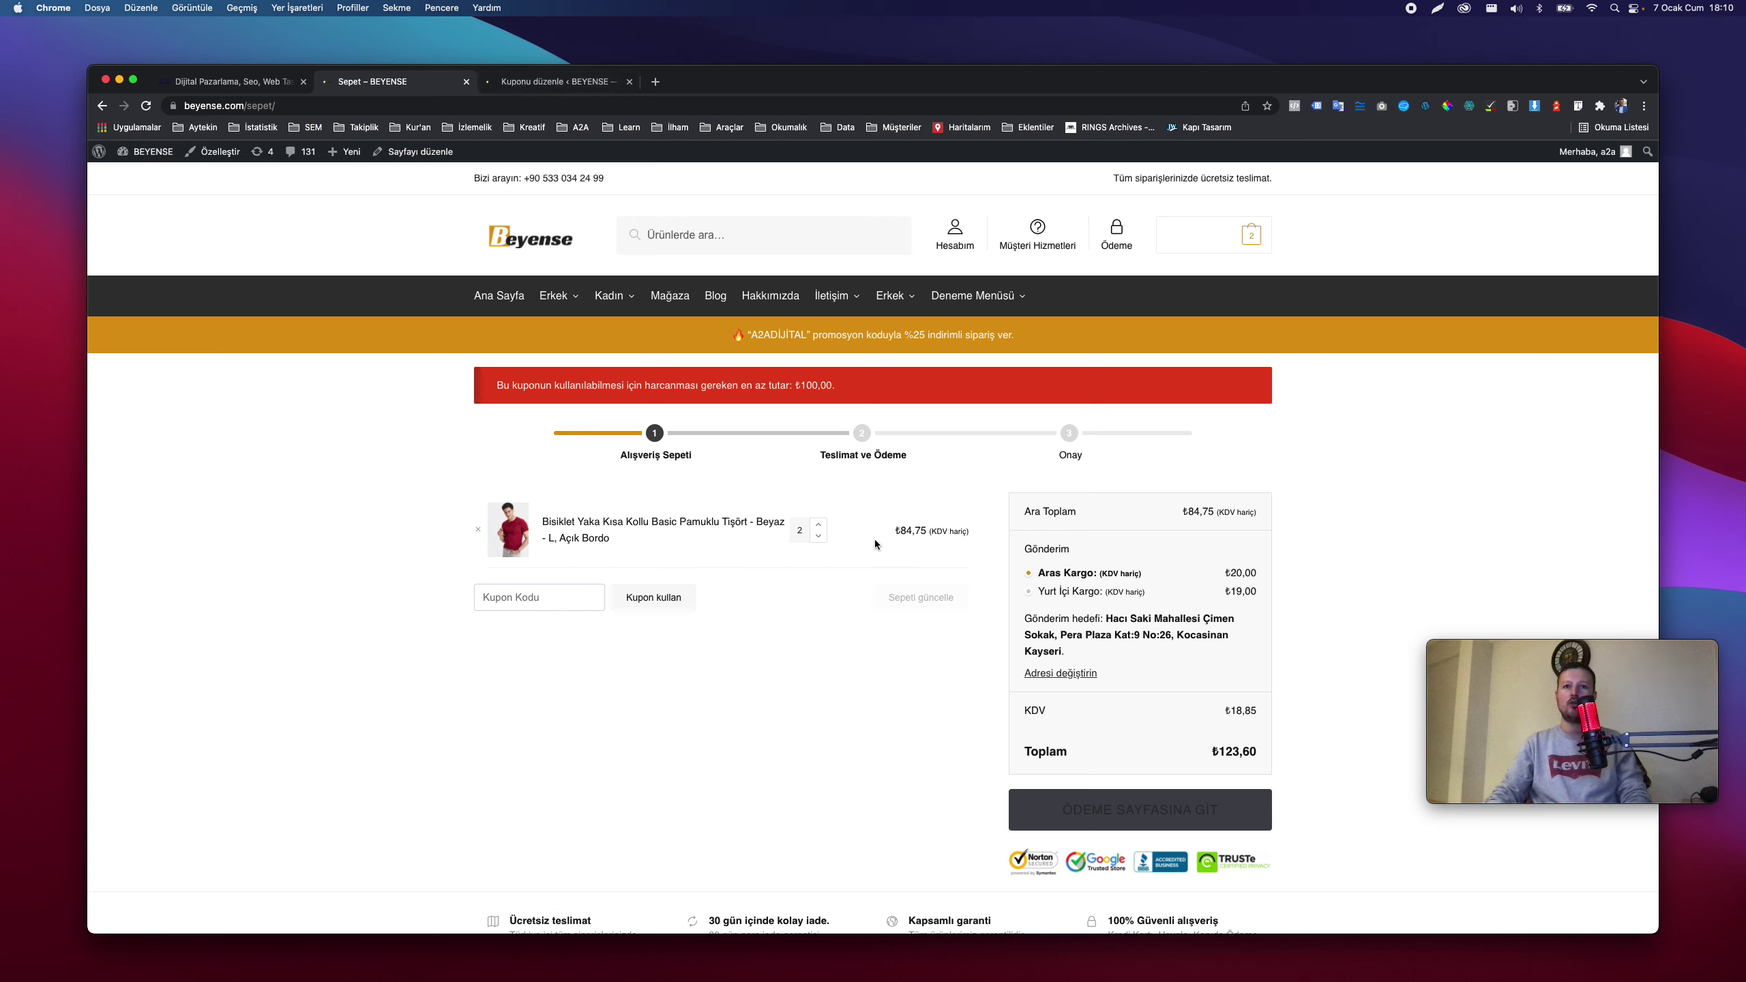
Raise the T-shirt quantity in the cart to 33 and update the cart.
click(819, 526)
click(819, 525)
click(819, 525)
click(819, 525)
click(819, 526)
click(819, 525)
click(819, 525)
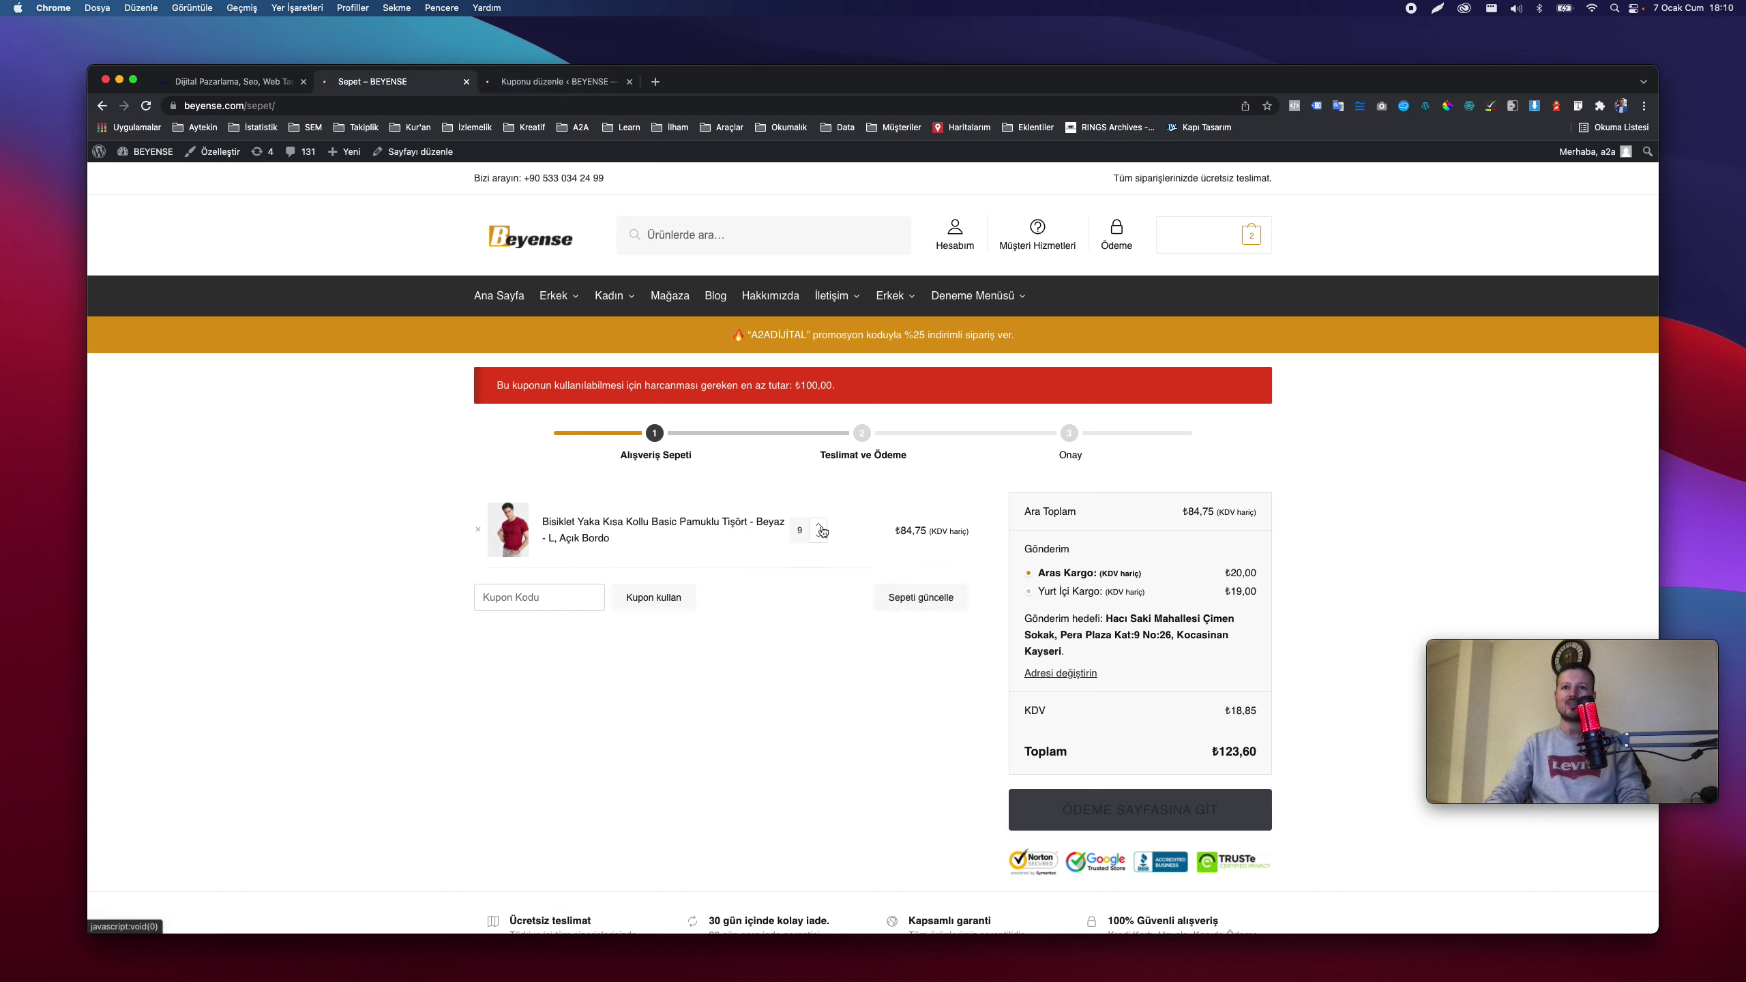
click(819, 525)
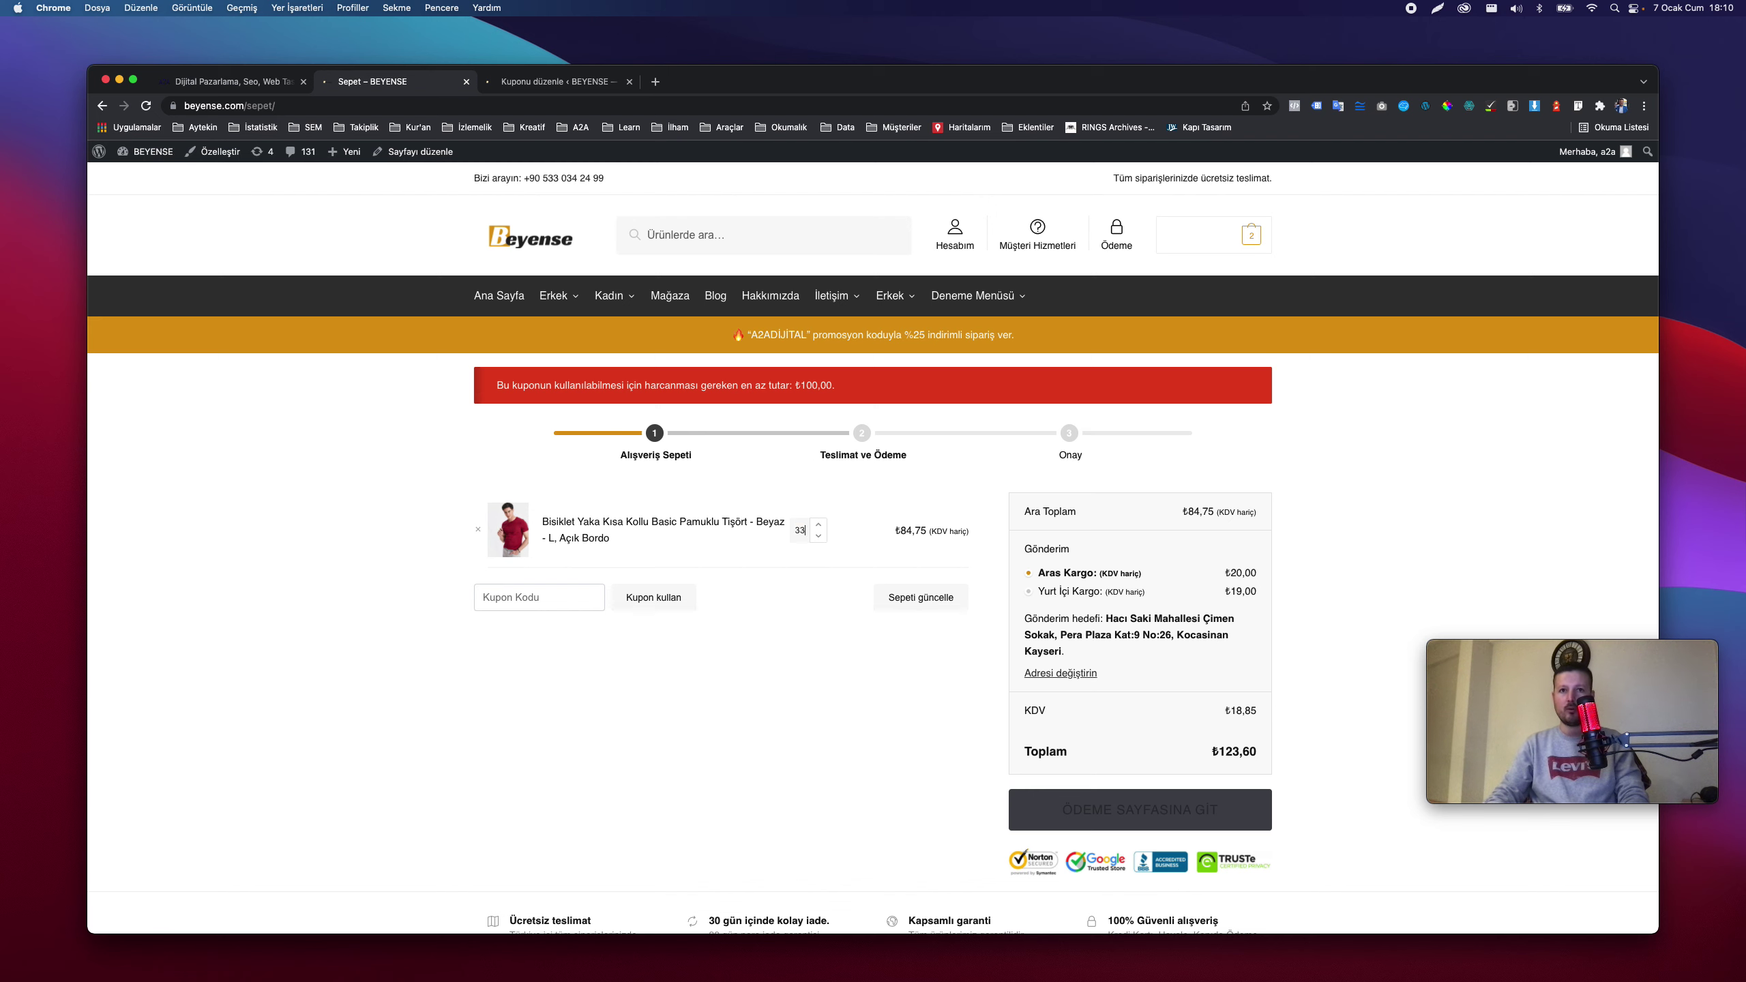
click(921, 597)
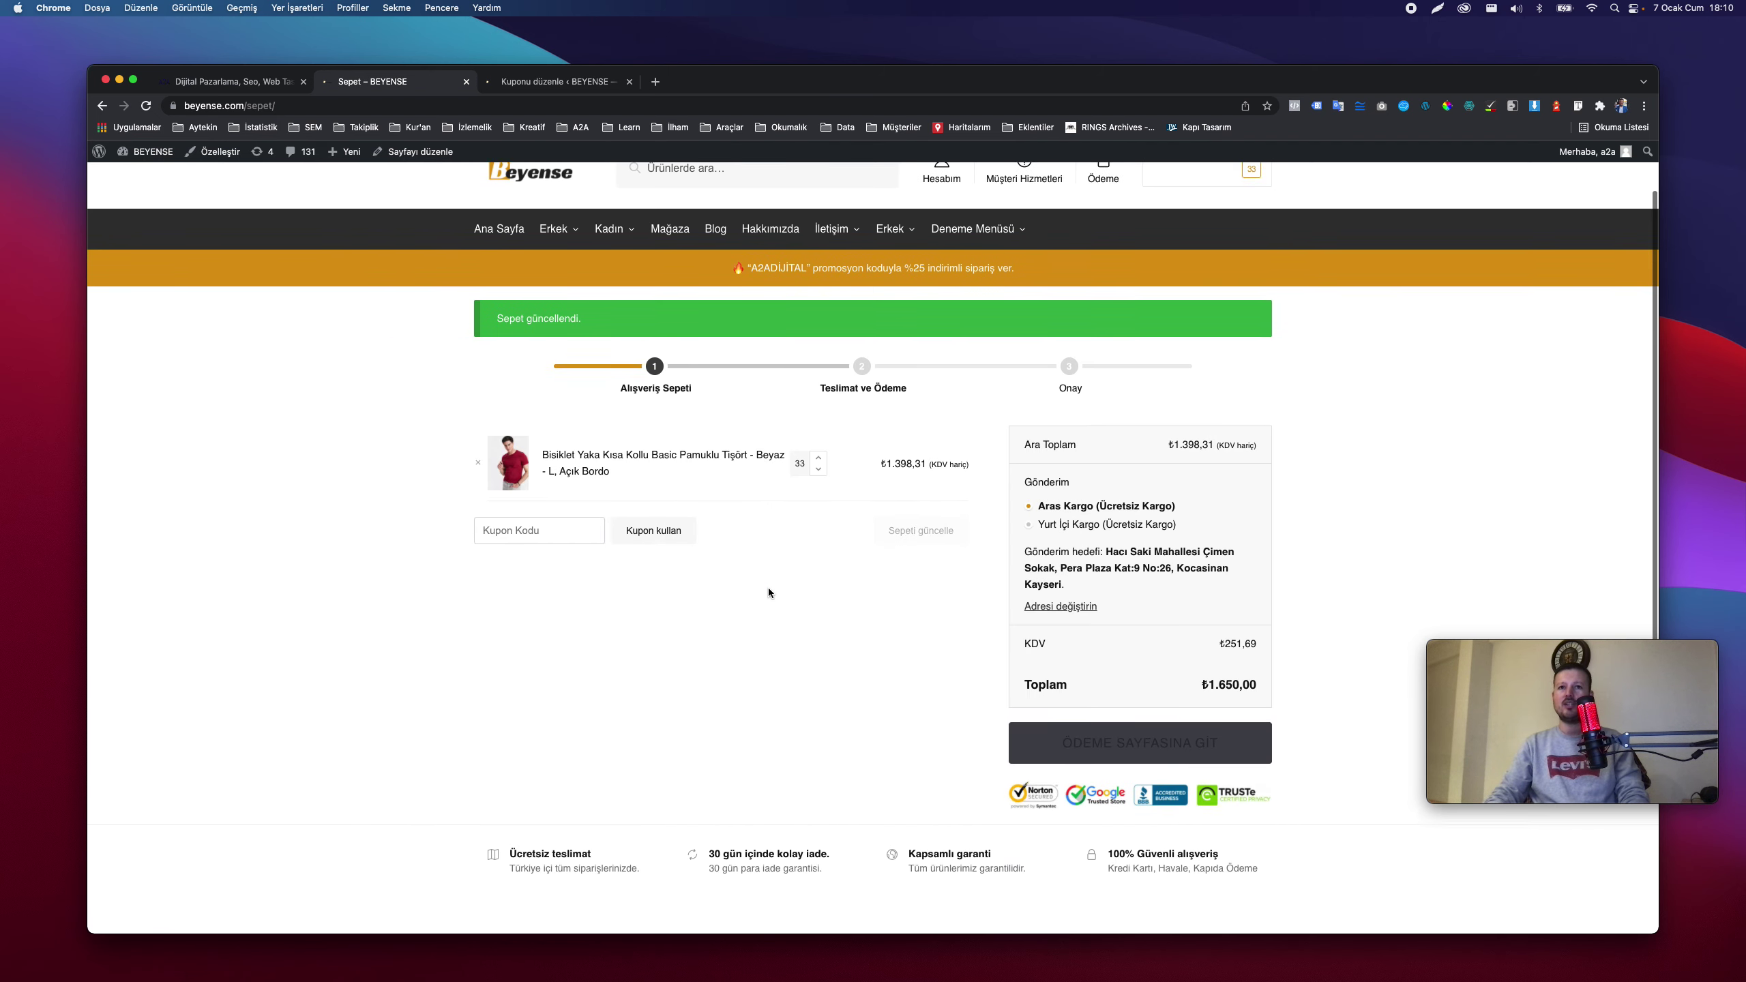
Try to apply the coupon code A2ADİJİTAL to the cart of 33 T-shirts and read the resulting notice.
click(530, 449)
click(524, 475)
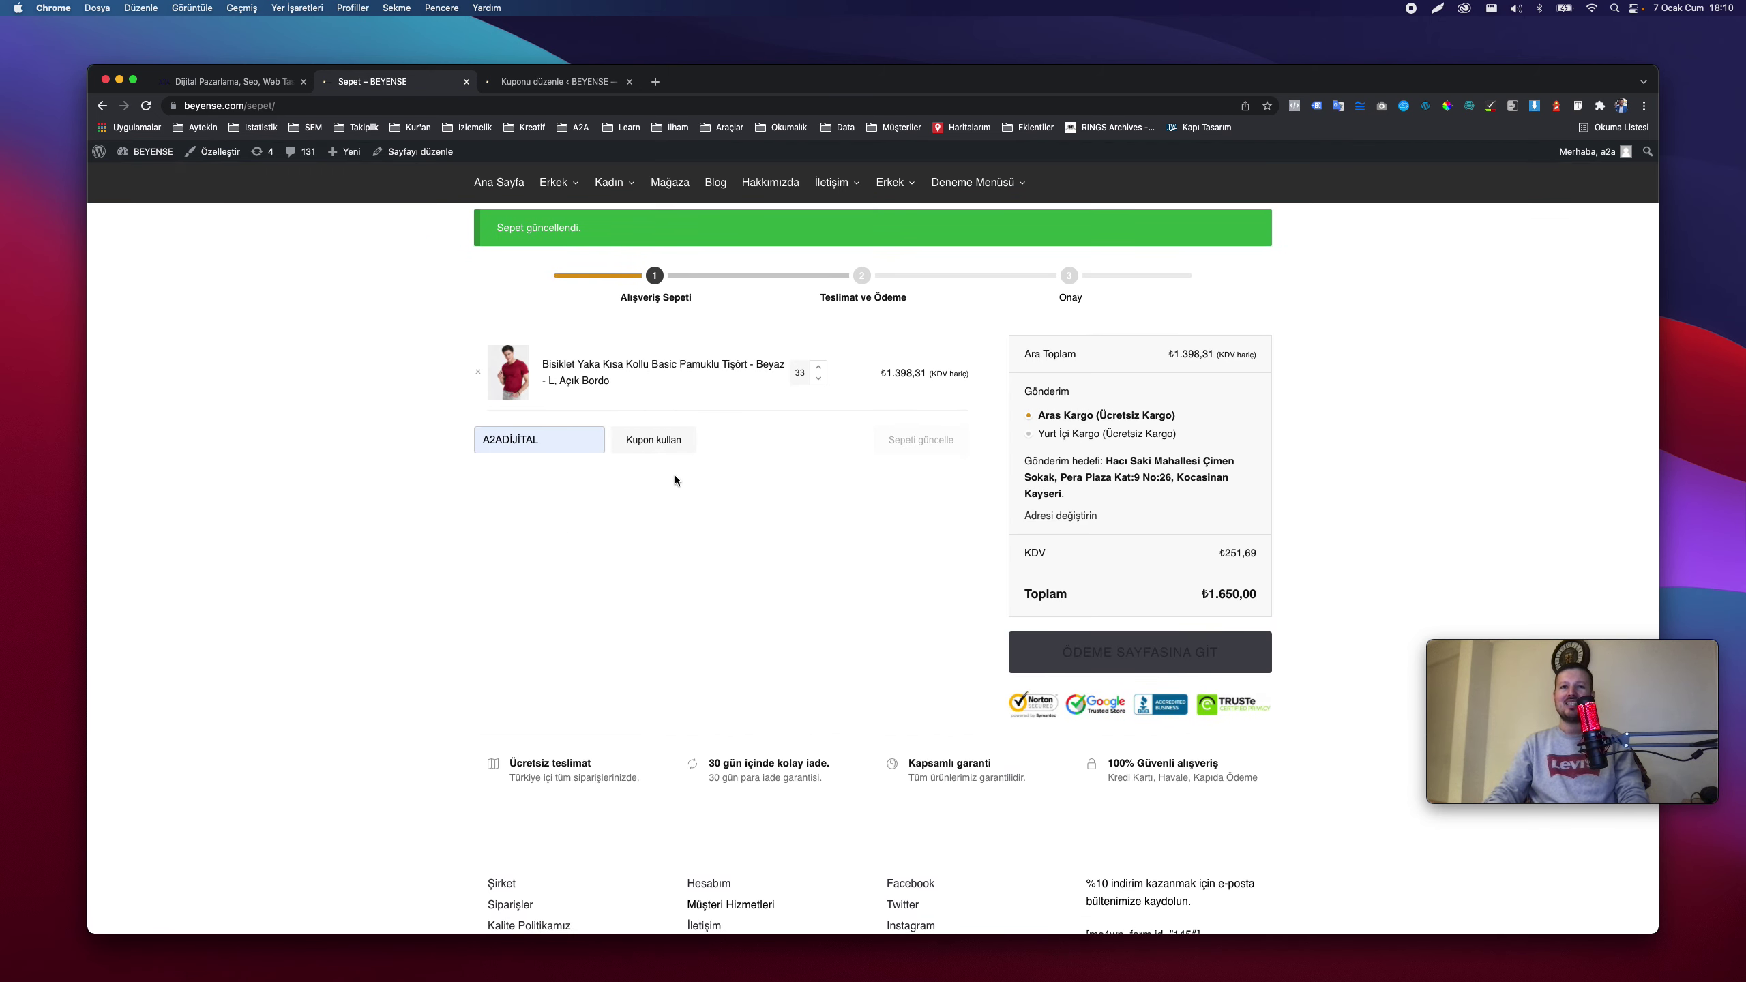
click(634, 443)
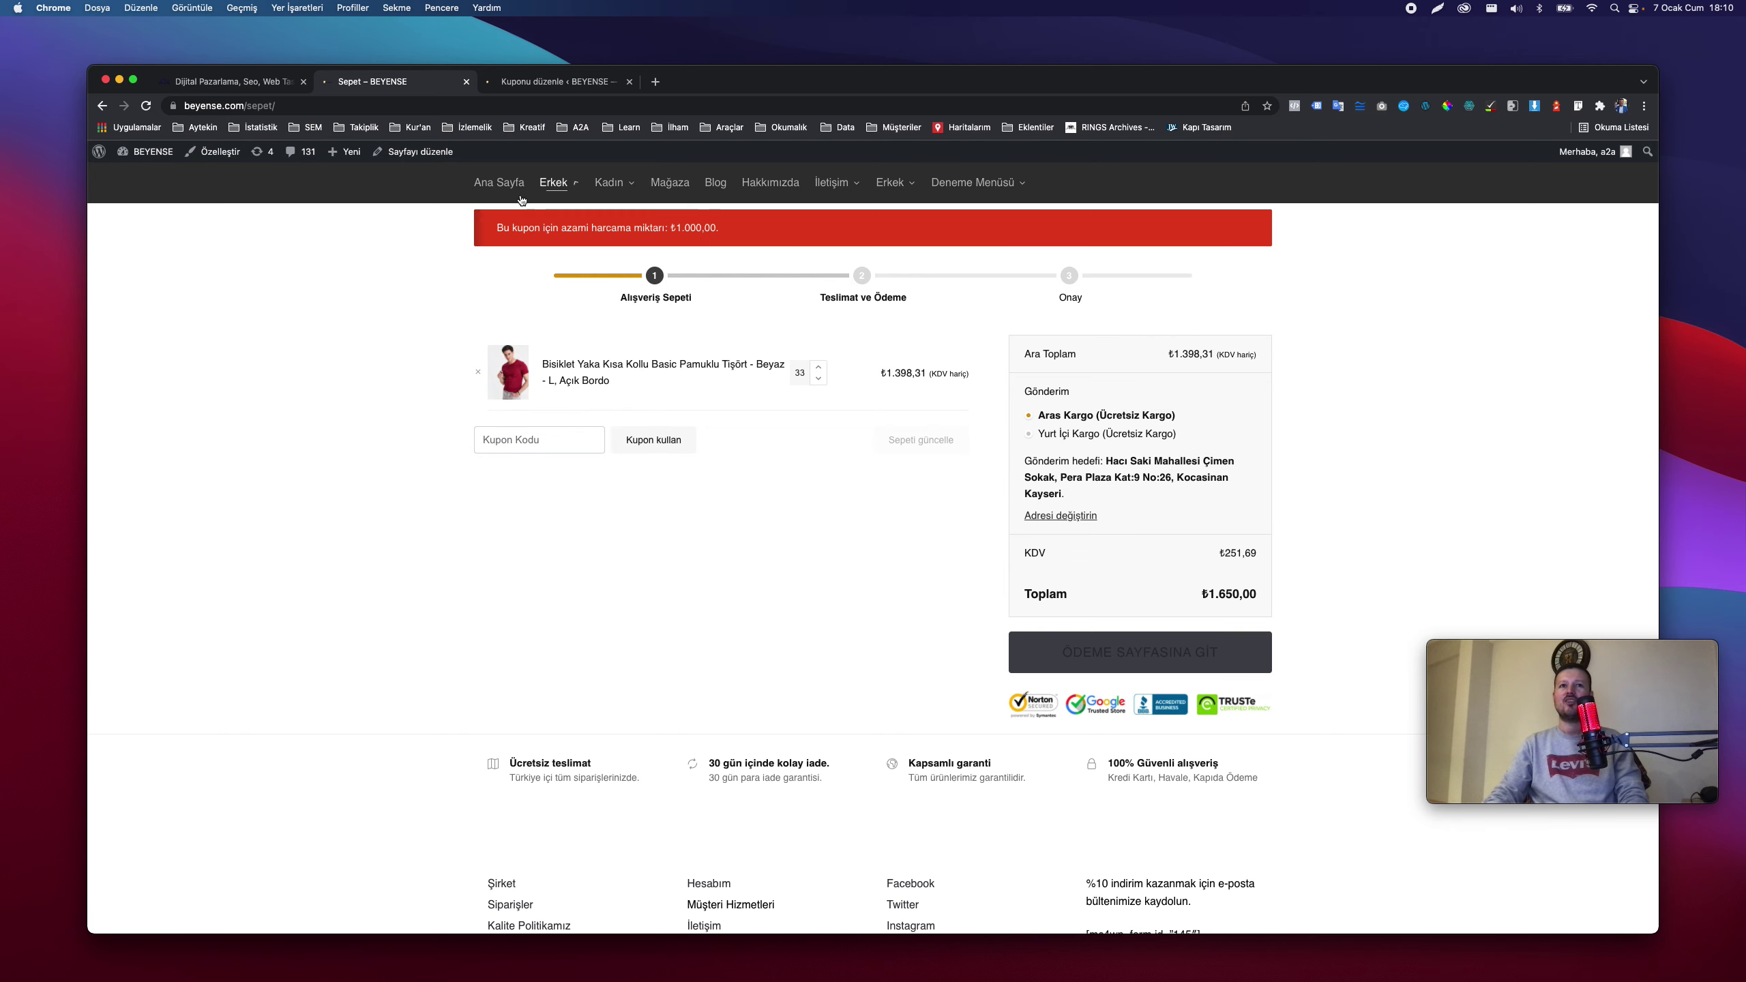
scroll(570, 232, up, 3)
right_click(509, 544)
click(287, 518)
scroll(286, 519, down, 3)
click(287, 518)
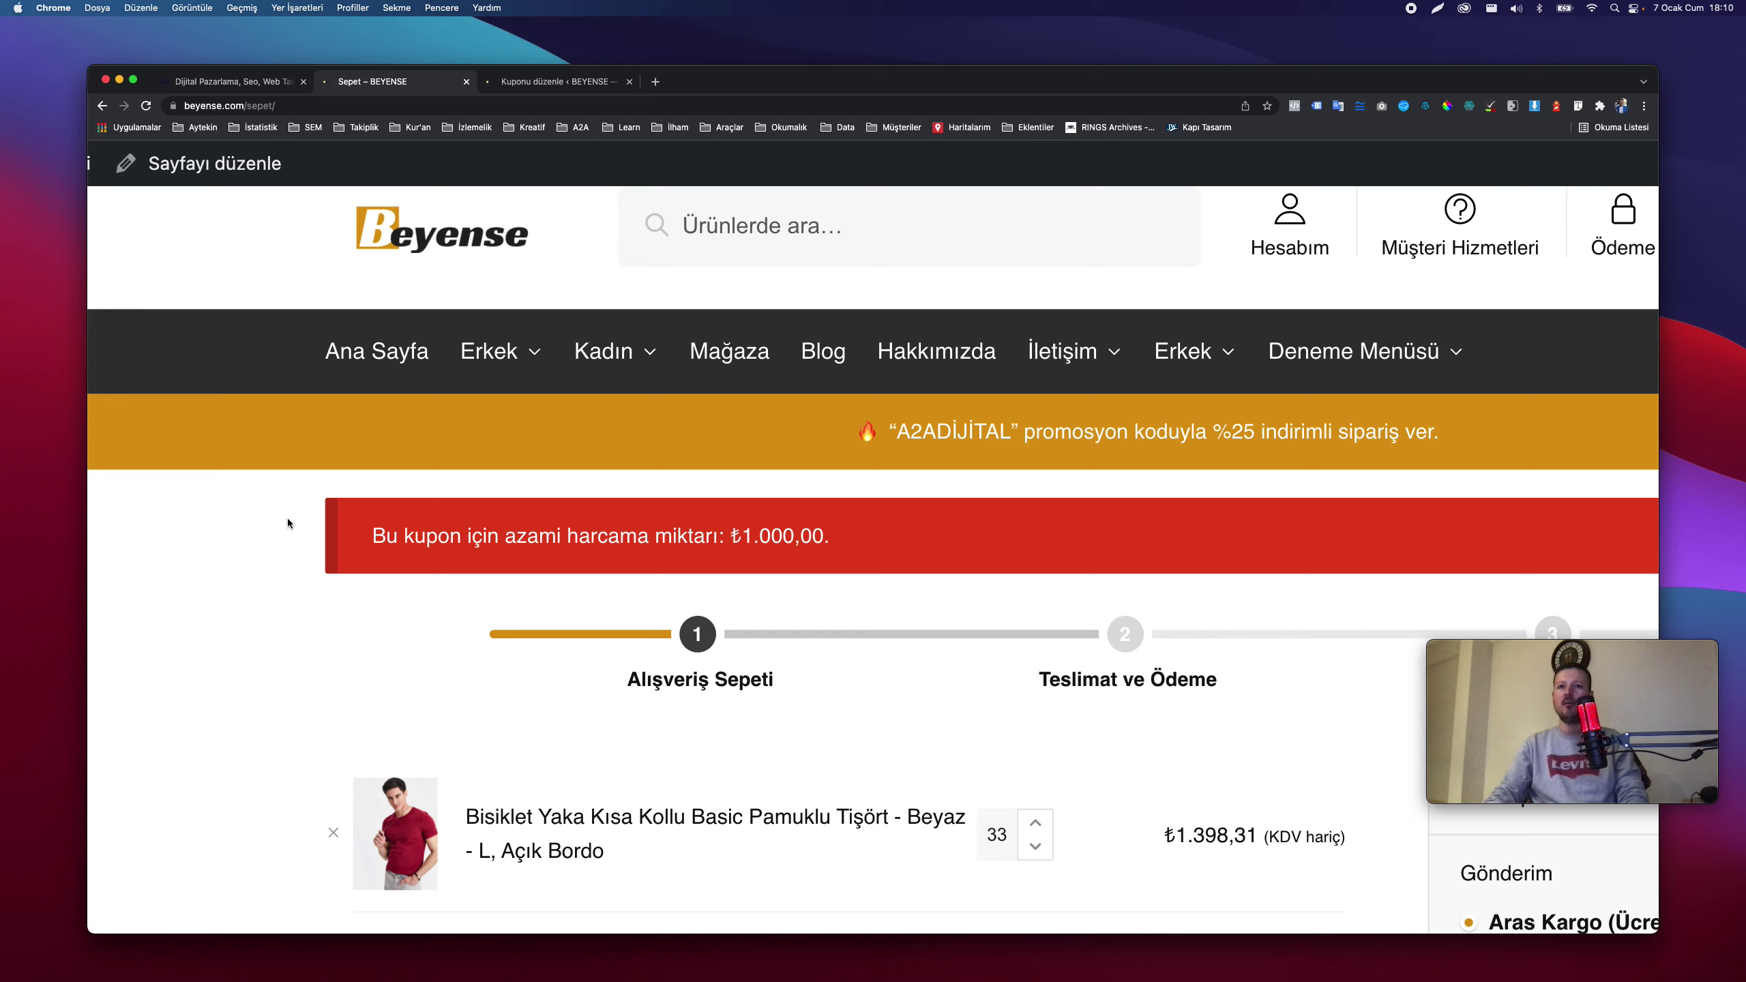
scroll(287, 519, down, 3)
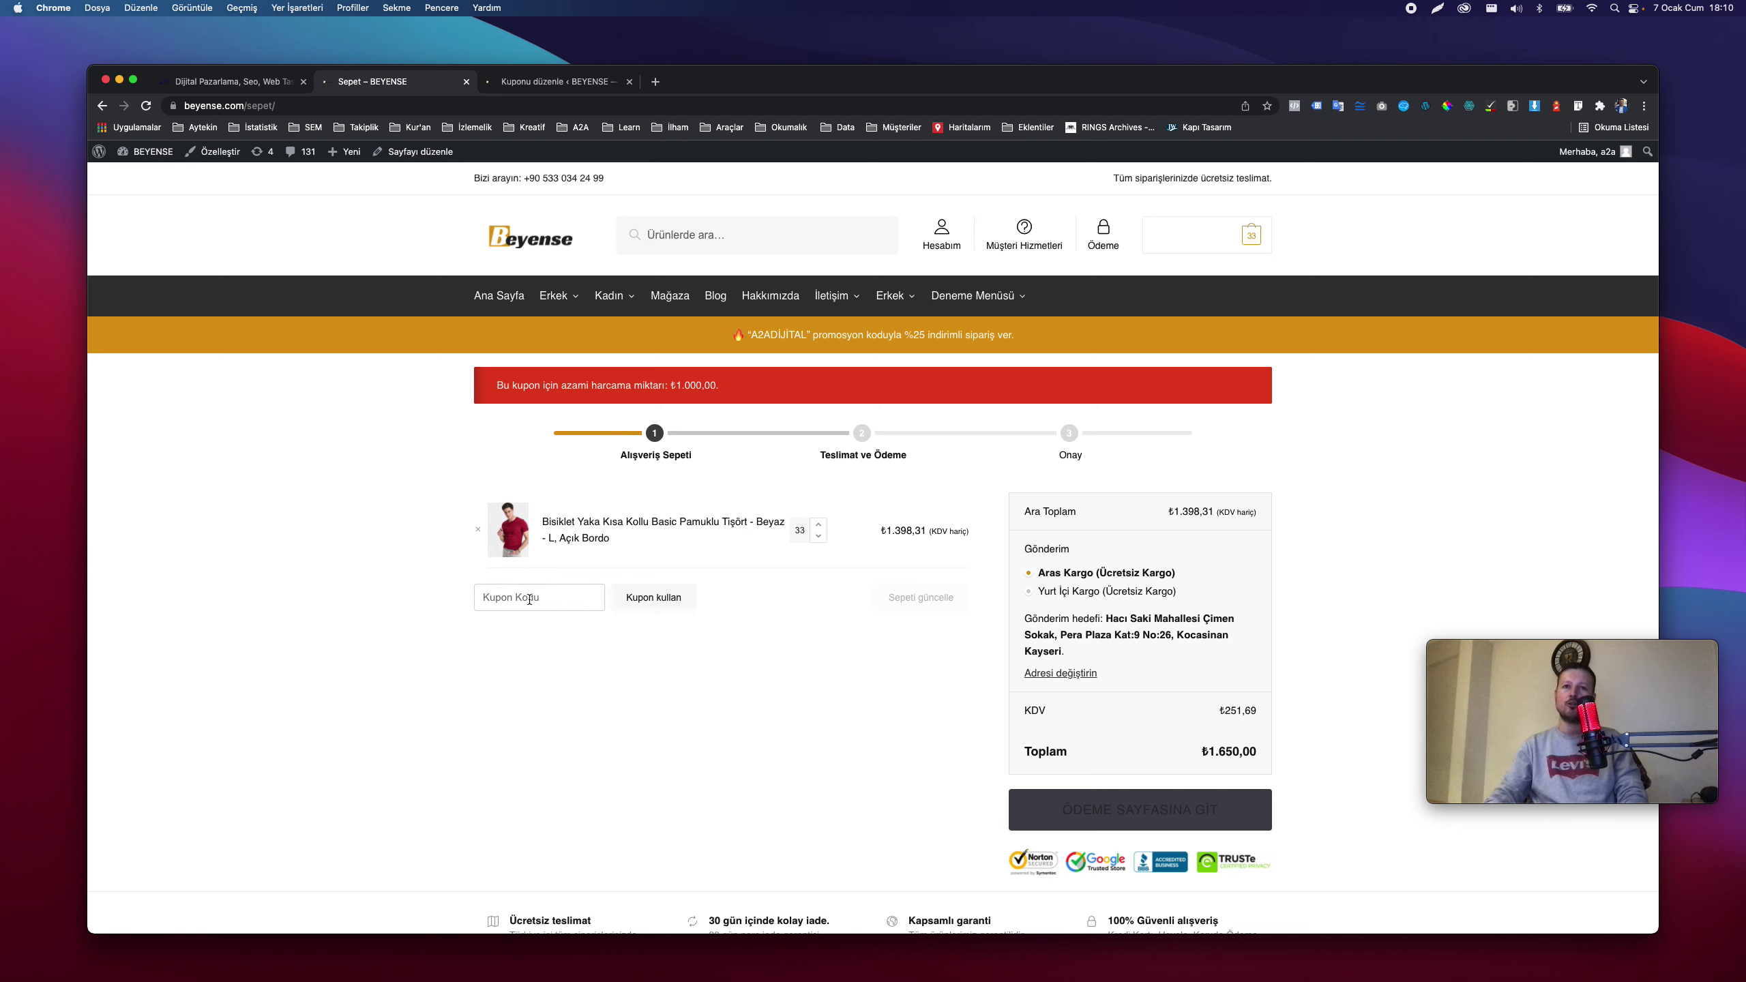
Set the T-shirt quantity in the cart to 25 and update the cart.
double_click(798, 531)
text(25)
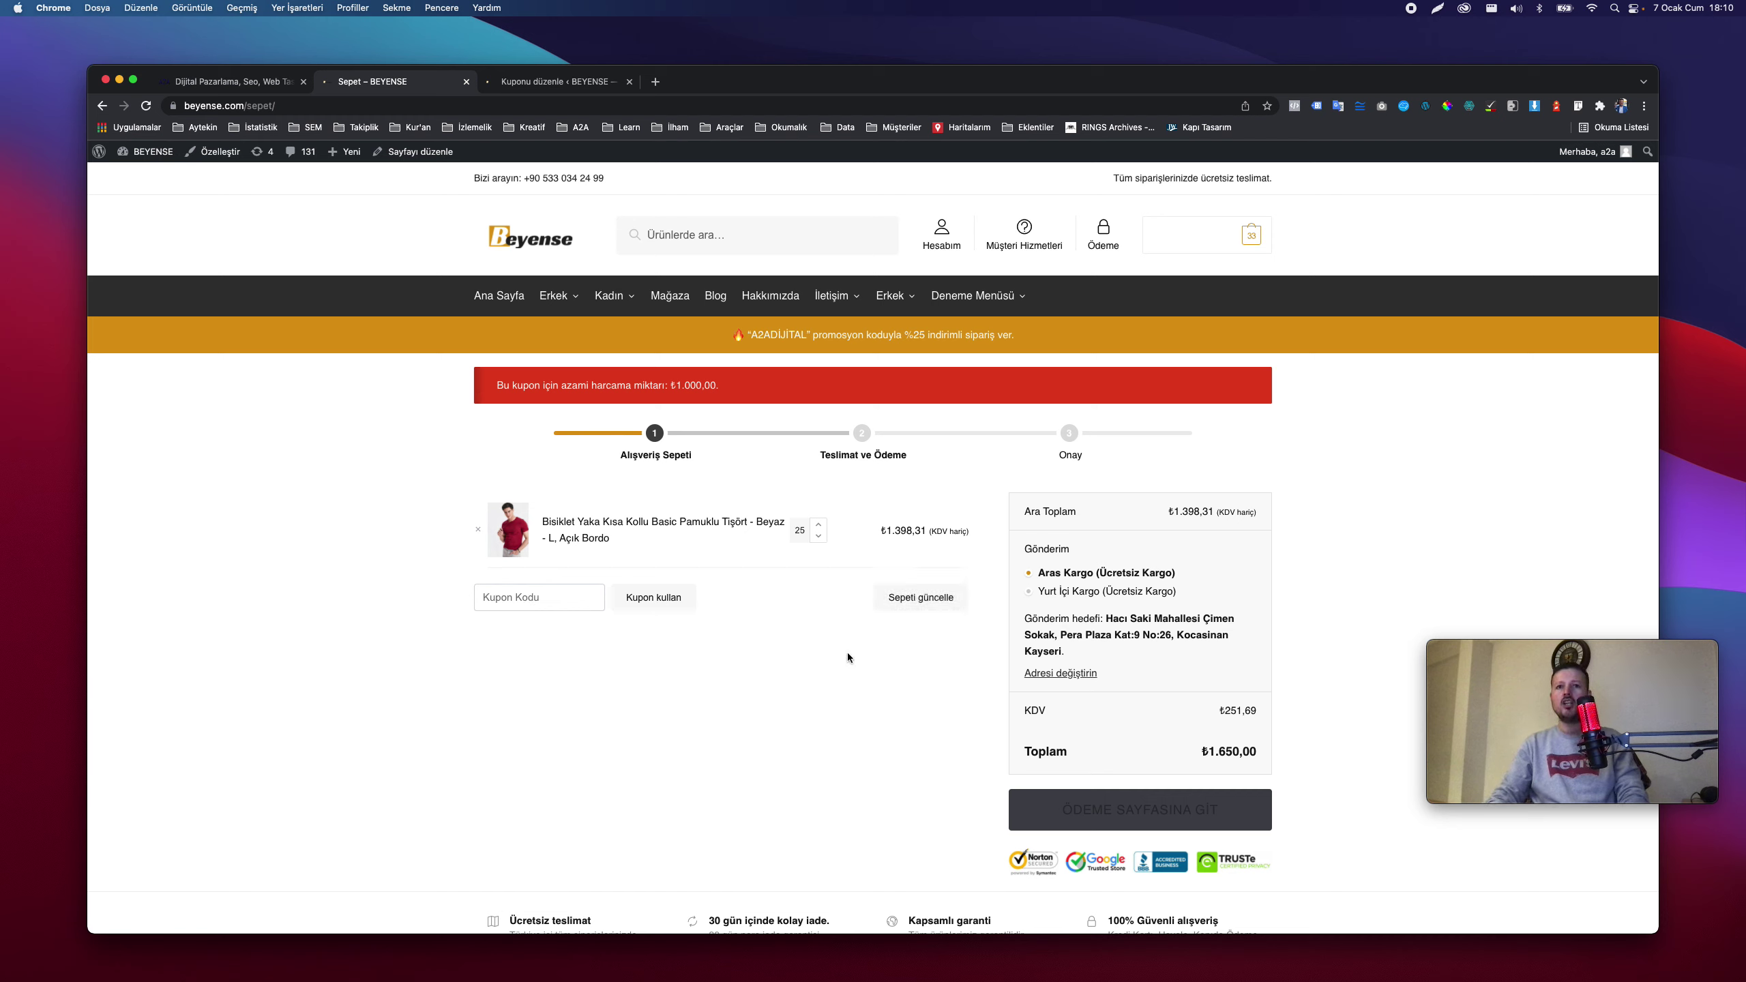
click(924, 604)
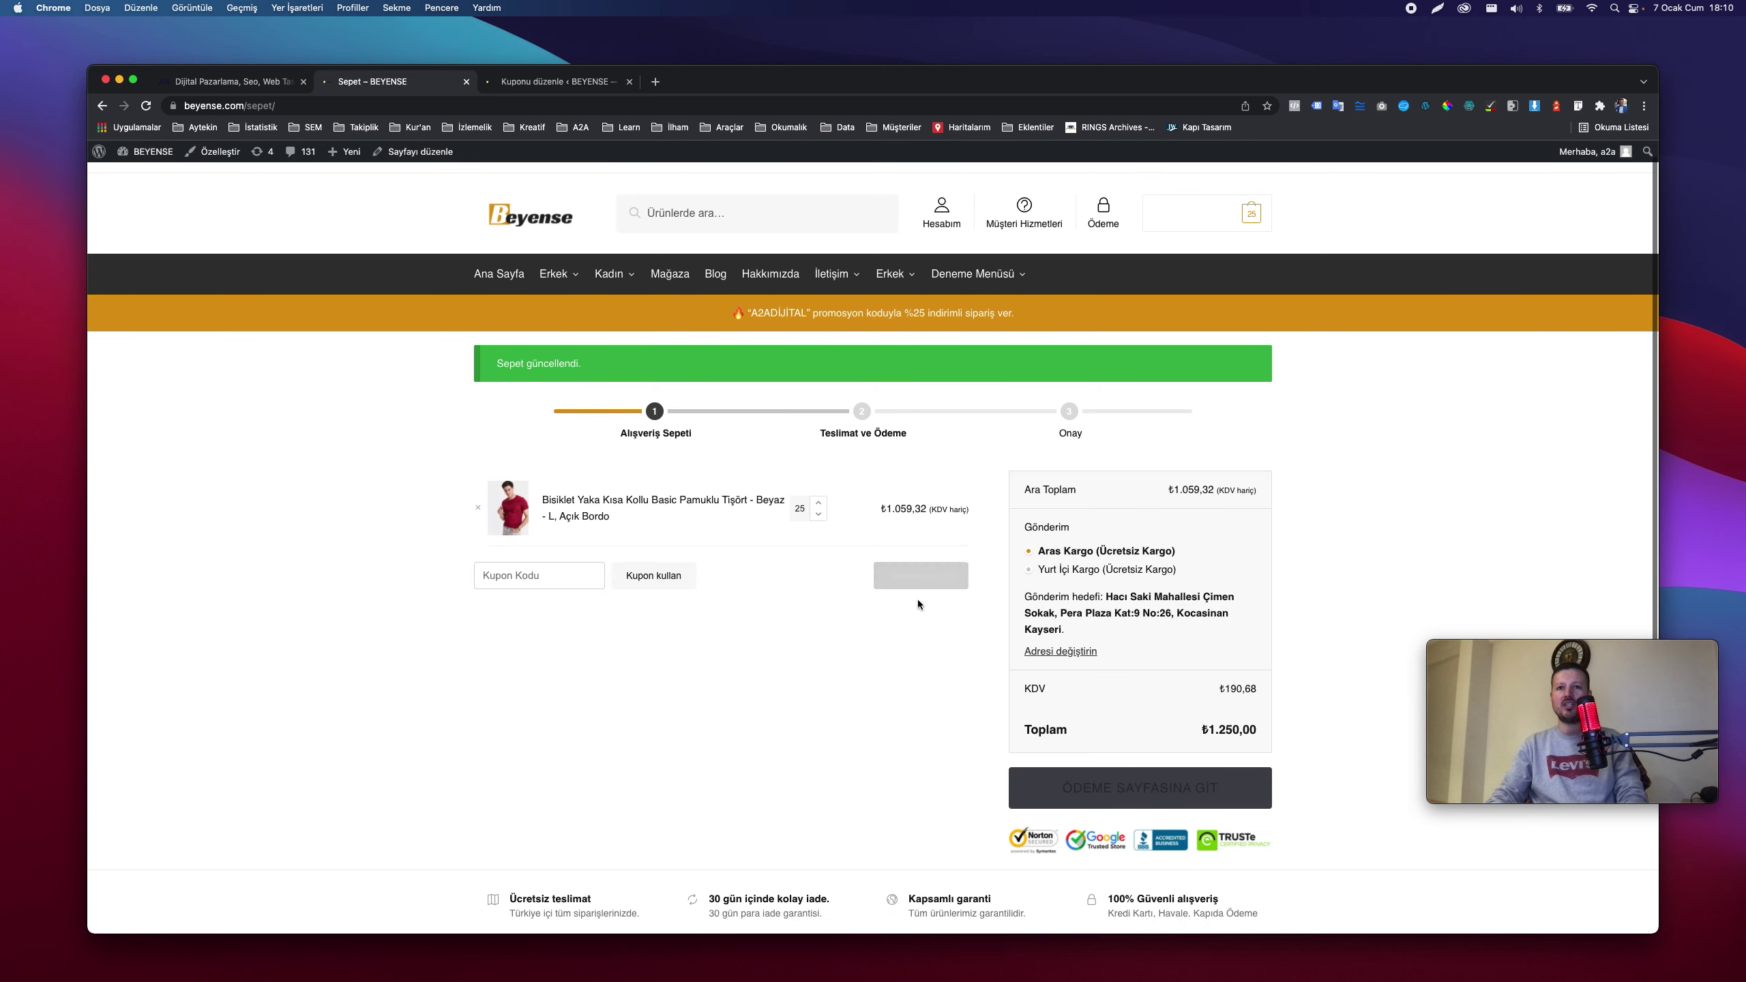
Lower the T-shirt quantity in the cart to 22 and update the cart.
key(BackSpace)
text(2)
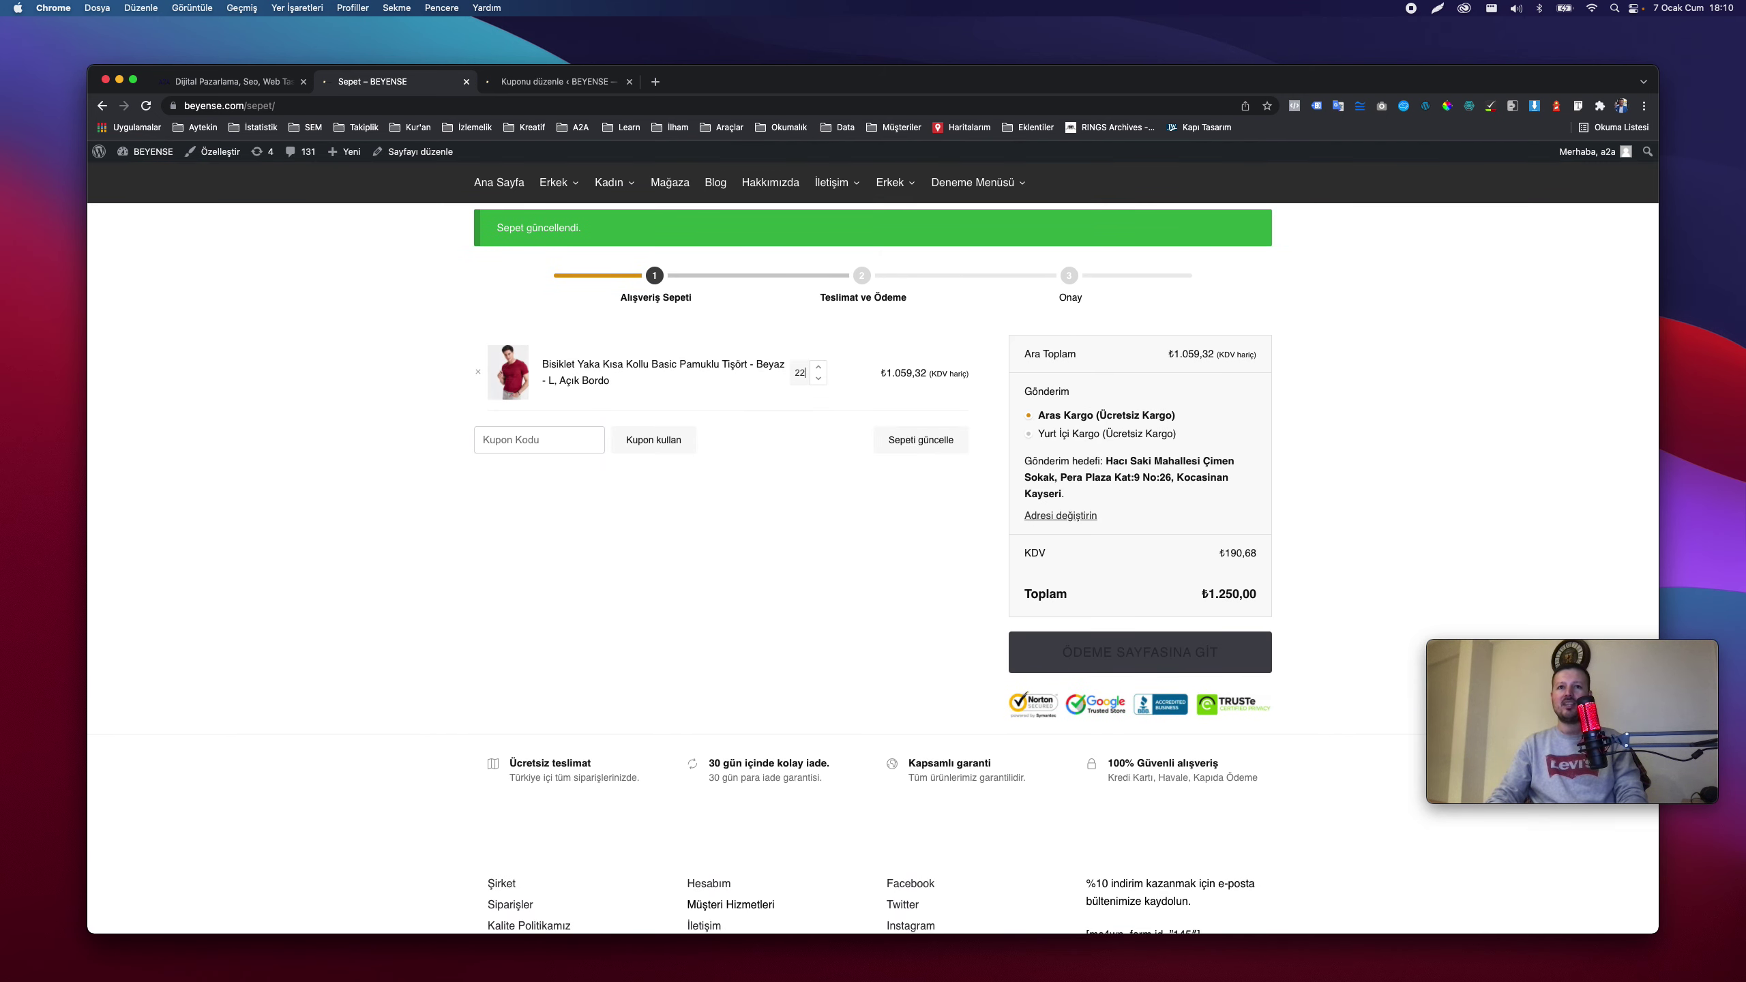
key(Return)
Apply the coupon code A2ADİJİTAL to the cart of 22 T-shirts and check the discount in the order summary.
click(563, 442)
click(540, 476)
click(653, 440)
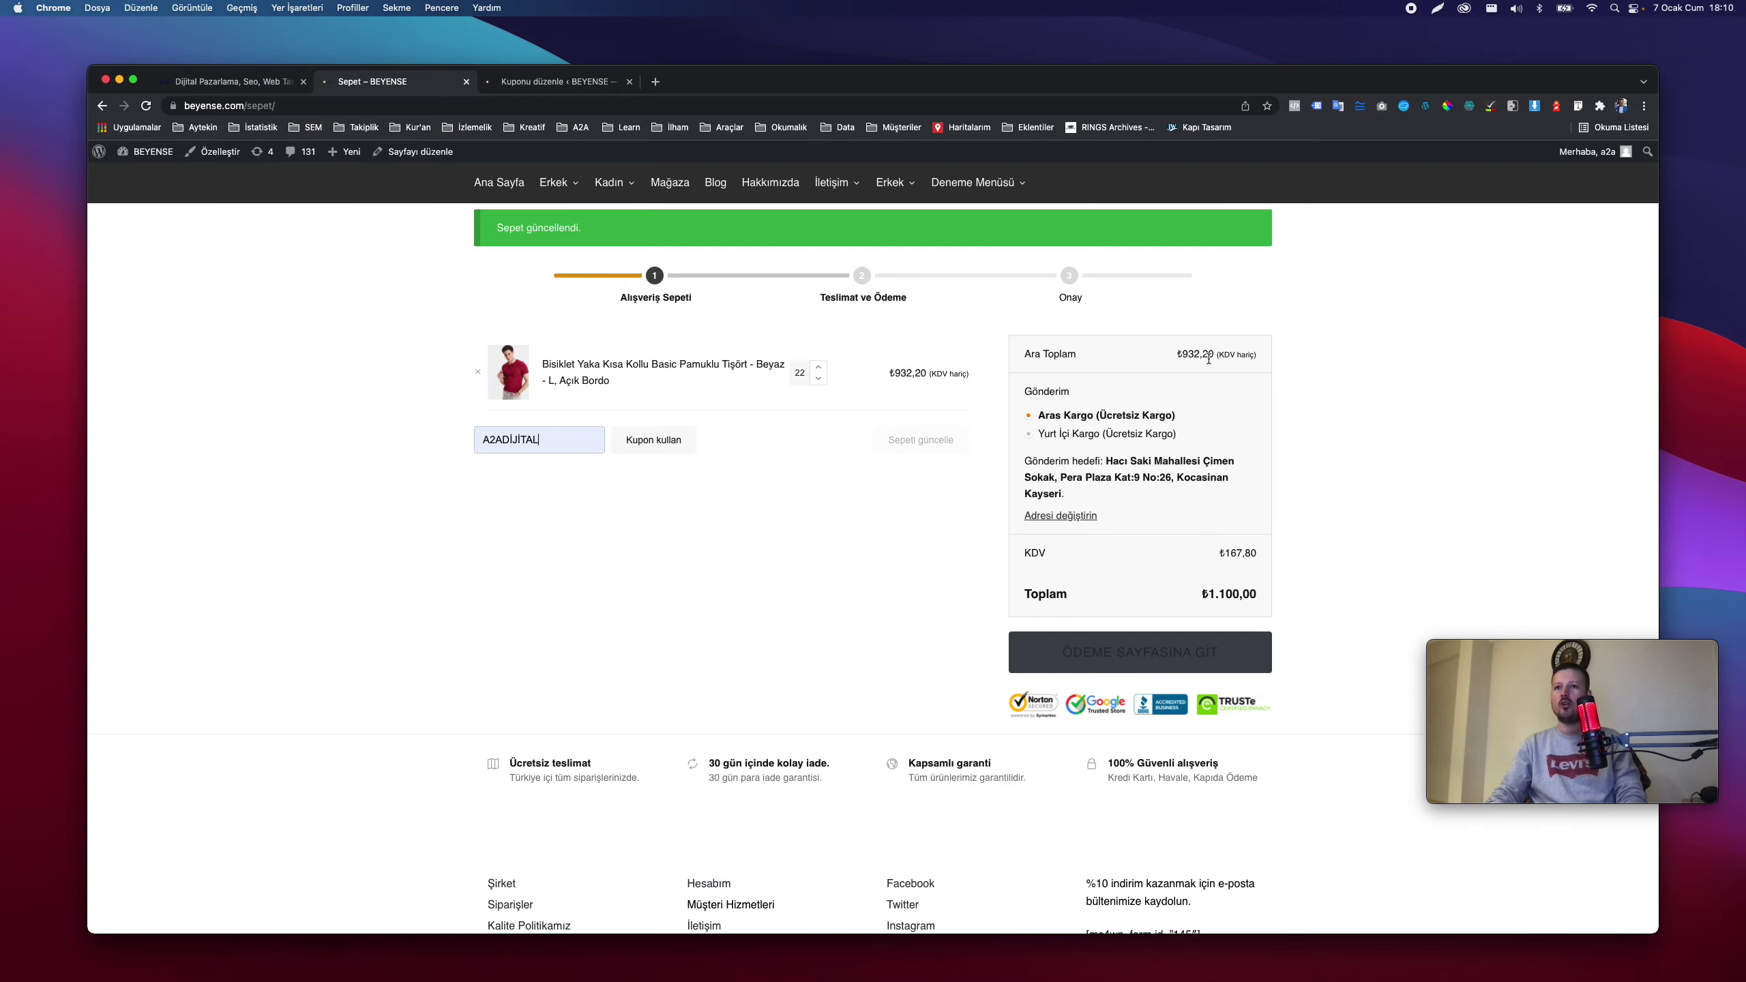
scroll(1195, 355, up, 3)
scroll(1272, 651, down, 2)
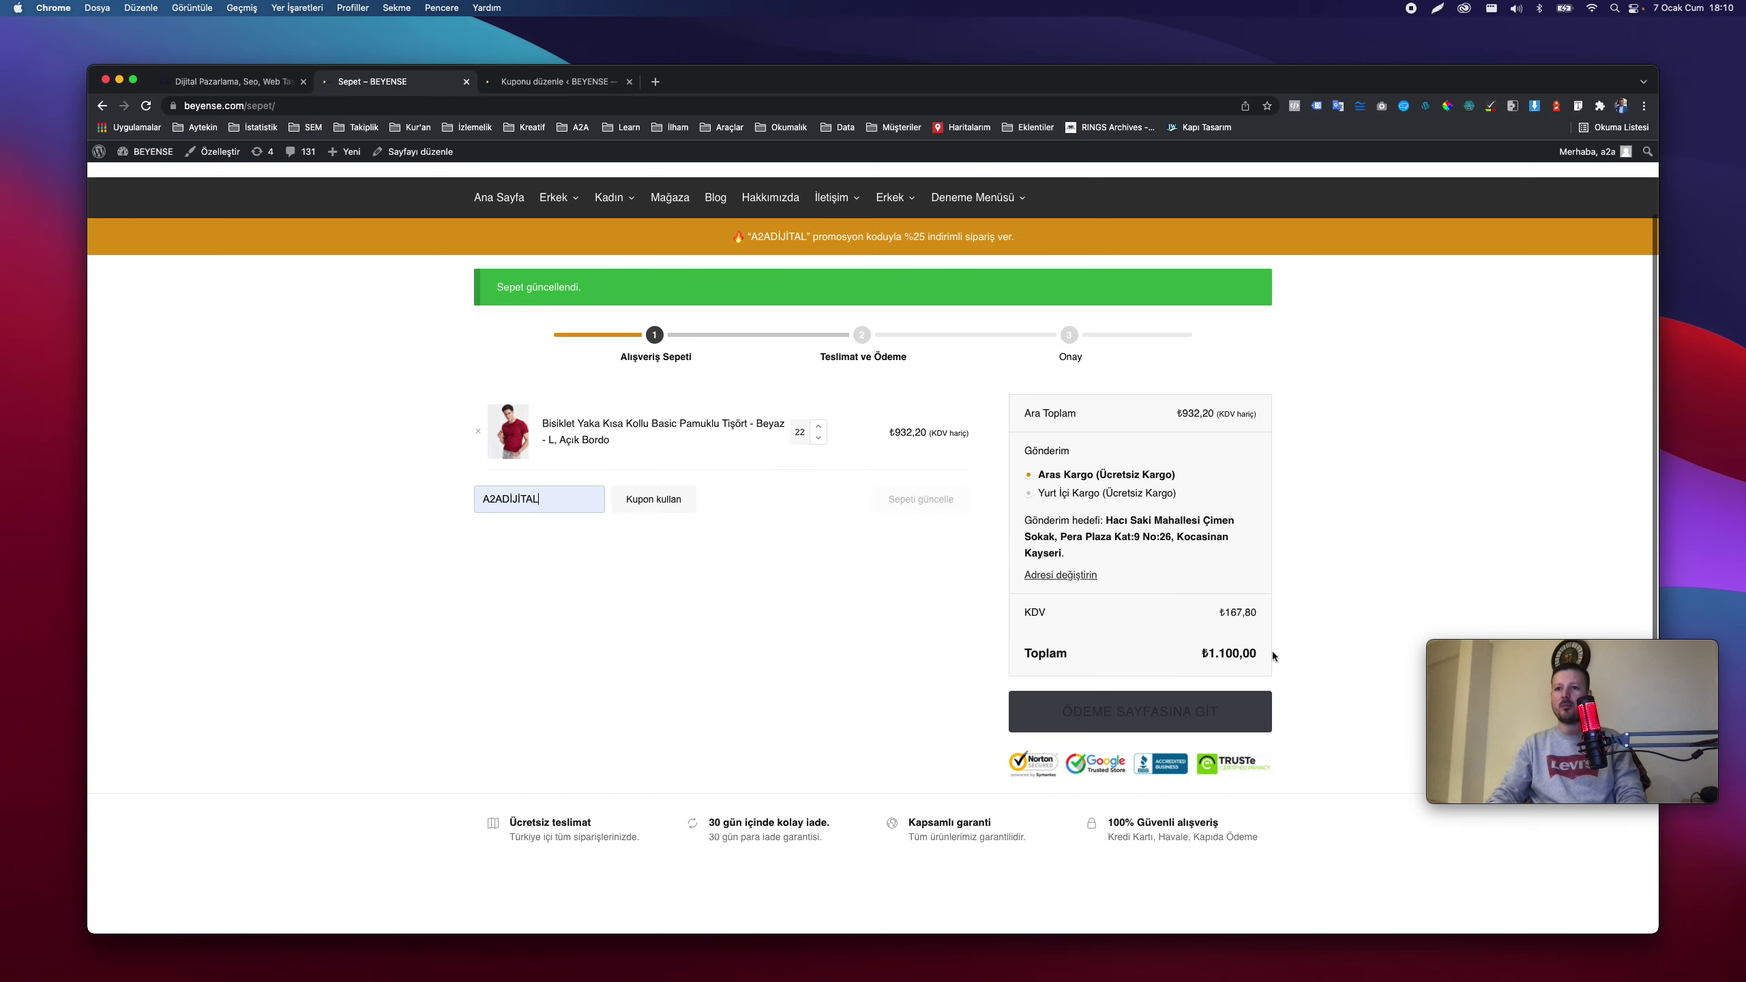
scroll(1220, 663, up, 5)
scroll(1223, 594, down, 5)
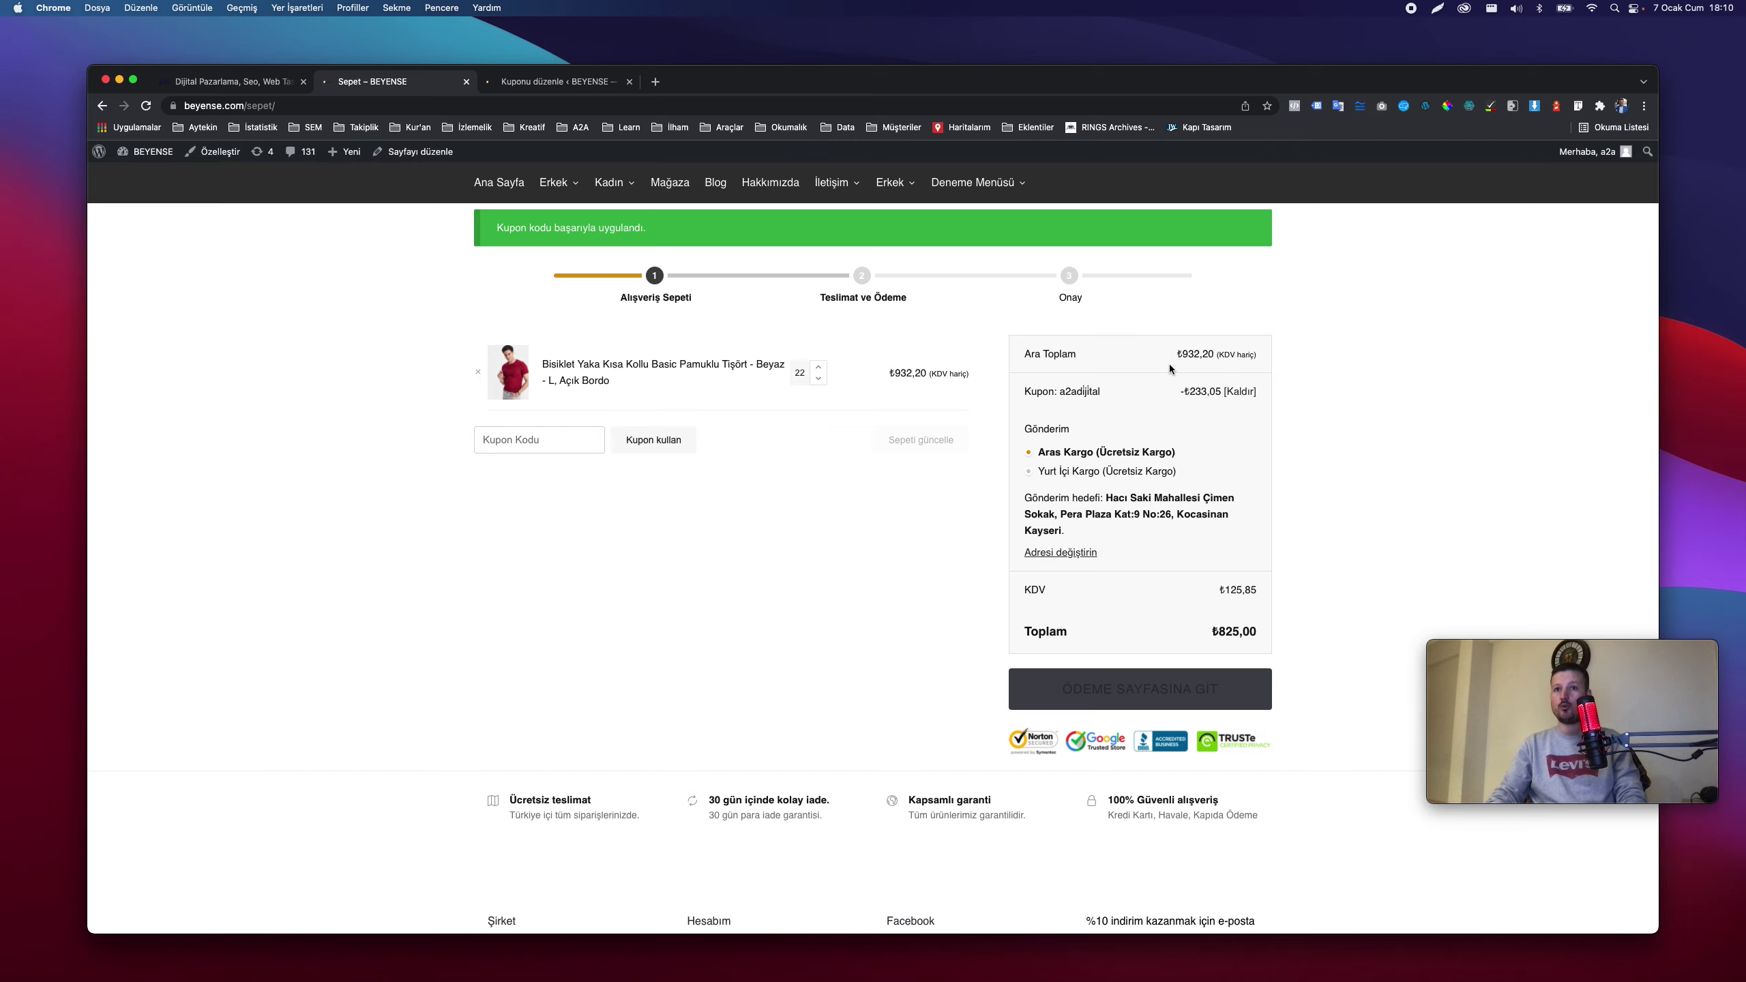
scroll(1169, 363, up, 5)
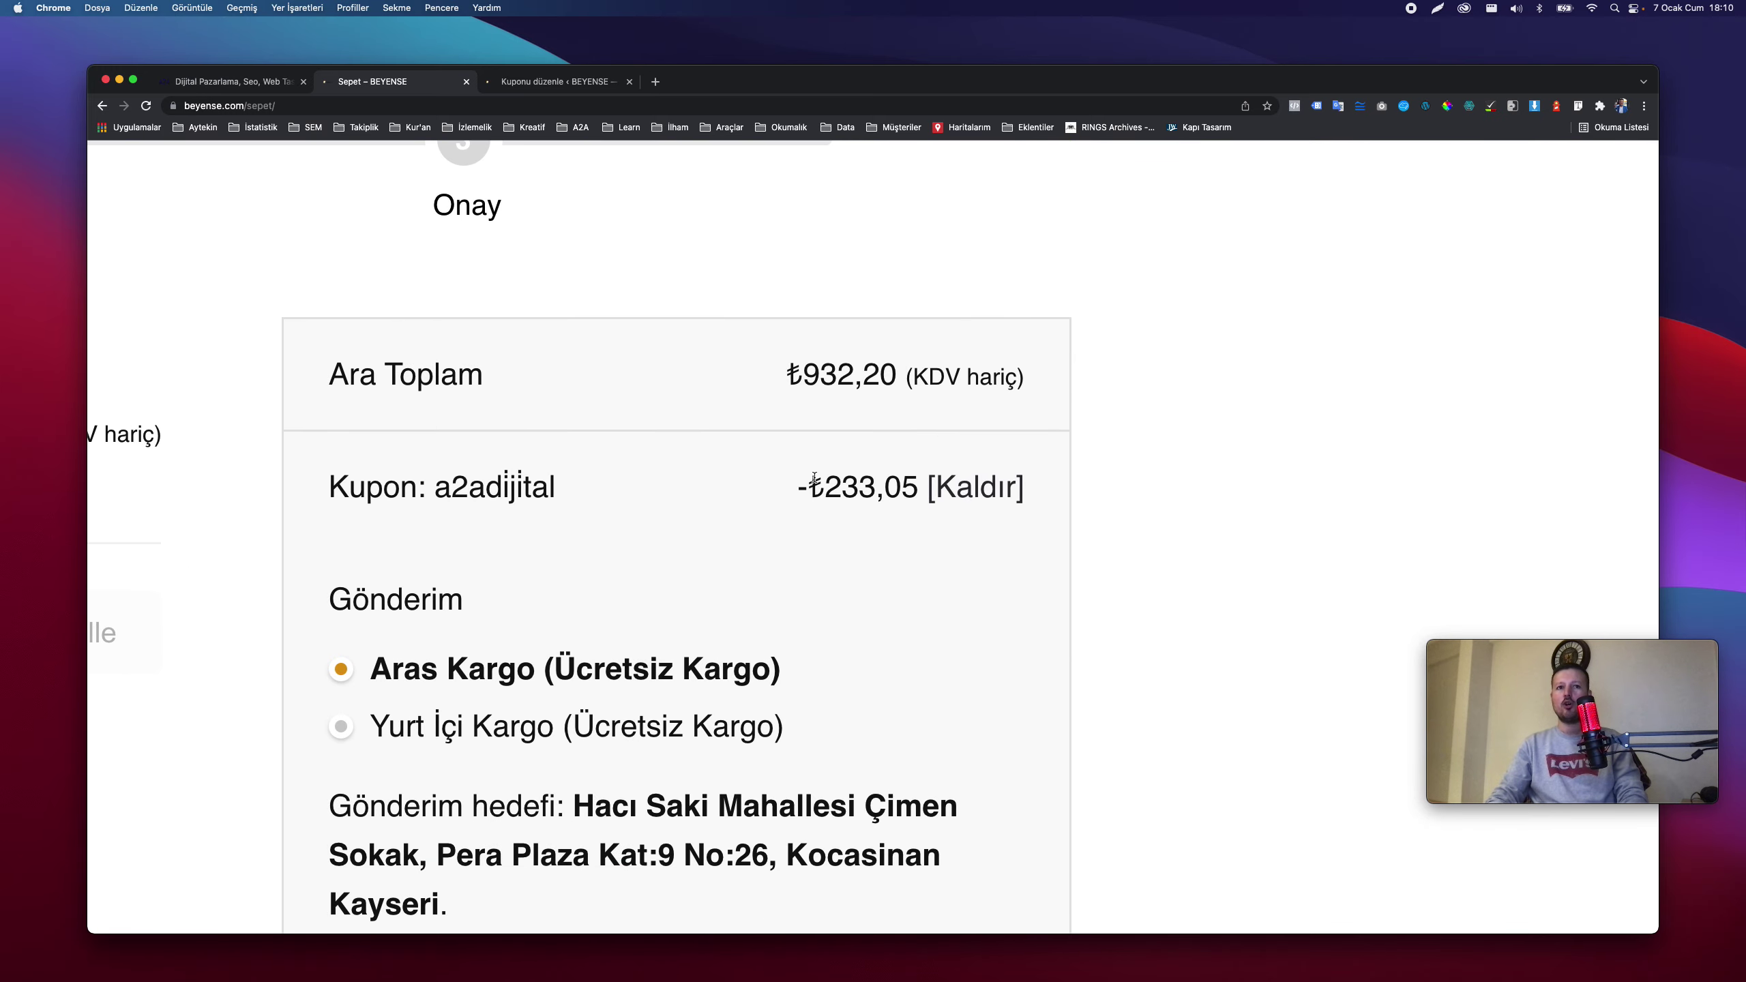
scroll(892, 456, down, 5)
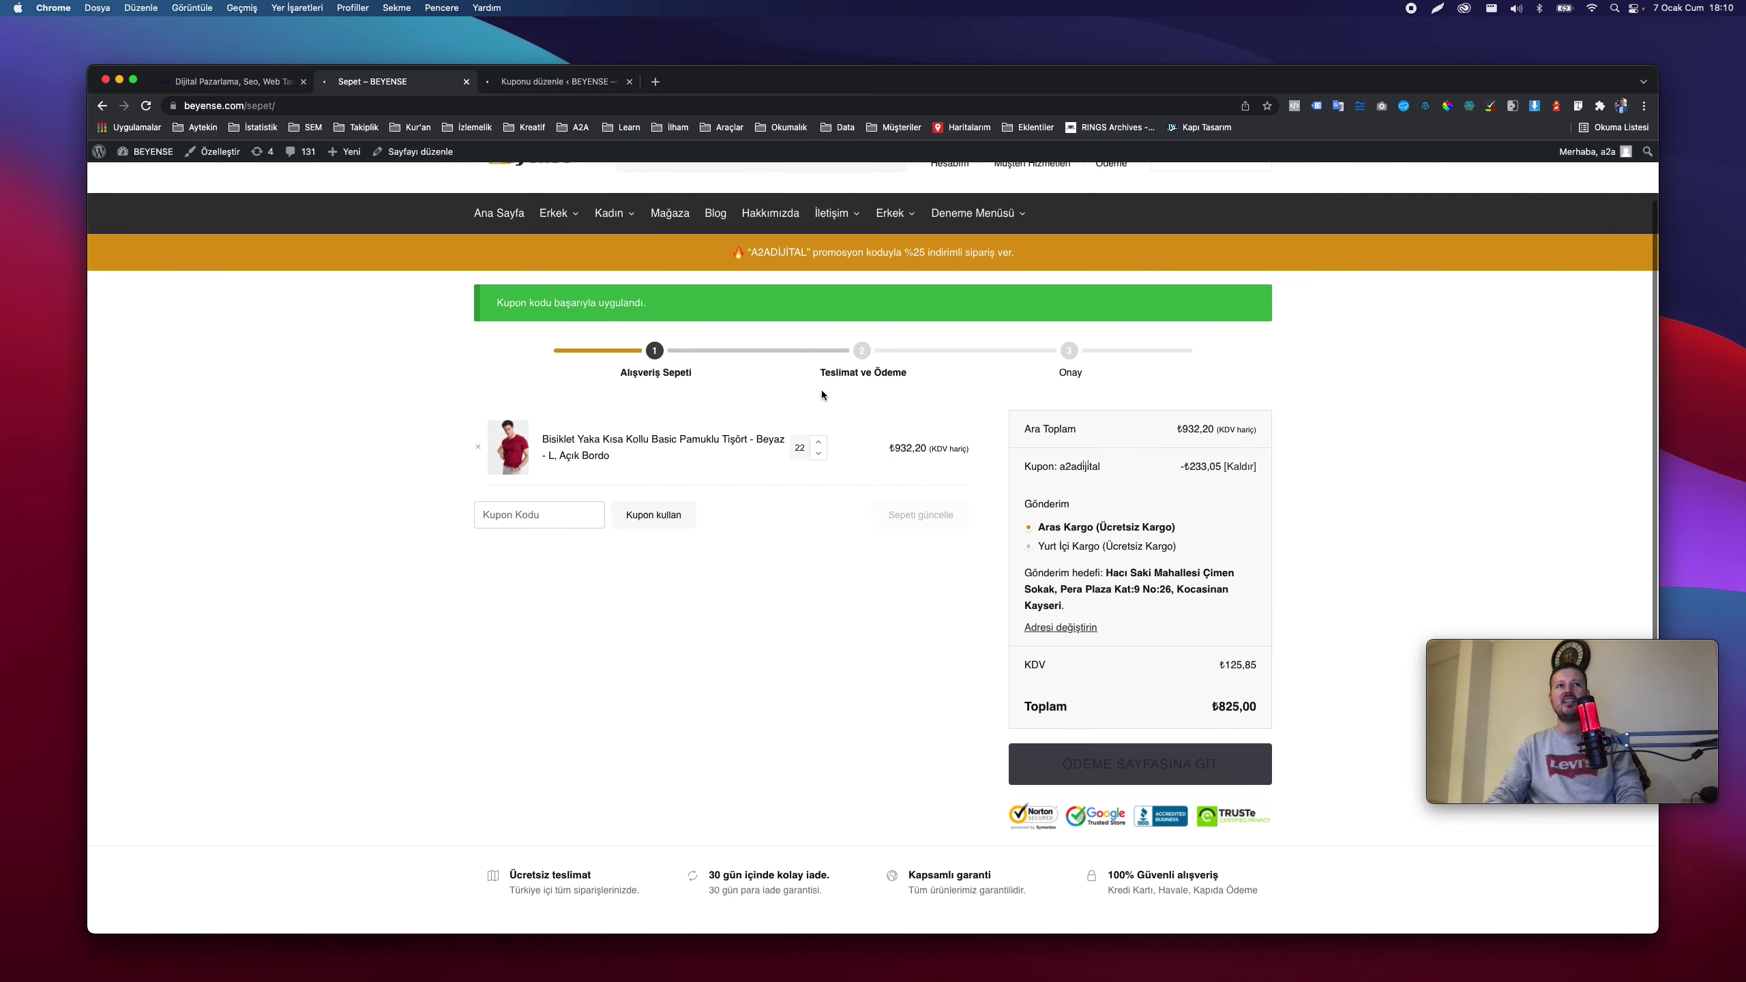
Change the A2ADİJİTAL coupon's discount type to Sabit sepet indirimi and save the coupon.
click(554, 81)
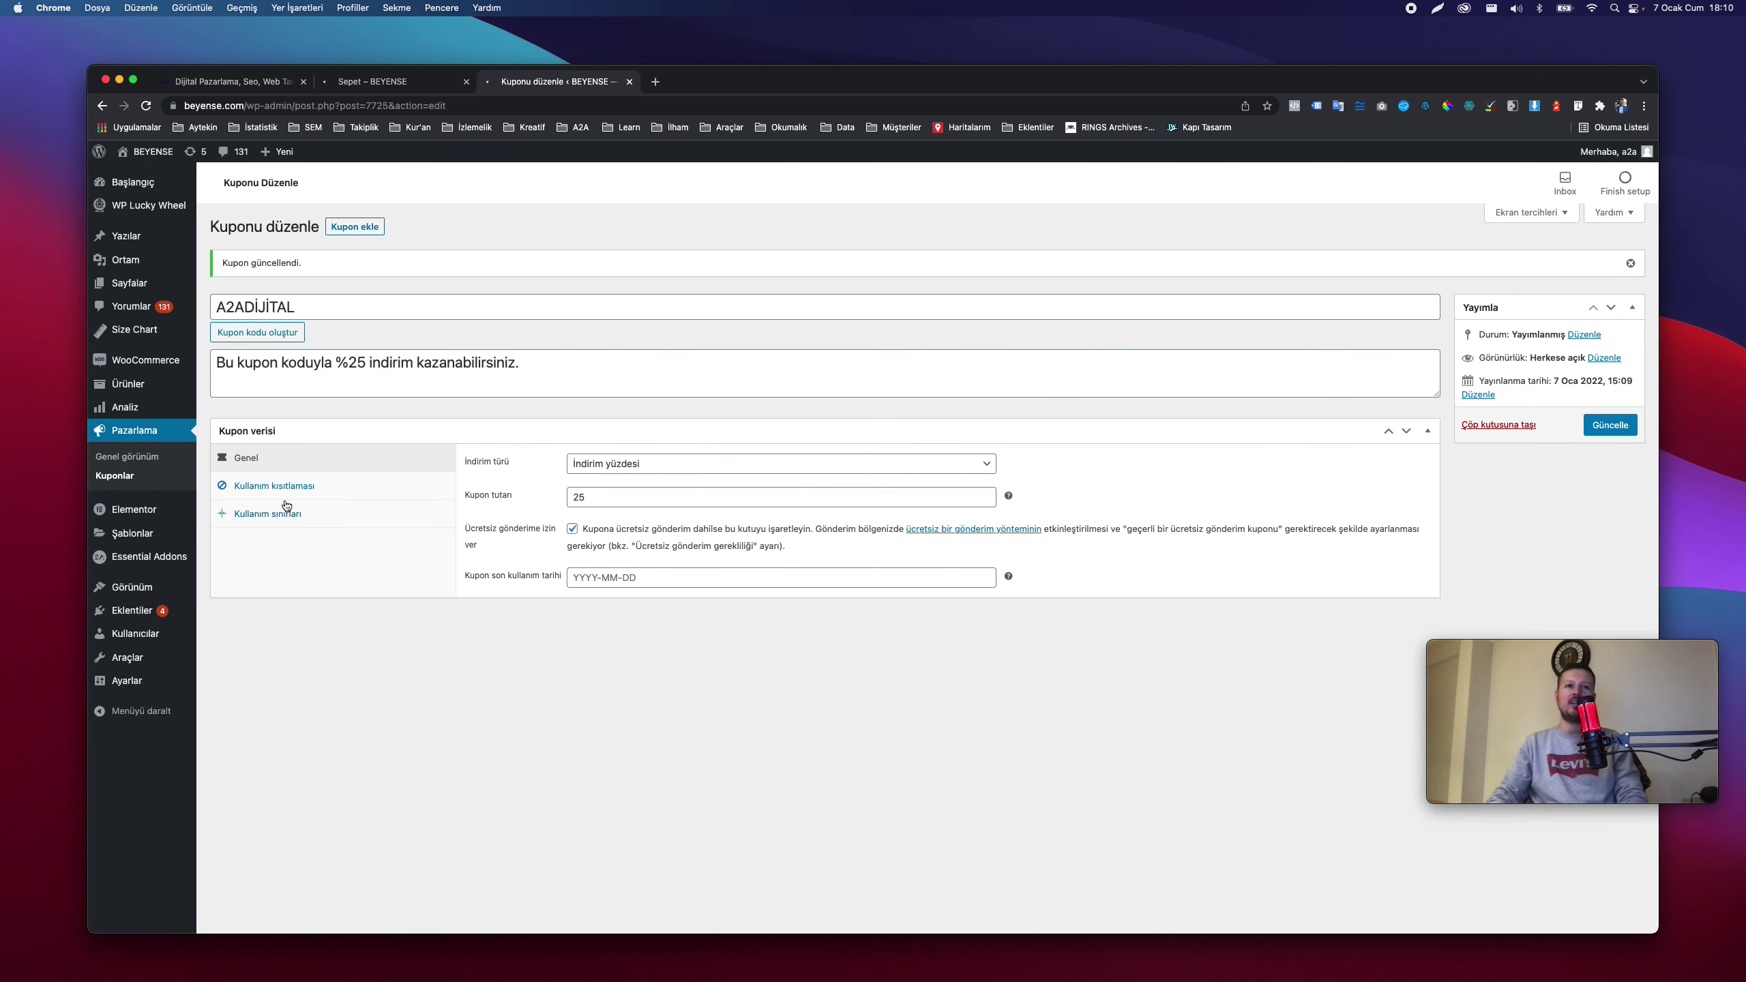
click(618, 474)
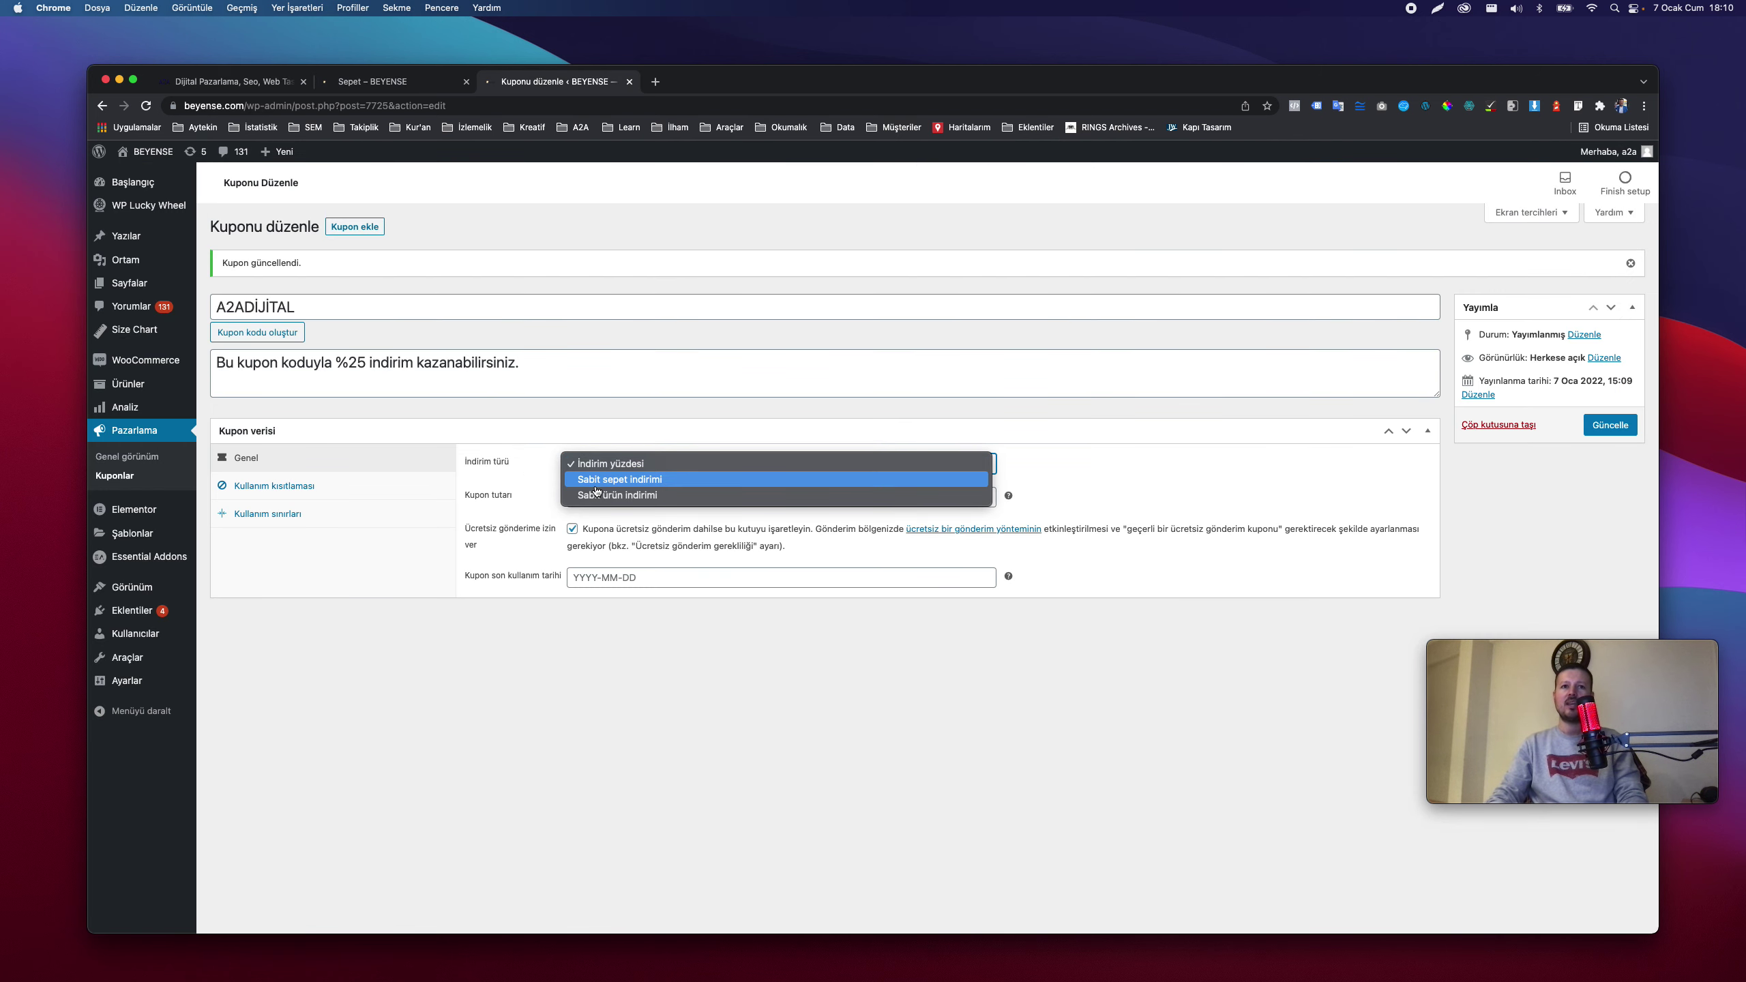
click(627, 488)
click(600, 502)
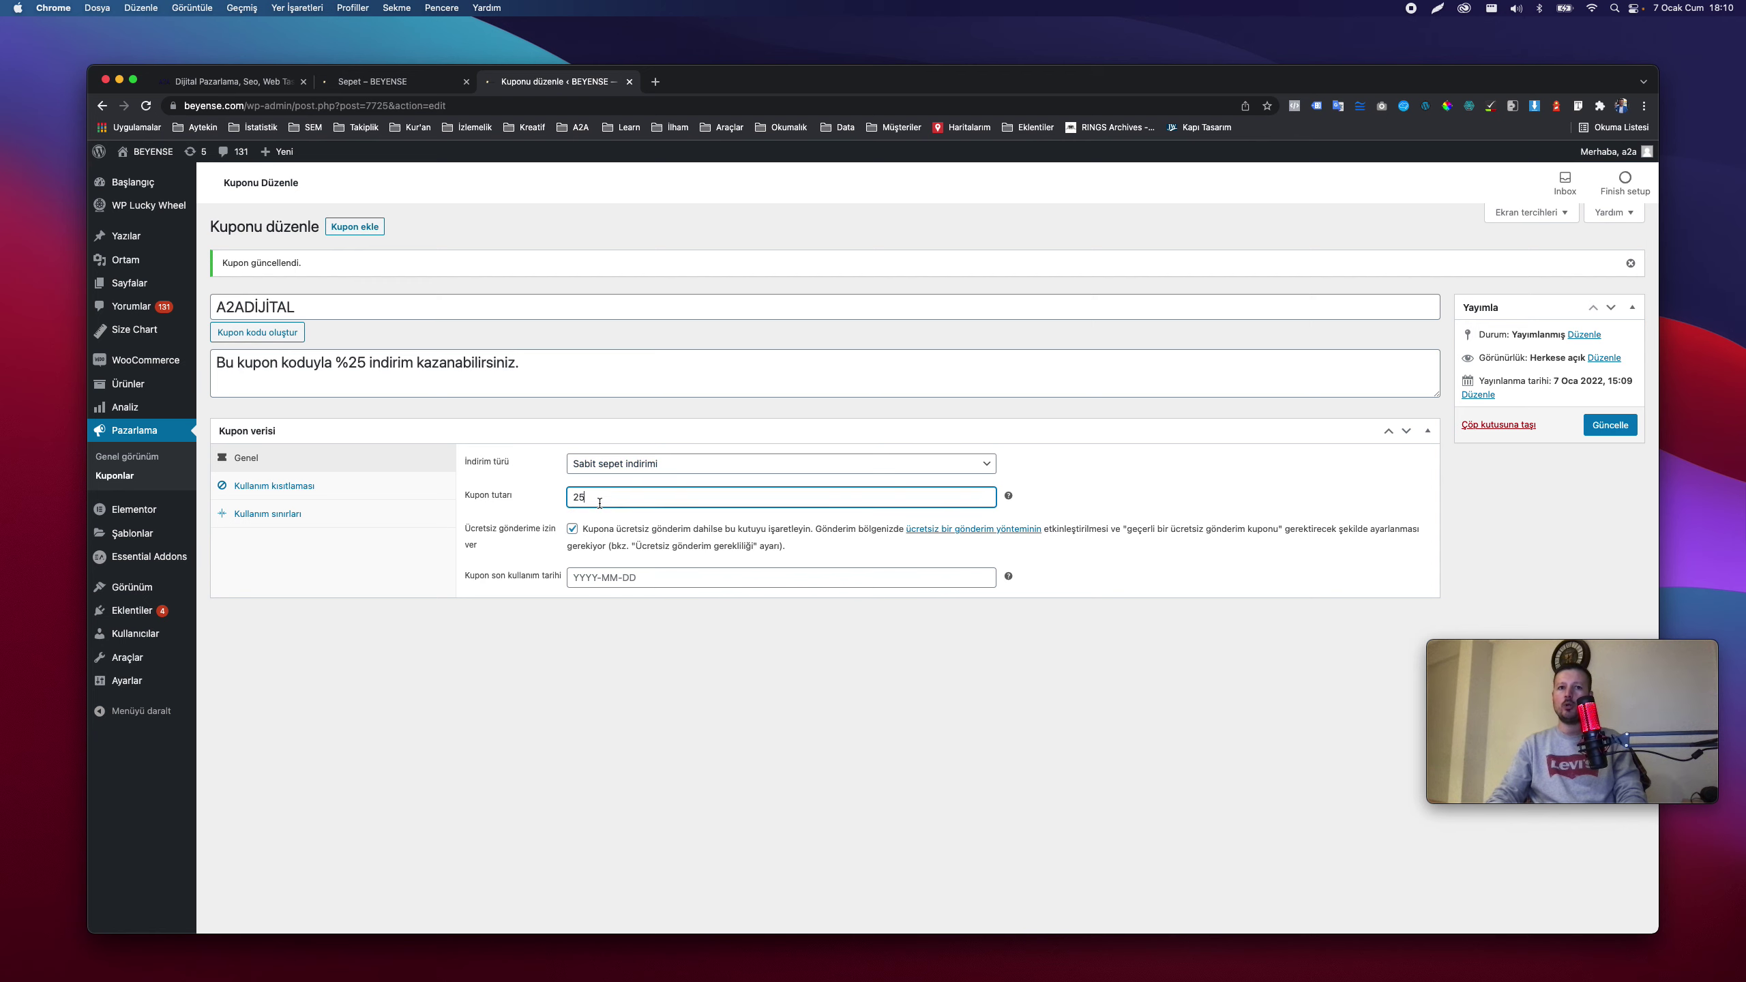
click(1610, 424)
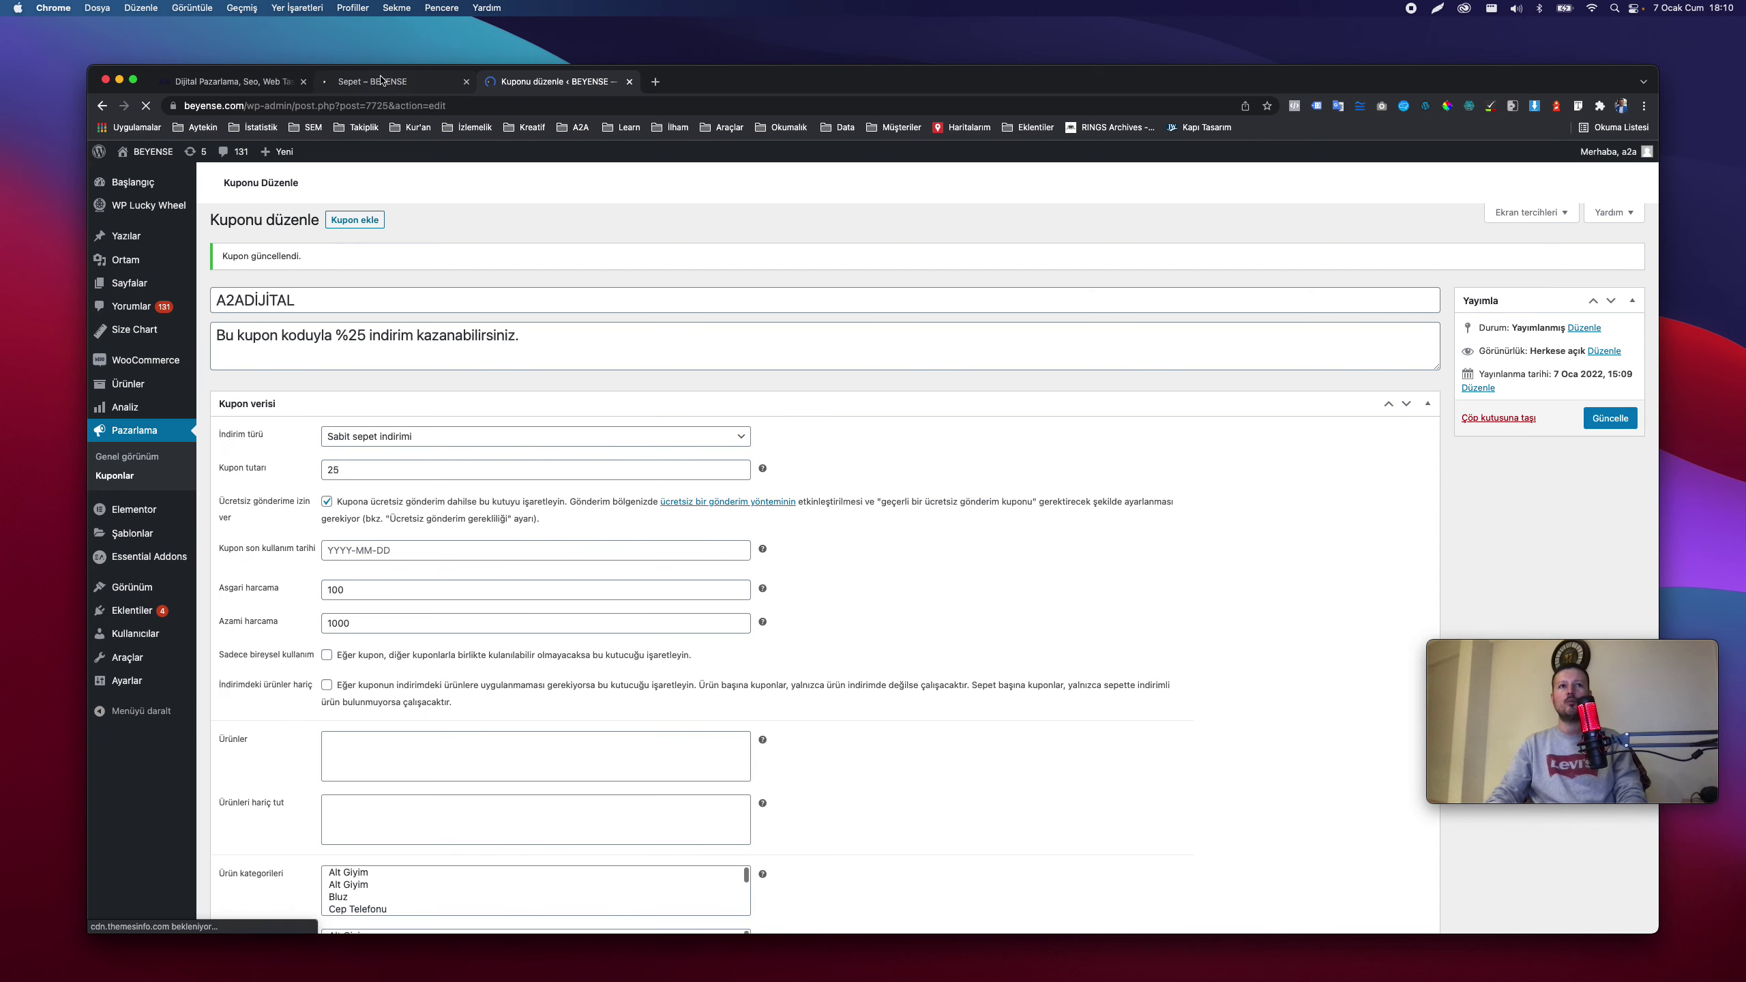
Load beyense.com/sepet in a new browser tab and check the coupon discount in the order summary.
click(381, 81)
key(super+t)
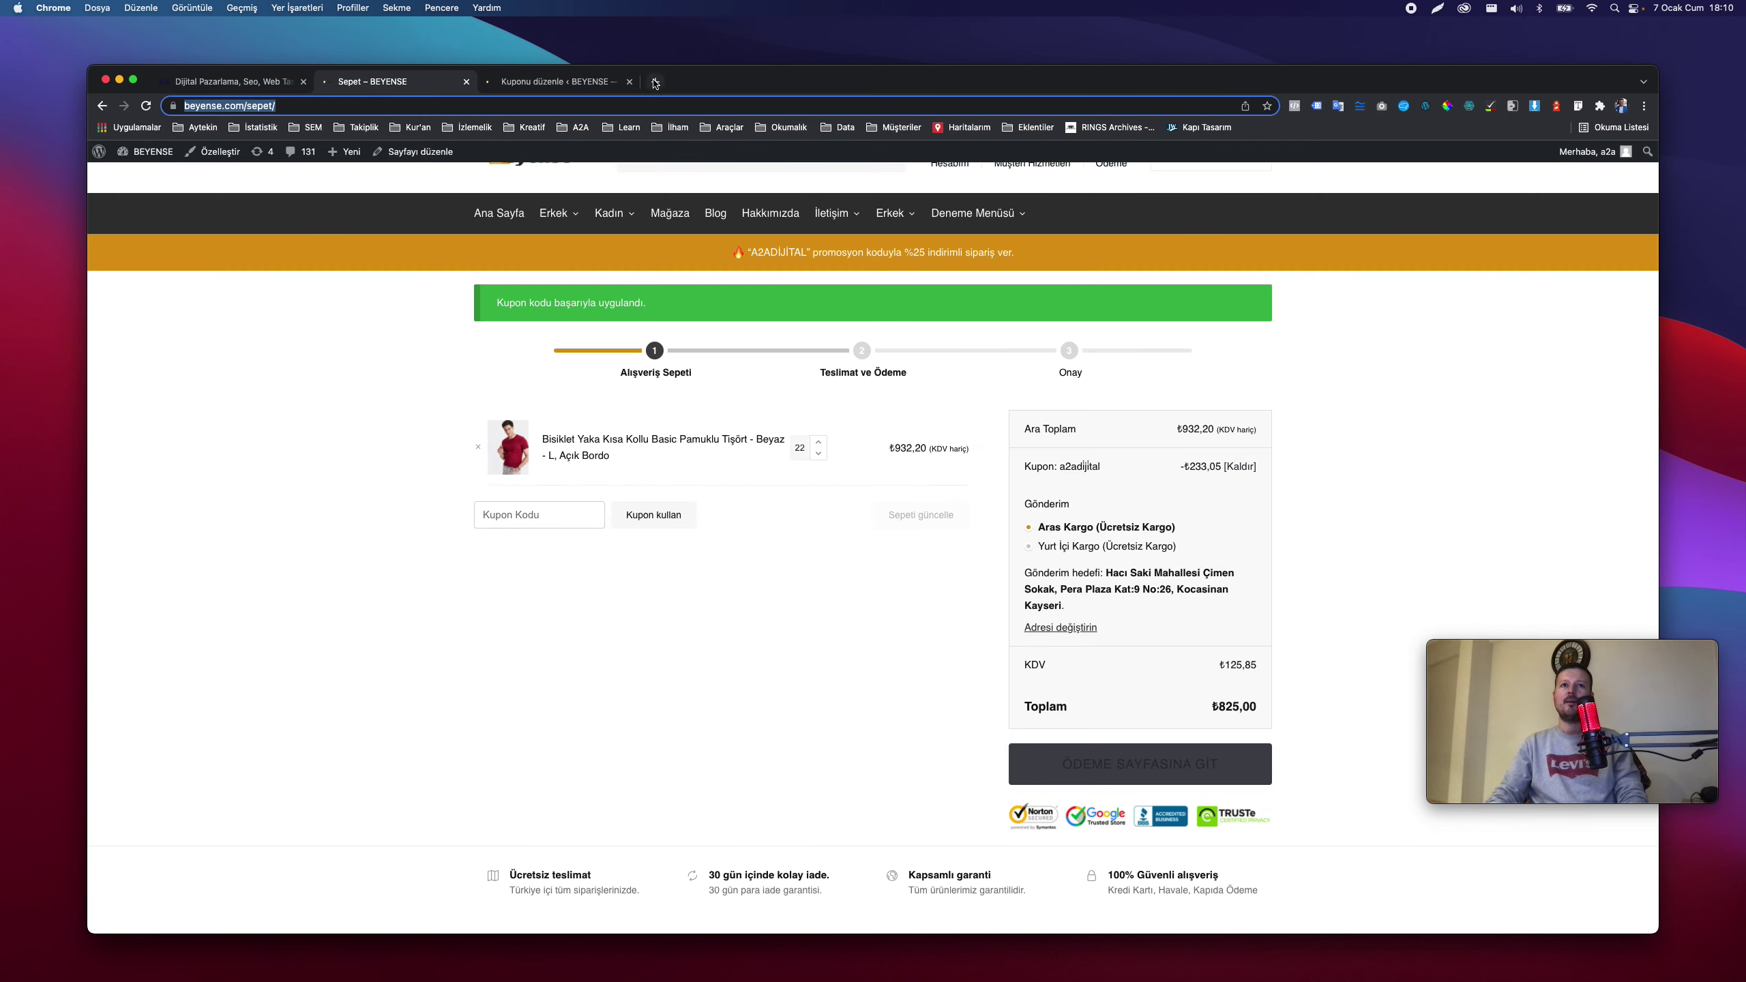
text(beyense.com/sepet)
key(Return)
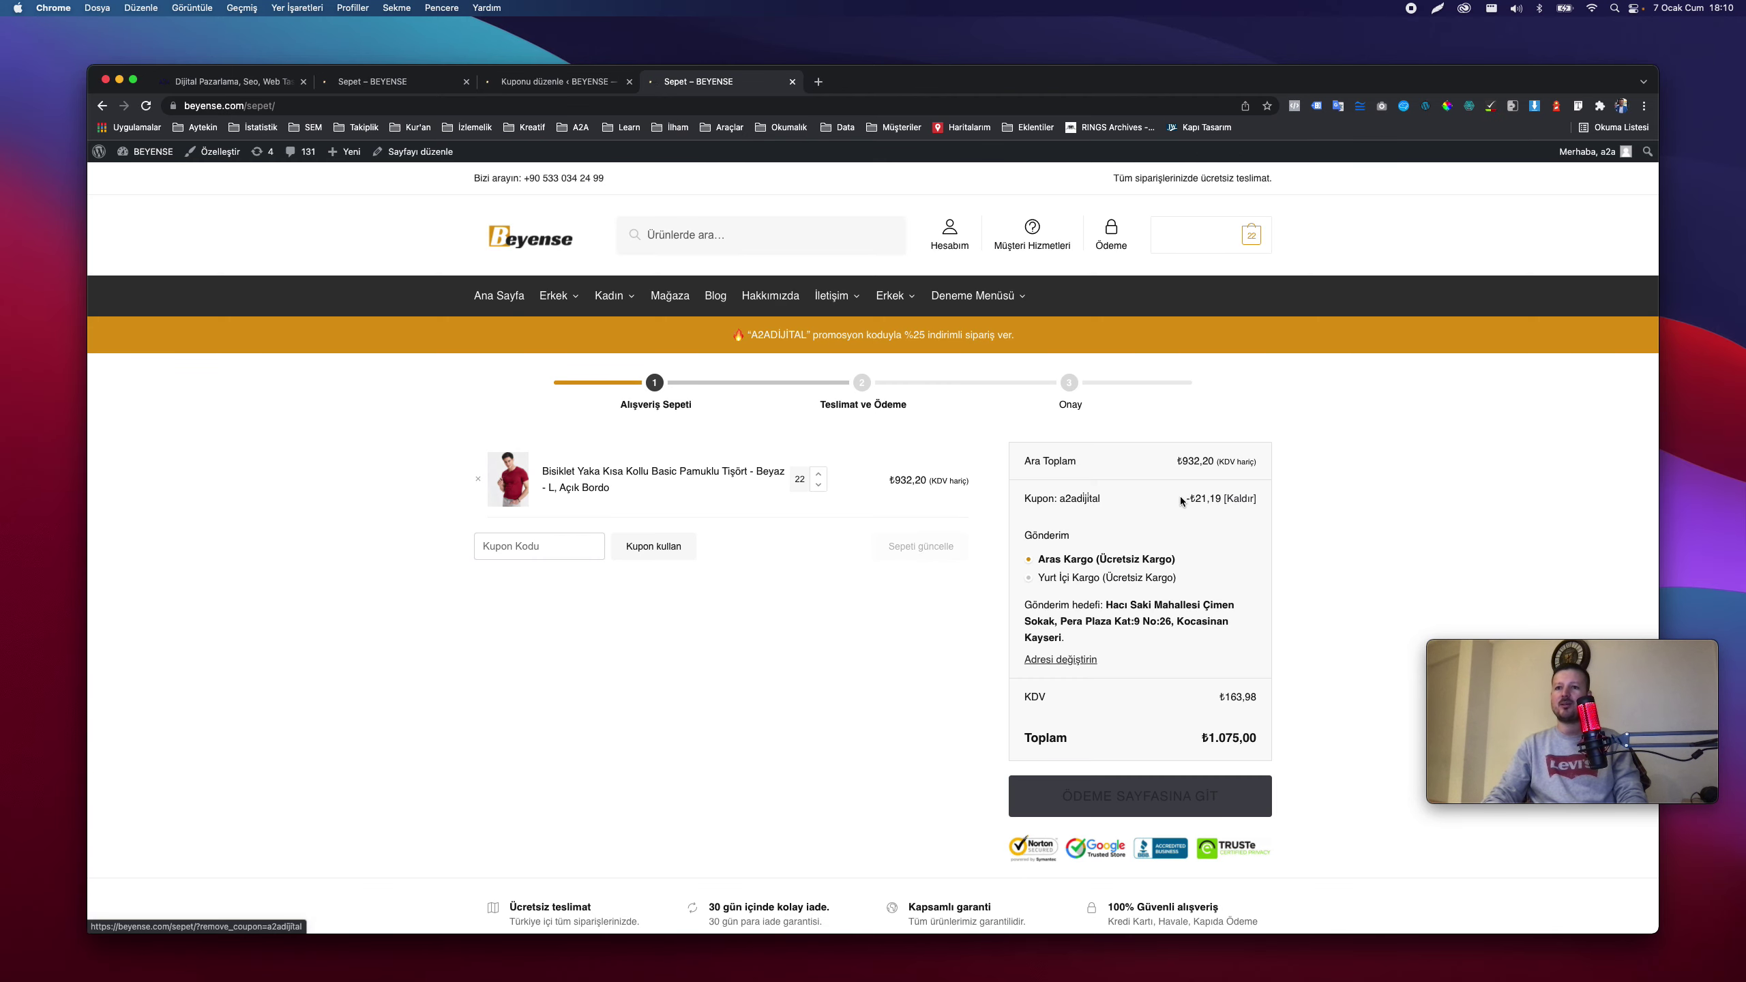
scroll(1183, 501, up, 5)
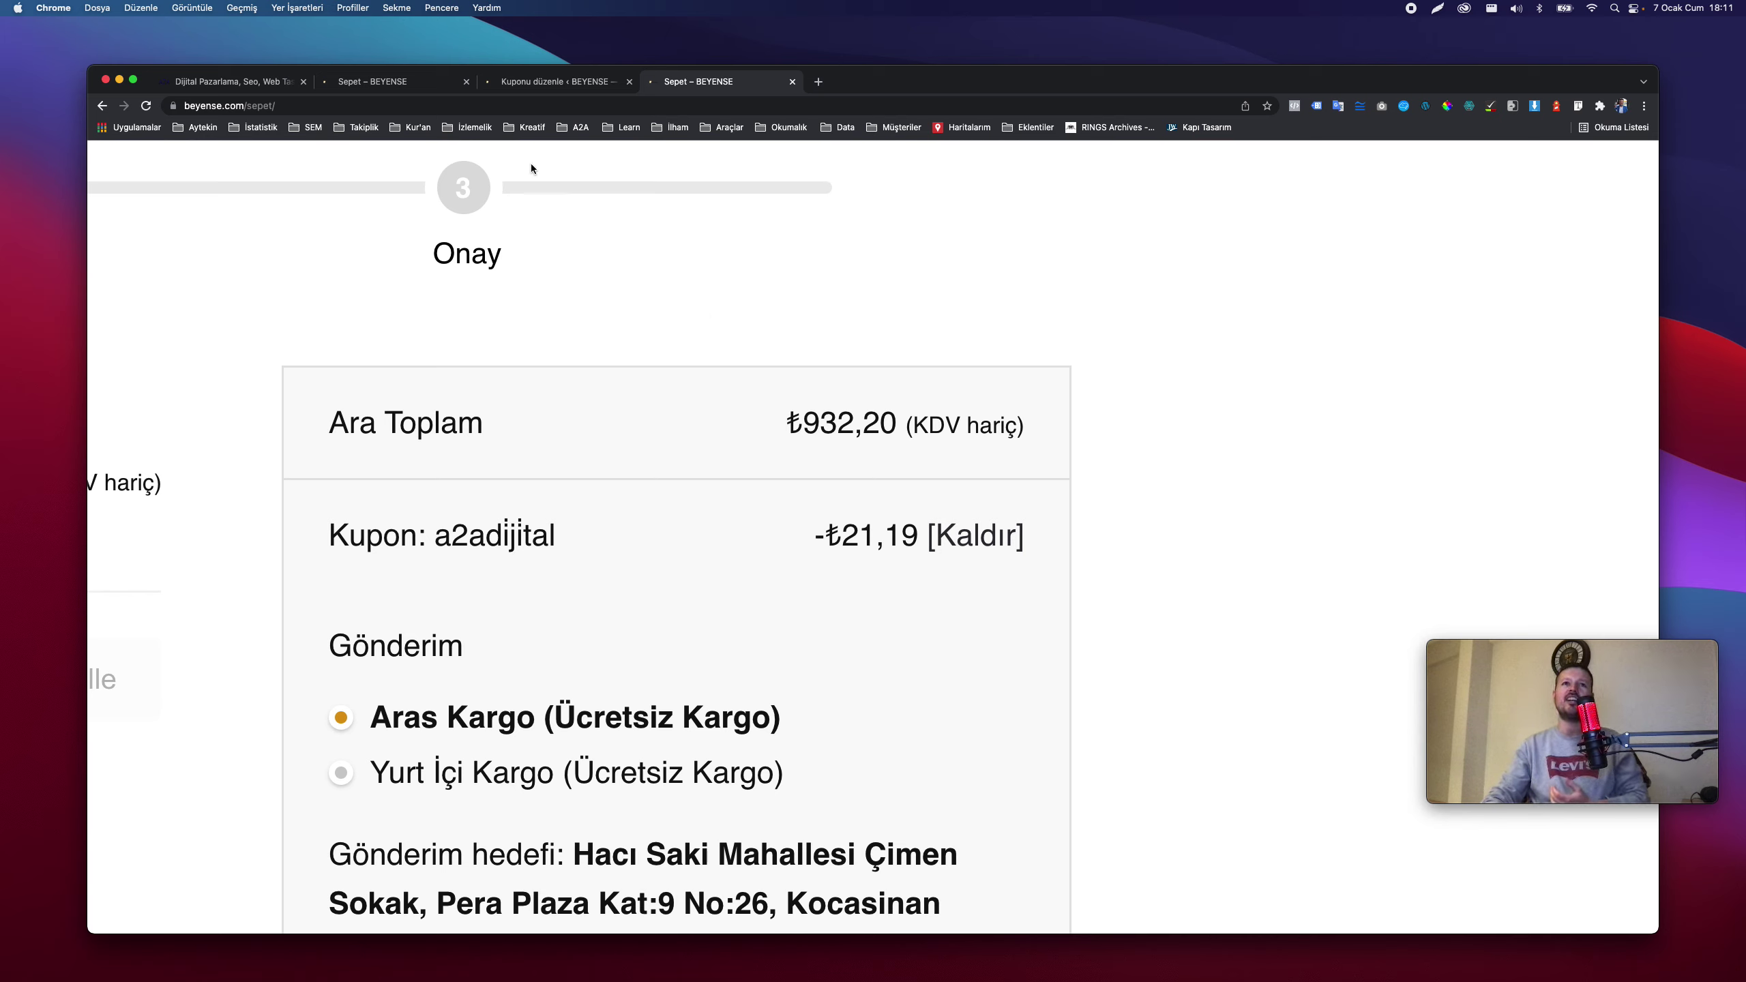
Set the minimum spend (Asgari harcama) in the A2ADİJİTAL coupon's usage restrictions to 300.
click(531, 83)
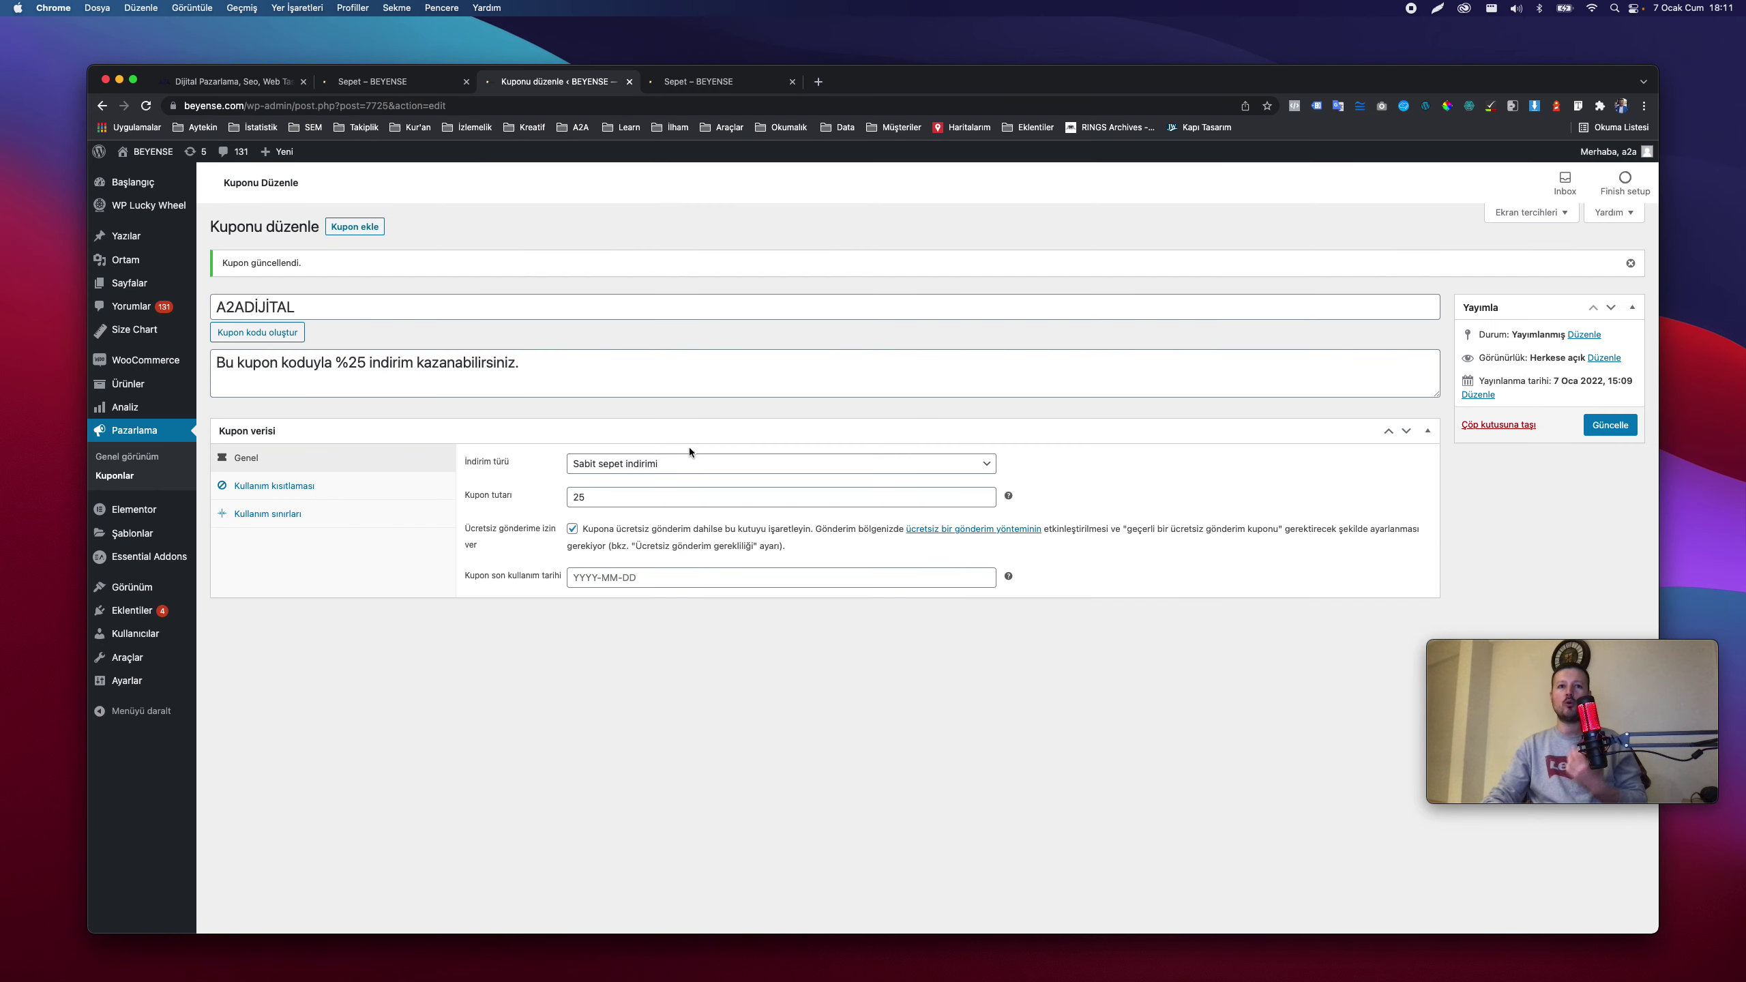
click(675, 475)
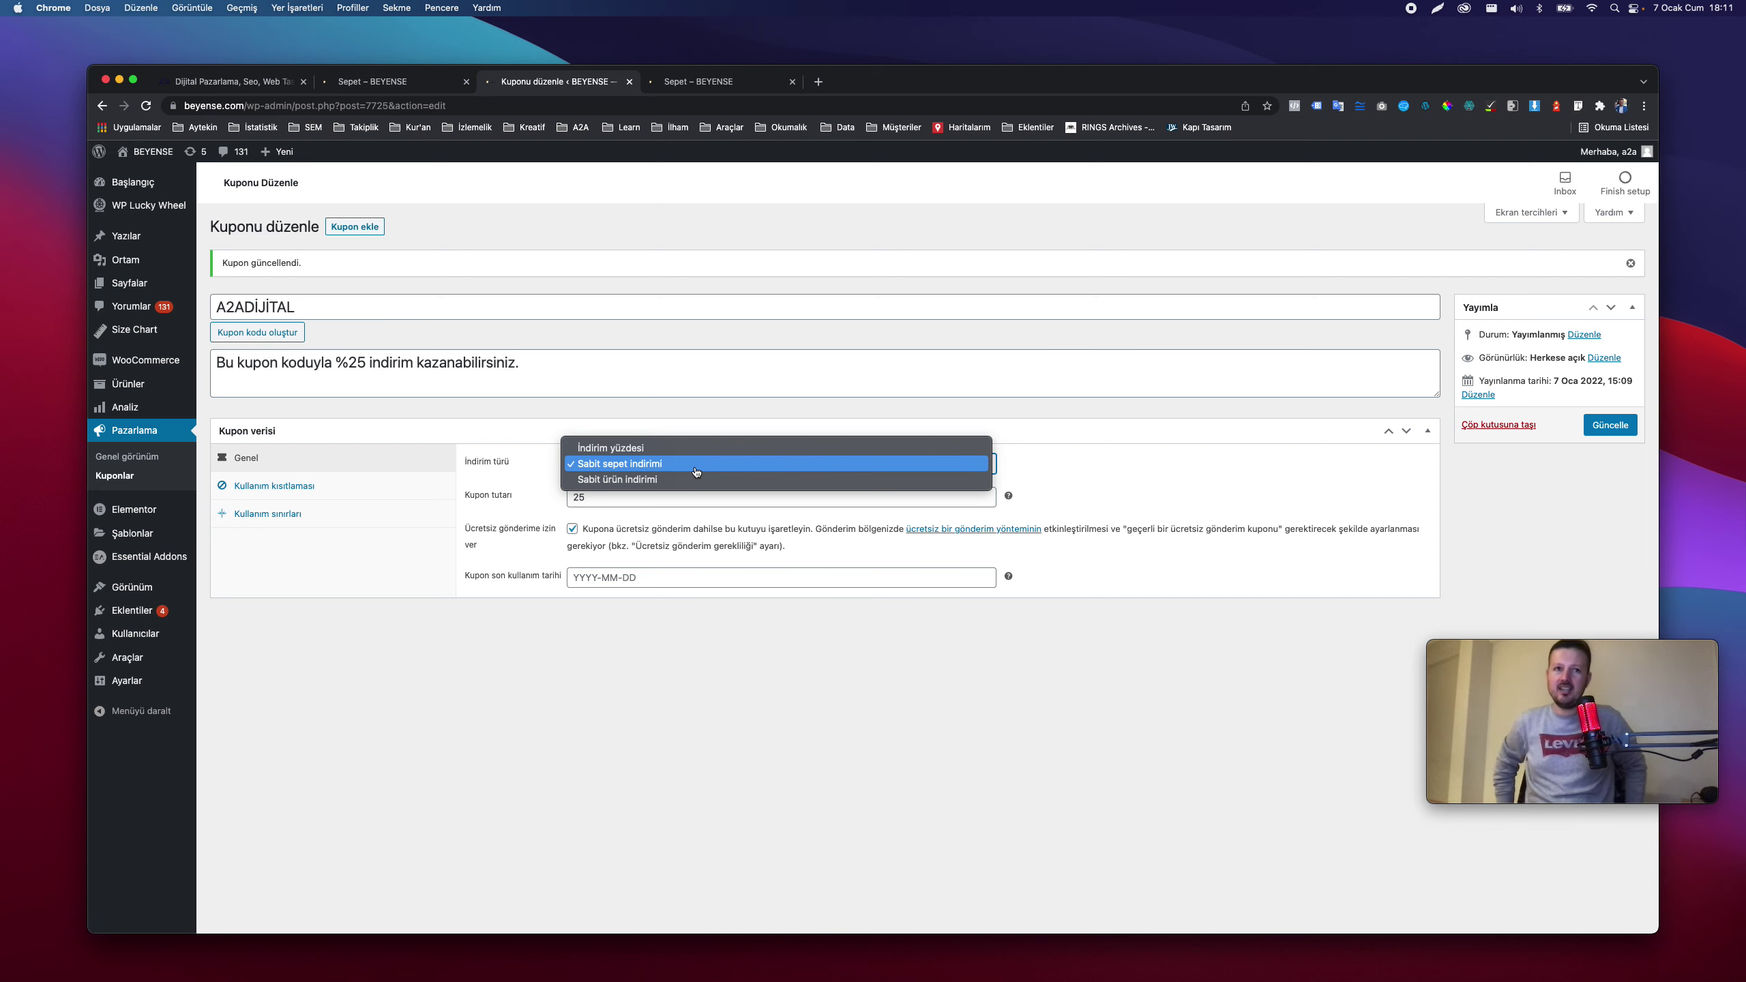
click(281, 497)
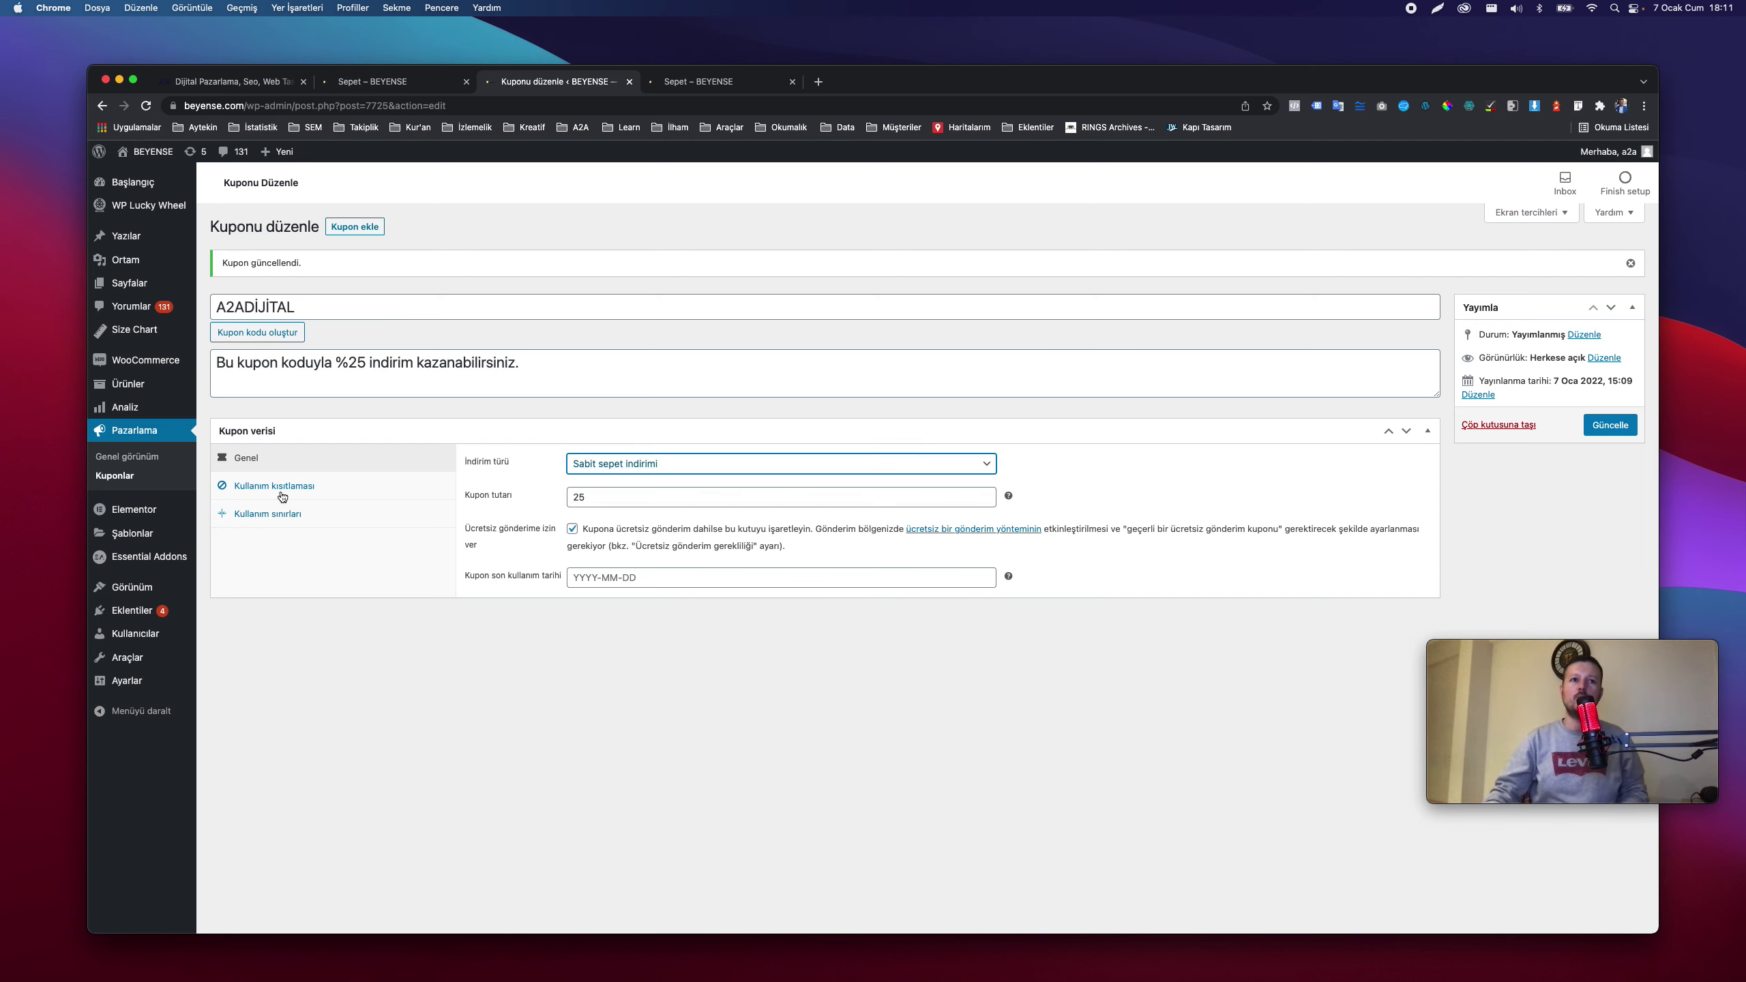
click(299, 498)
click(302, 472)
click(316, 498)
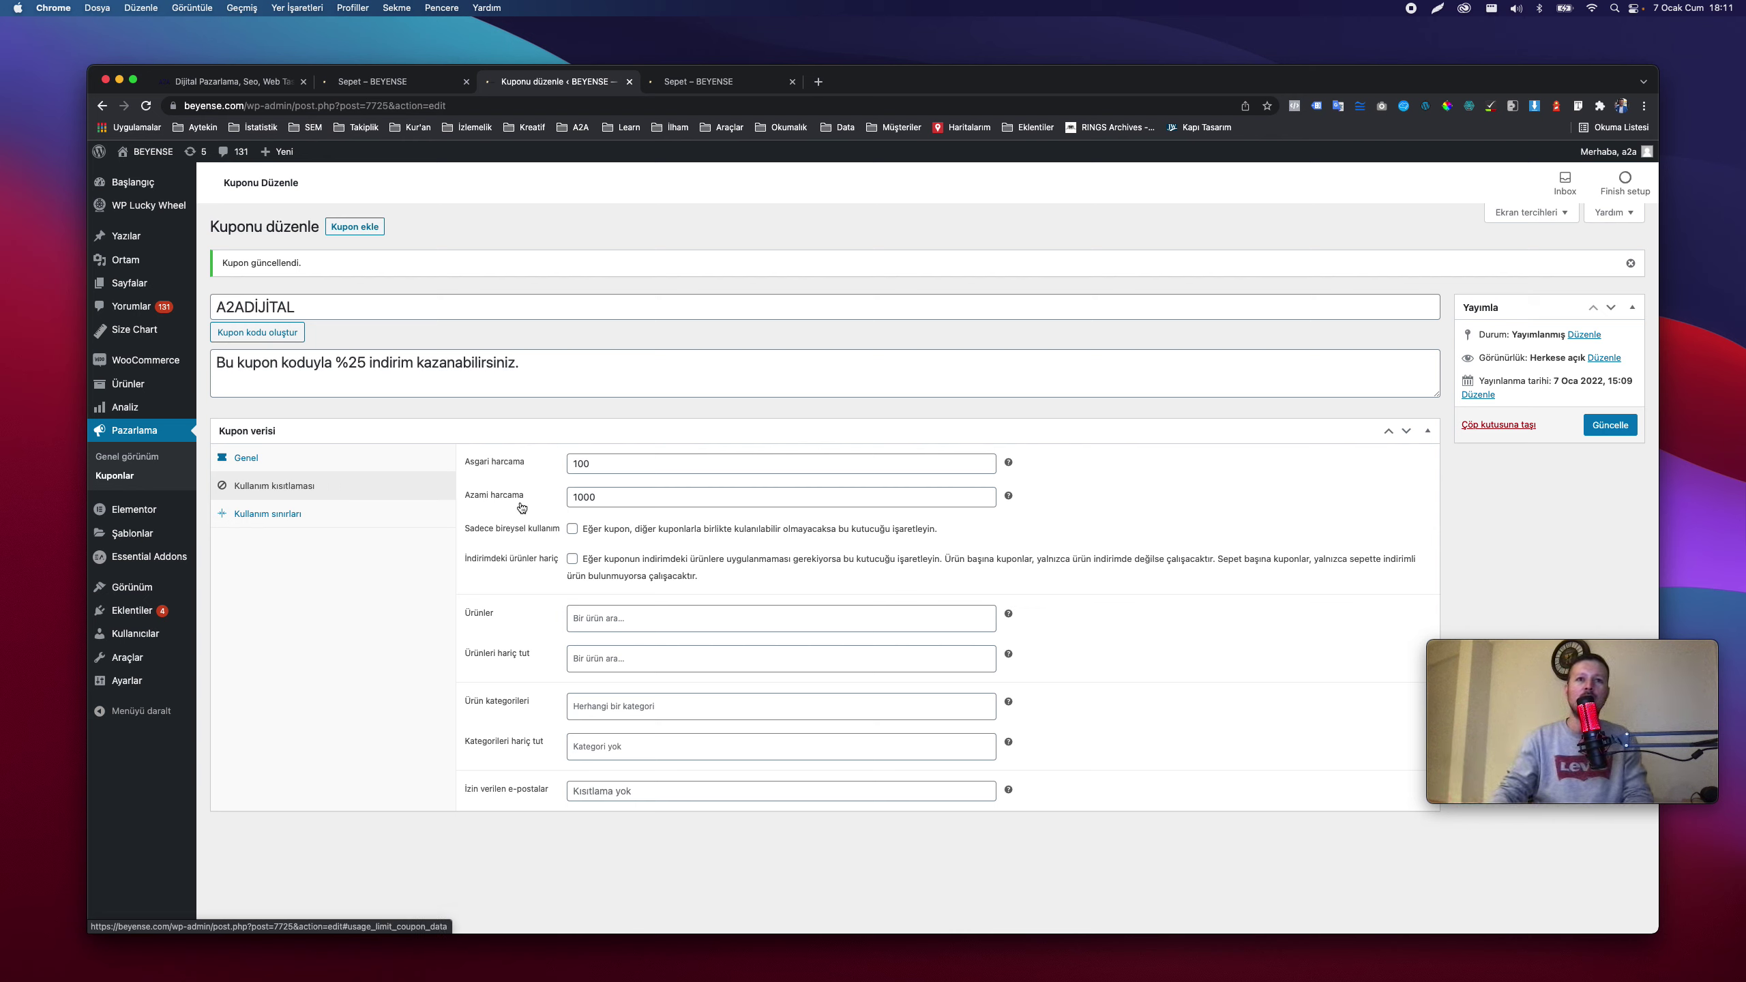
double_click(582, 463)
text(300)
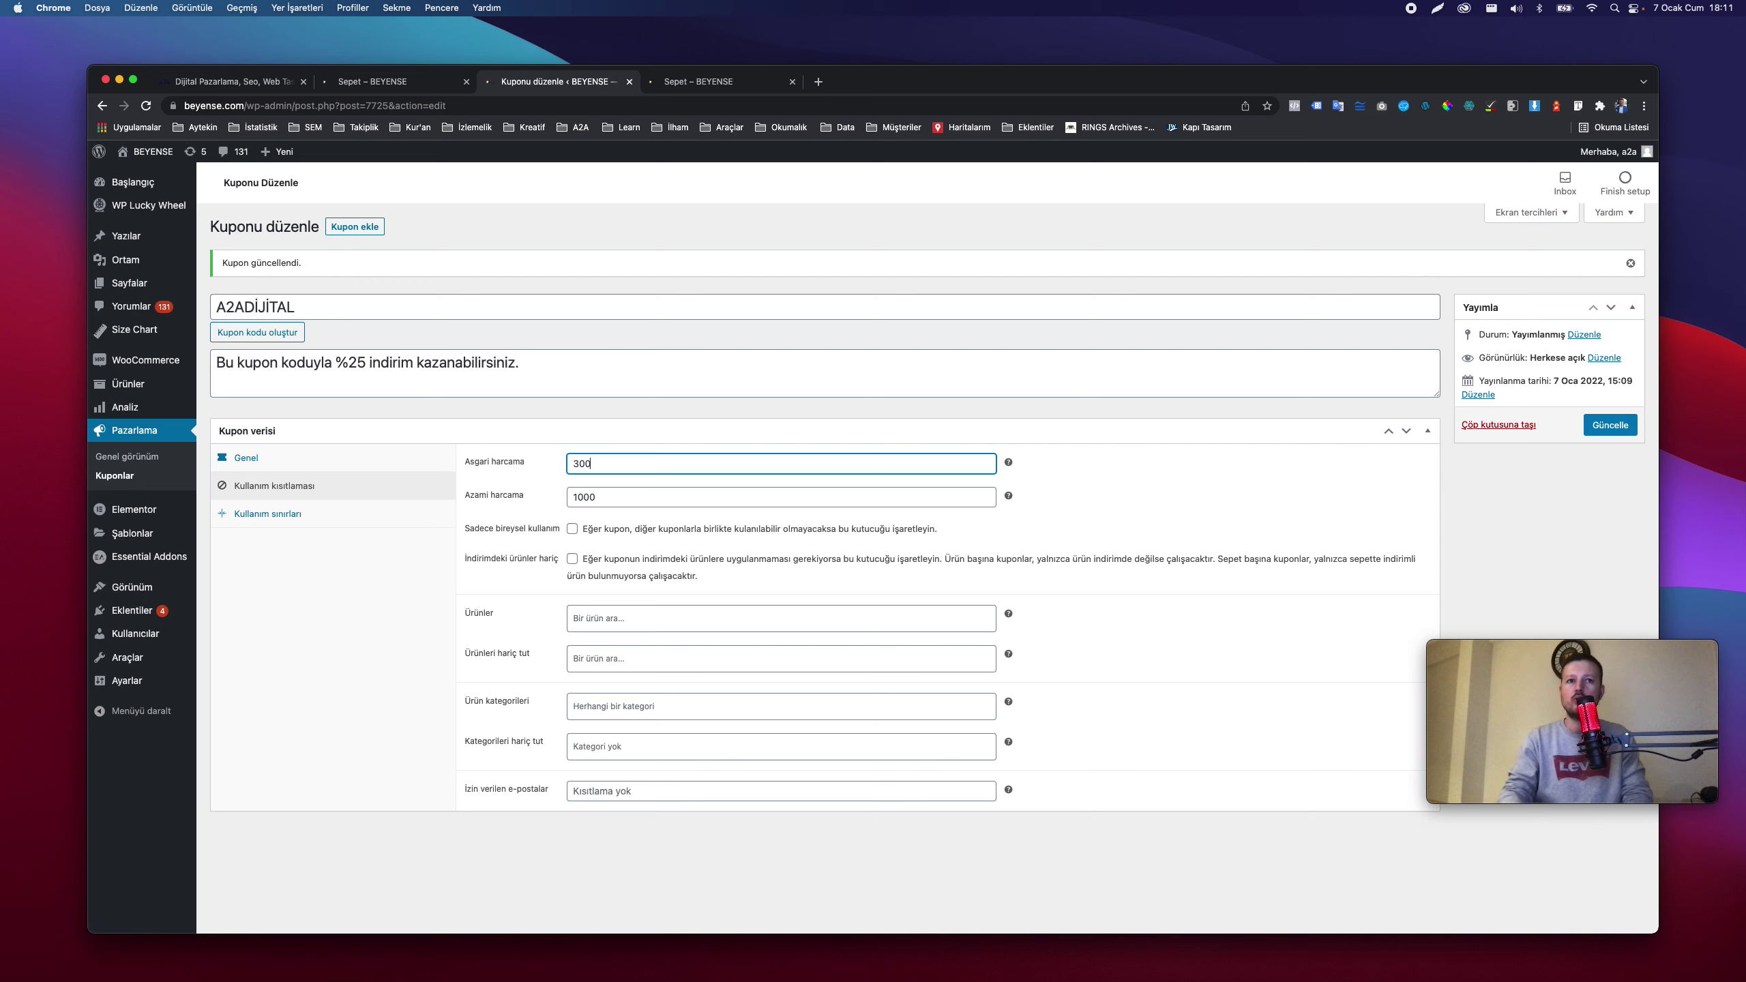
Set the A2ADİJİTAL coupon's discount type to İndirim yüzdesi and its coupon amount (Kupon tutarı) to 10.
click(395, 461)
click(633, 464)
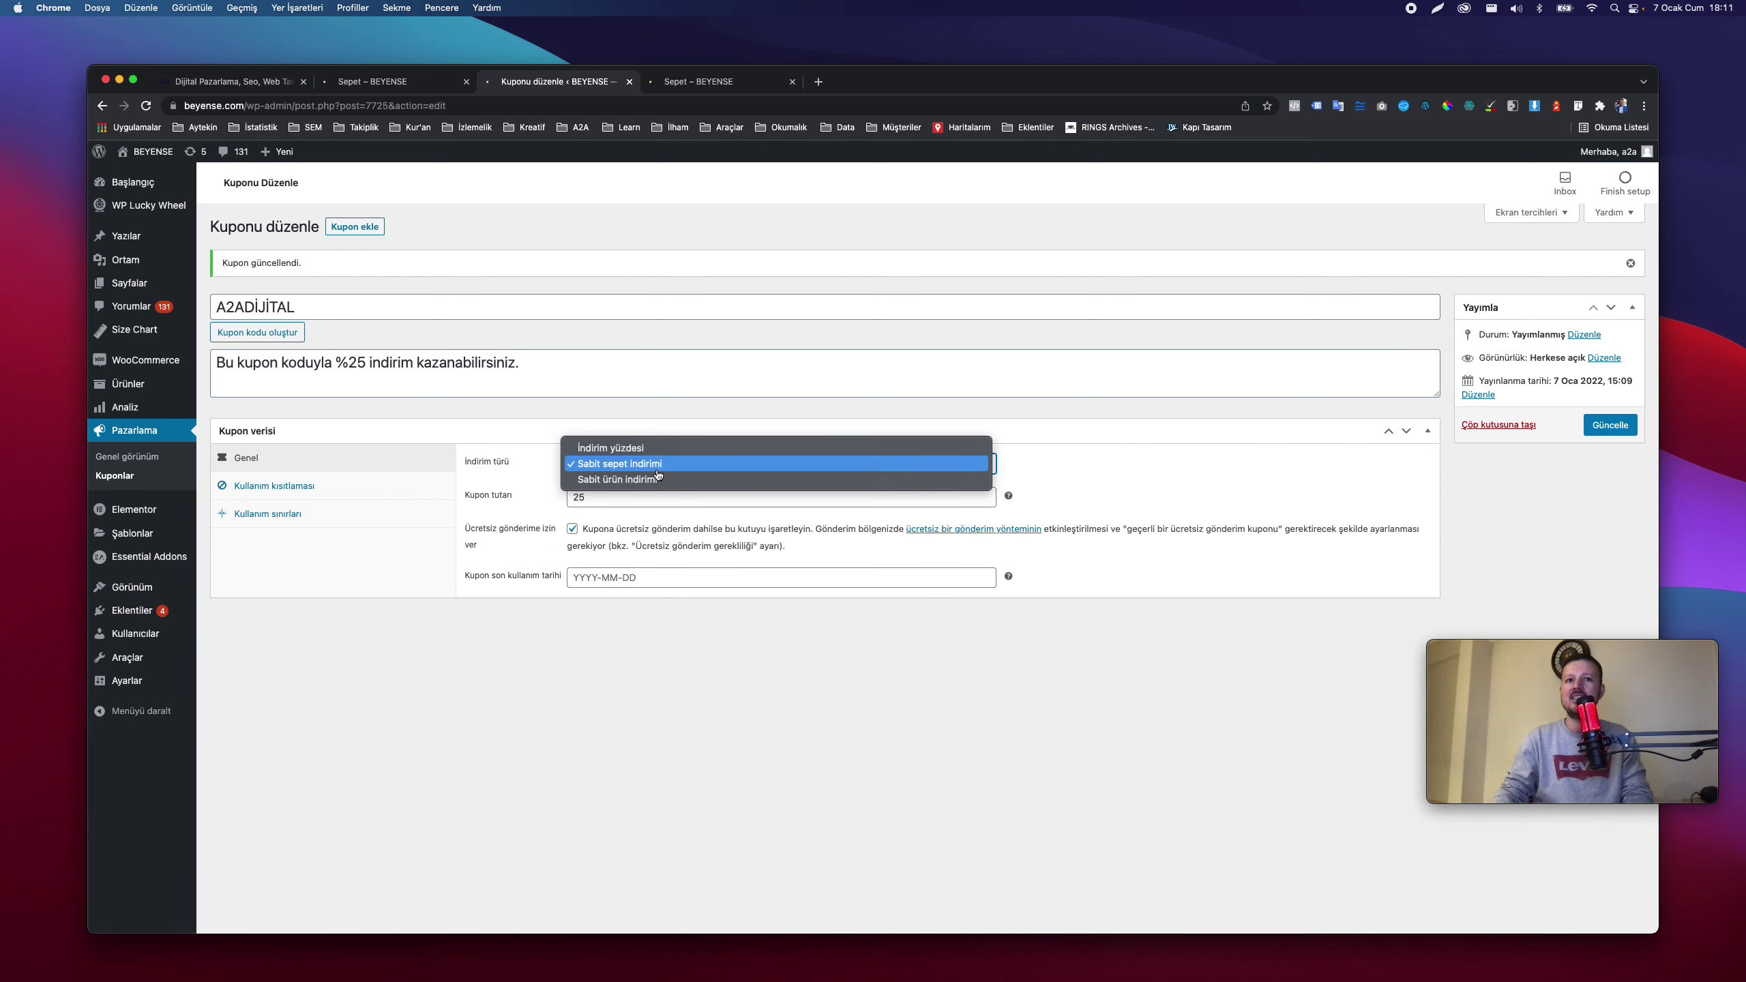
click(620, 449)
double_click(615, 494)
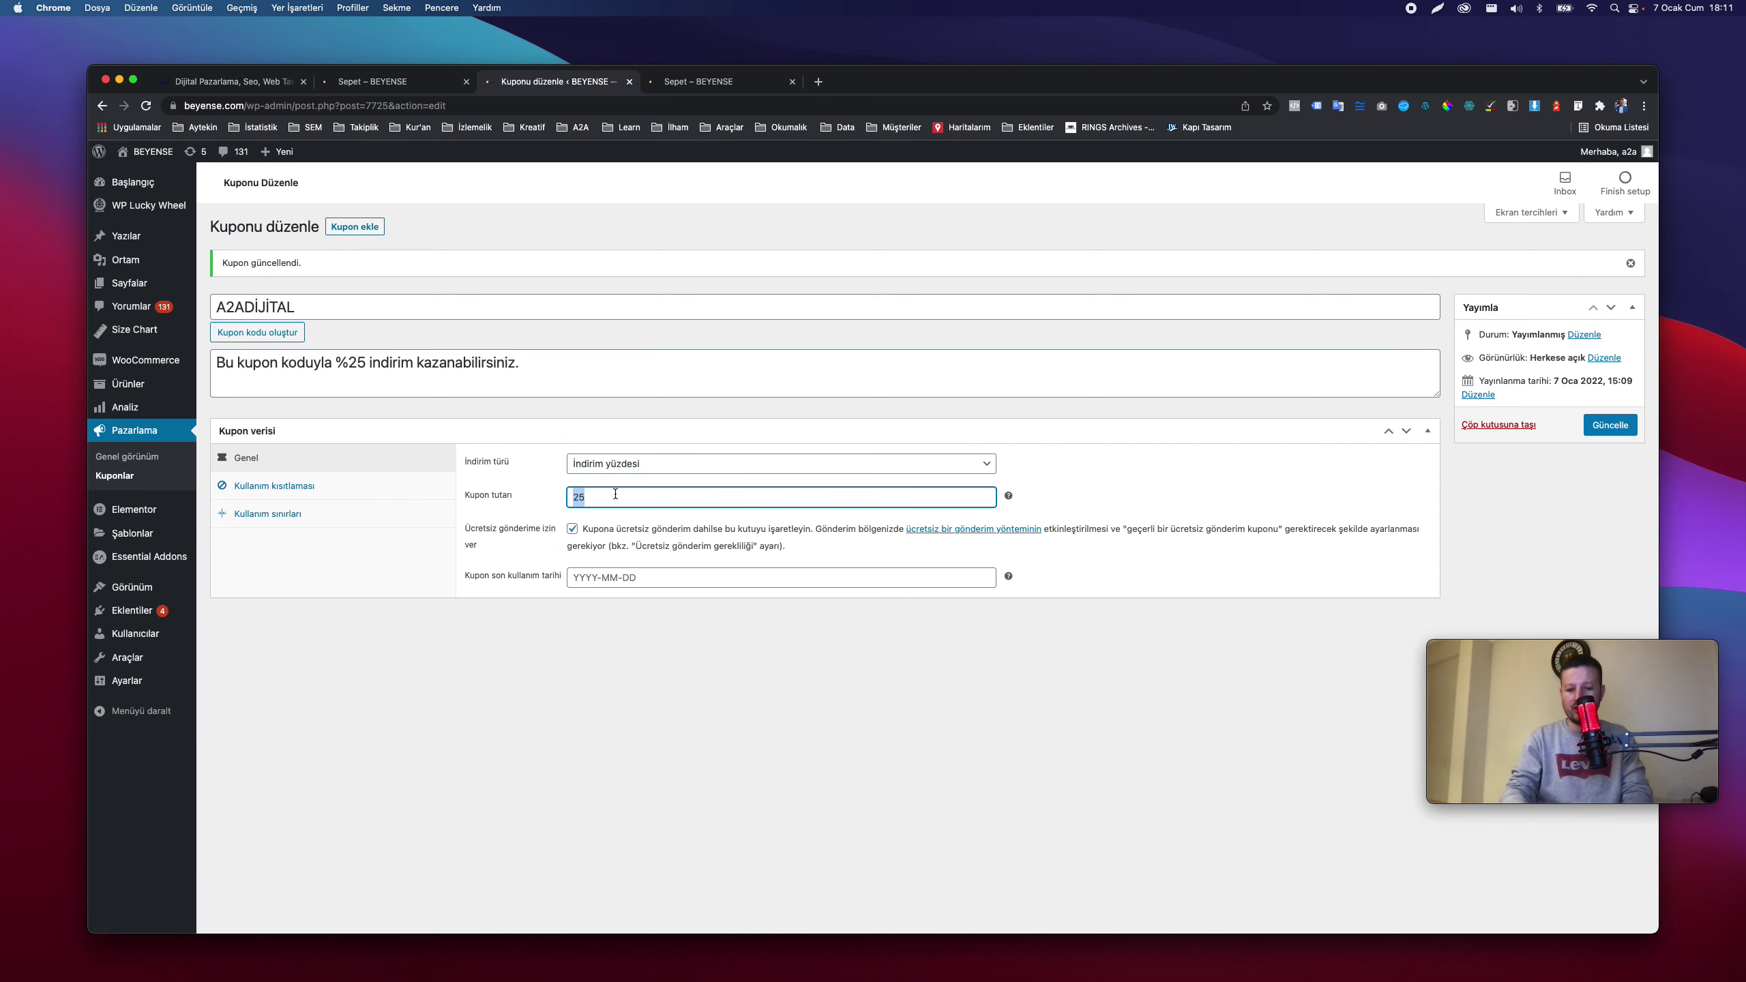
text(10)
Set the coupon's expiry date (Kupon son kullanım tarihi) to 2022-01-09.
click(616, 643)
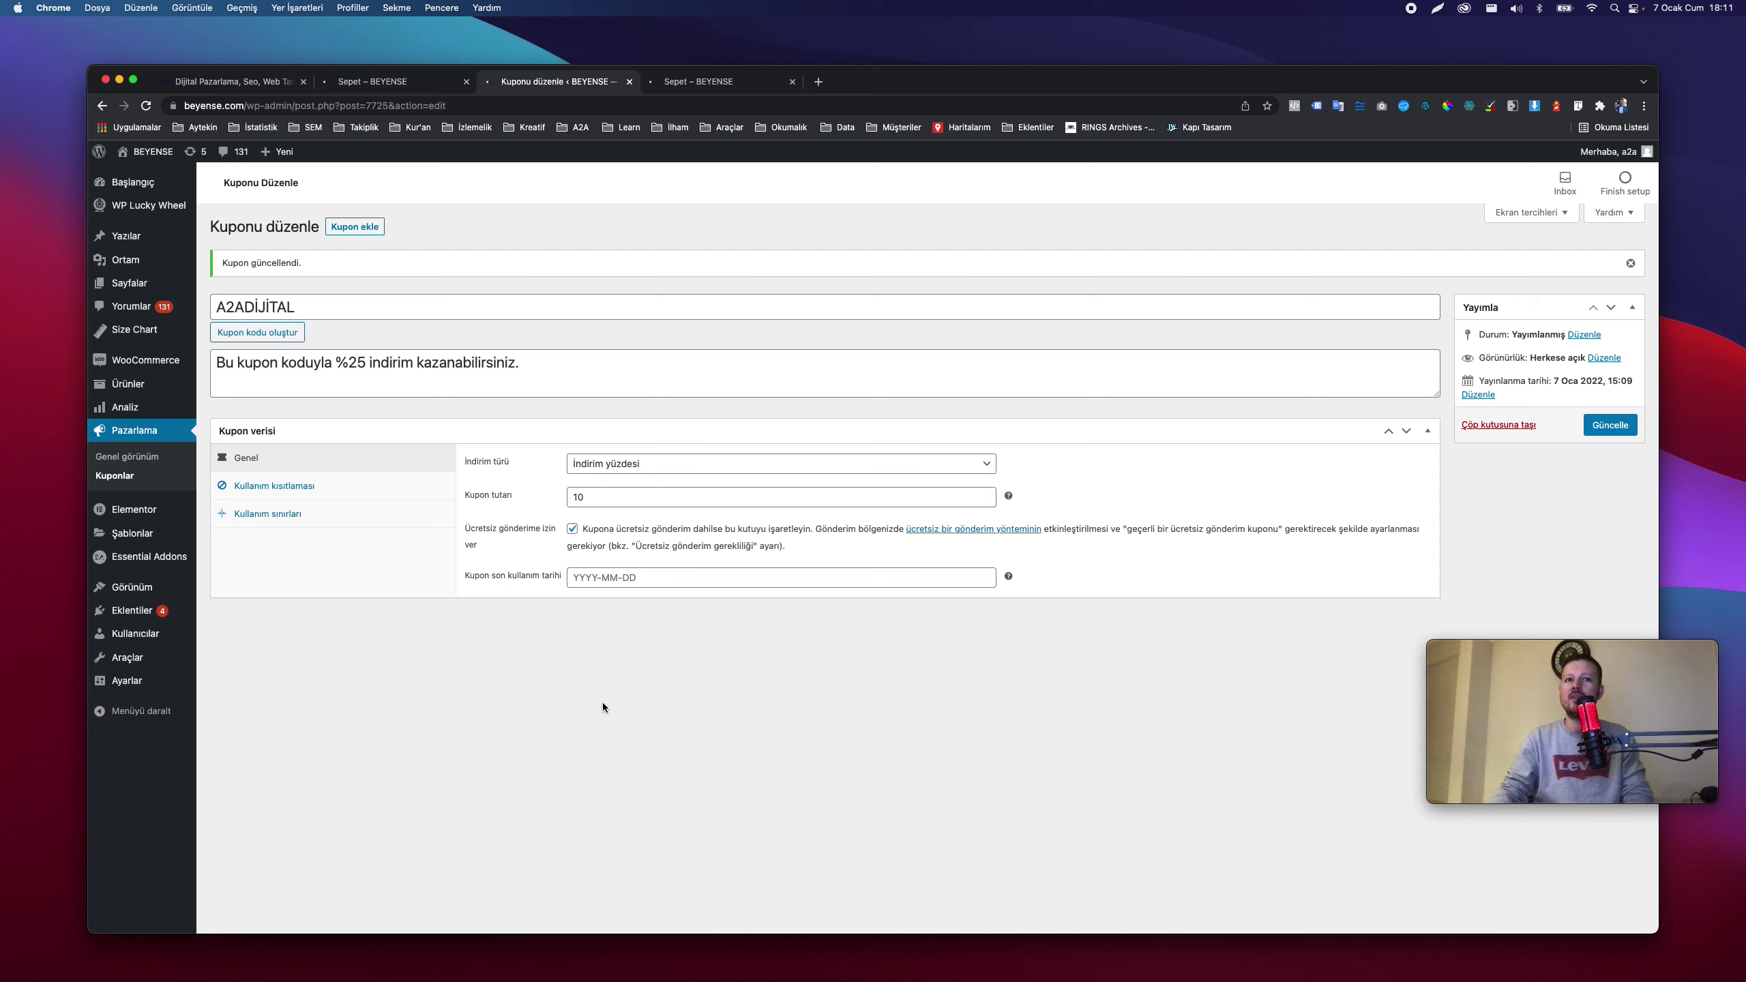
click(690, 582)
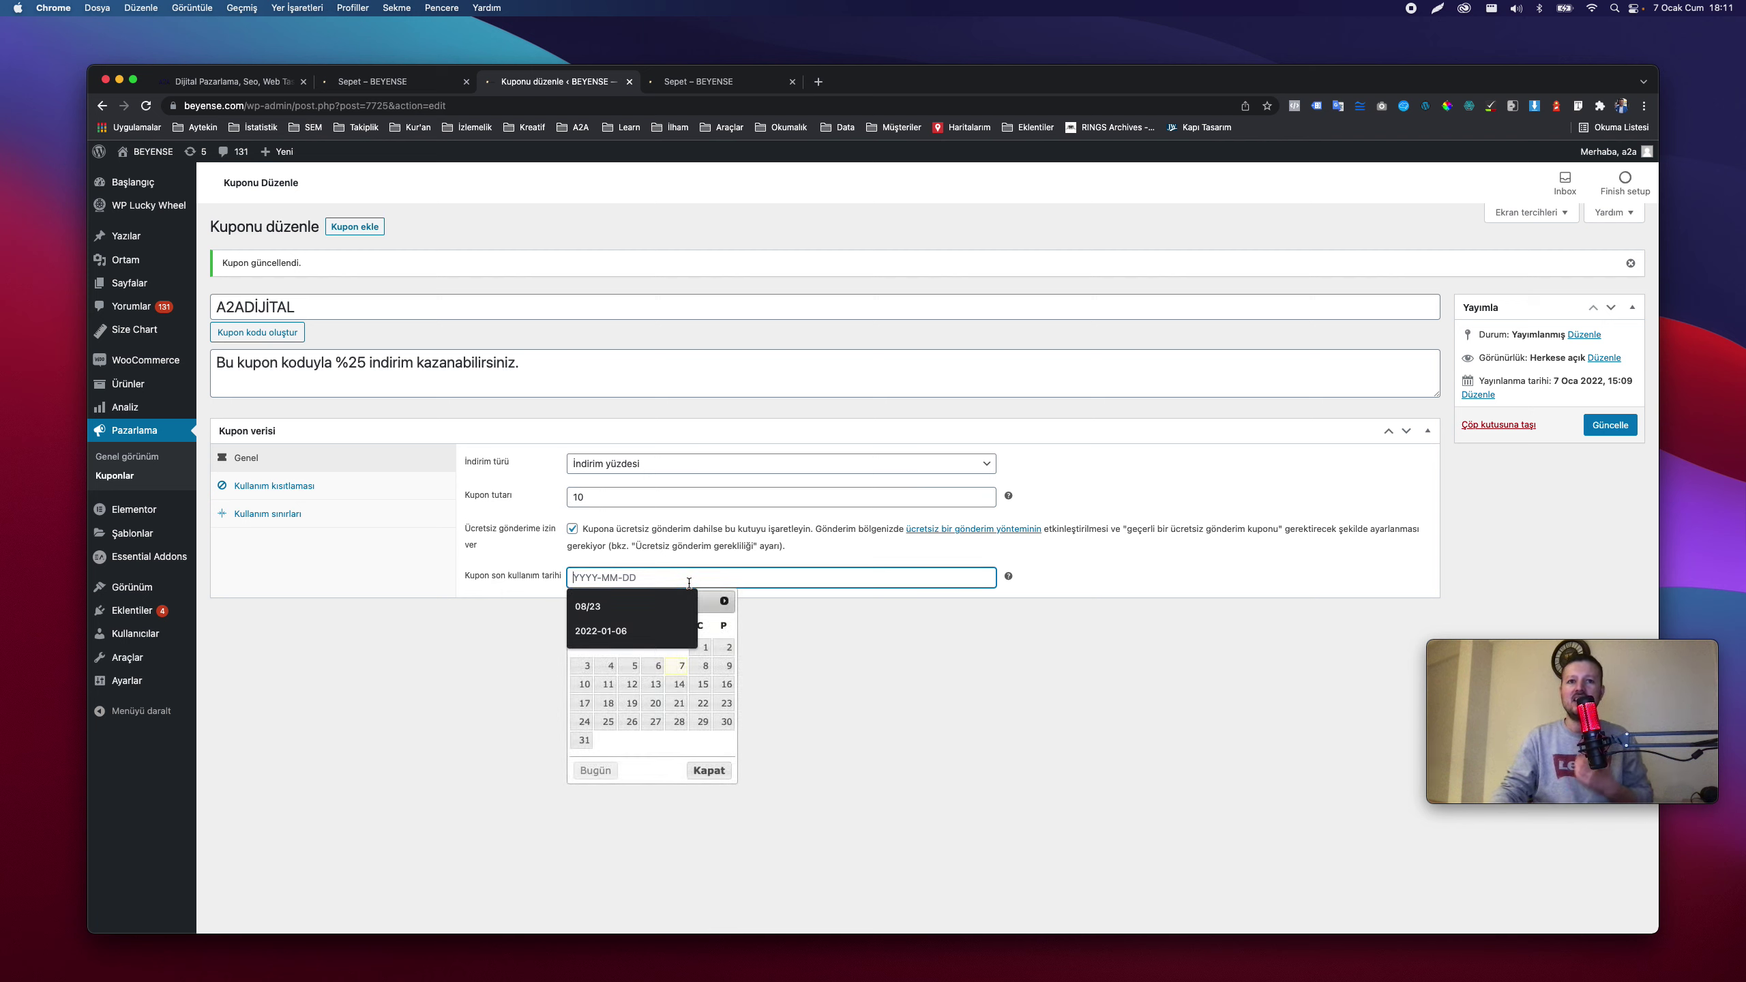
click(726, 666)
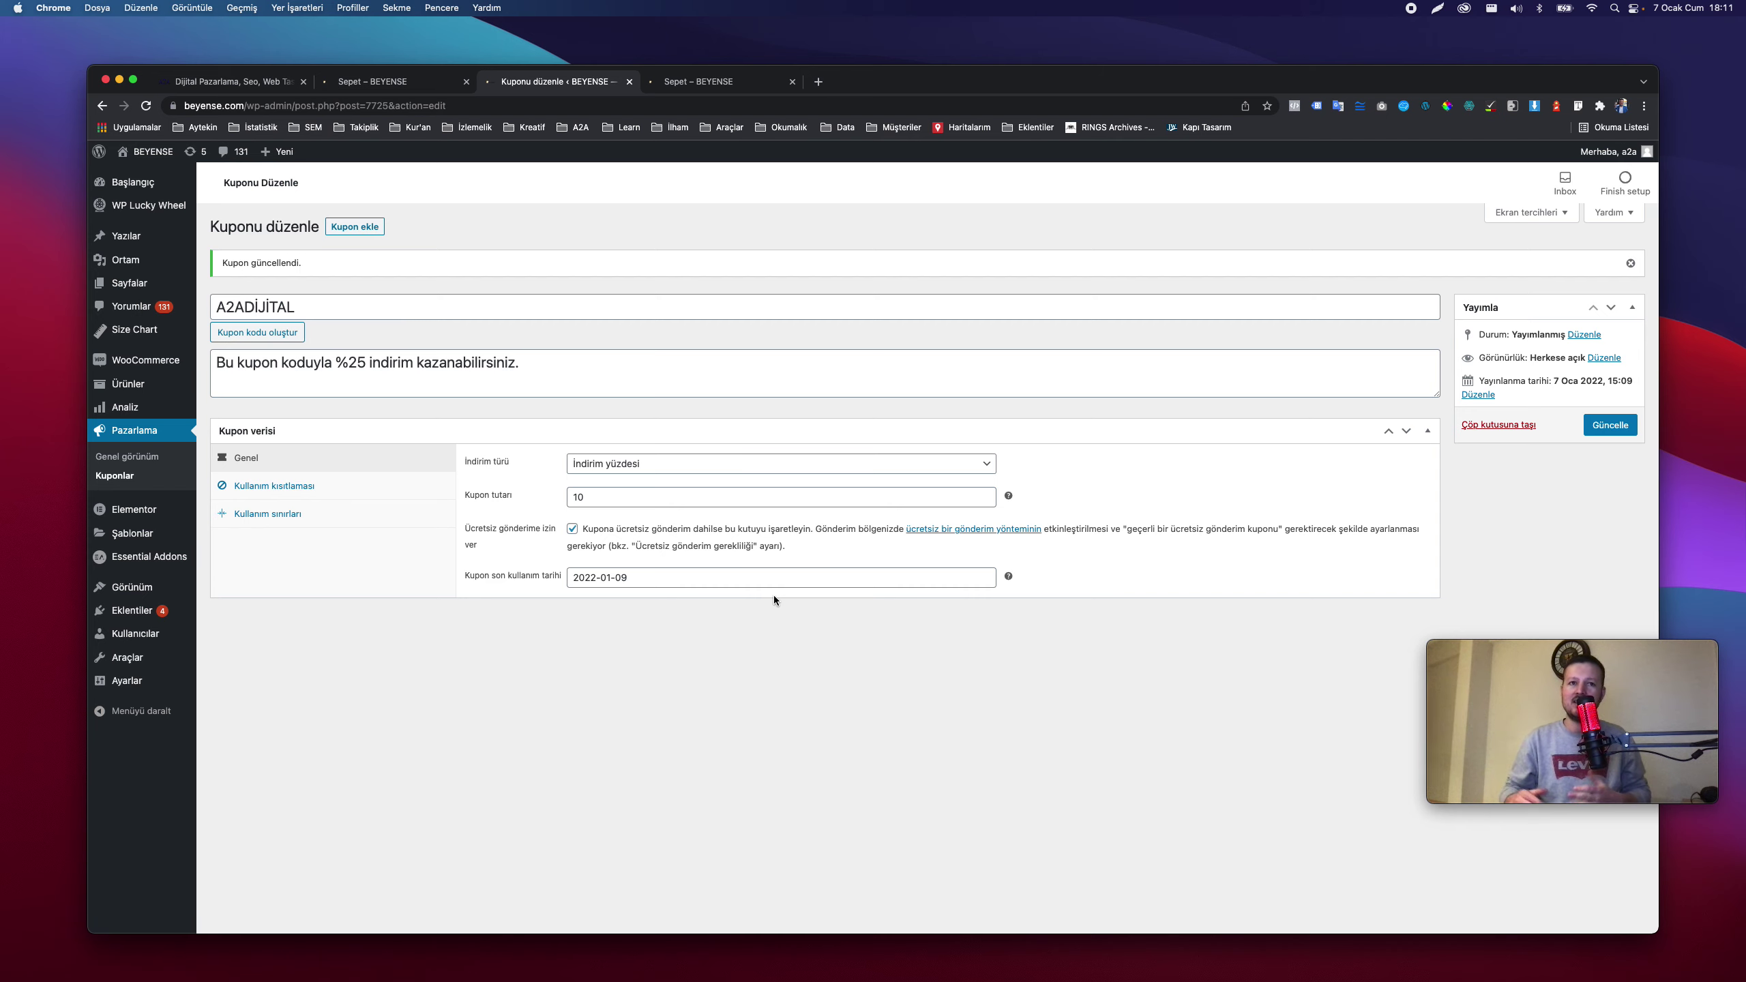
Examine the coupon's usage limits (Kullanım sınırları) and try an item limit of 2 in Kullanımı X ögeleriyle sınırla, clearing it again.
click(275, 513)
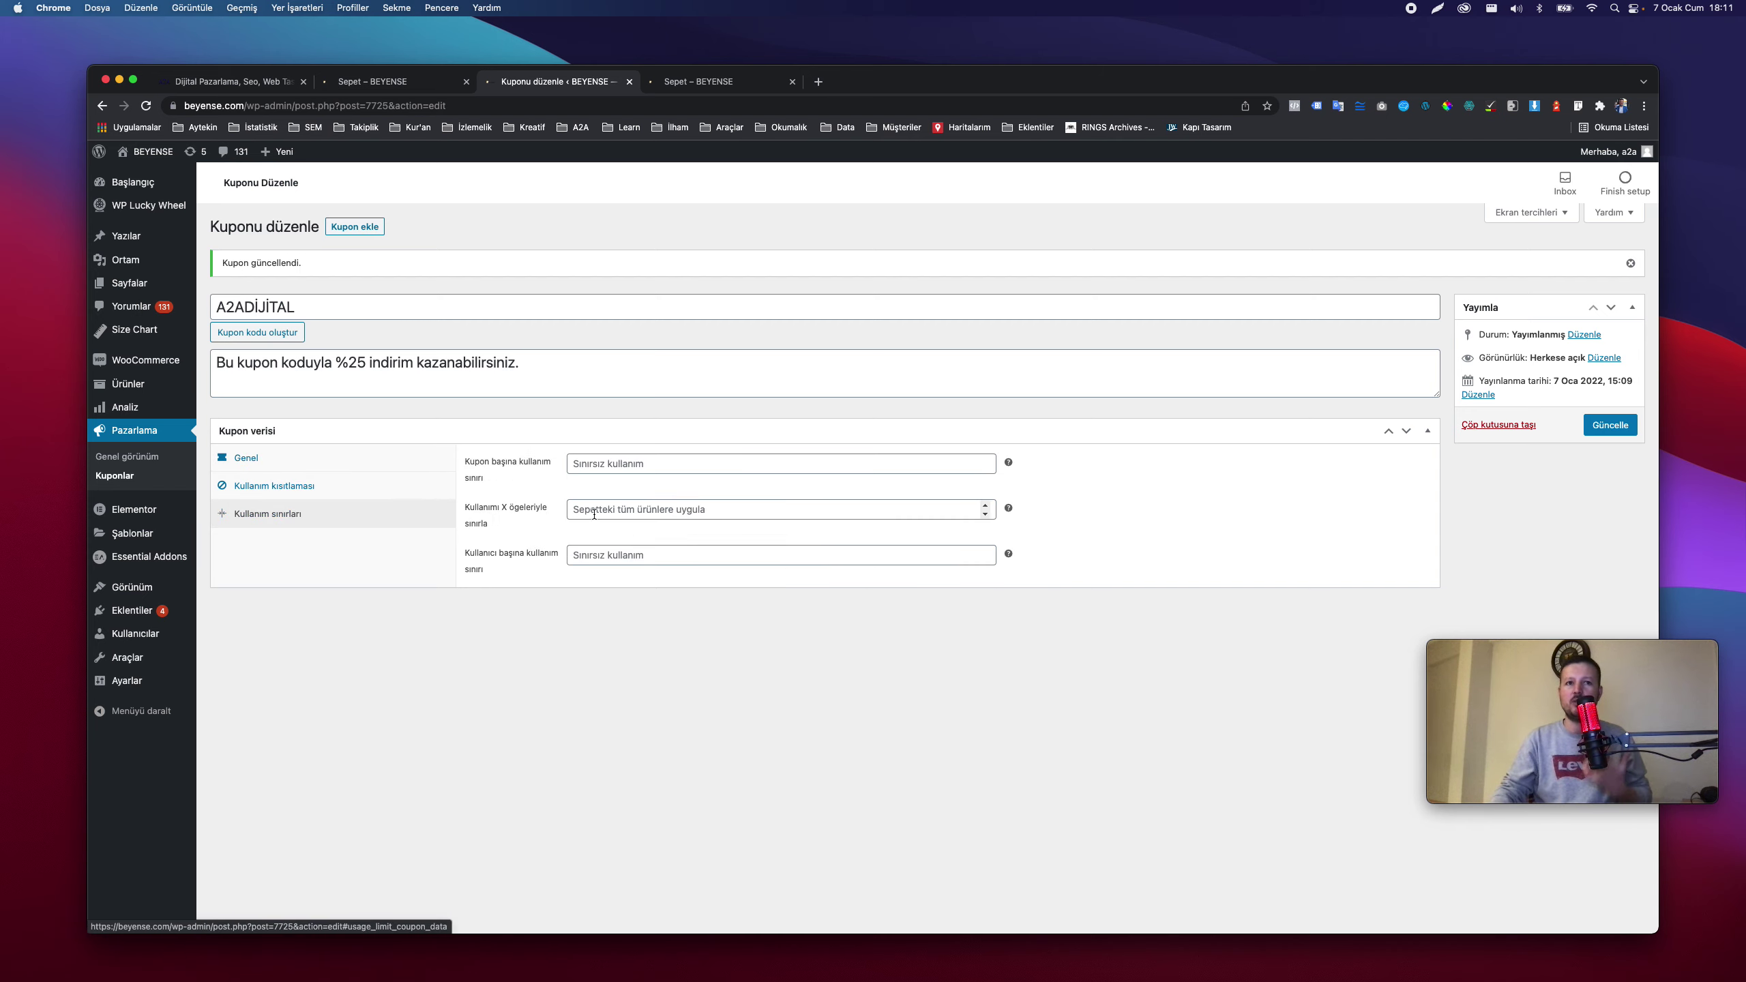
scroll(584, 510, up, 5)
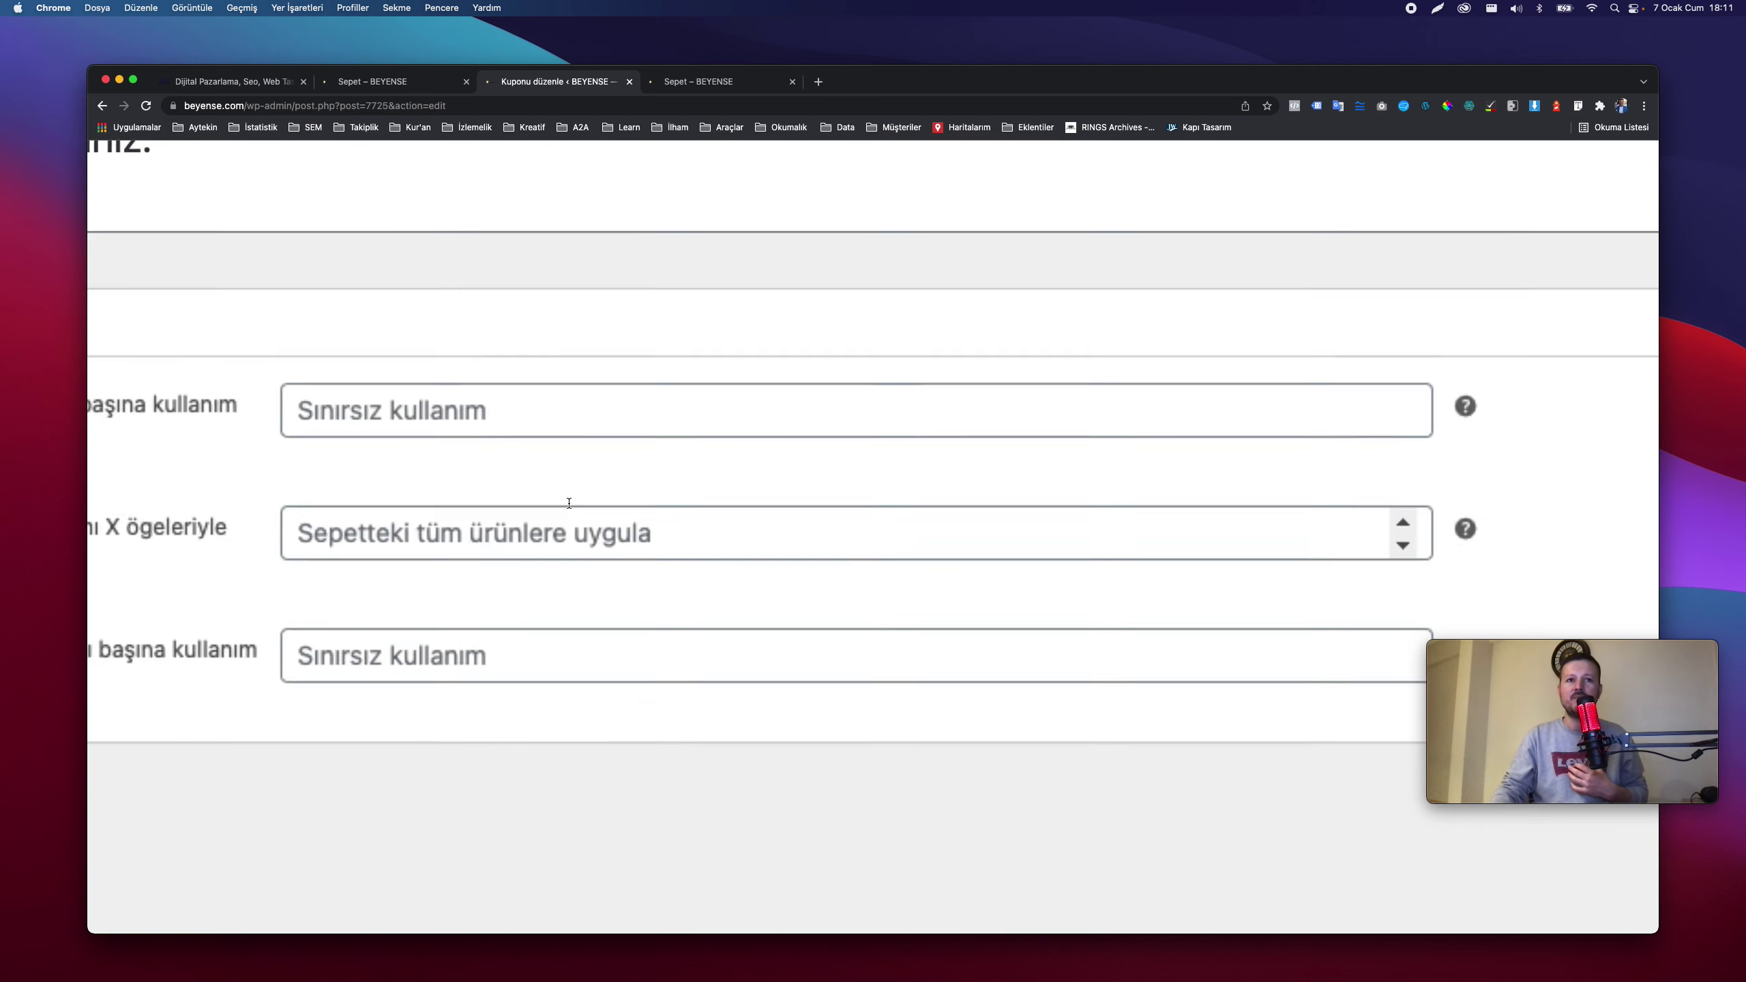
scroll(570, 503, down, 5)
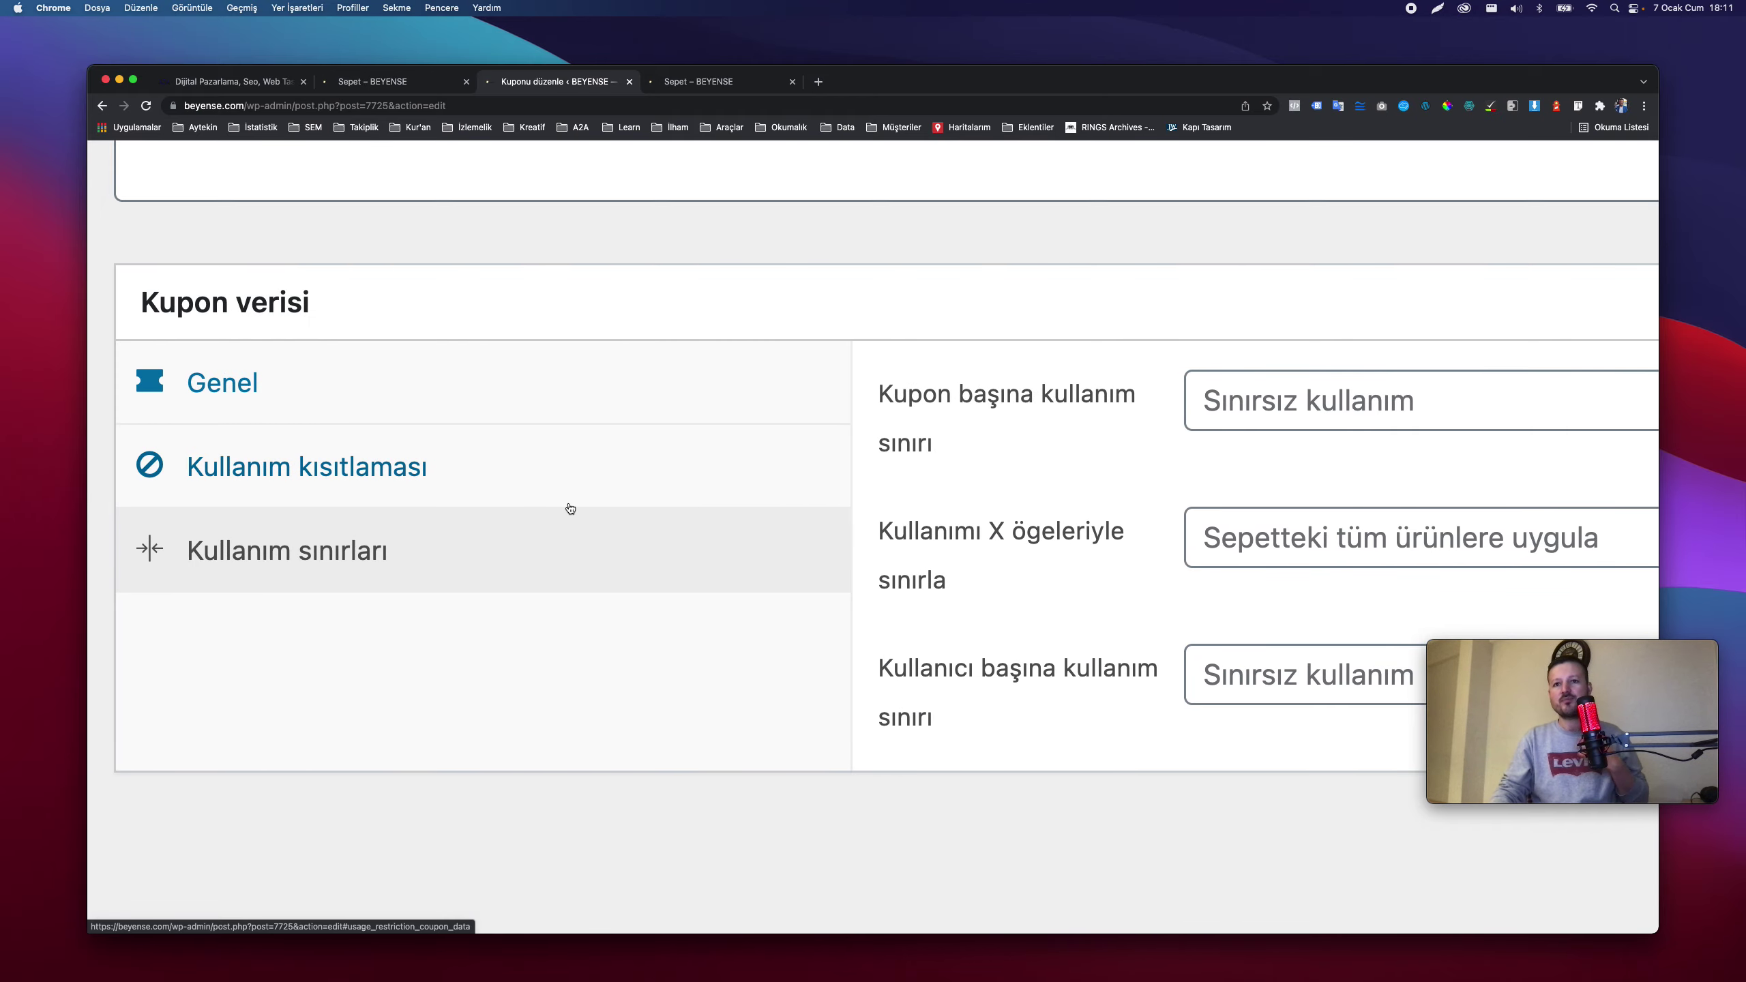
scroll(571, 509, down, 5)
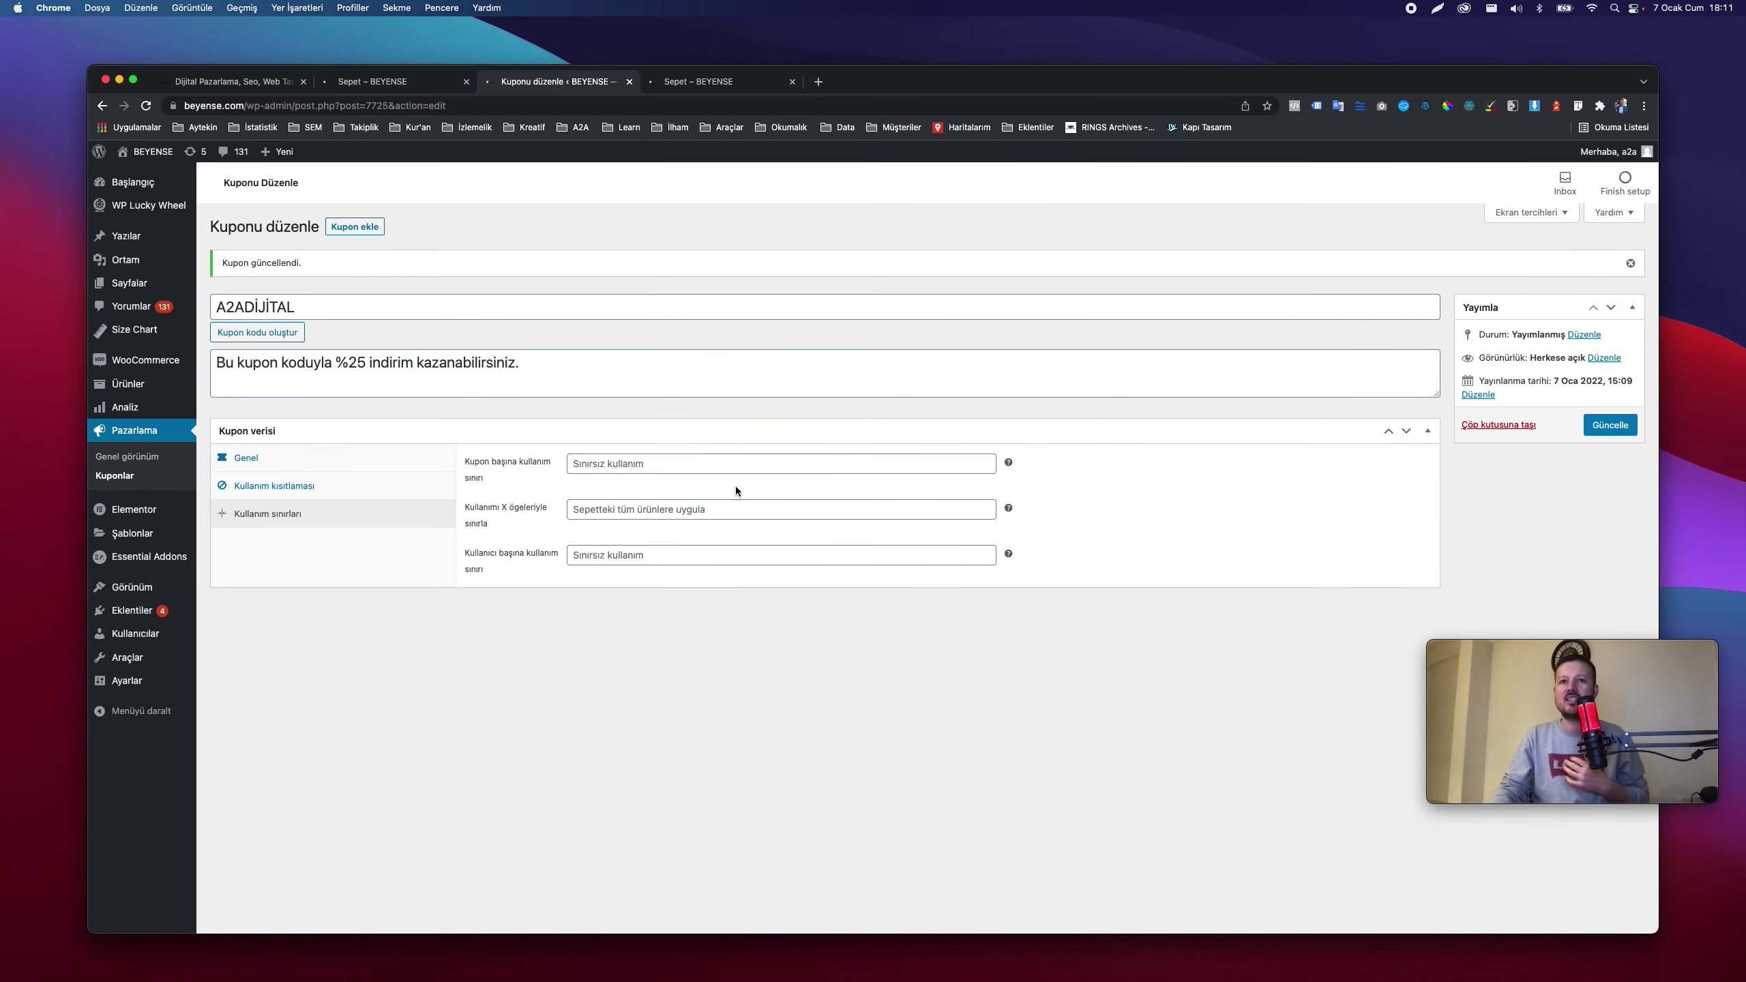
click(717, 503)
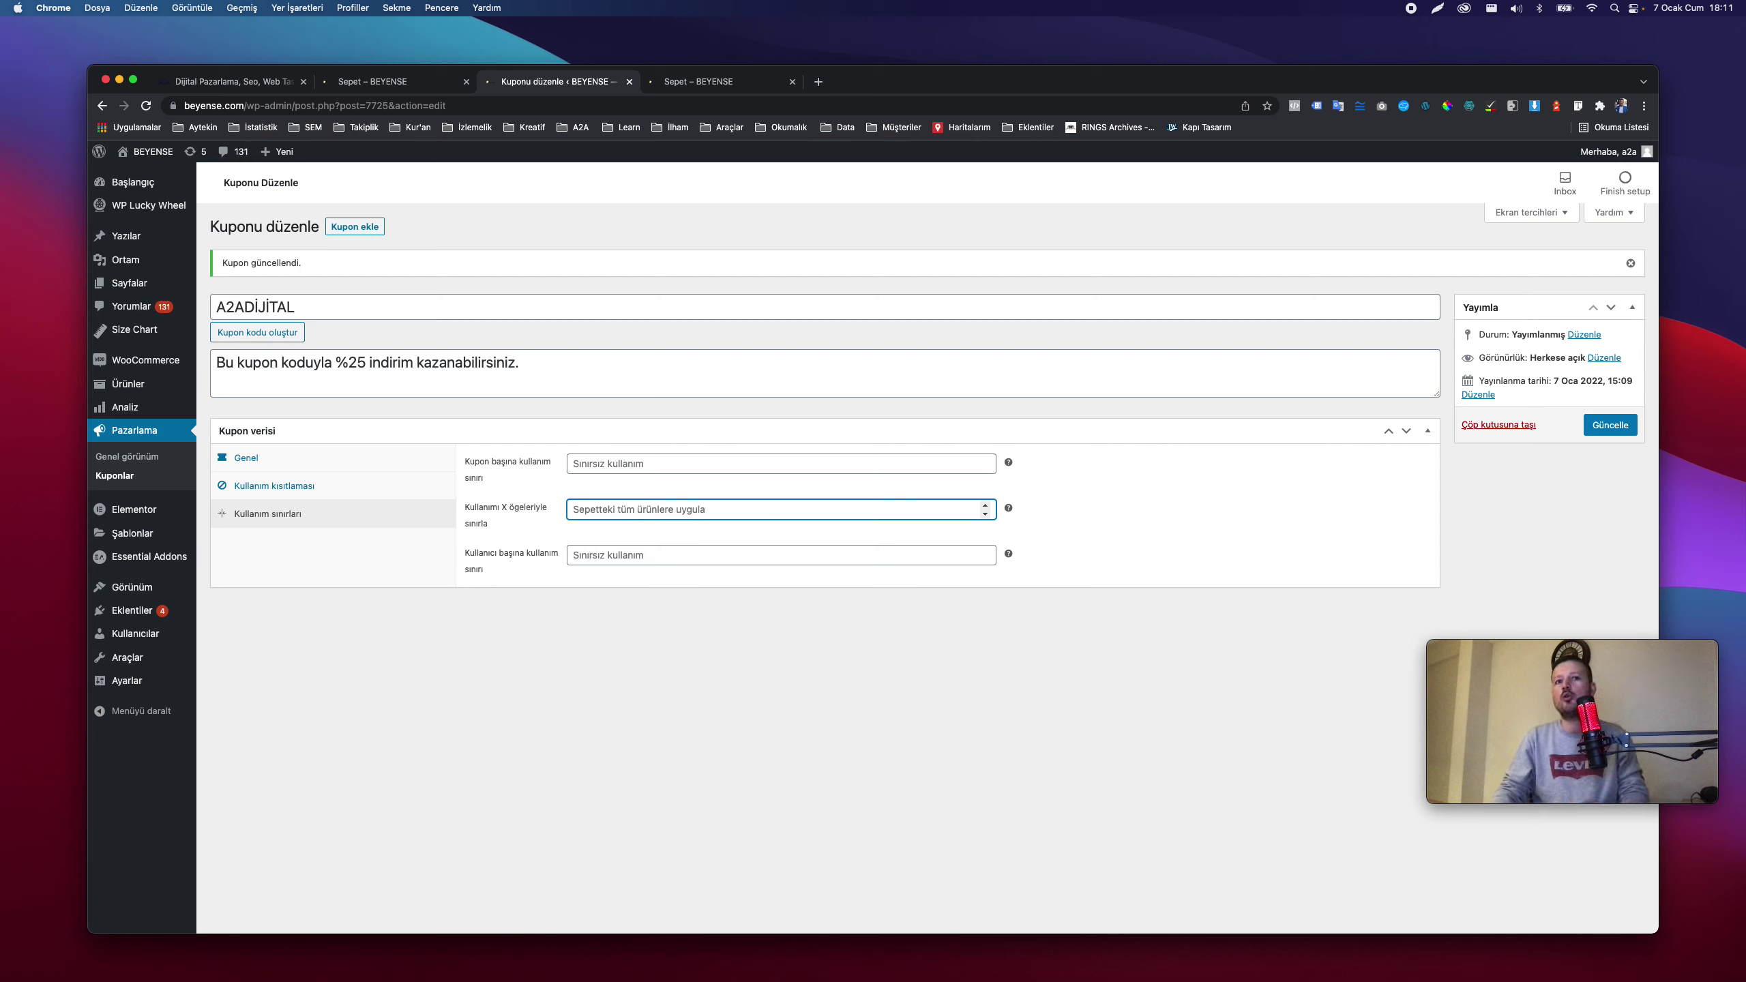
text(2)
key(BackSpace)
Try a usage limit per coupon (Kupon başına kullanım sınırı) of 11, clear it and focus the per-user limit.
click(754, 465)
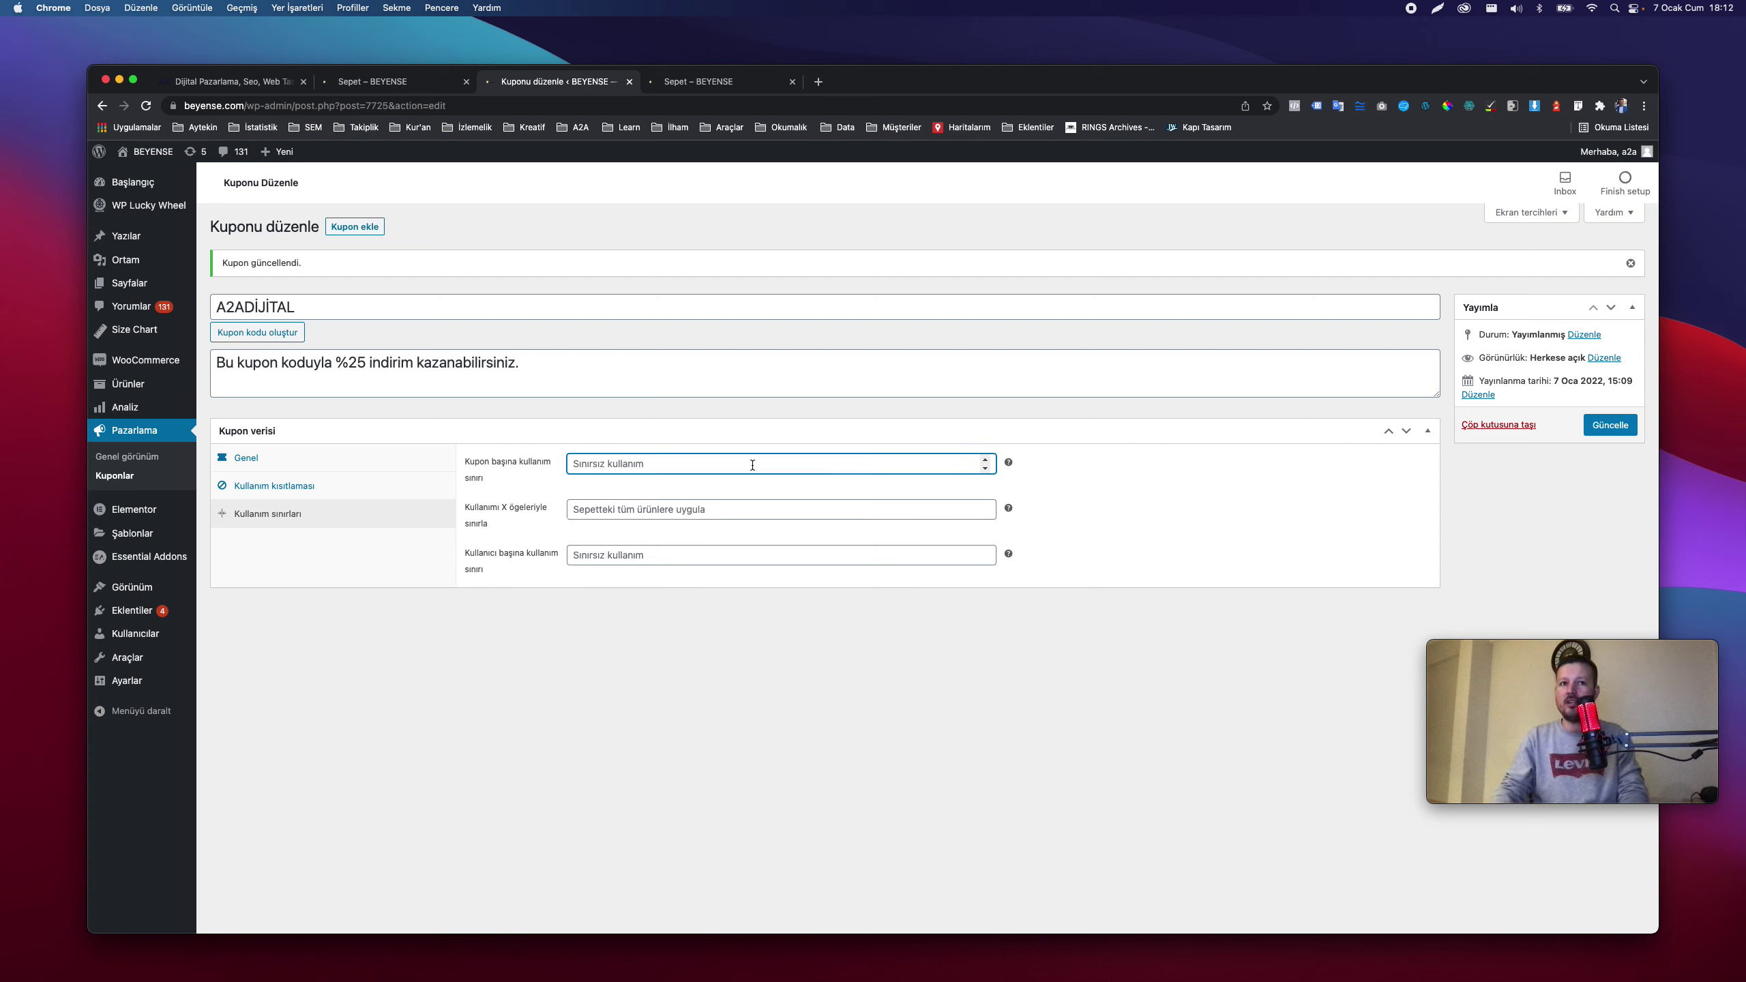
text(11)
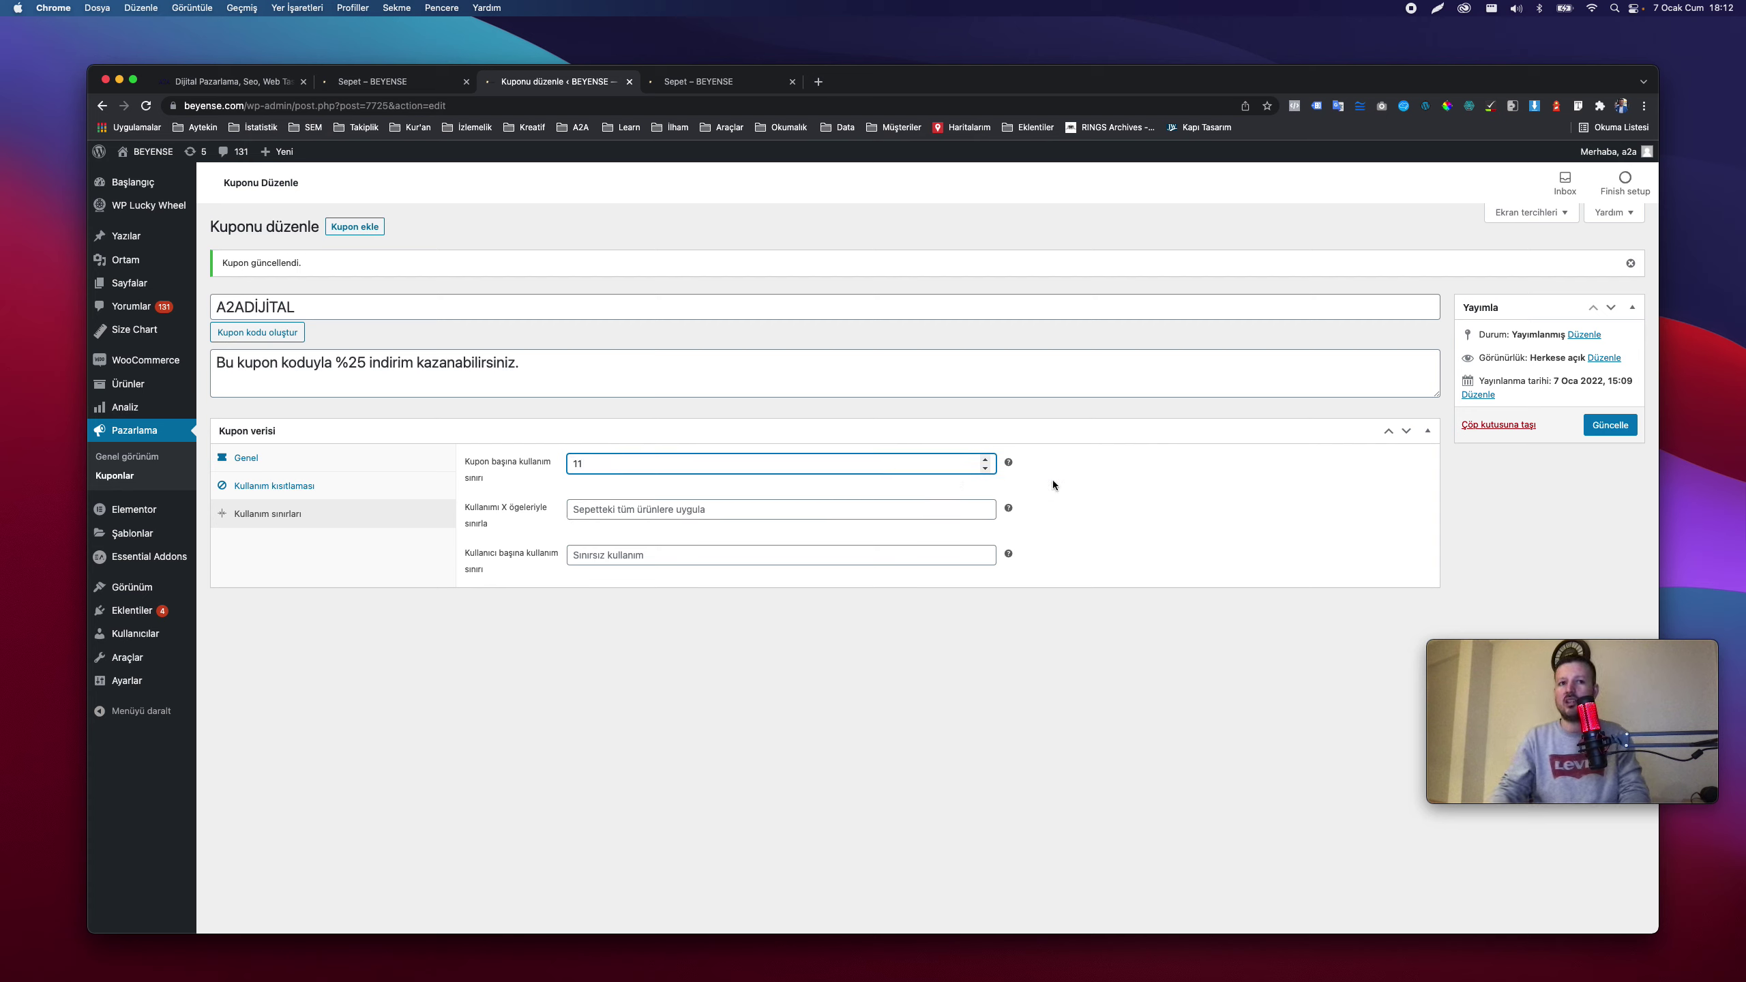
key(BackSpace)
key(BackSpace)
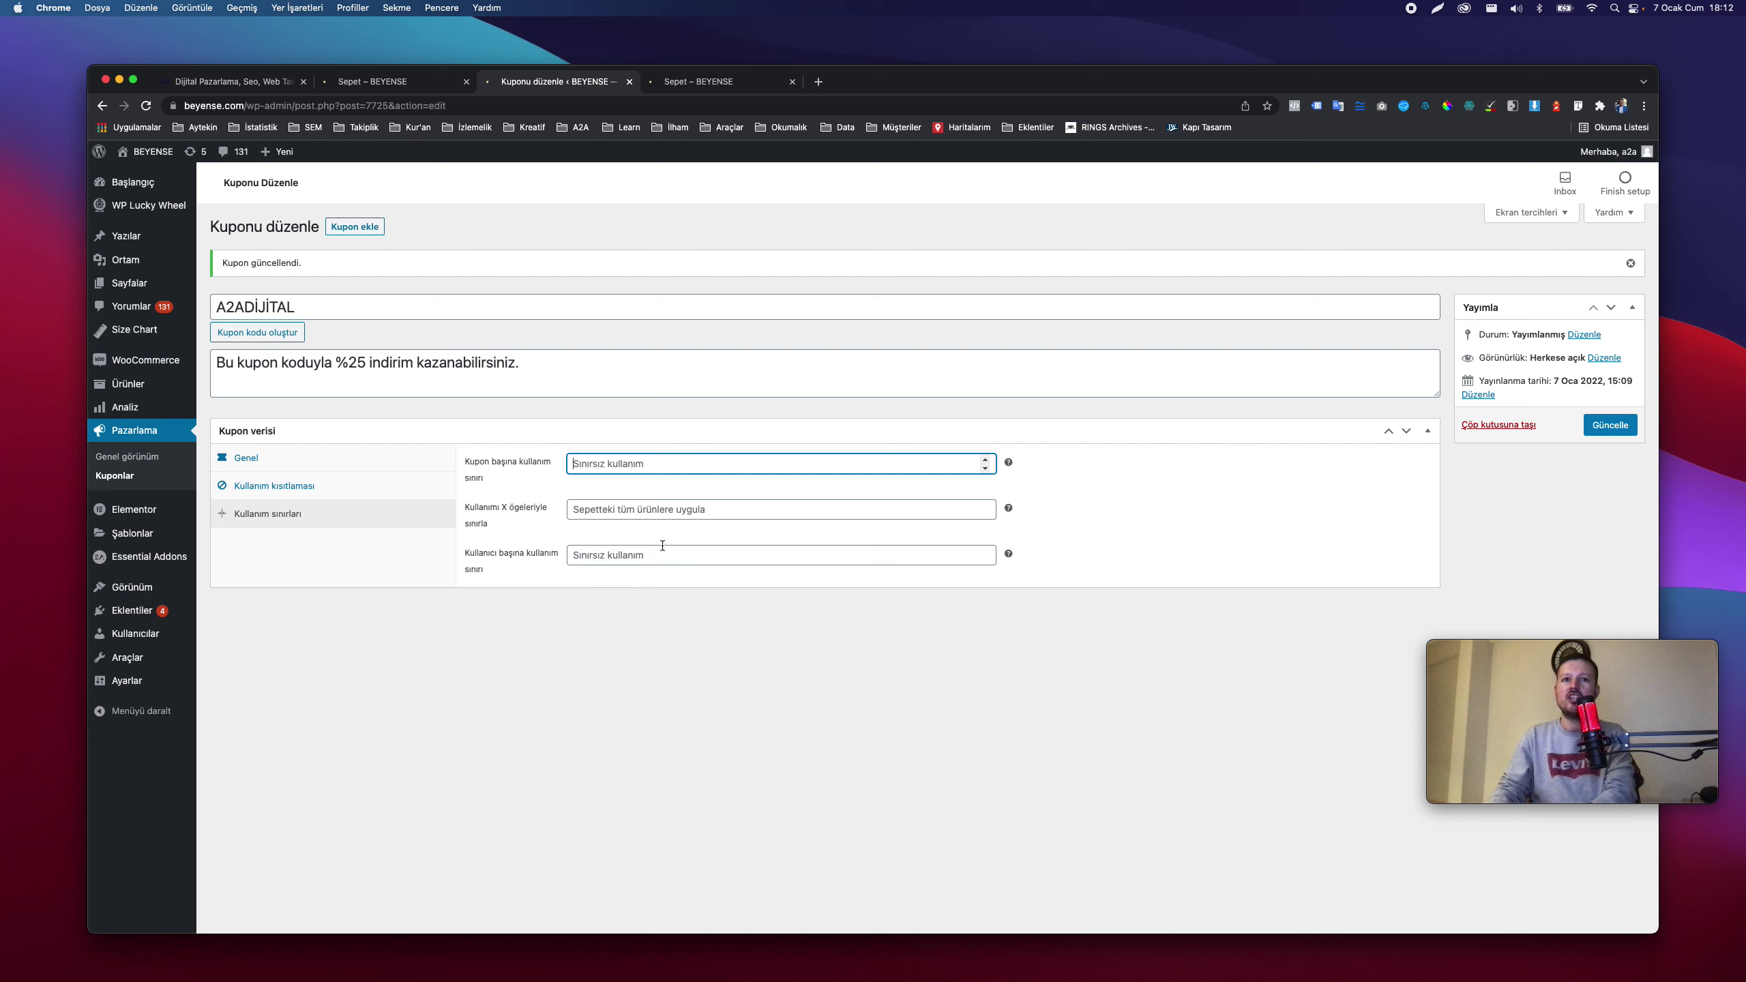
click(663, 547)
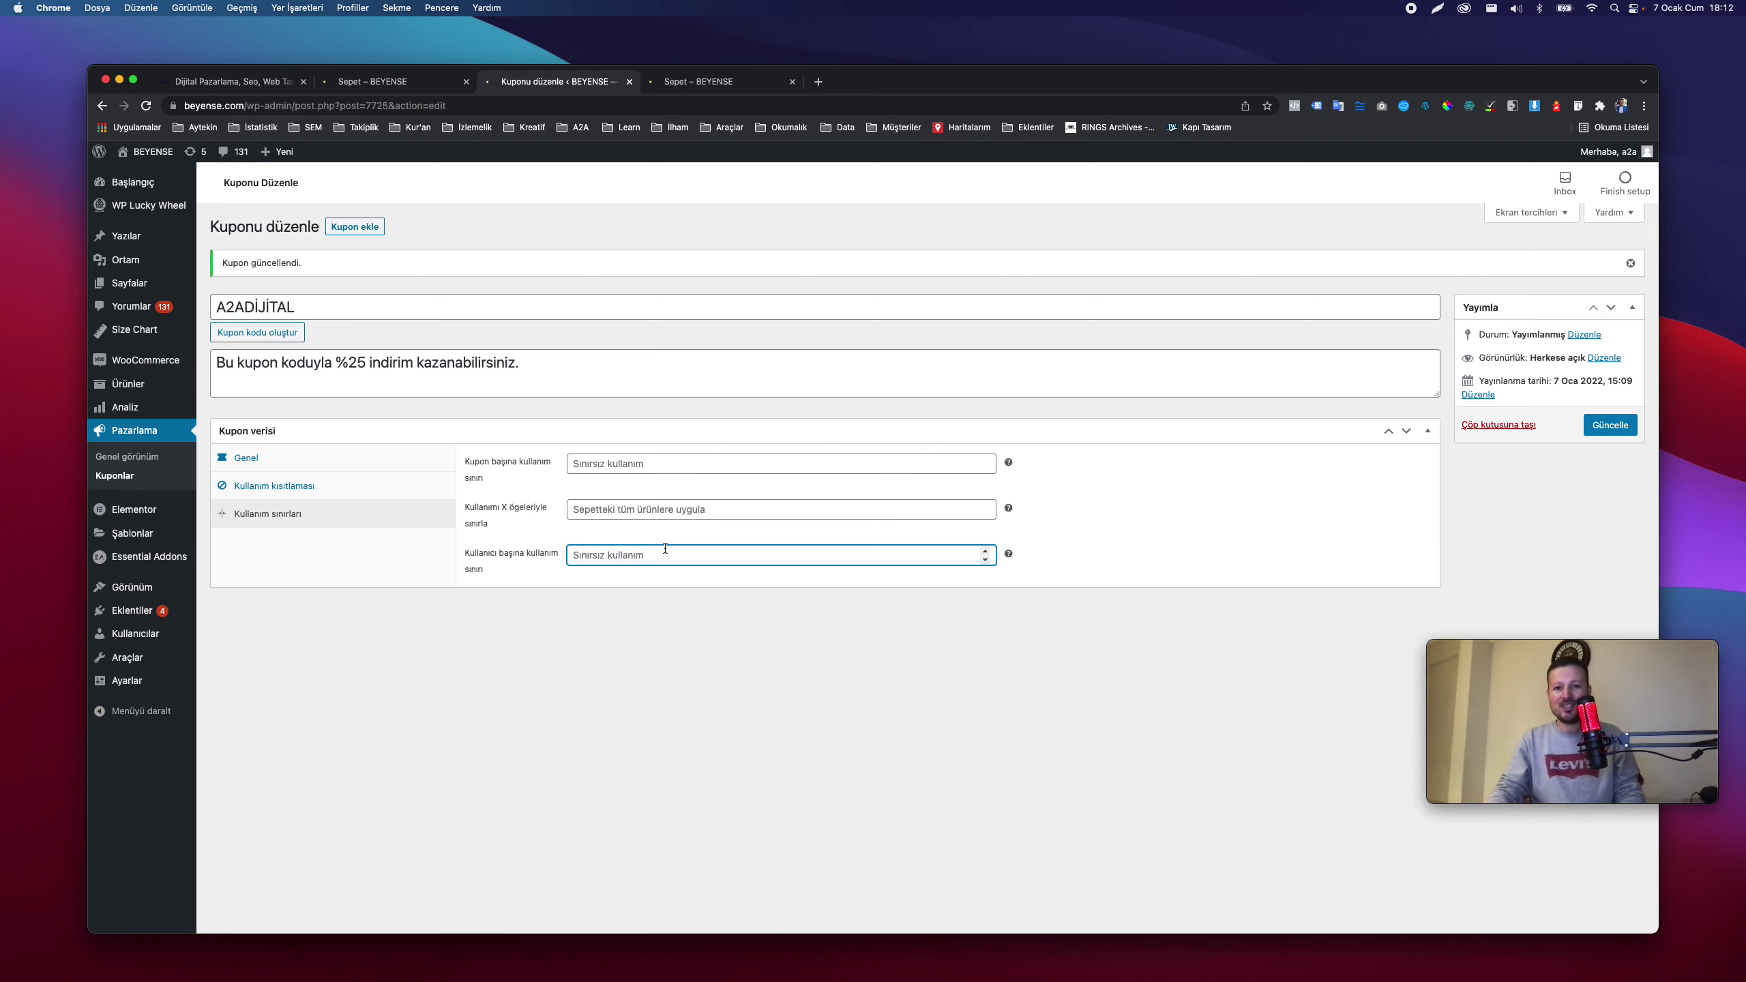
Return to the BEYENSE cart page and review the whole cart with its order summary.
click(699, 82)
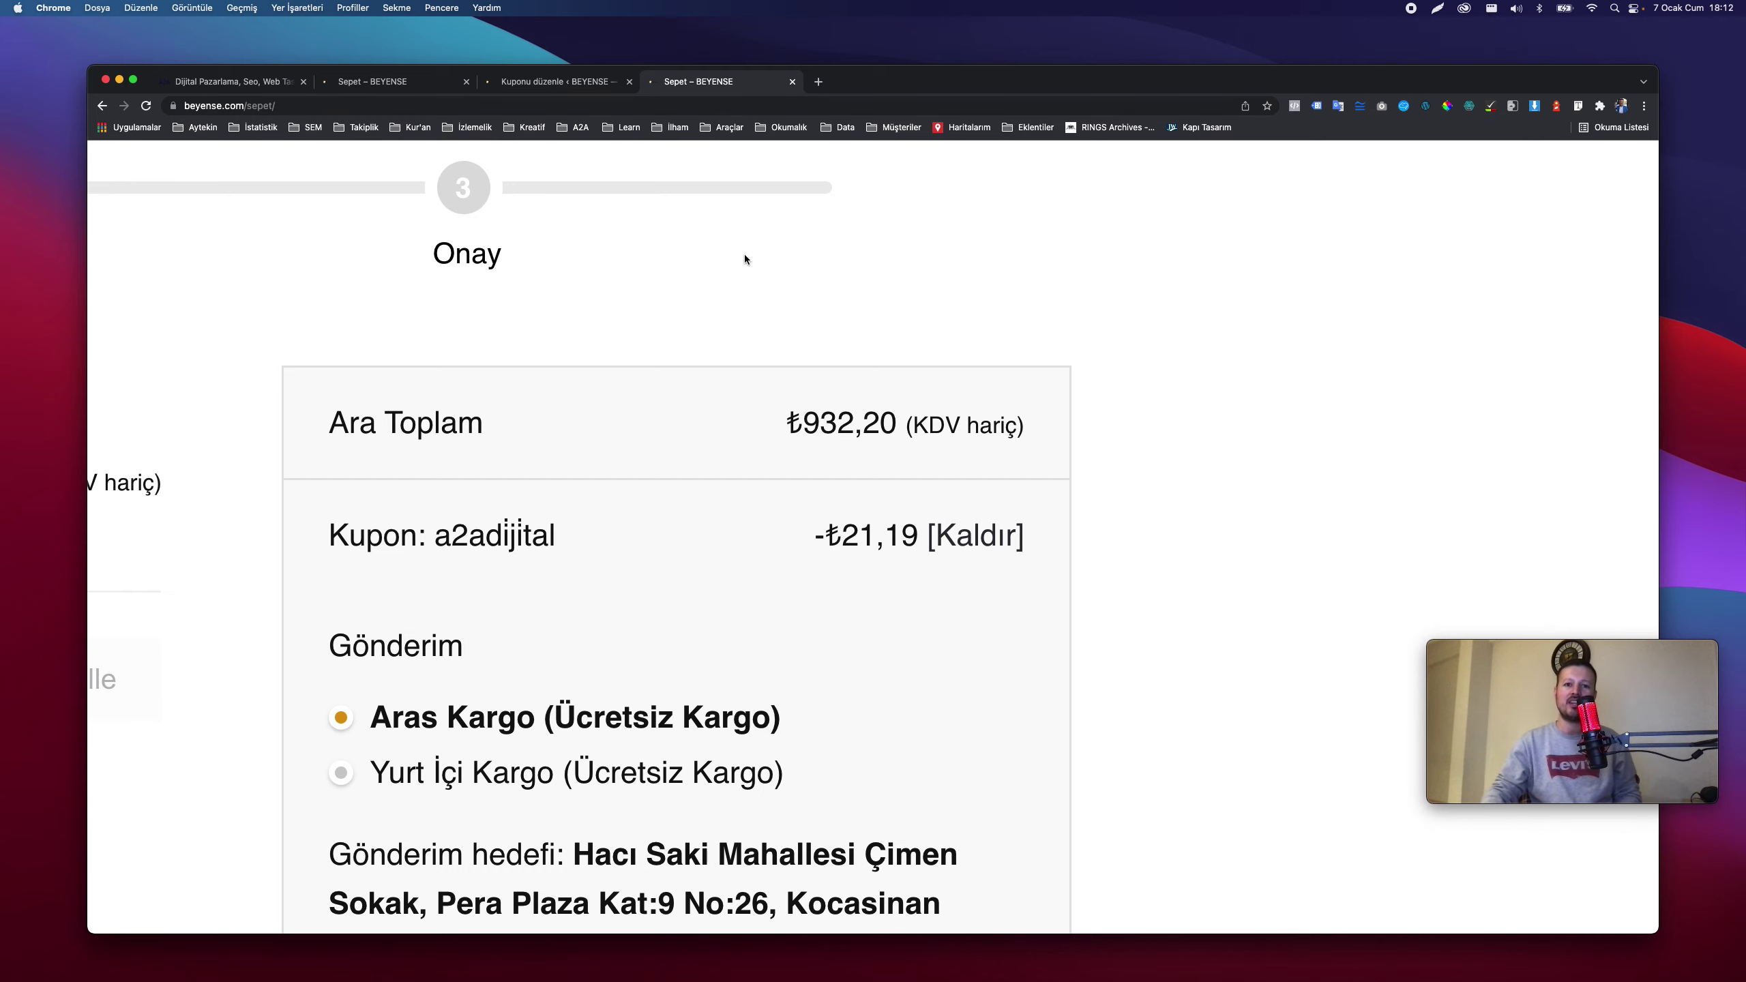
scroll(745, 276, down, 5)
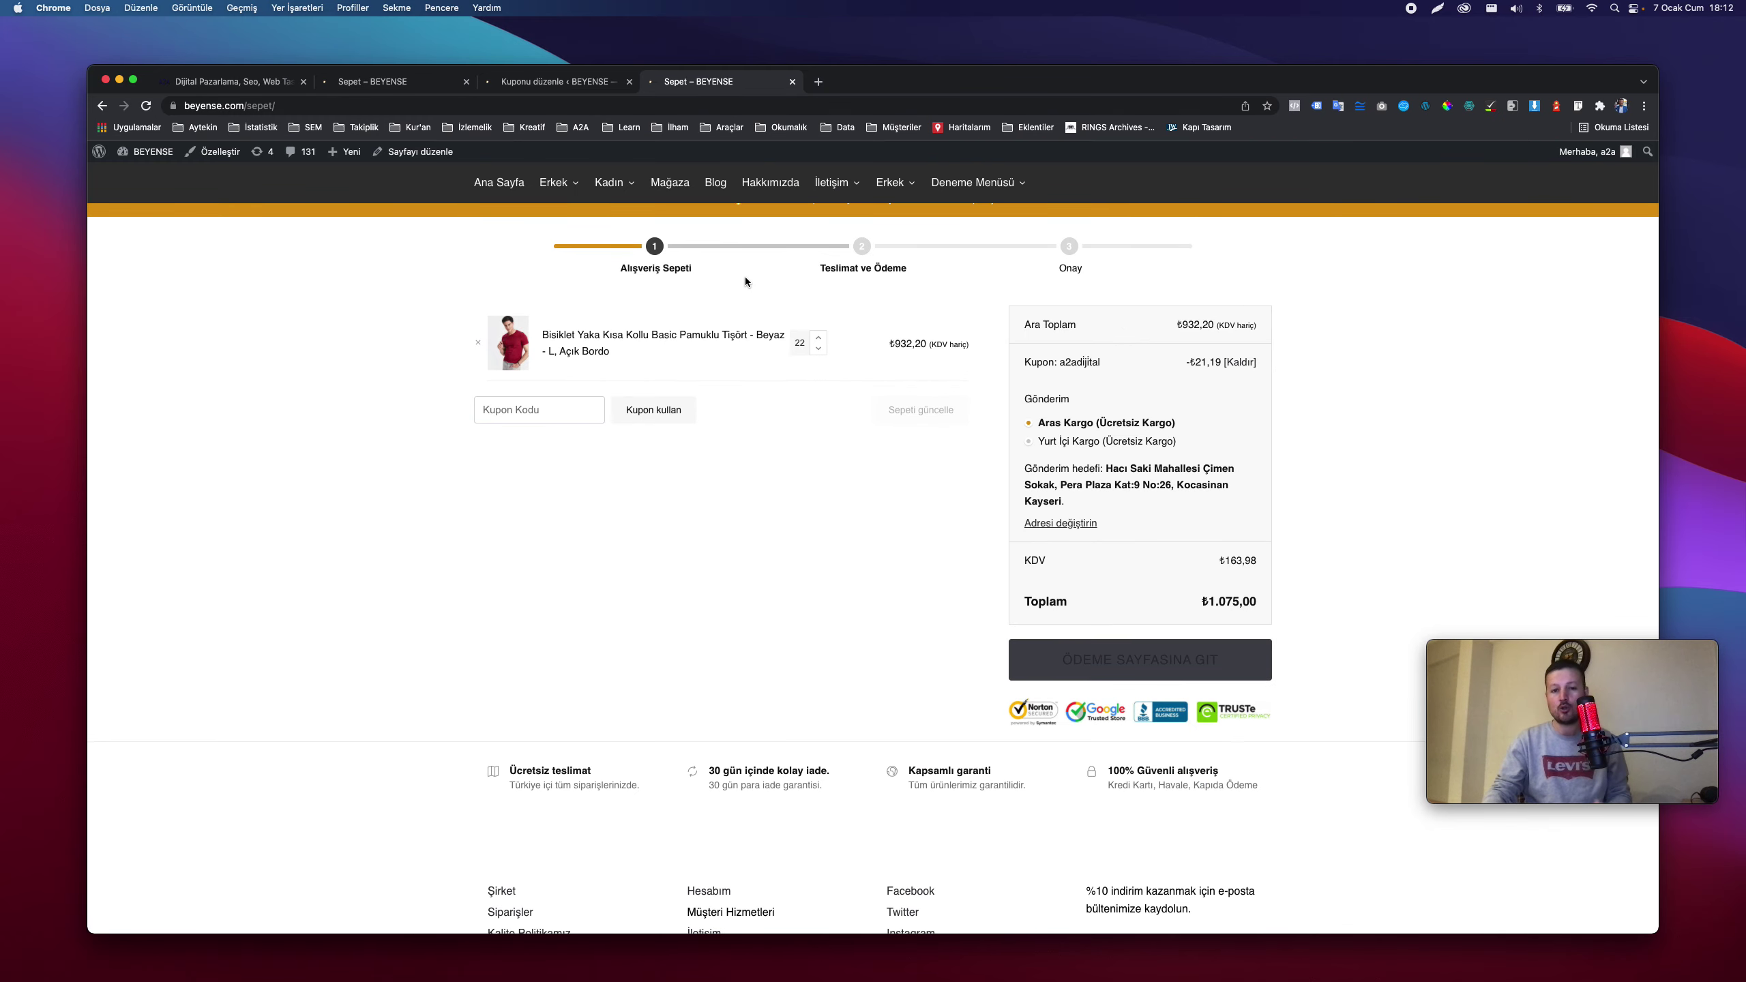